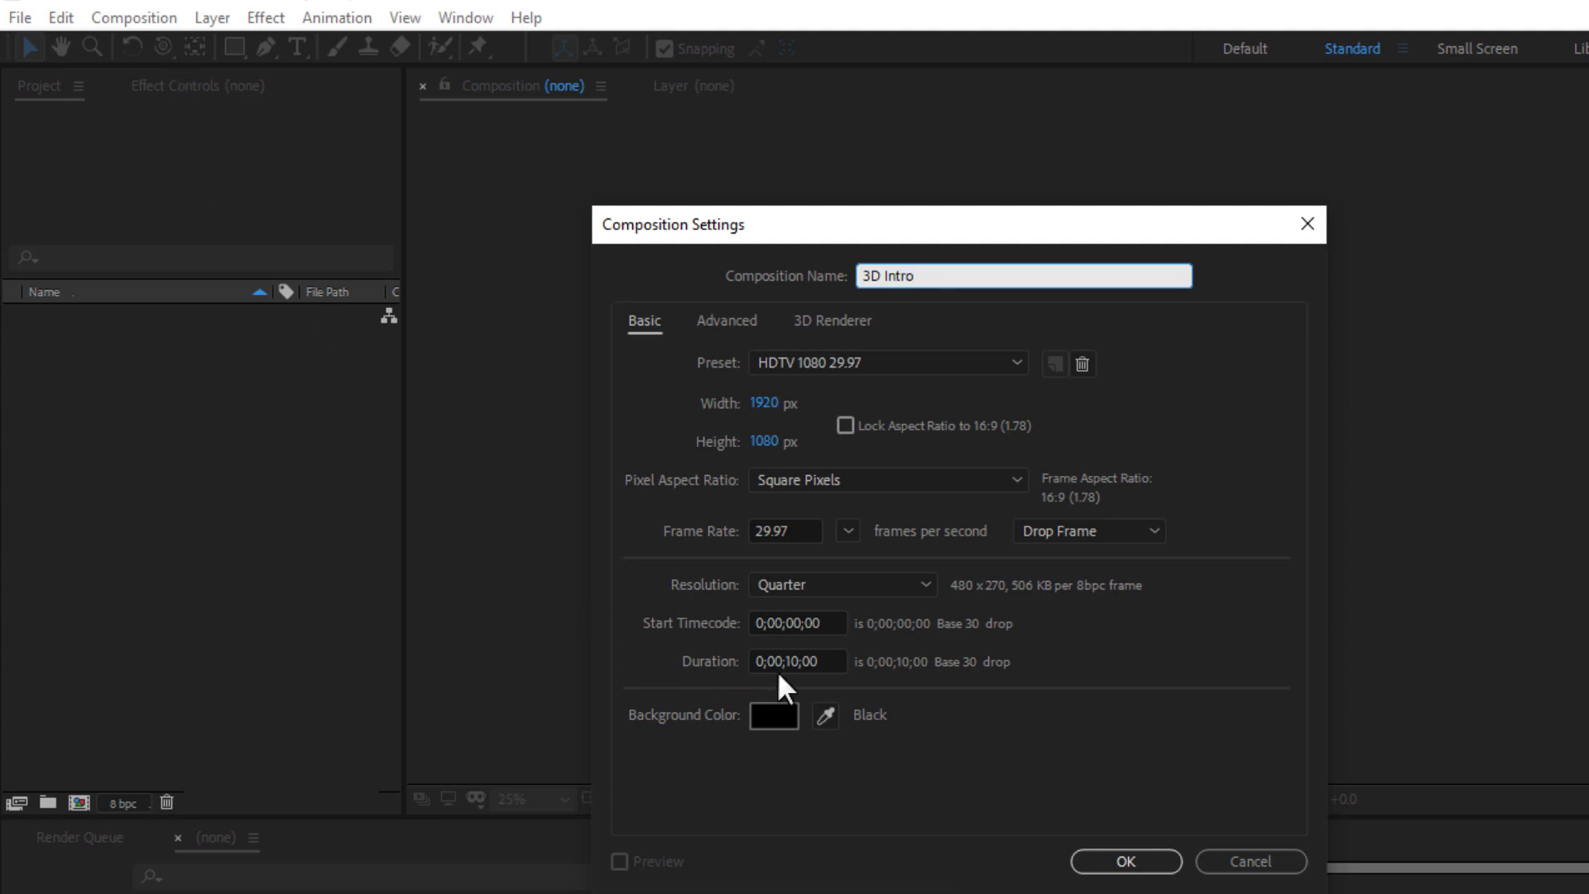
Step: Create the 3D Intro composition with the HDTV 1080 29.97 preset and a duration of 0;00;10;00
left_click(809, 660)
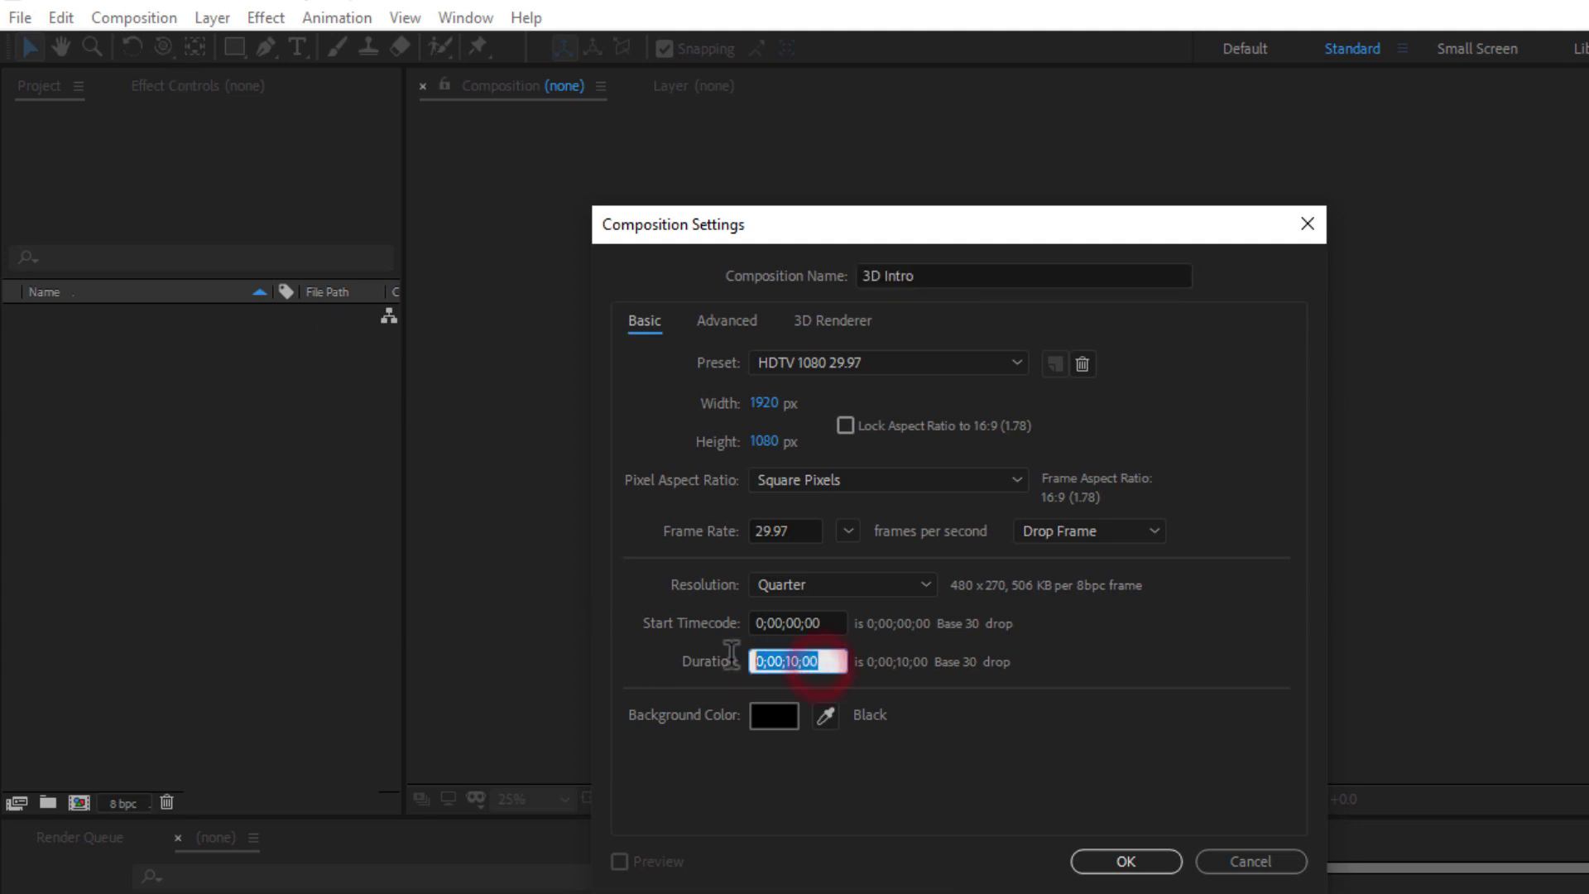
left_click(1109, 860)
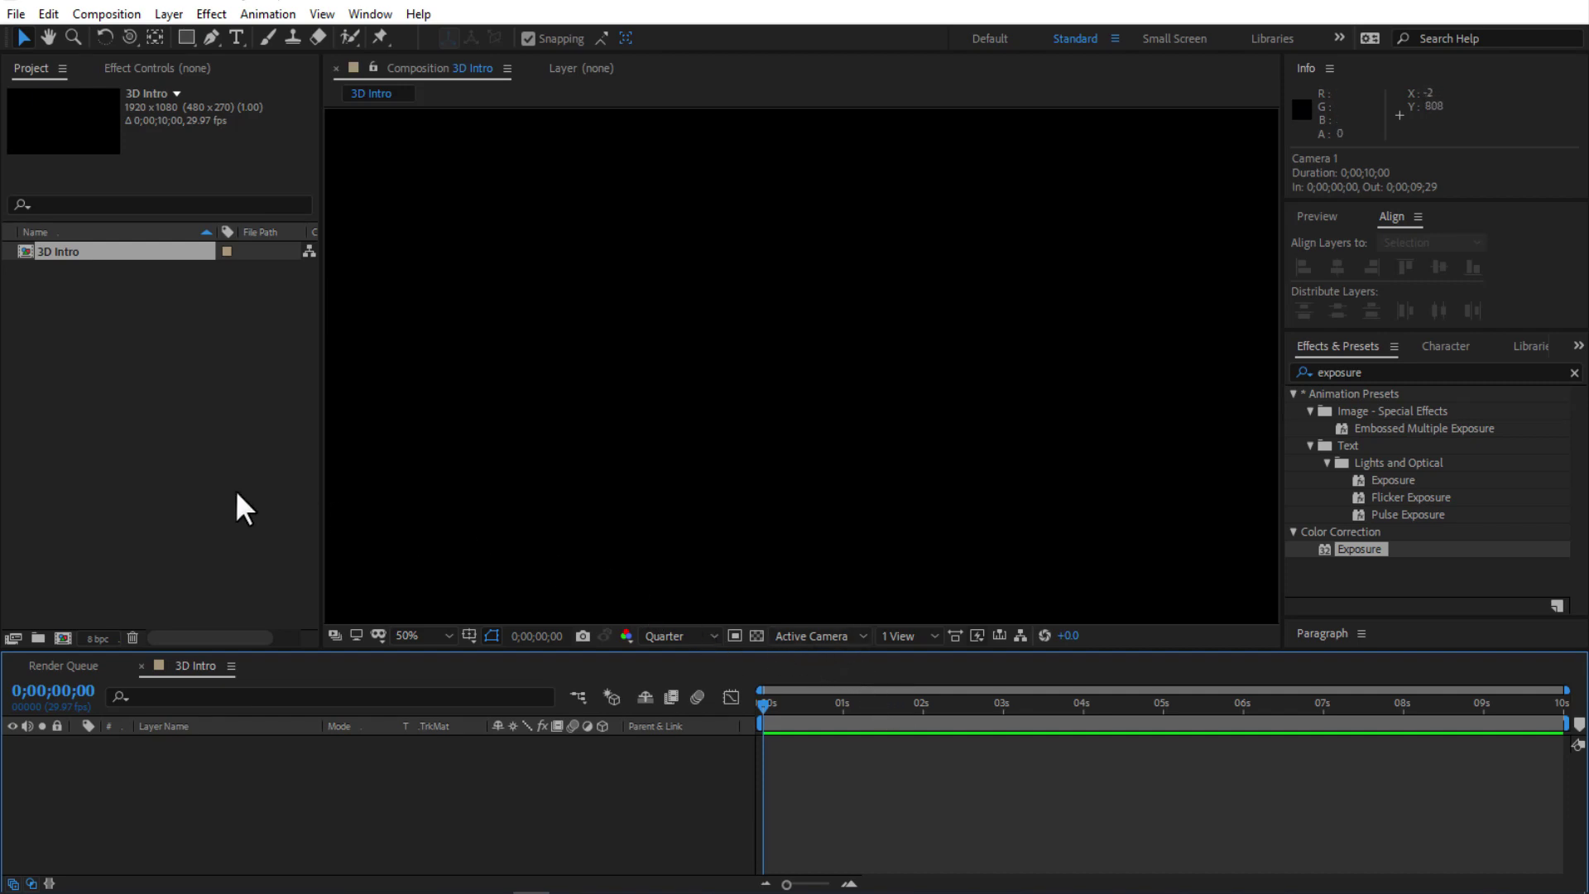
Step: Import the HDRI, logo, metal_texture and Texture Hud files from the Assets folder into the project
right_click(121, 356)
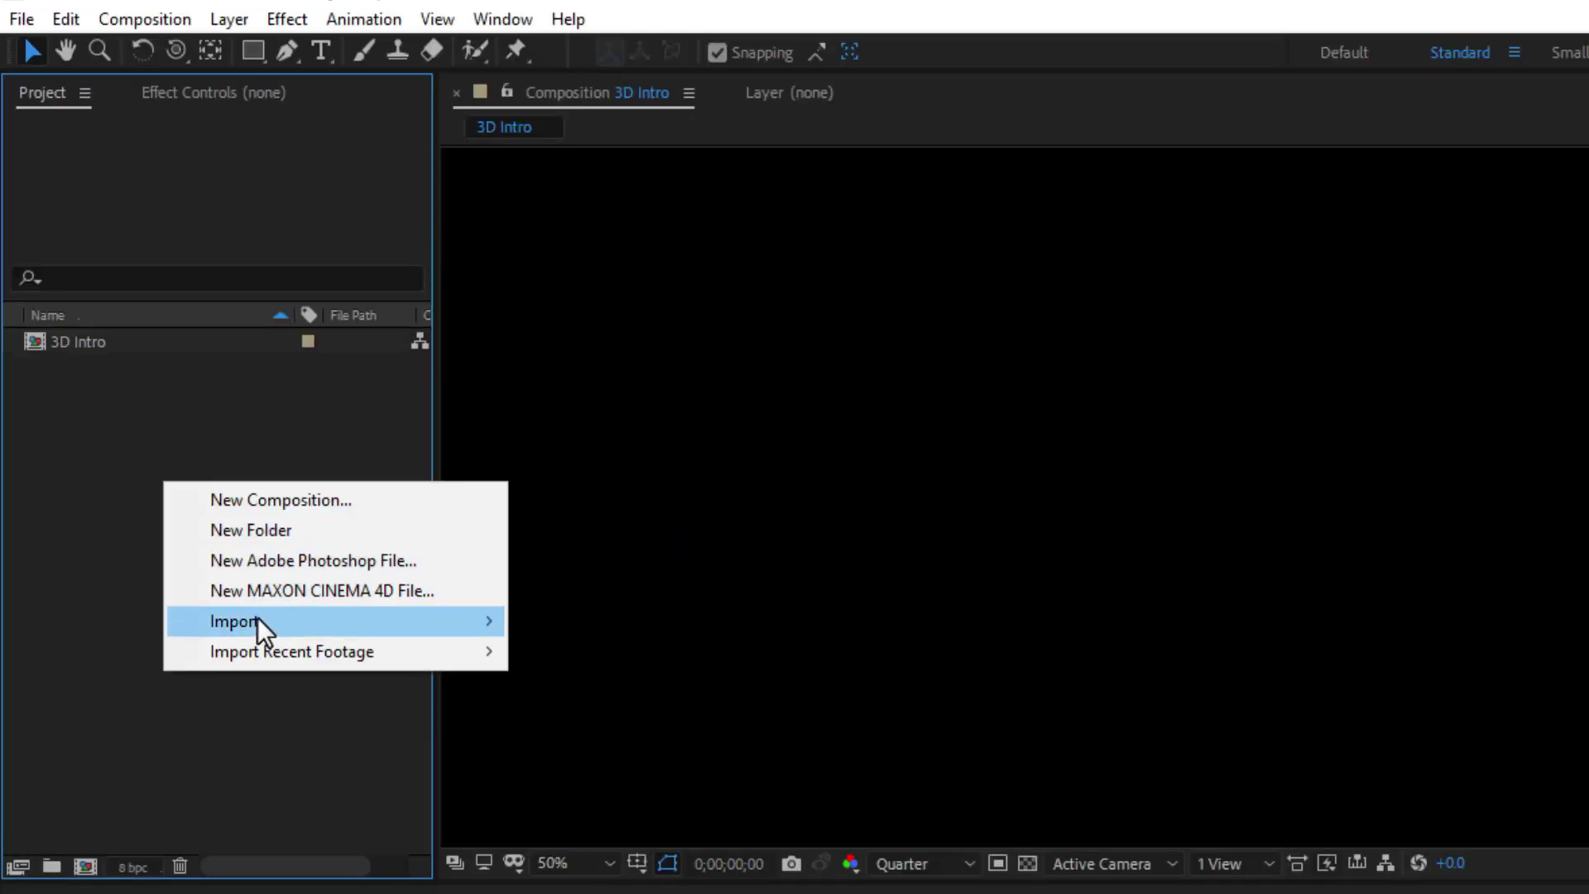
mouse_move(201, 460)
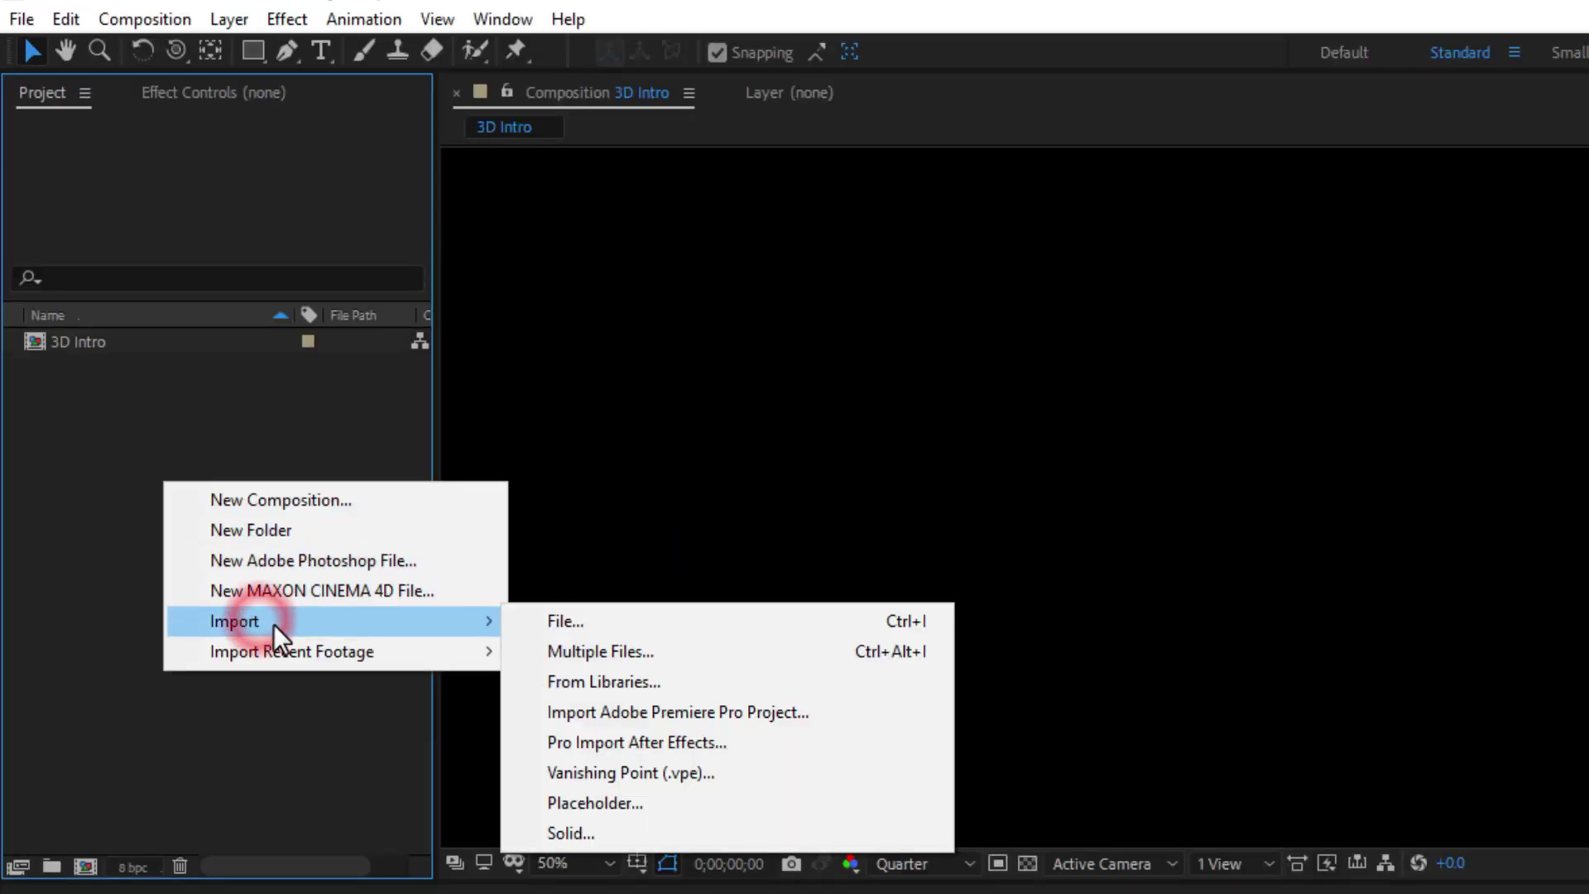
left_click(555, 620)
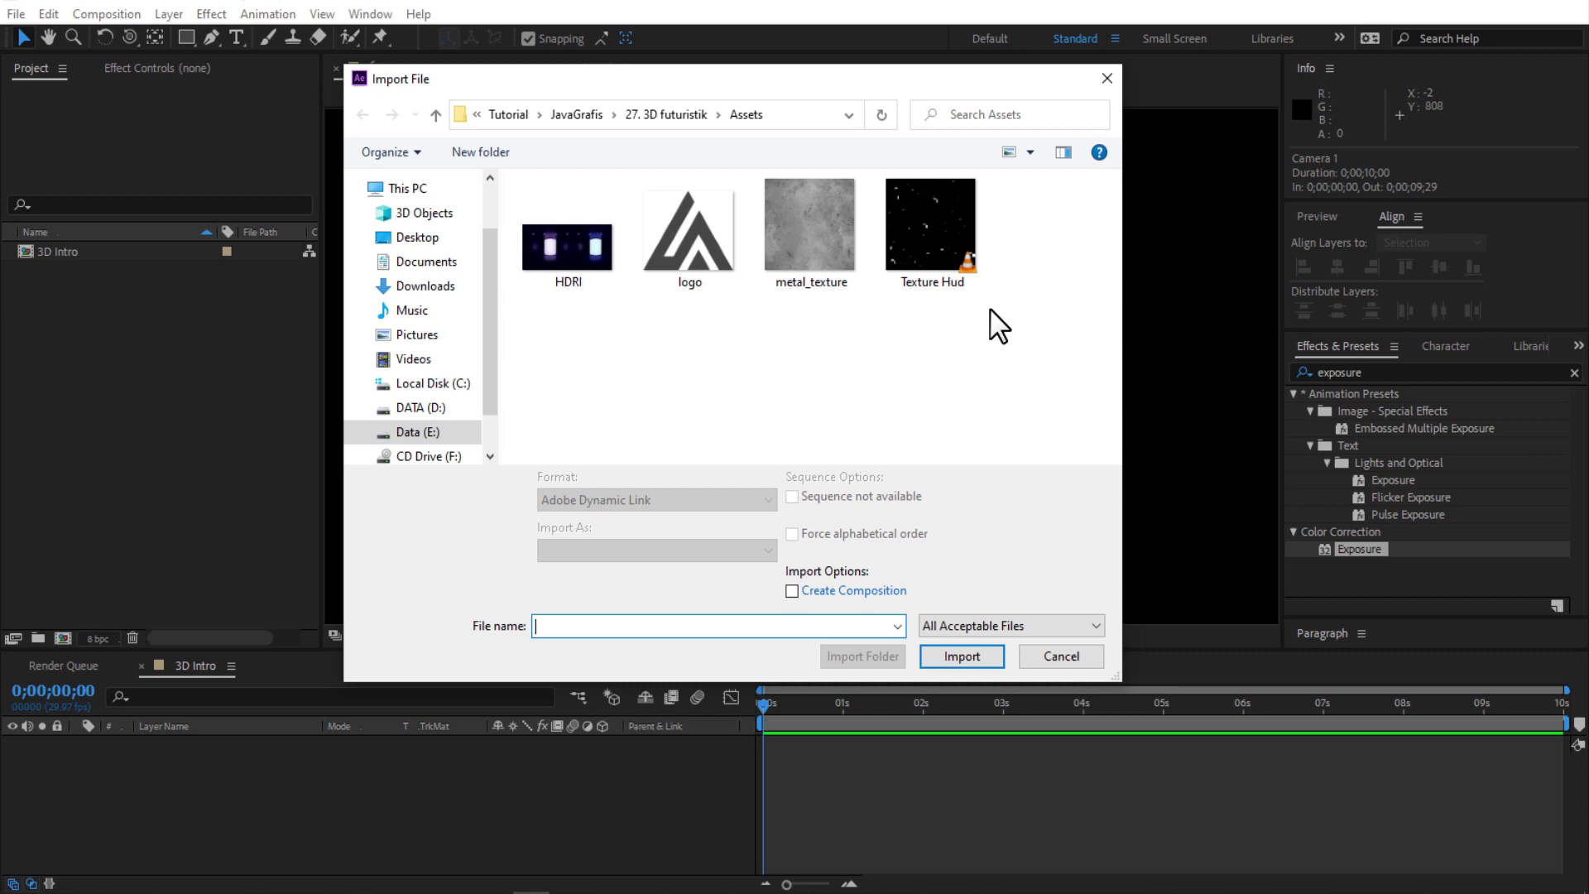
left_click_drag(990, 310, 560, 256)
left_click(945, 650)
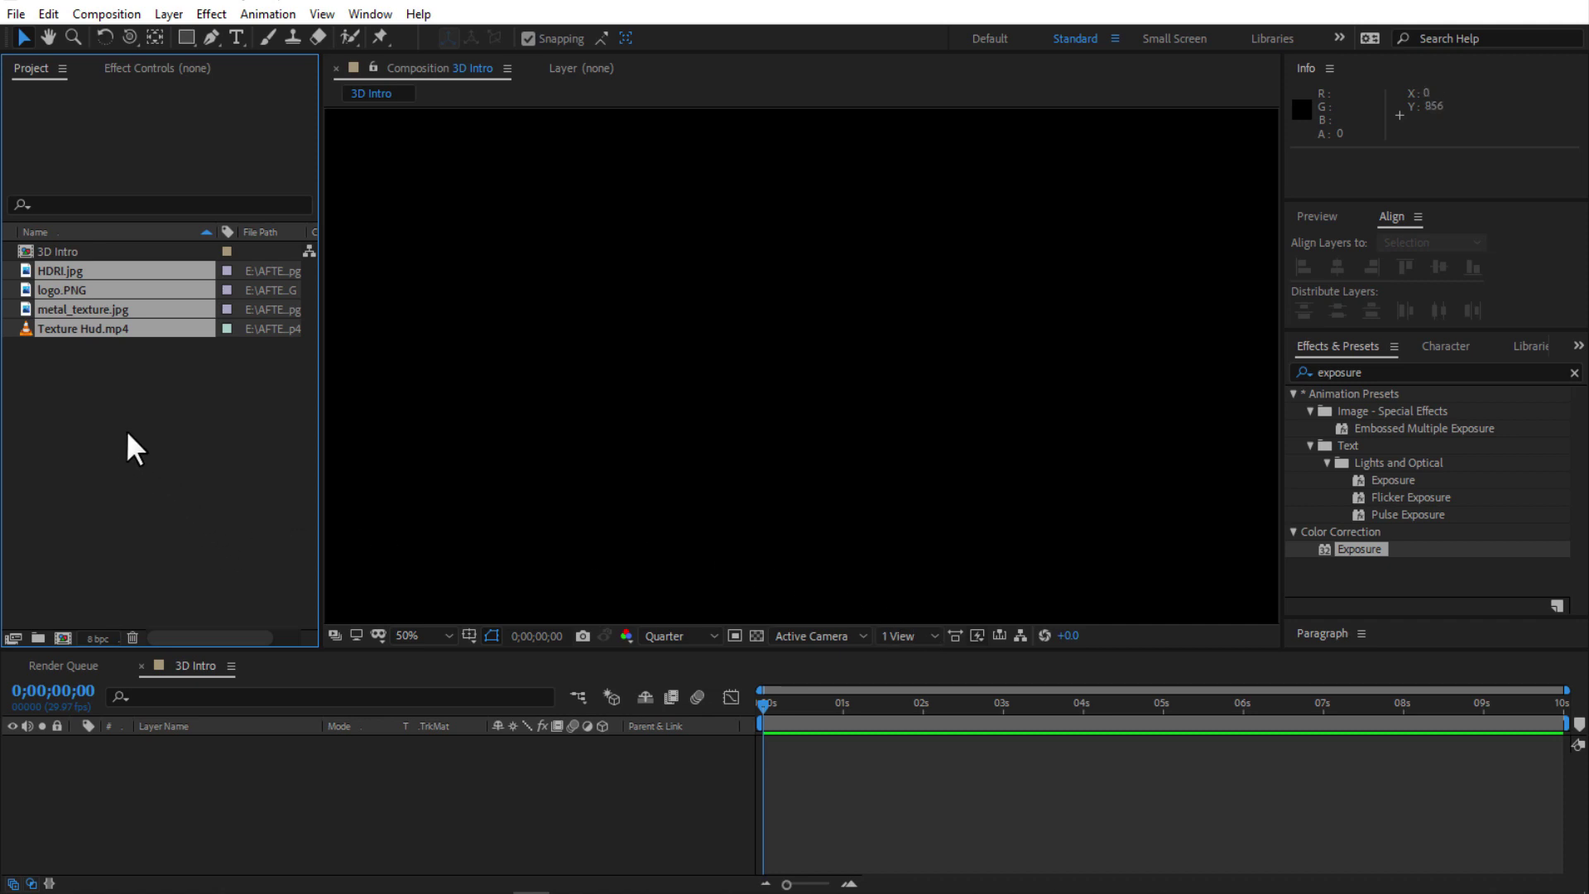
Step: Add the four imported files to the 3D Intro timeline as layers, hiding them all and muting the Texture Hud audio
left_click_drag(91, 329, 141, 792)
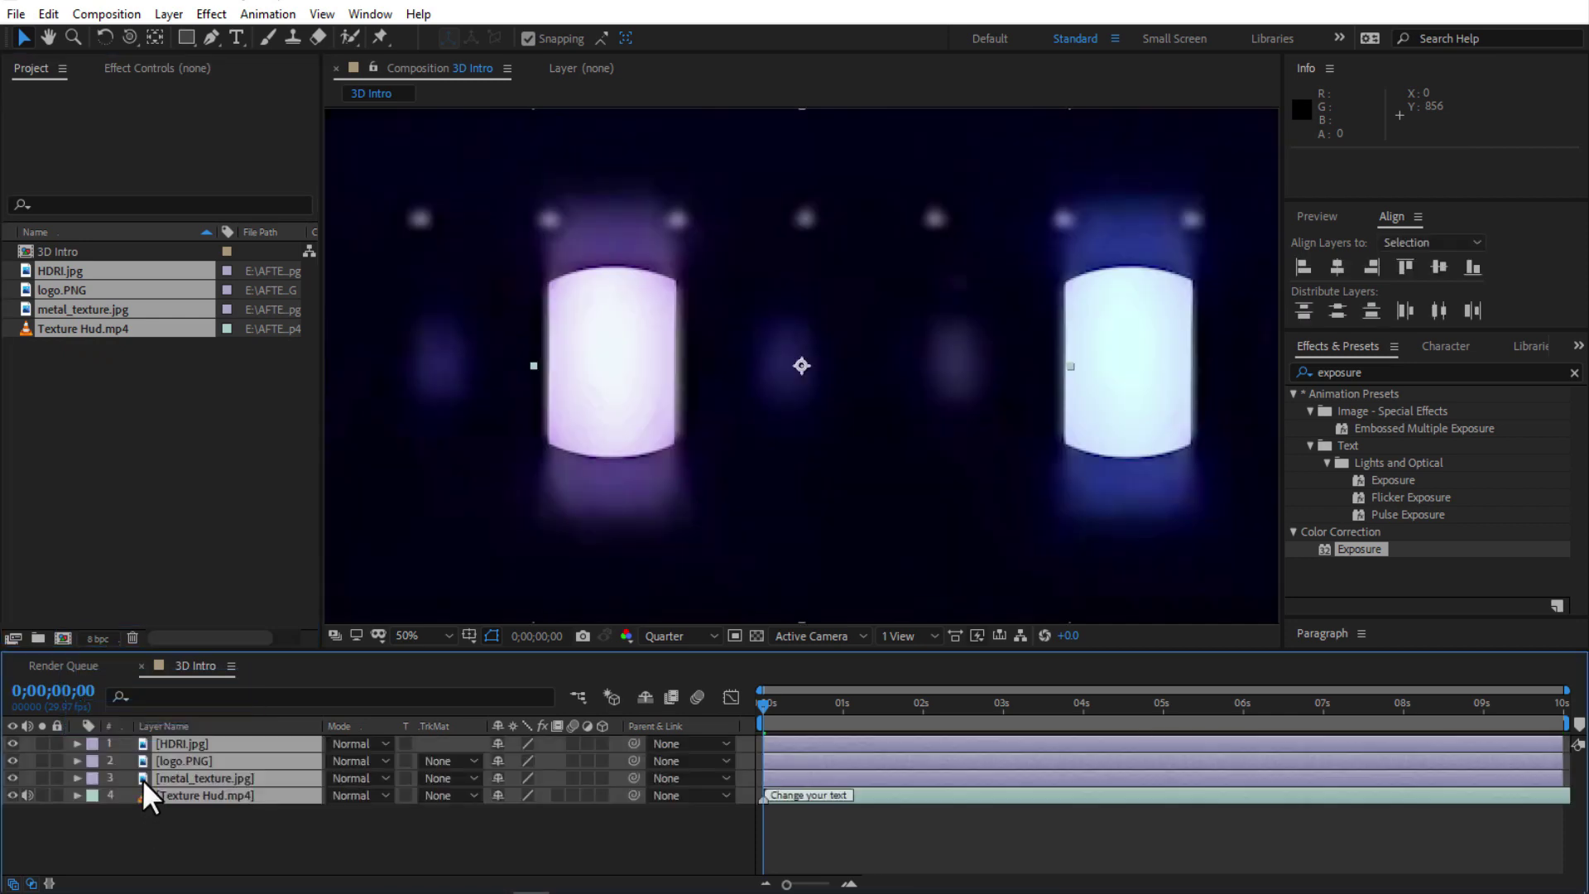
key("comma")
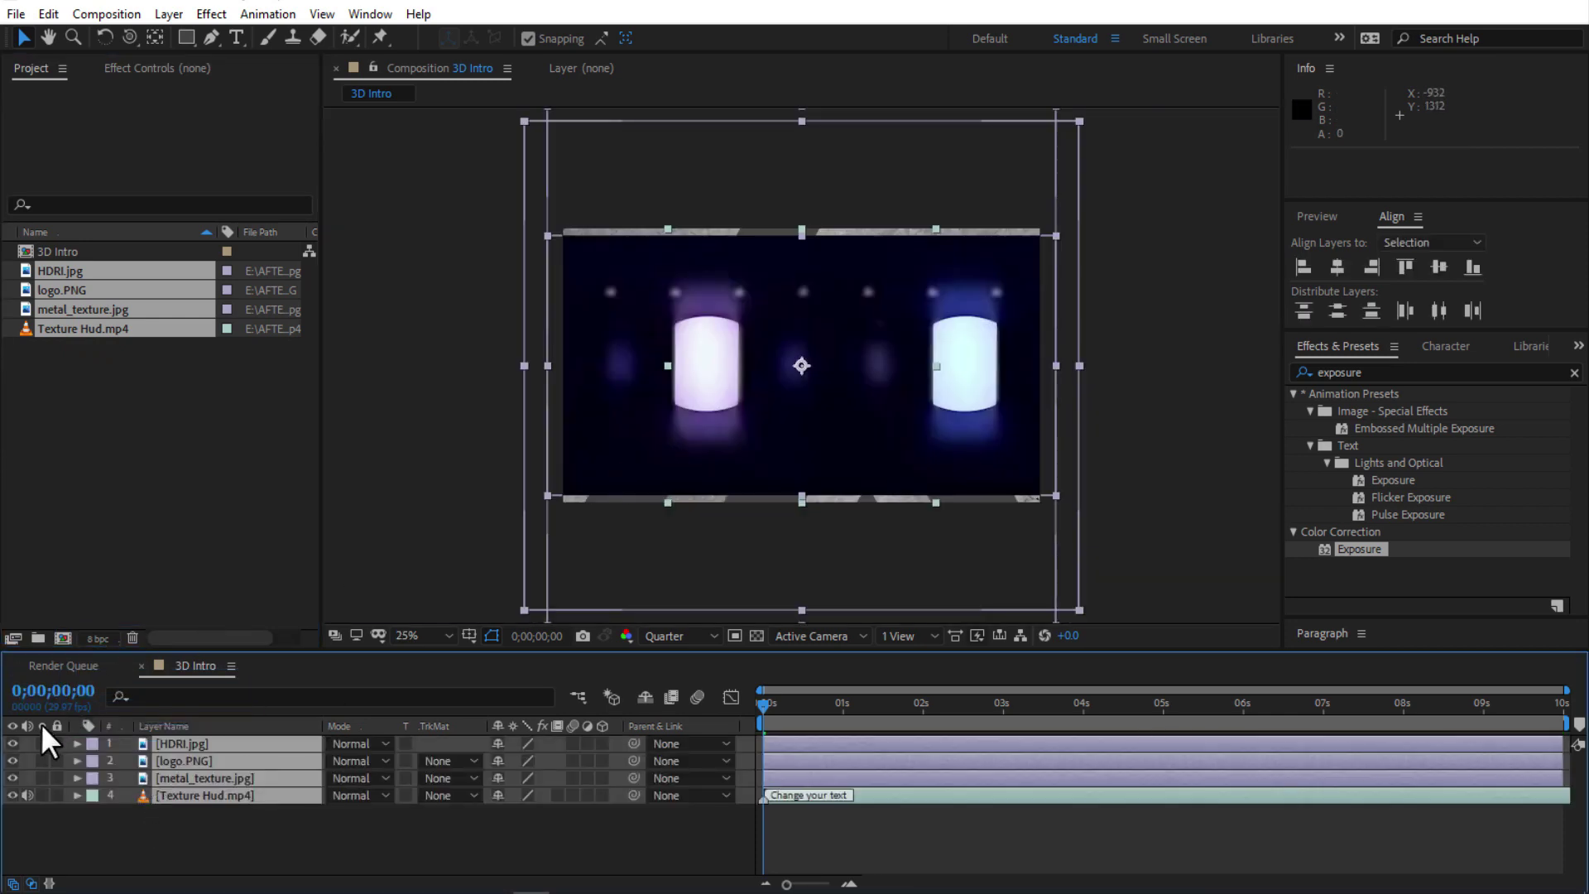
left_click_drag(12, 743, 56, 828)
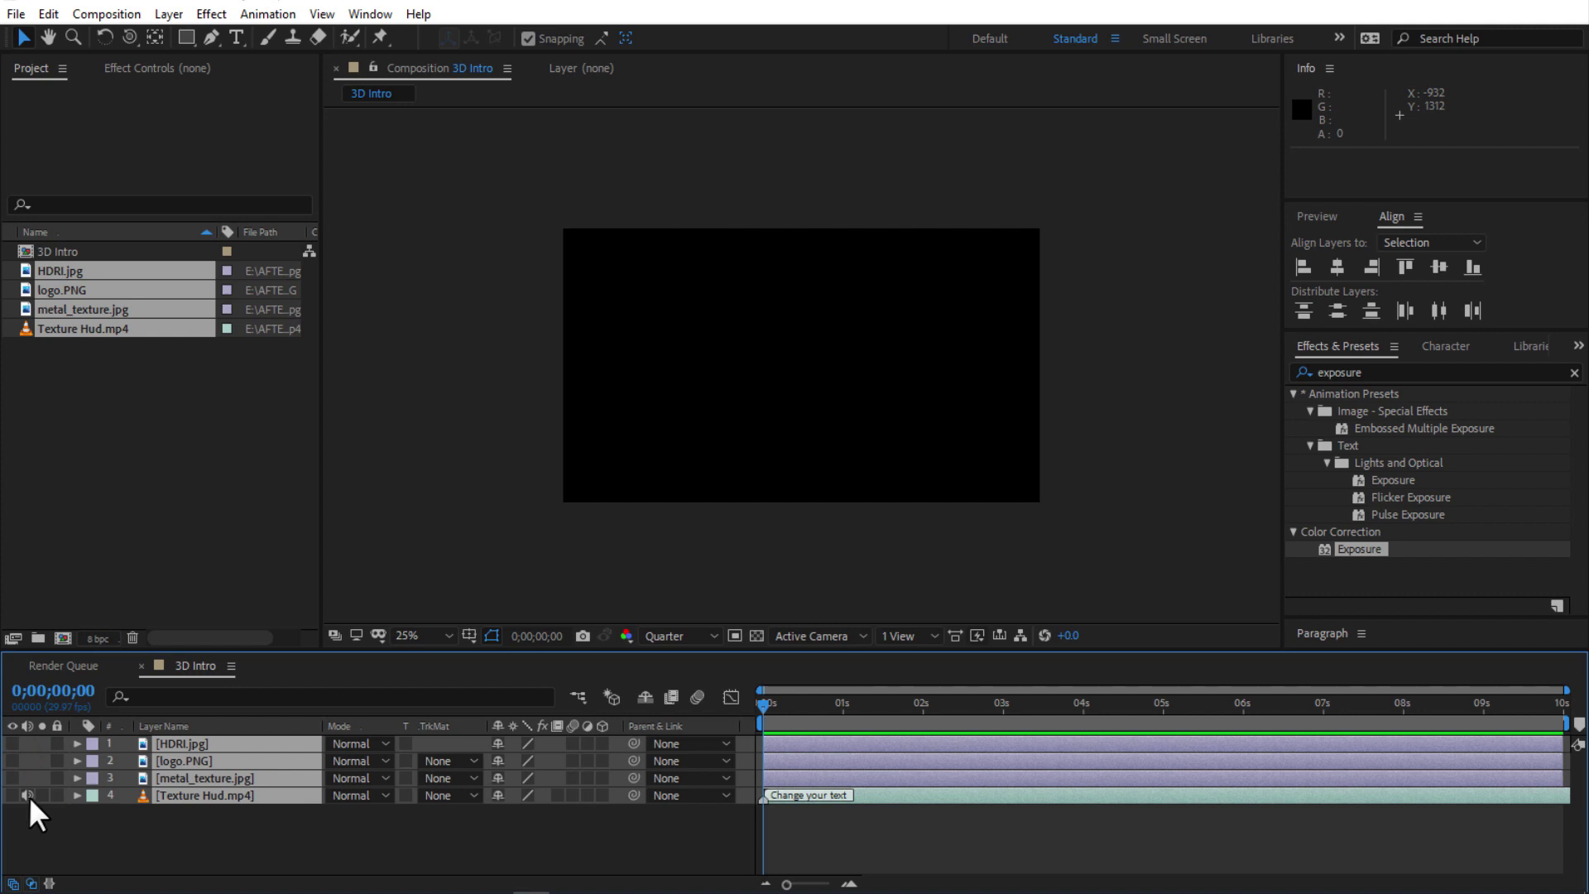
left_click(28, 796)
left_click(53, 817)
Step: Move the logo.PNG layer to the top of the layer stack and make it visible
left_click_drag(171, 753, 170, 733)
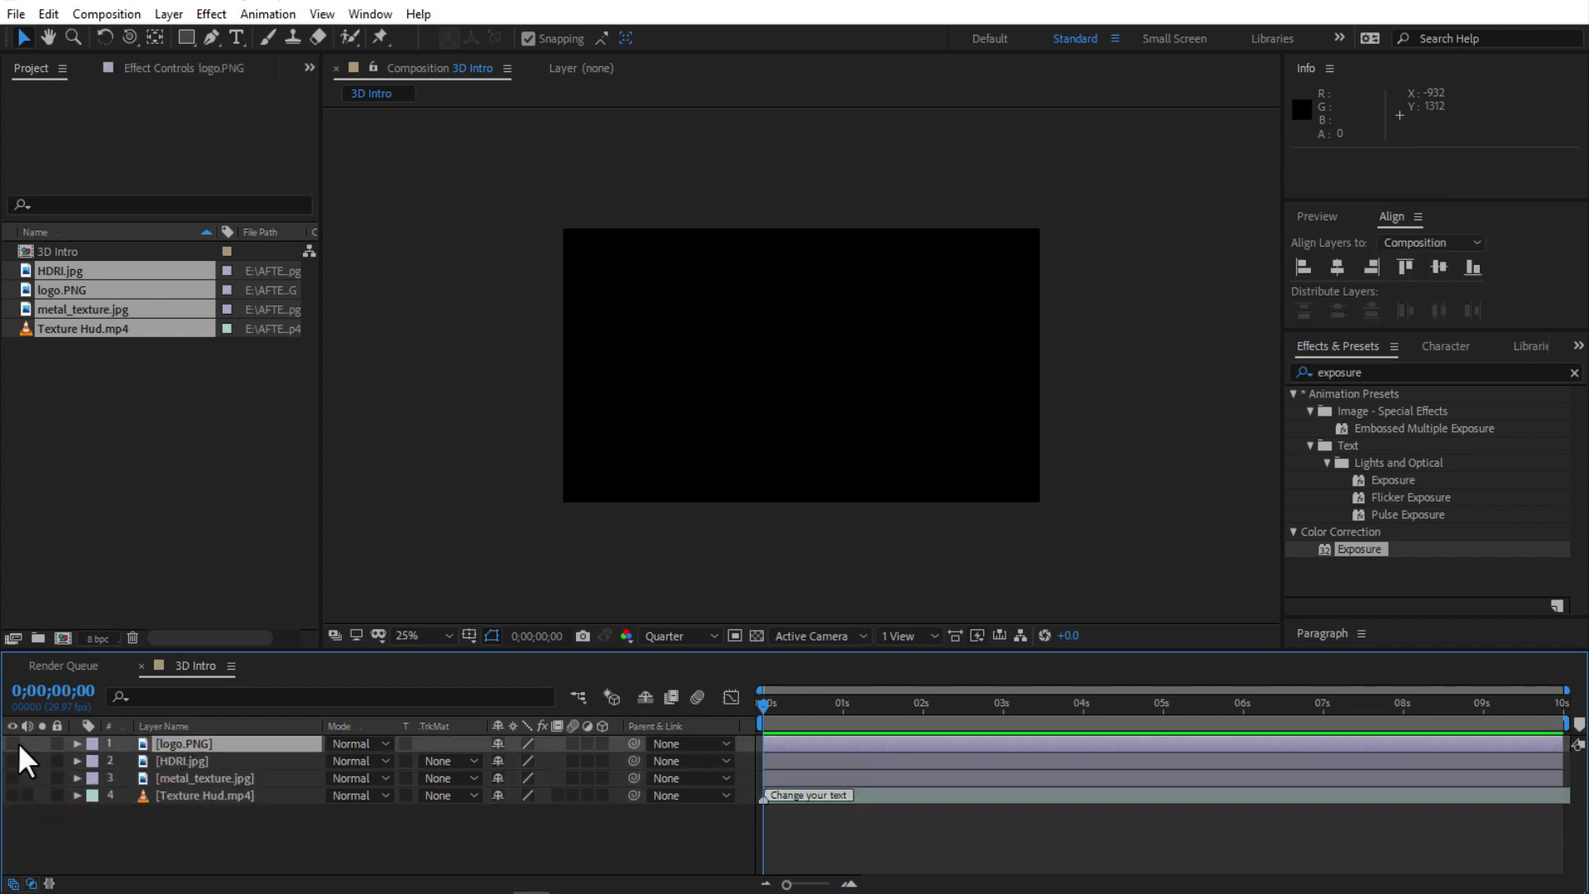
left_click(12, 743)
Step: Set the scale of the logo.PNG layer to 20%
left_click(175, 738)
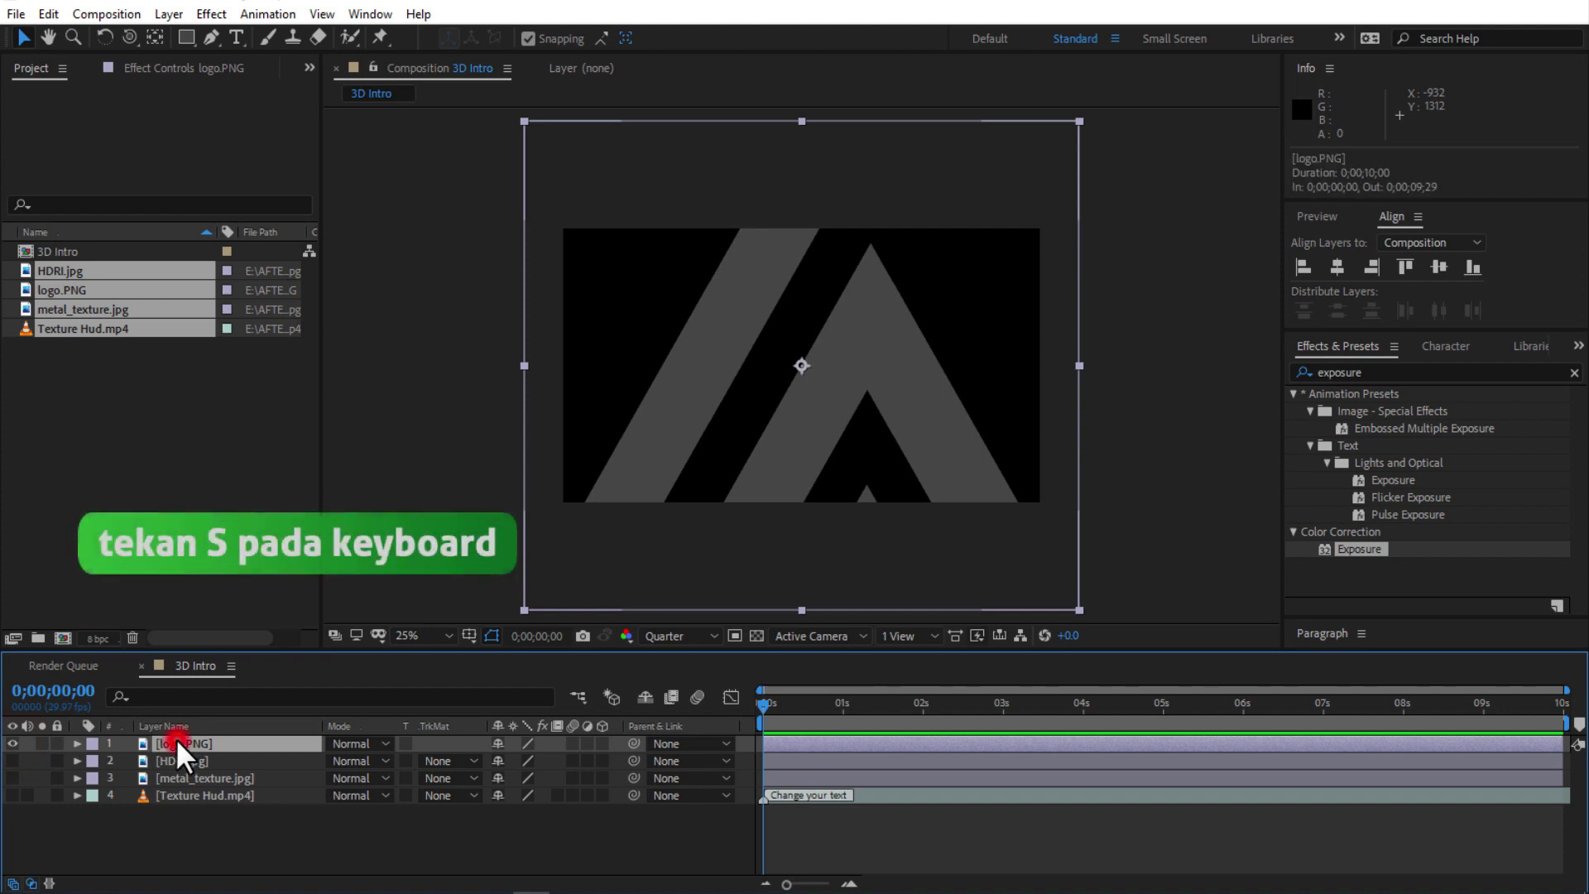
key("s")
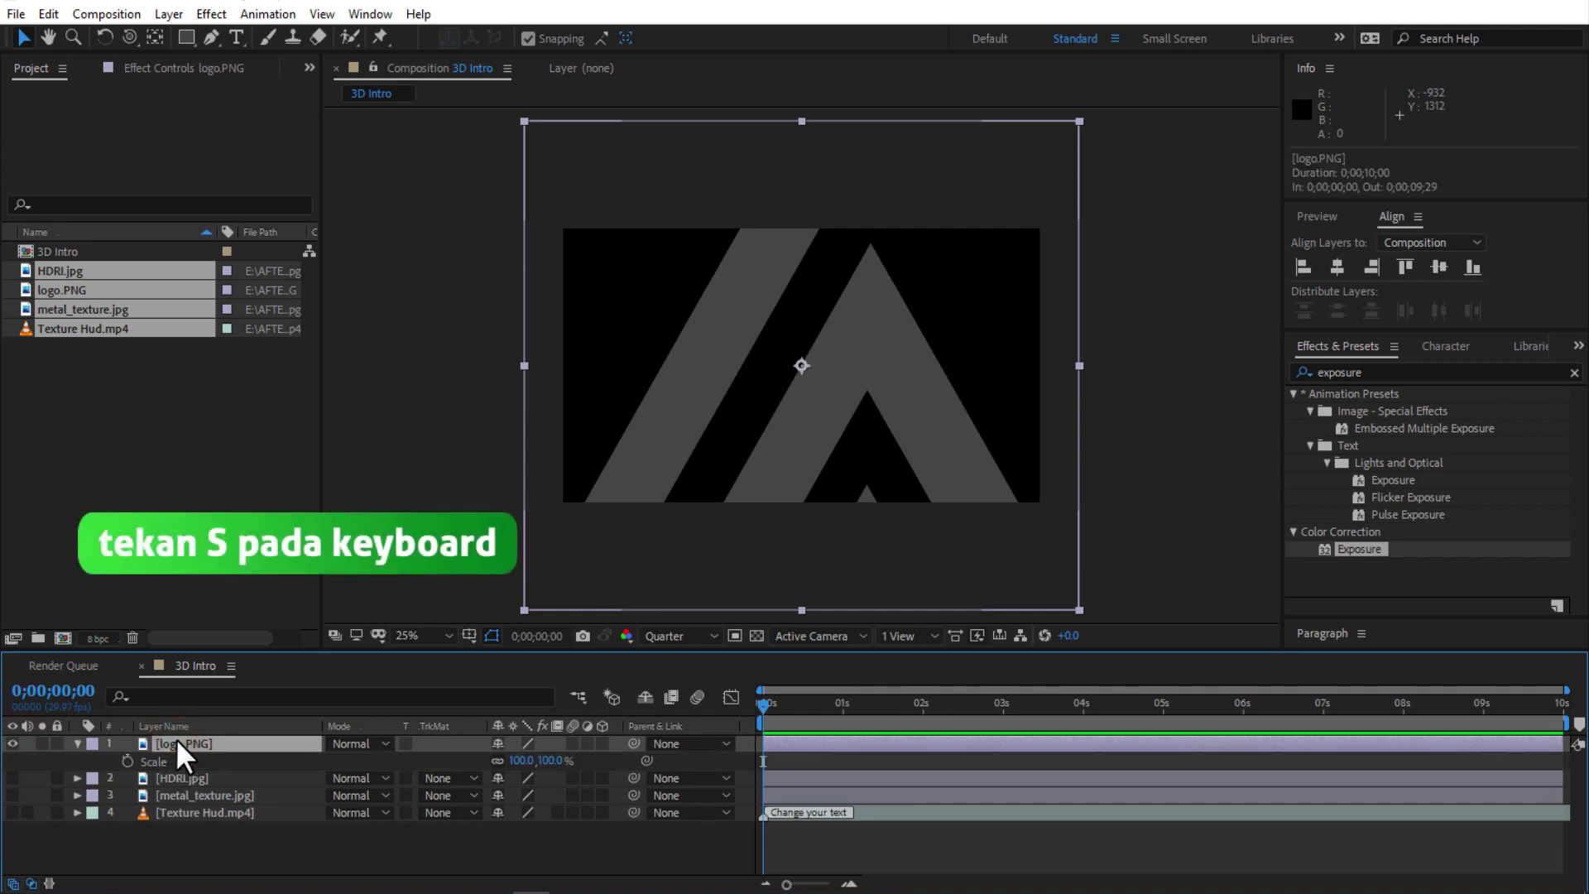
left_click_drag(545, 761, 491, 759)
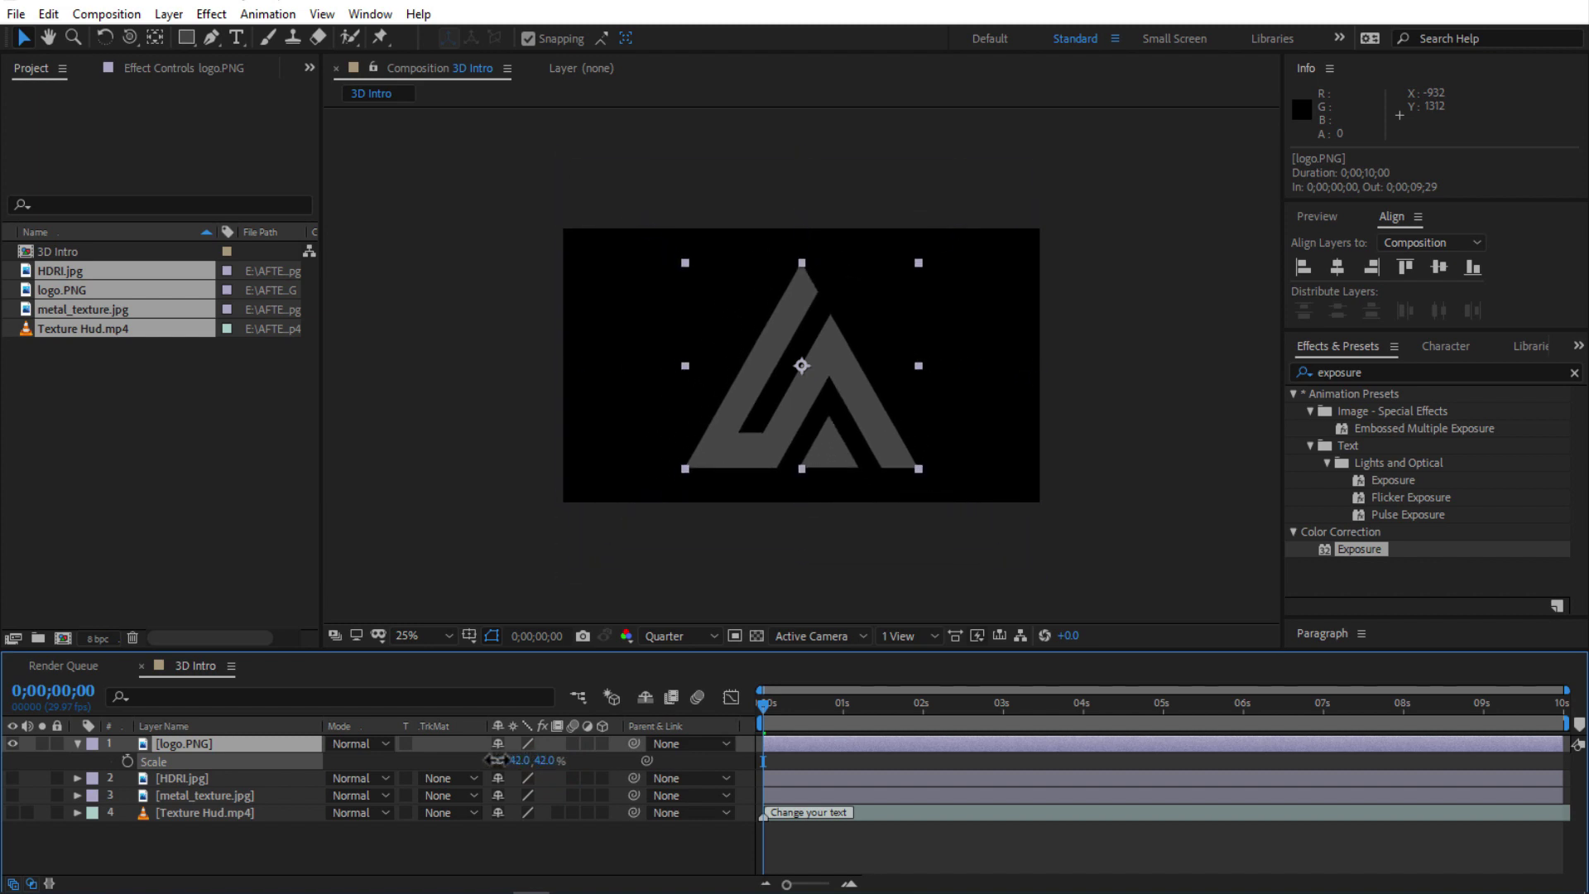
left_click(542, 760)
type("20")
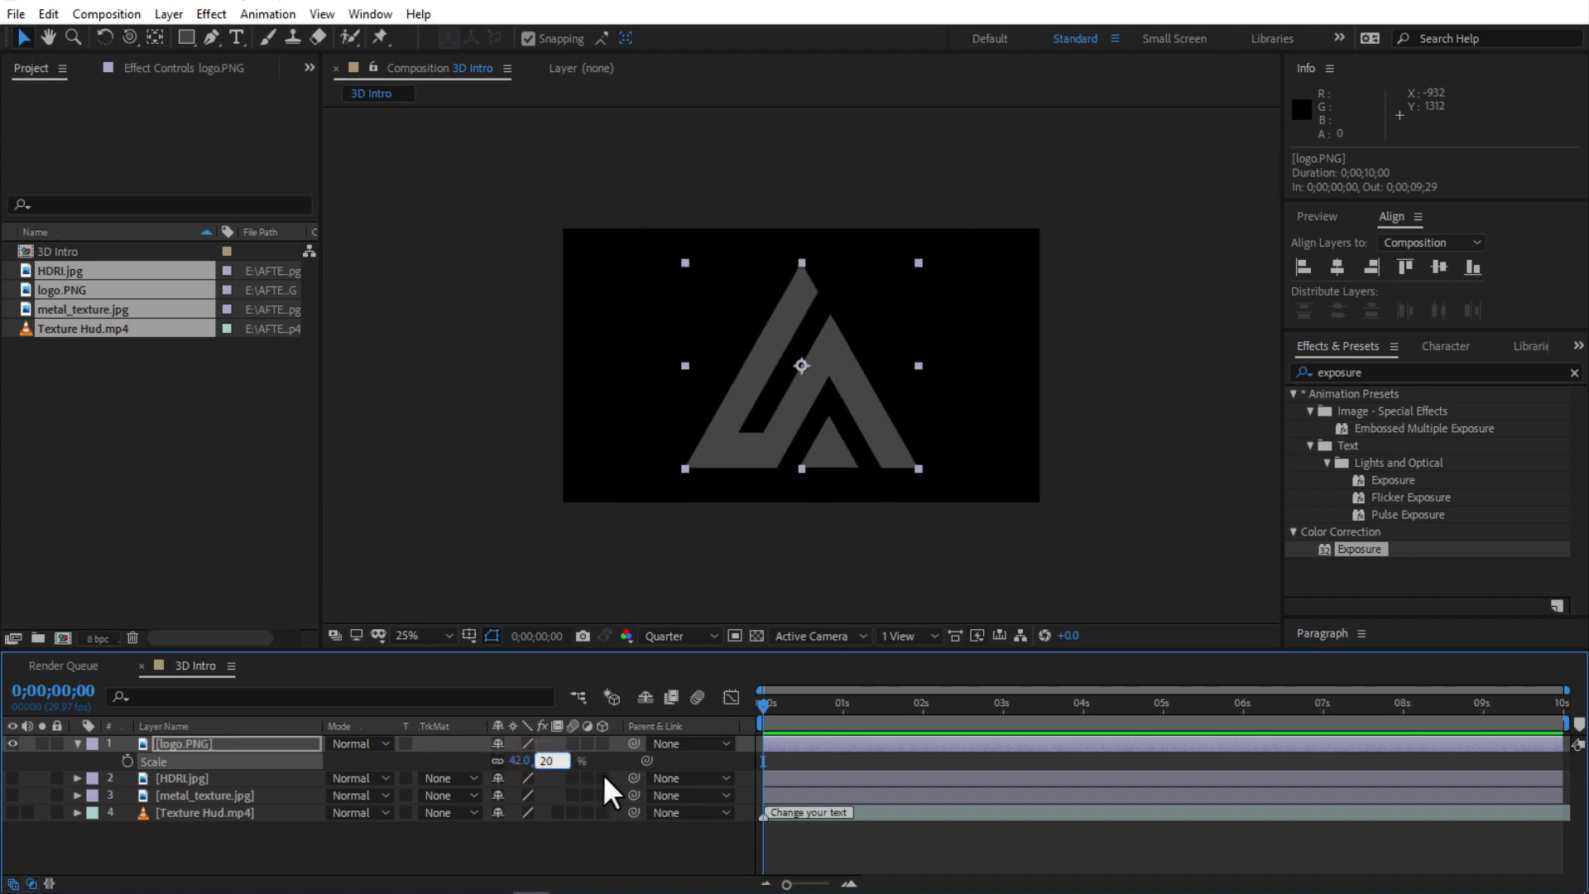
left_click(614, 758)
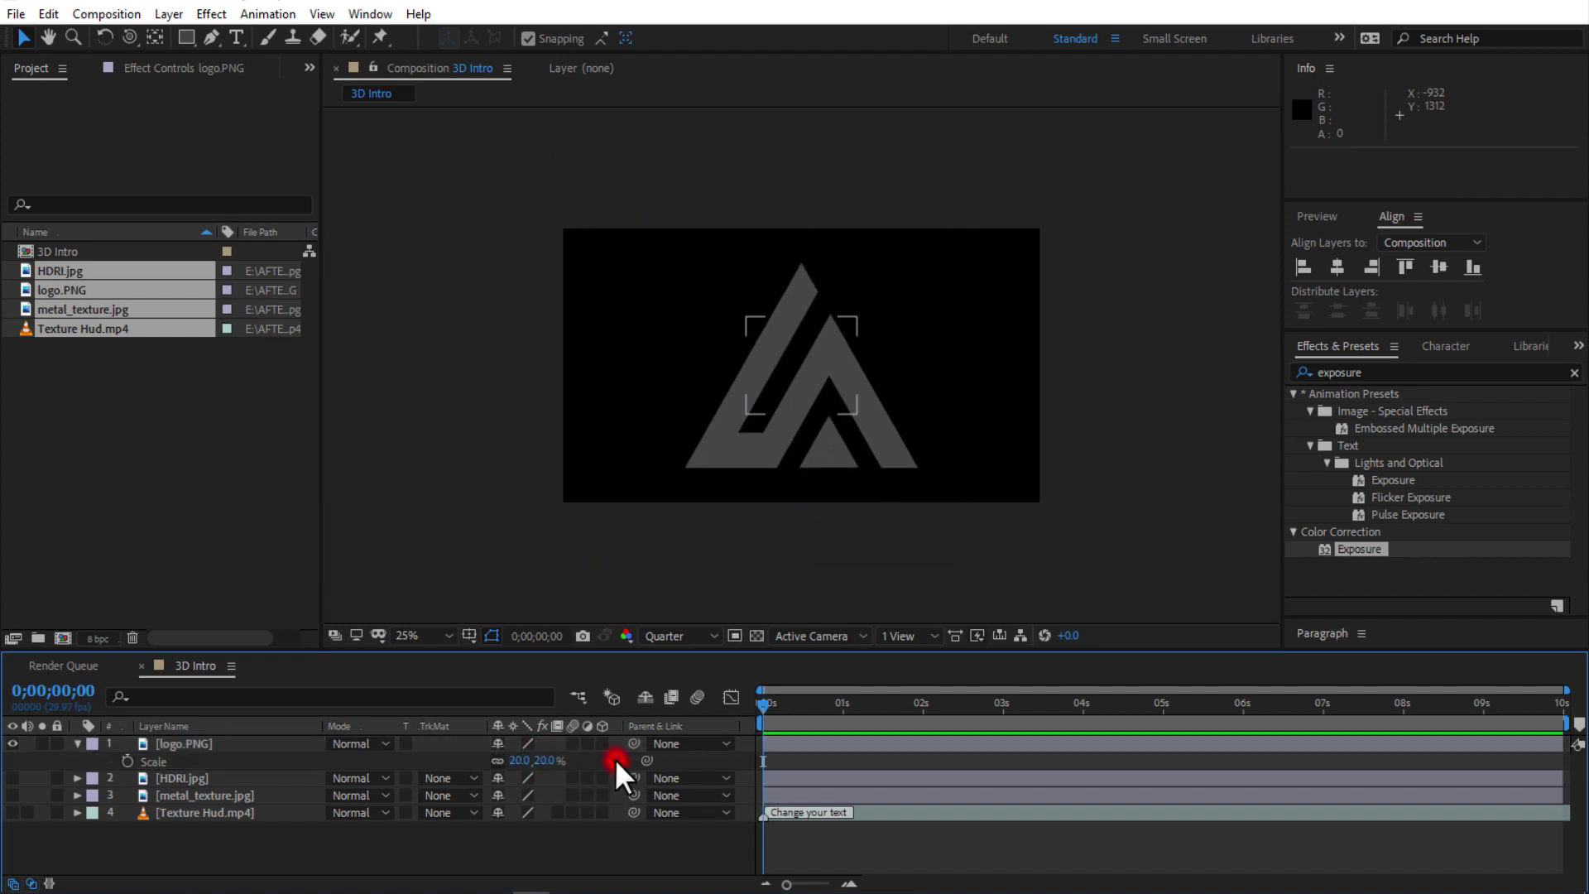
Step: Pre-compose the logo.PNG layer as Logo, moving all attributes into the new composition
left_click(217, 742)
right_click(199, 739)
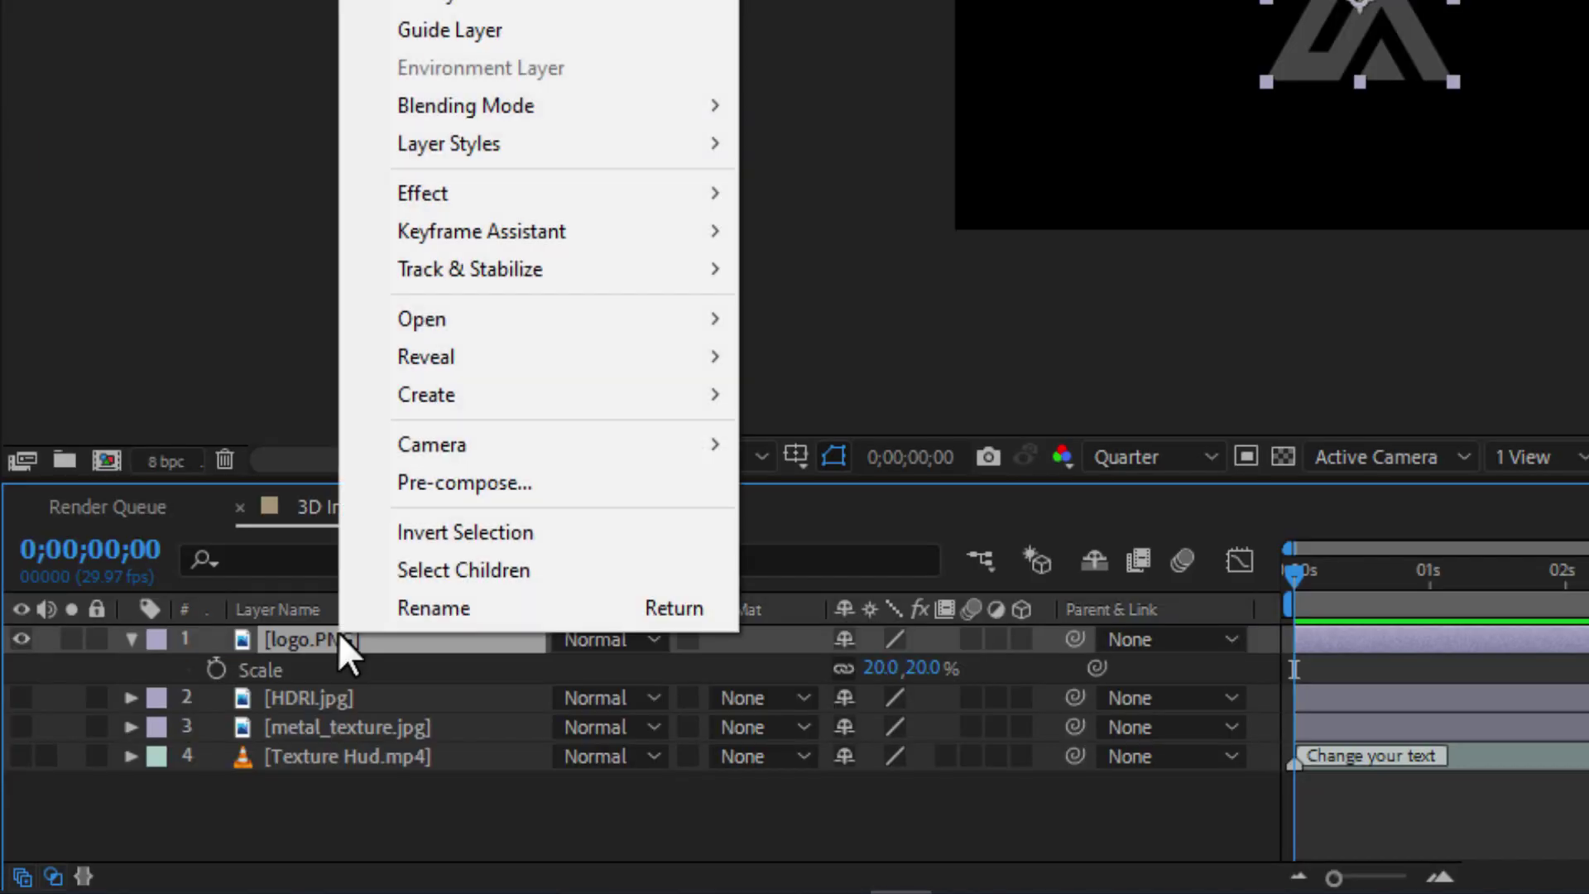
left_click(451, 485)
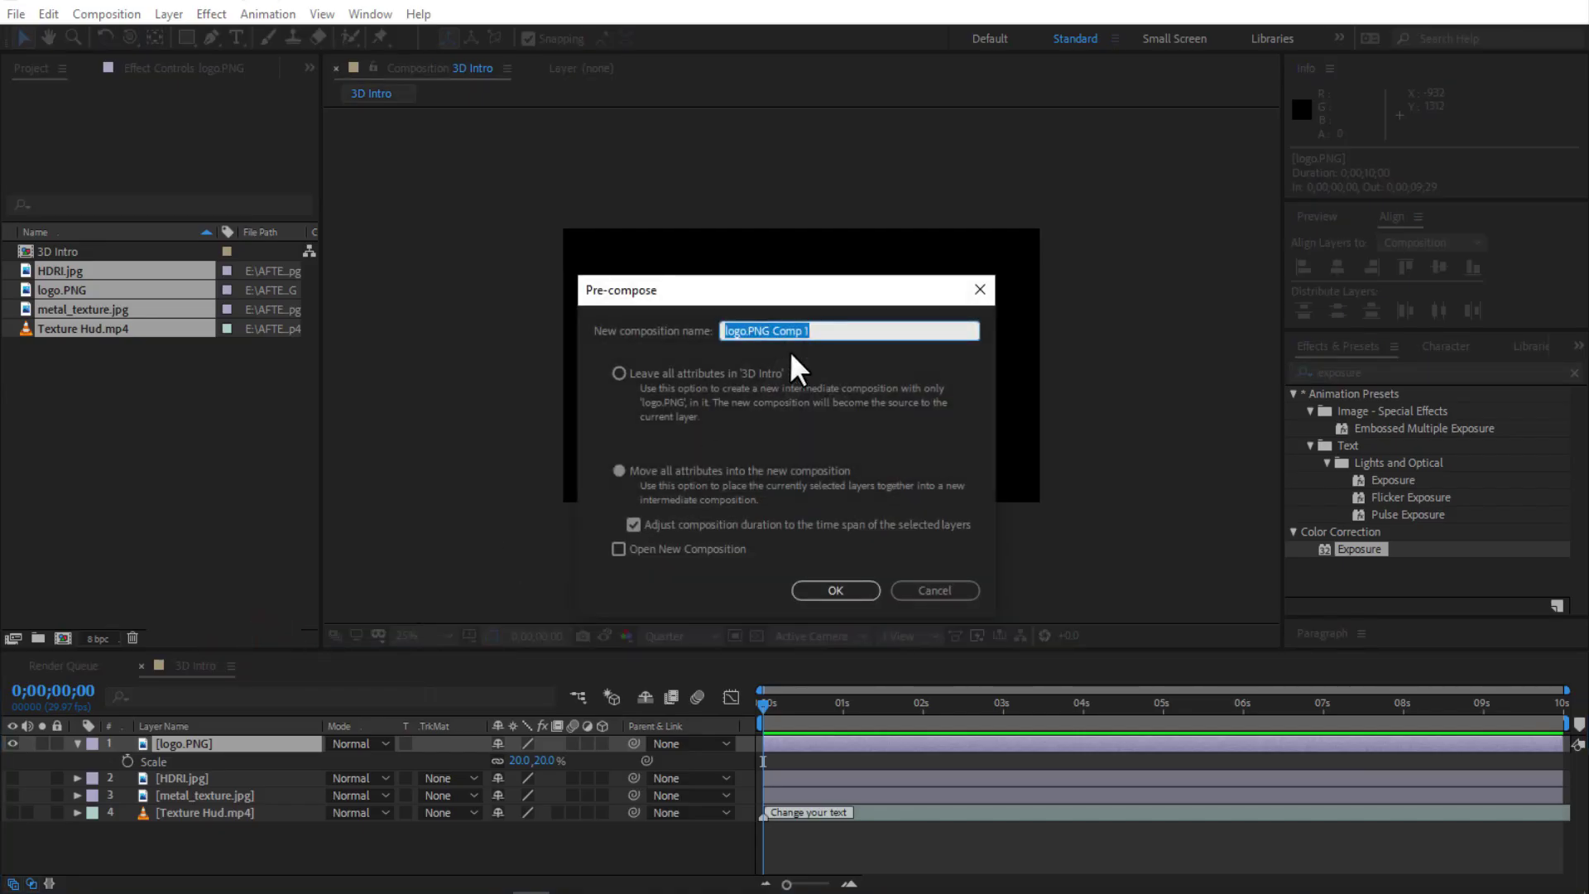
type("Logo")
left_click(619, 469)
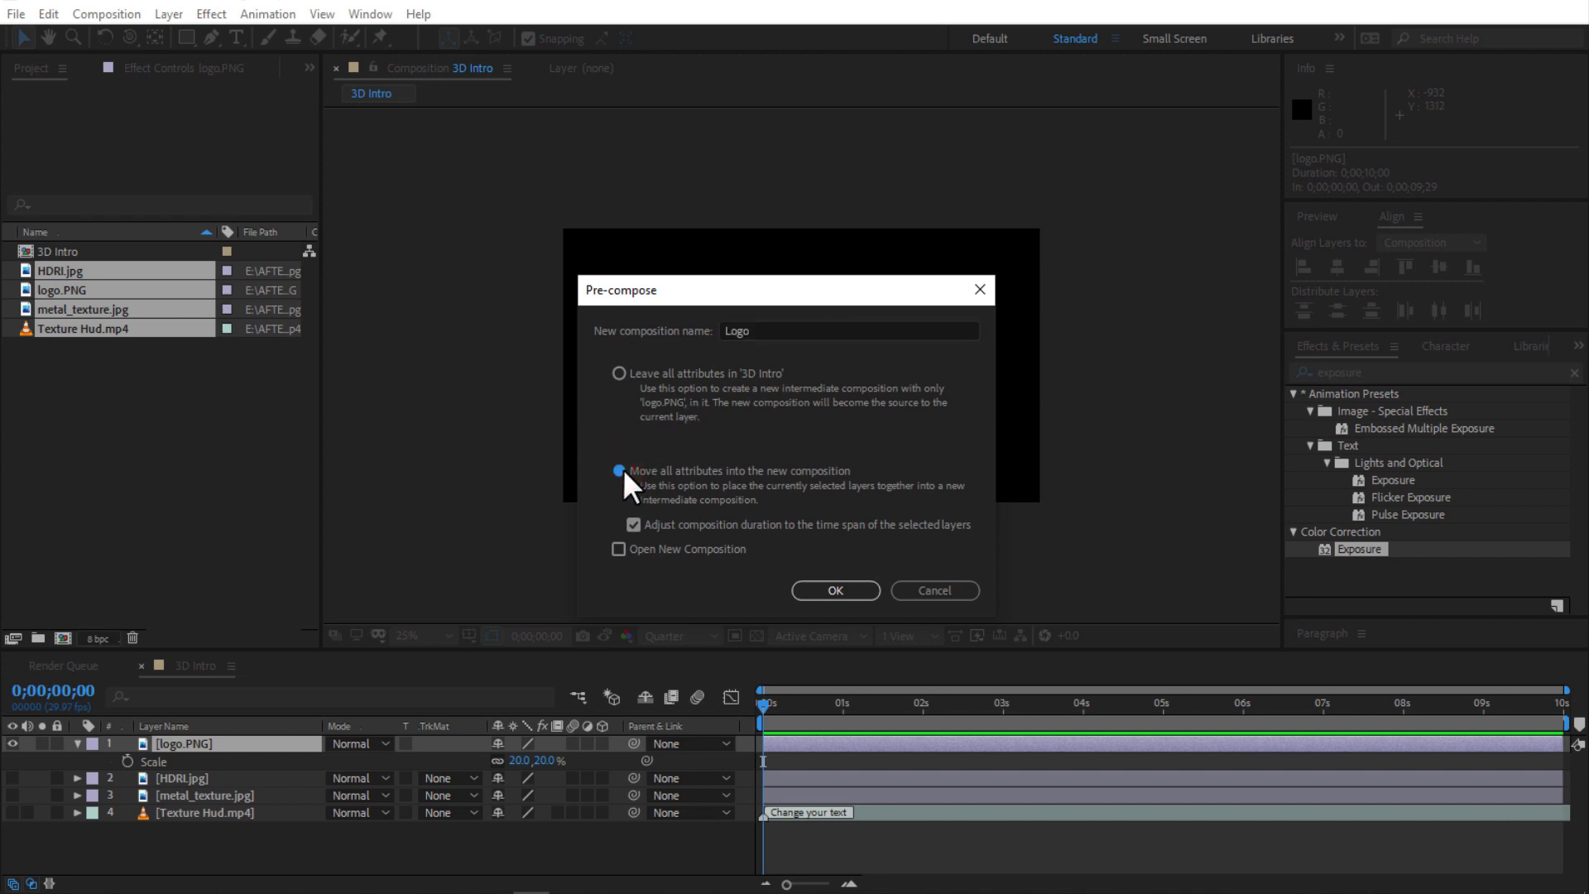
left_click(819, 587)
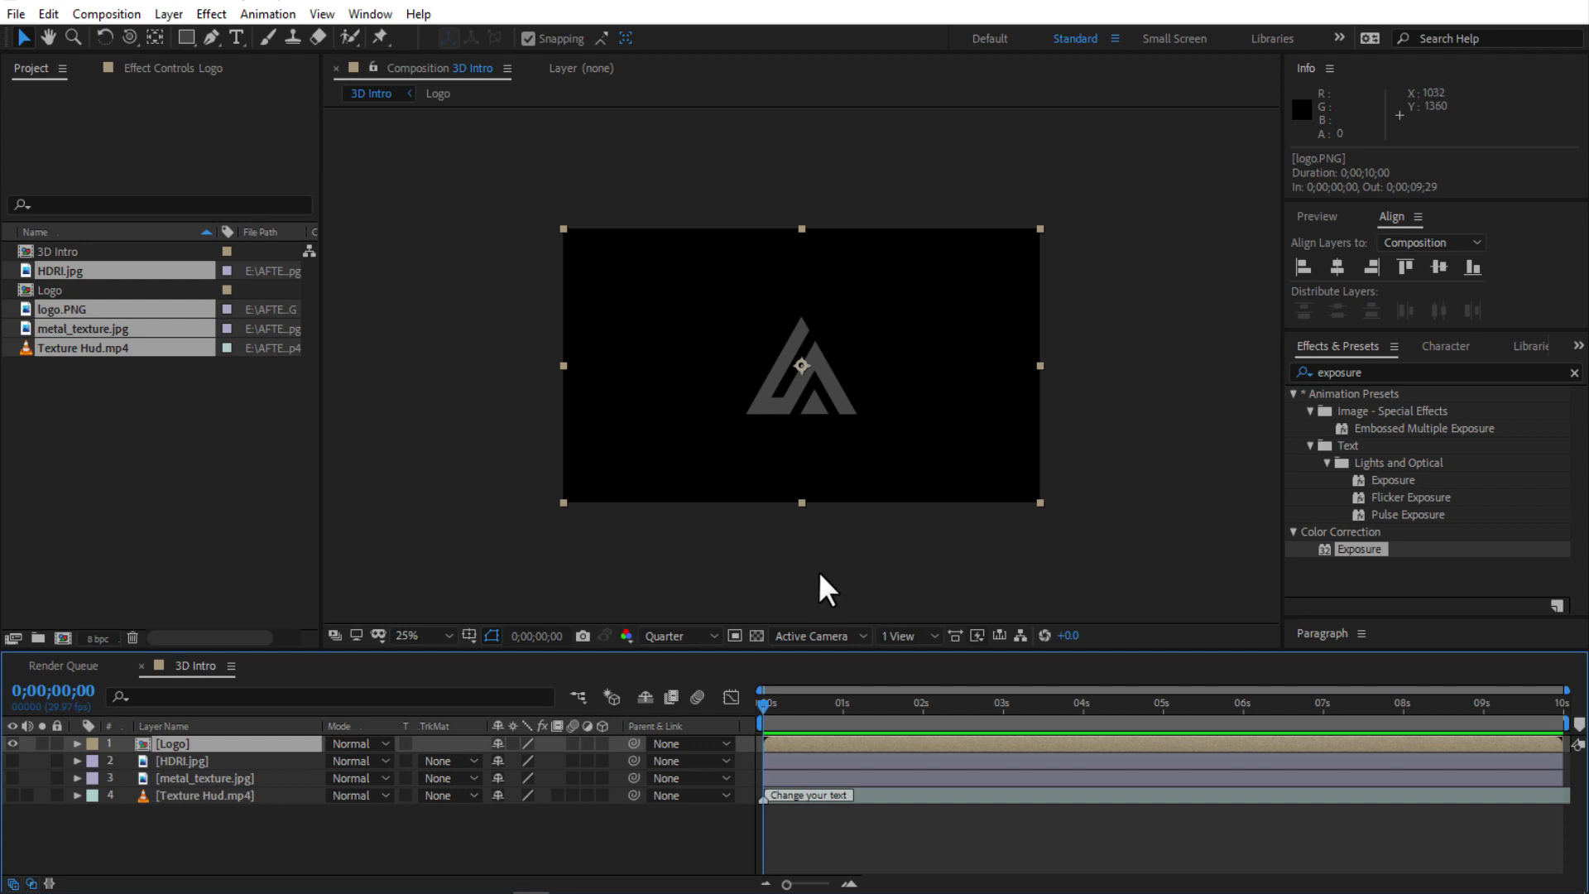
Step: Auto-trace the Logo layer's alpha channel for the current frame without applying it to a new layer, and hide the Logo layer
left_click(162, 15)
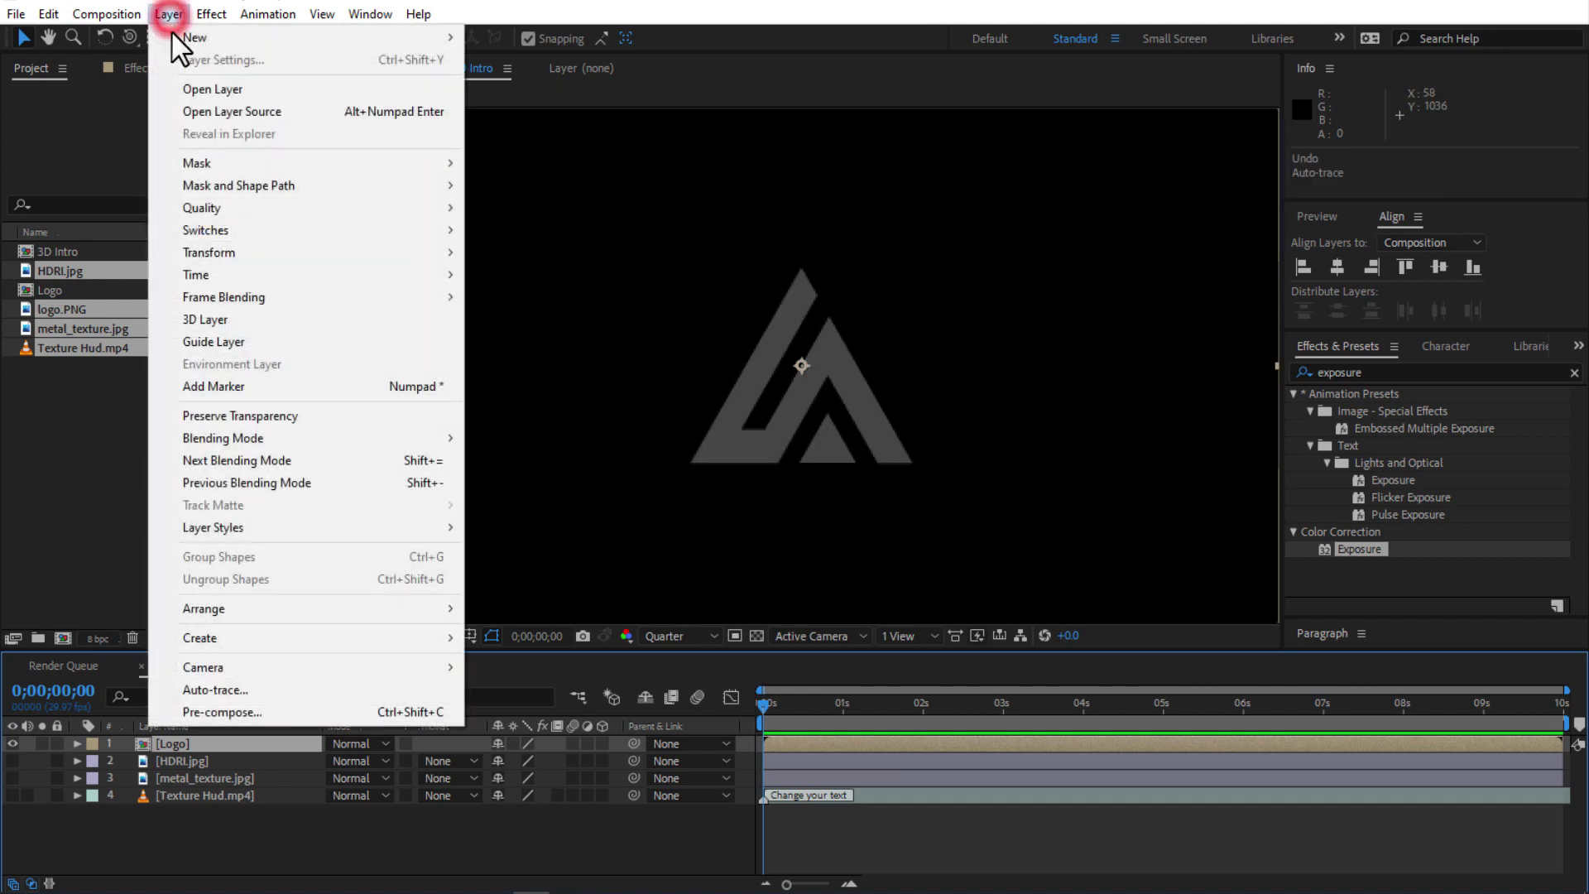
left_click(235, 692)
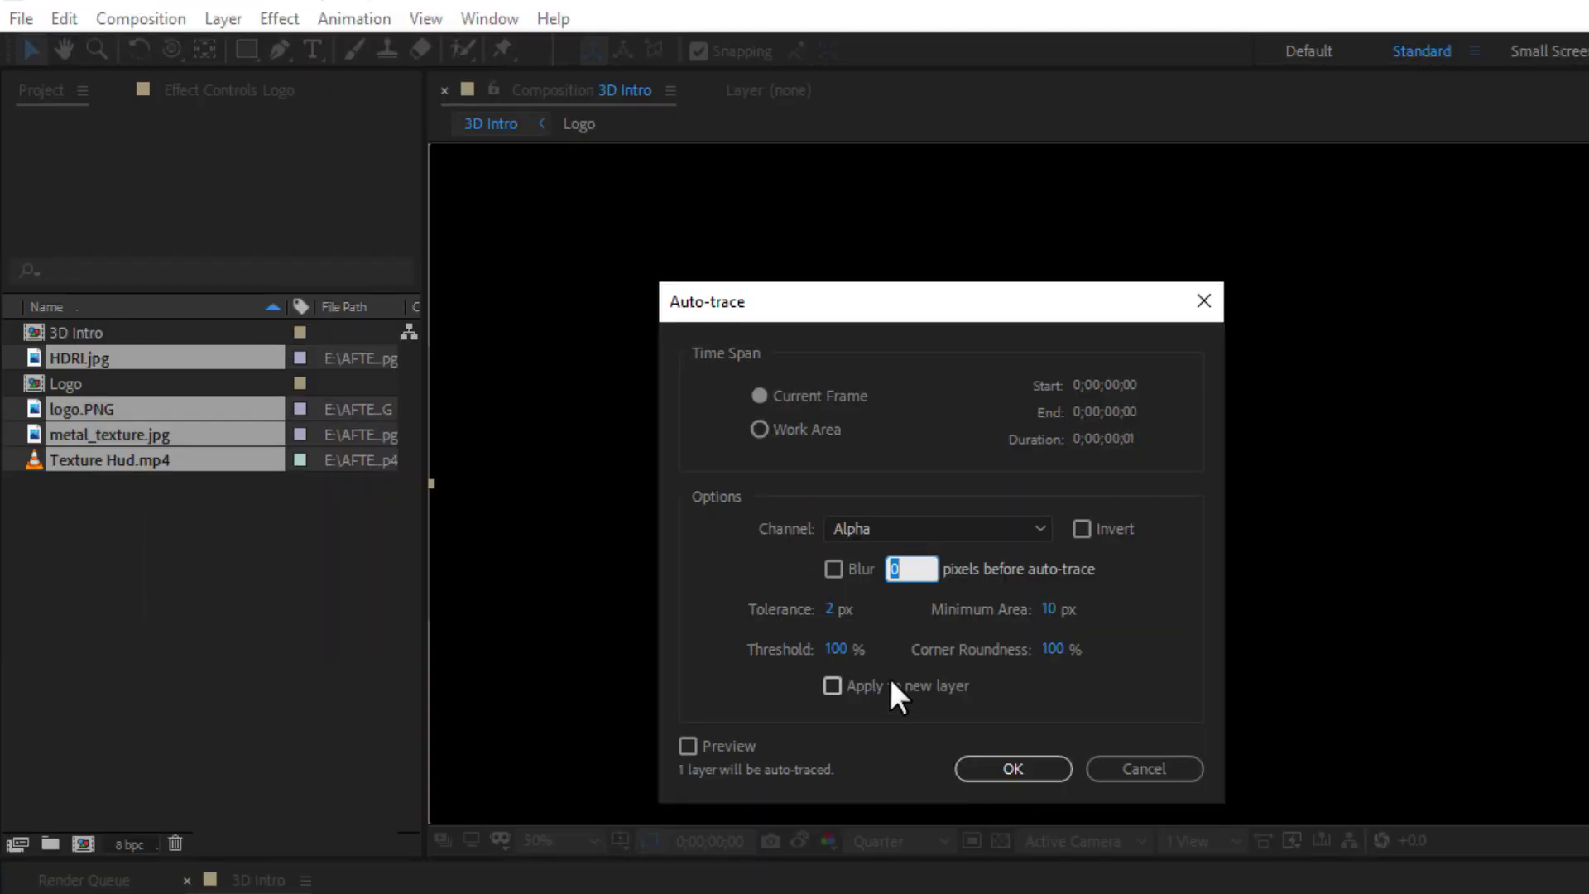
left_click(884, 681)
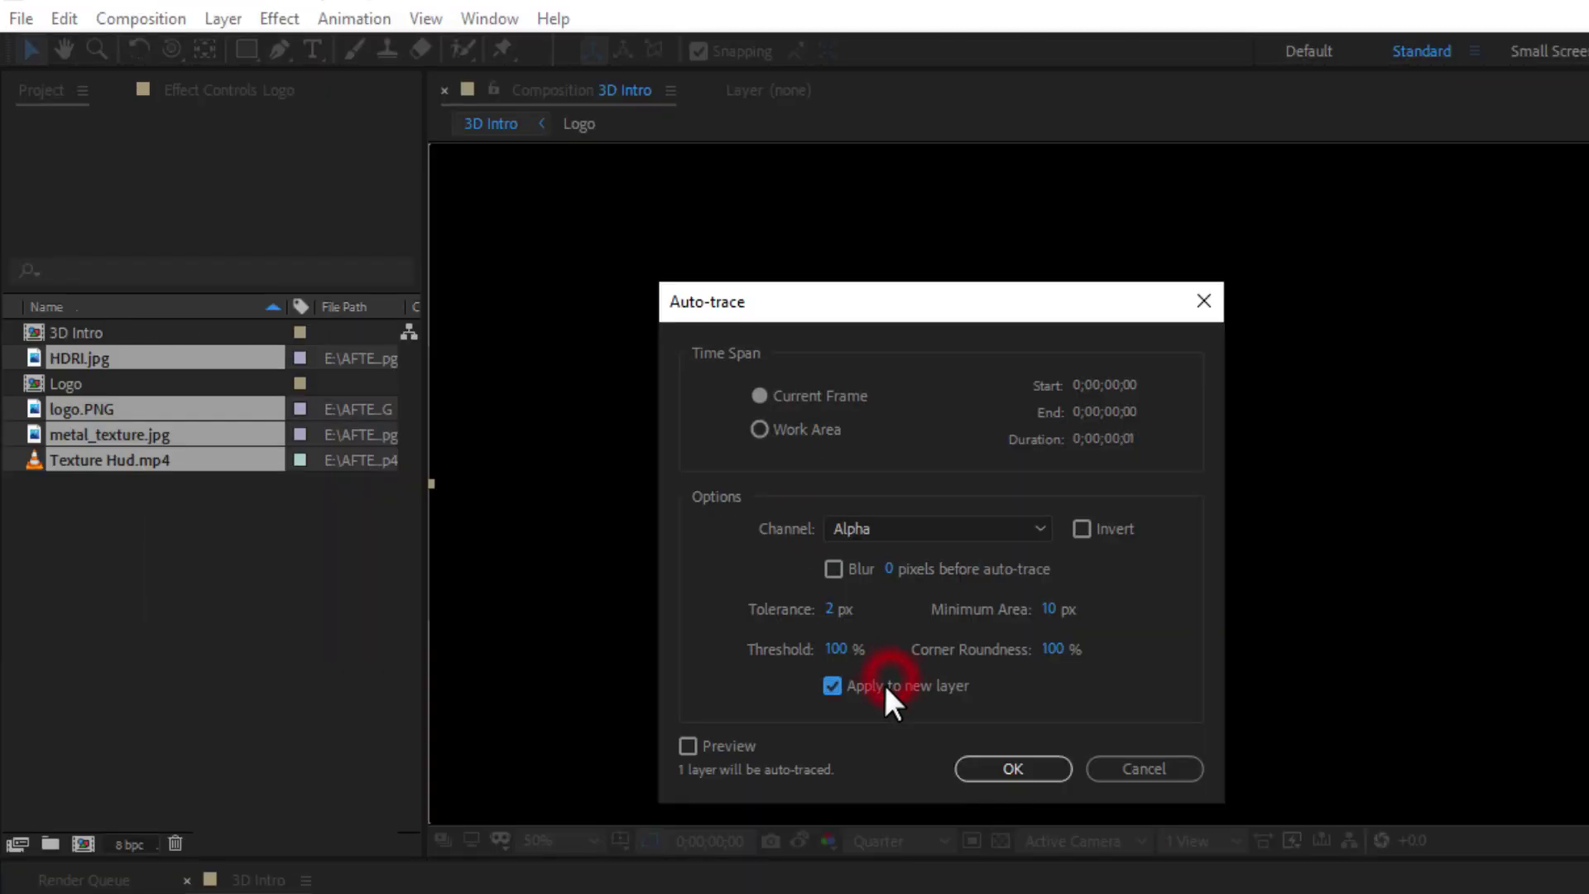
left_click(882, 683)
left_click(992, 766)
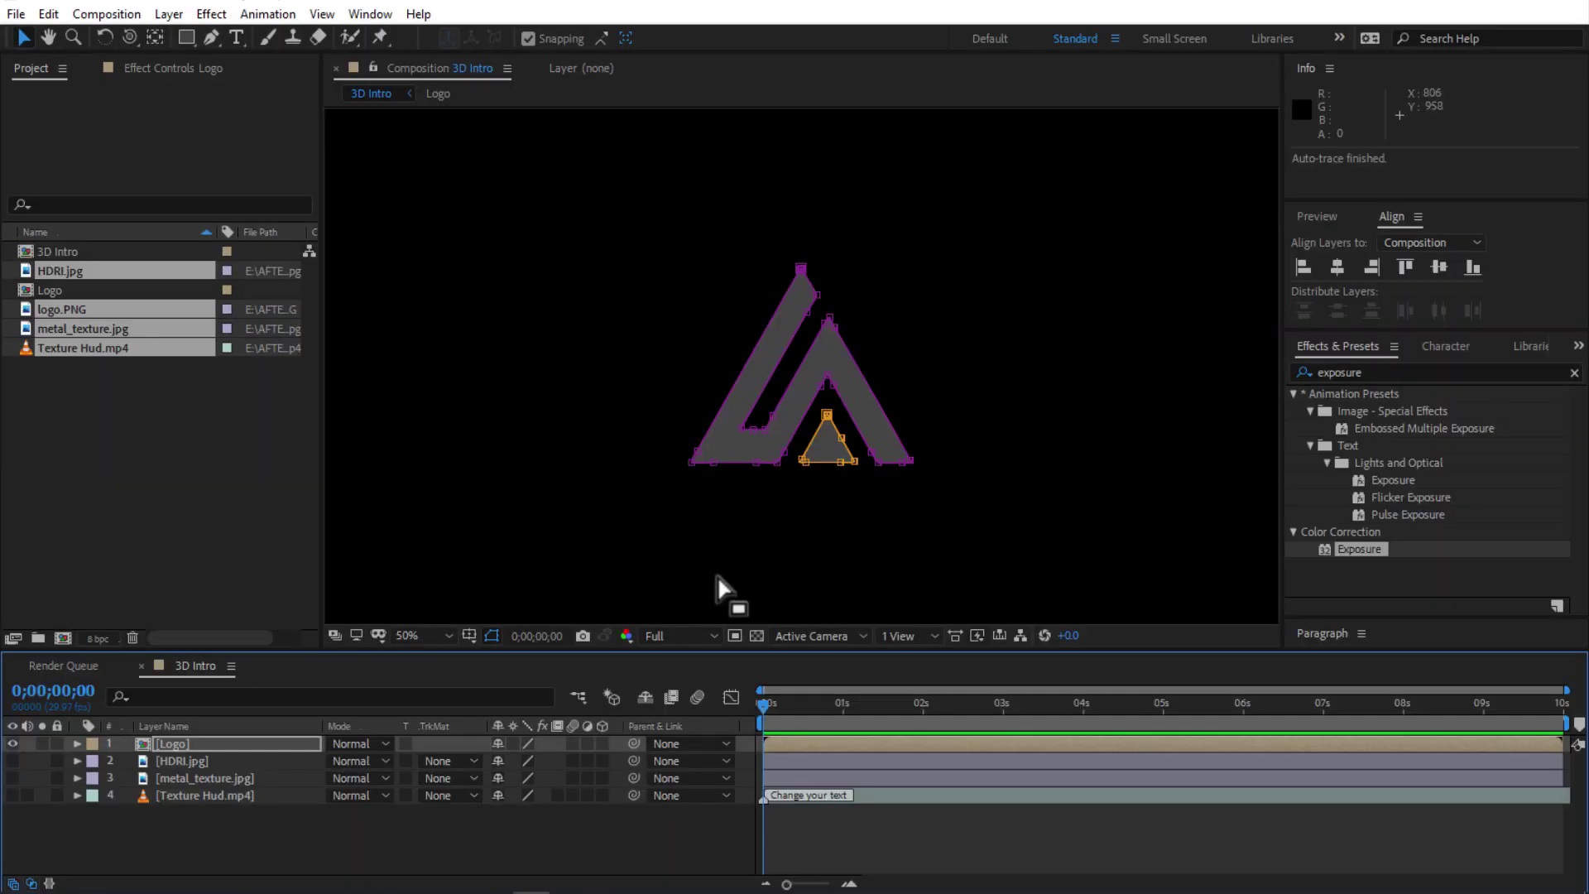
key("comma")
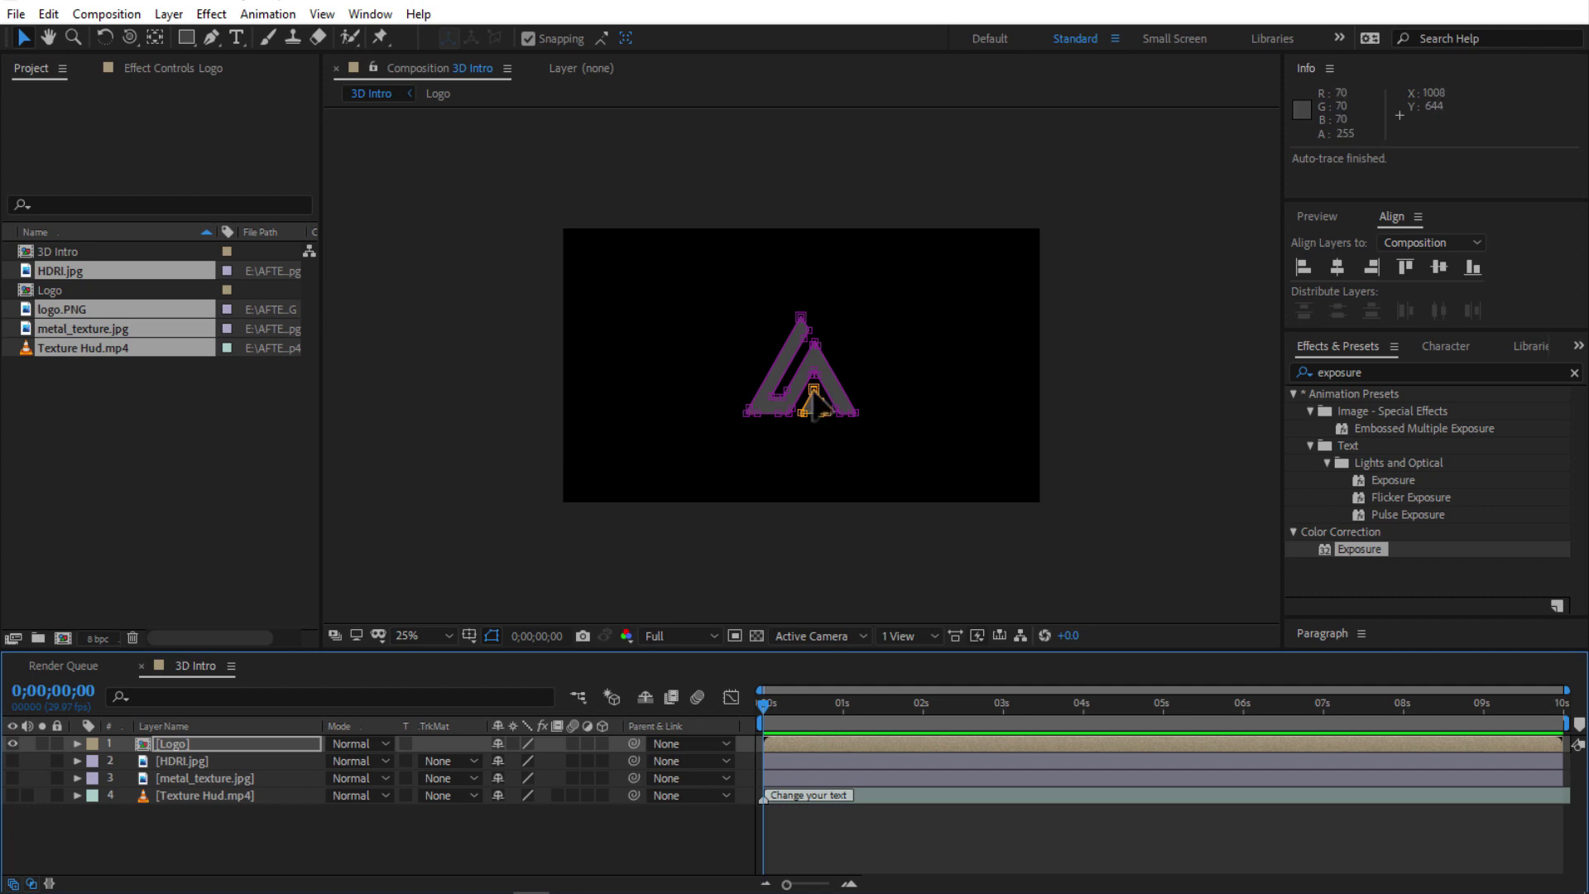
left_click(12, 743)
left_click(215, 849)
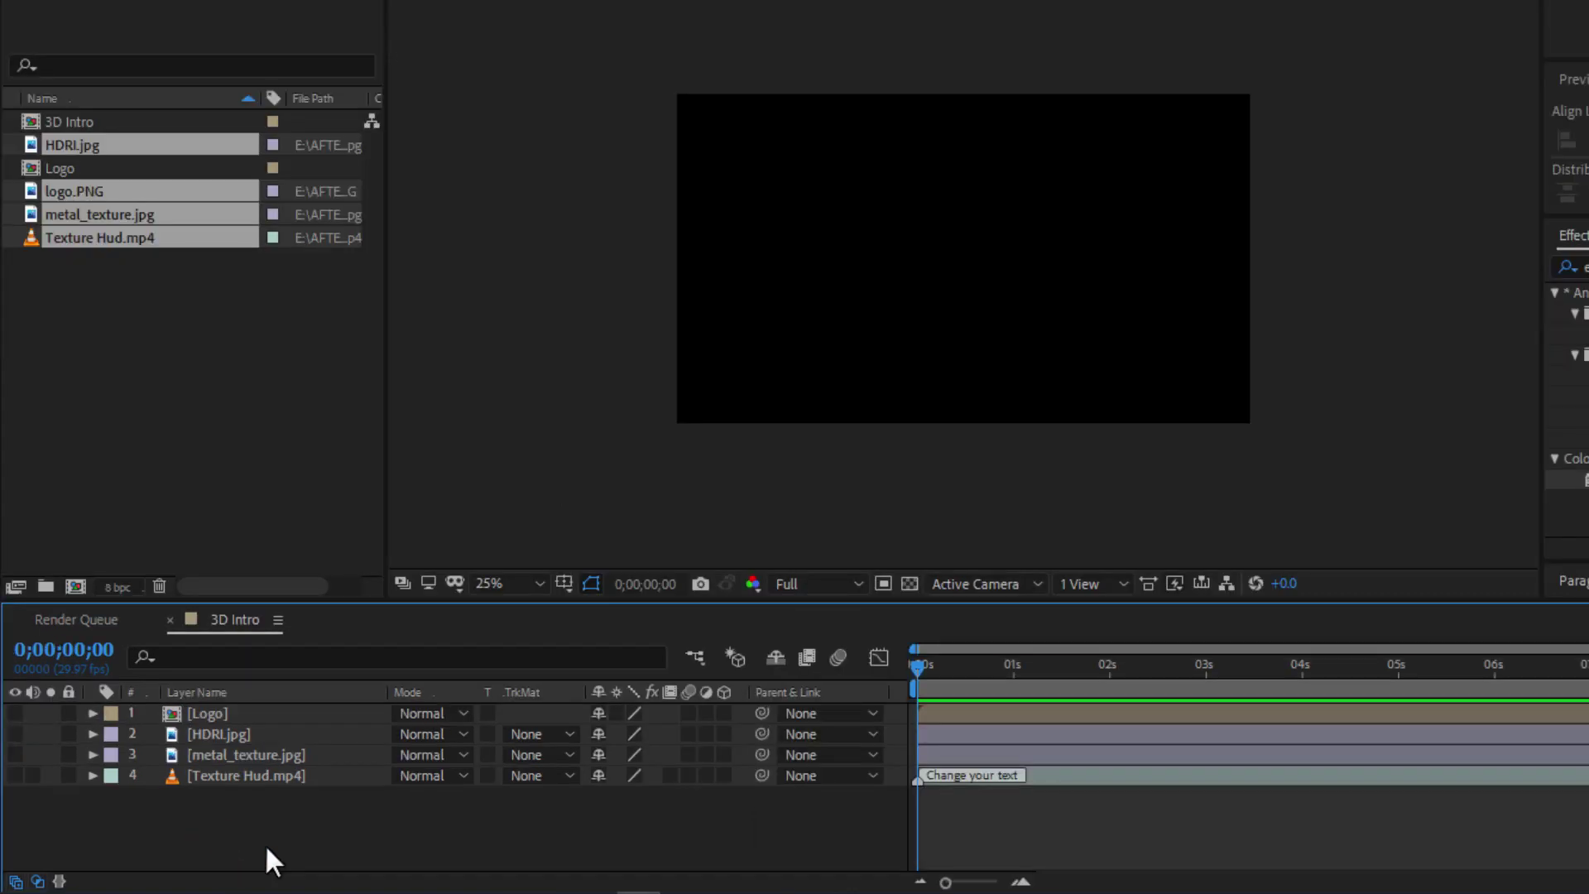
Step: Create a 1920 x 1080 px solid layer named 3D in the 3D Intro composition
right_click(220, 853)
left_click(381, 583)
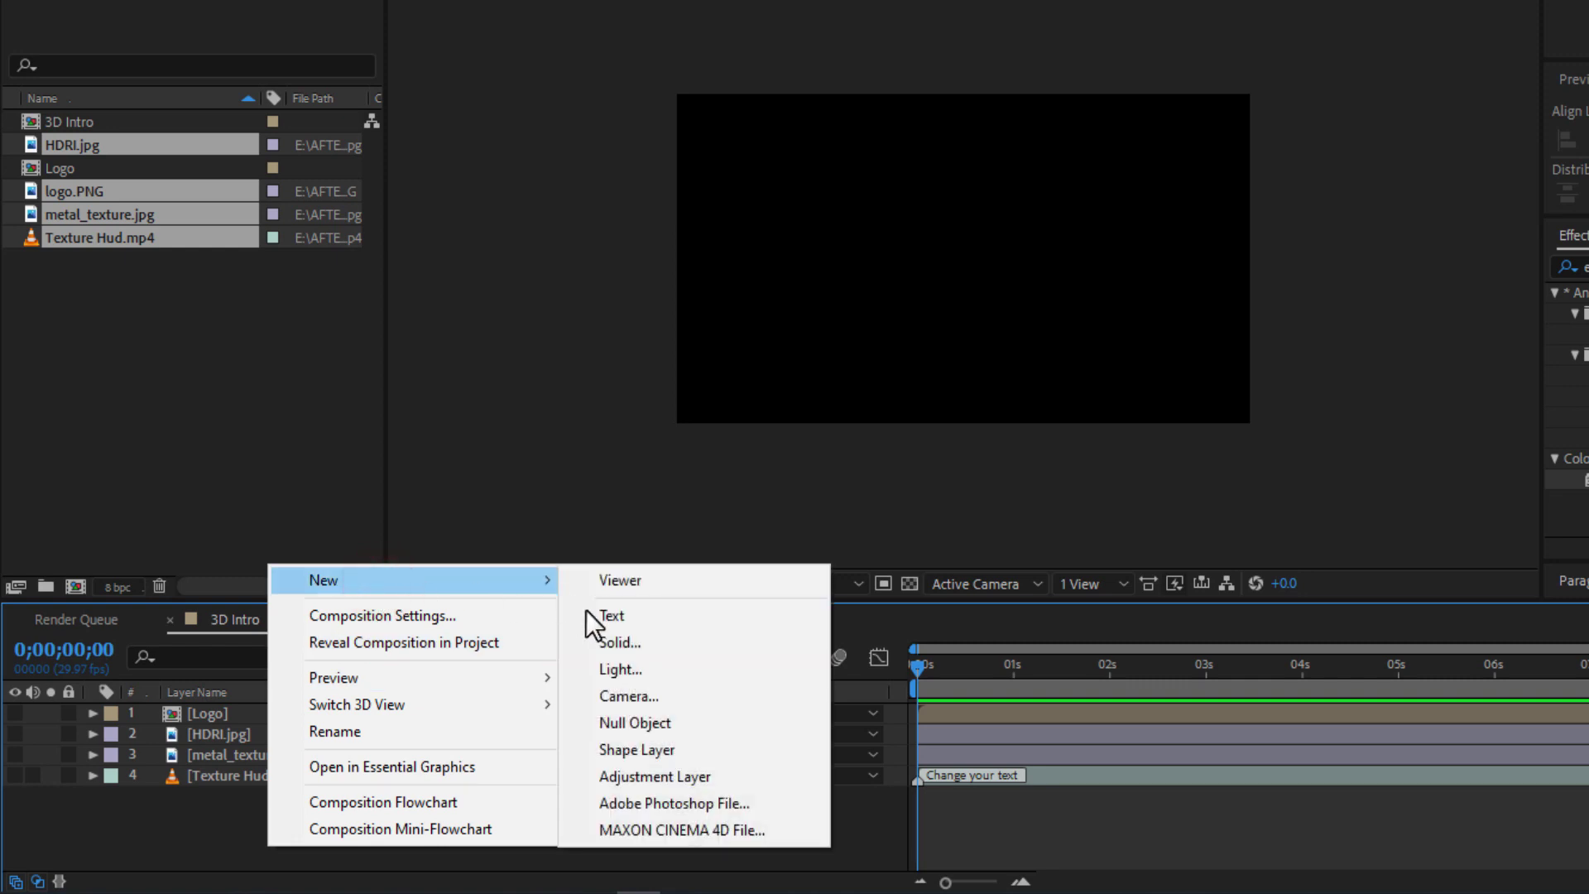
left_click(604, 643)
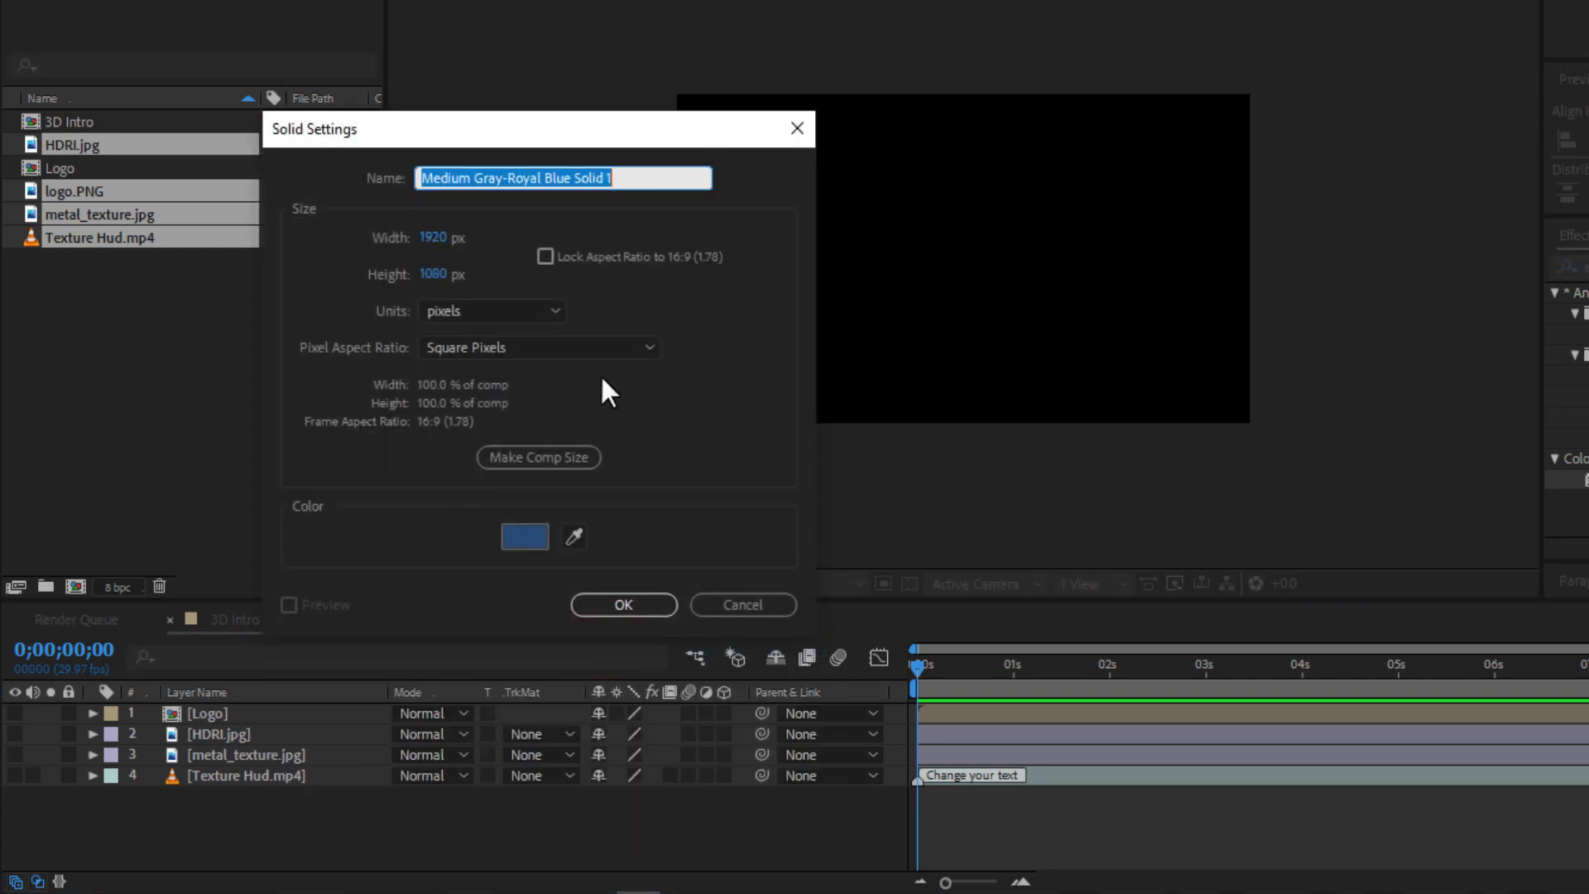
type("3D")
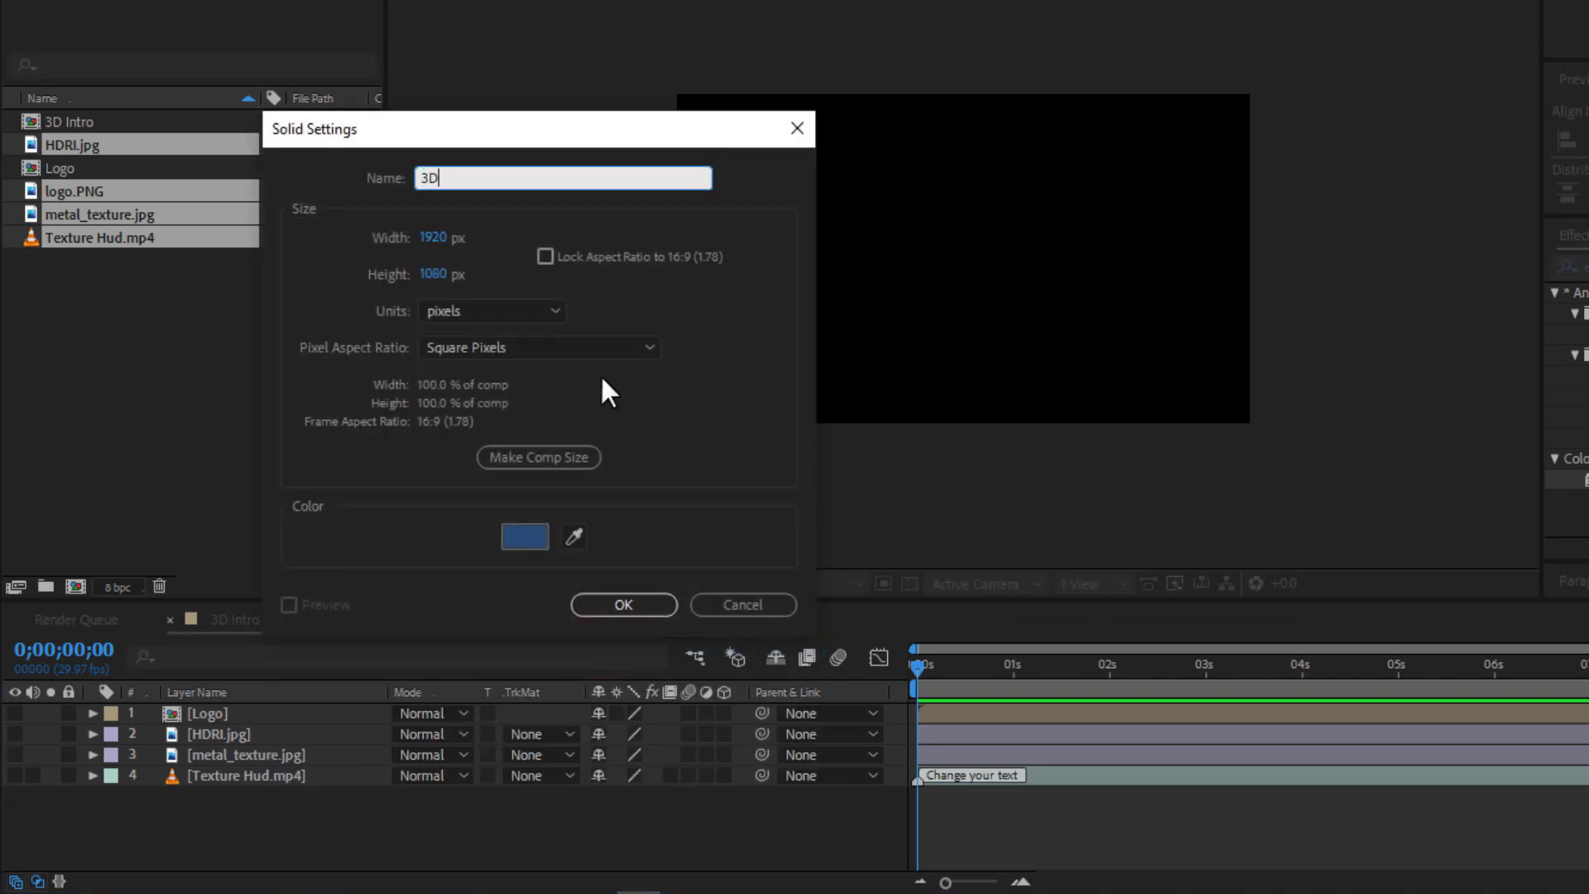
left_click(600, 603)
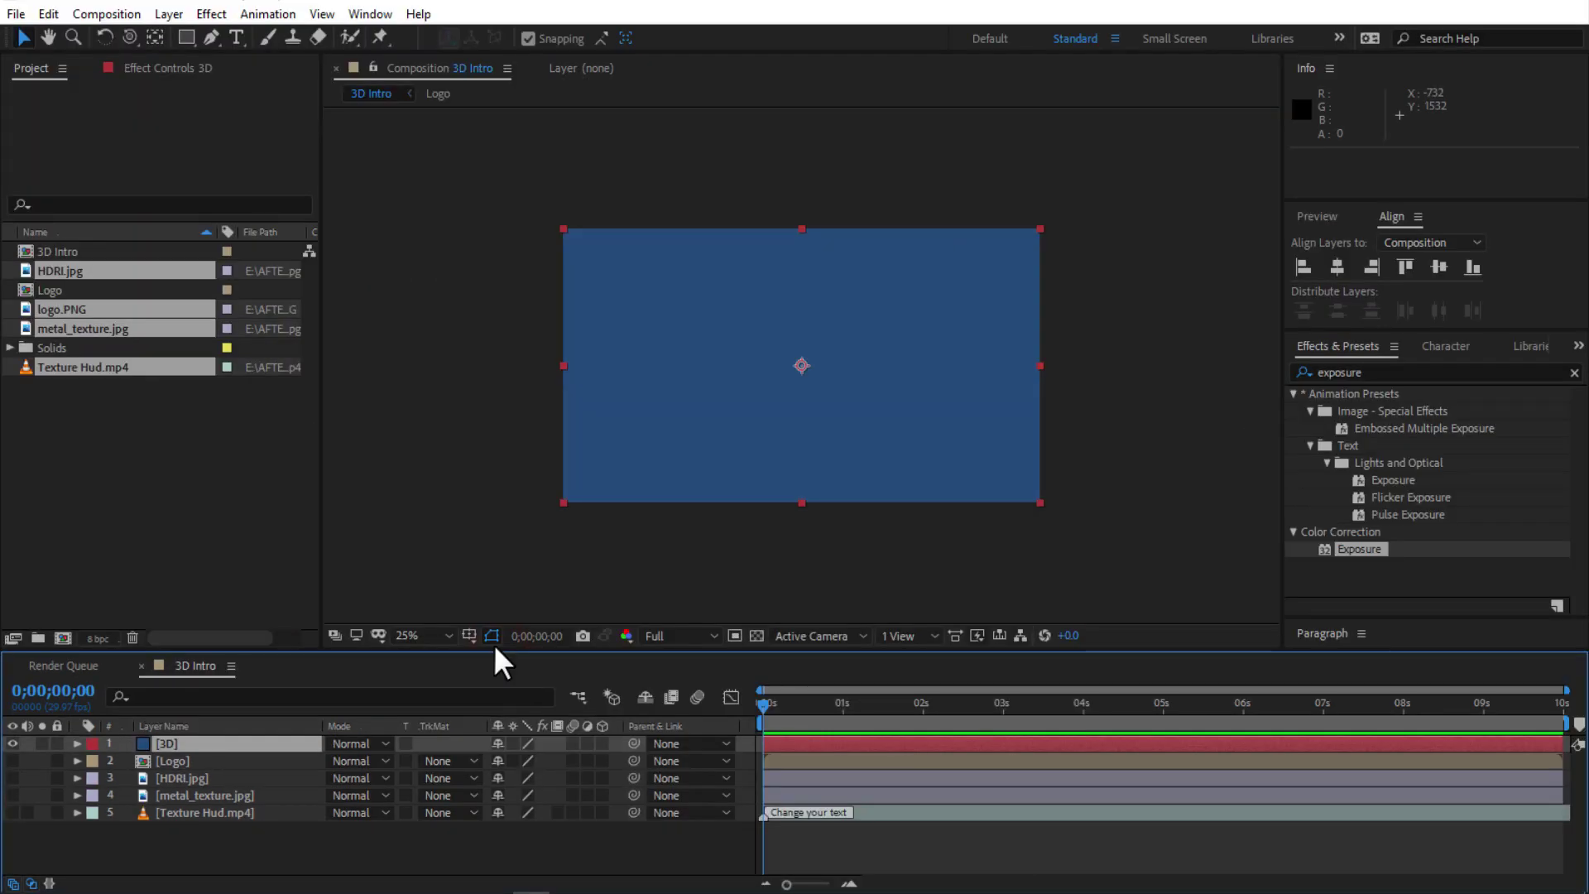
Step: Apply the Video Copilot Element effect to the 3D solid layer
left_click(211, 13)
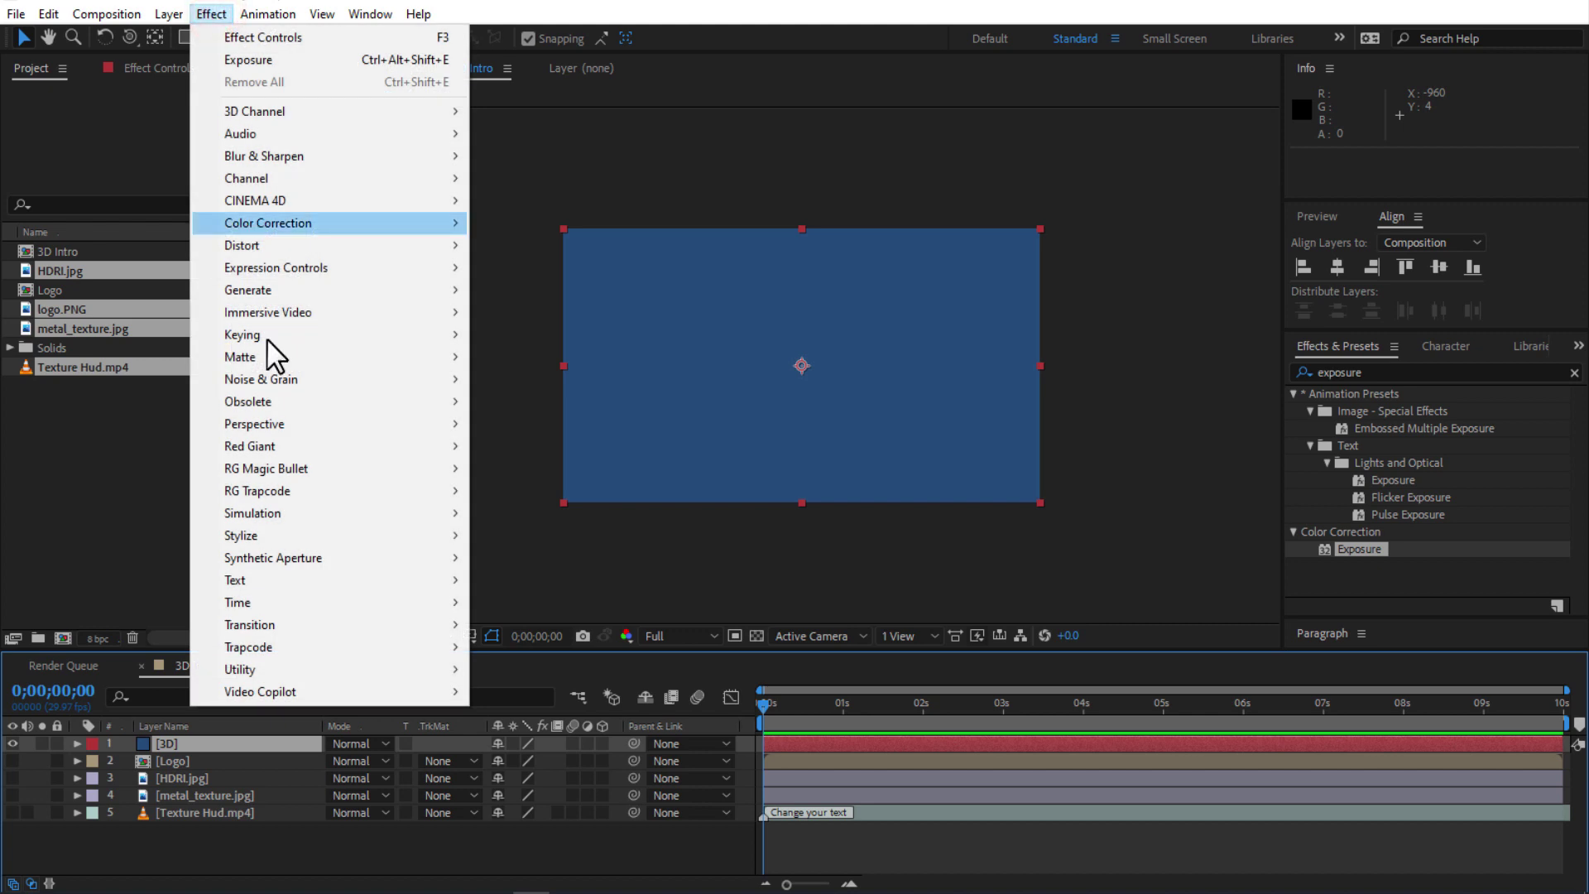
mouse_move(293, 693)
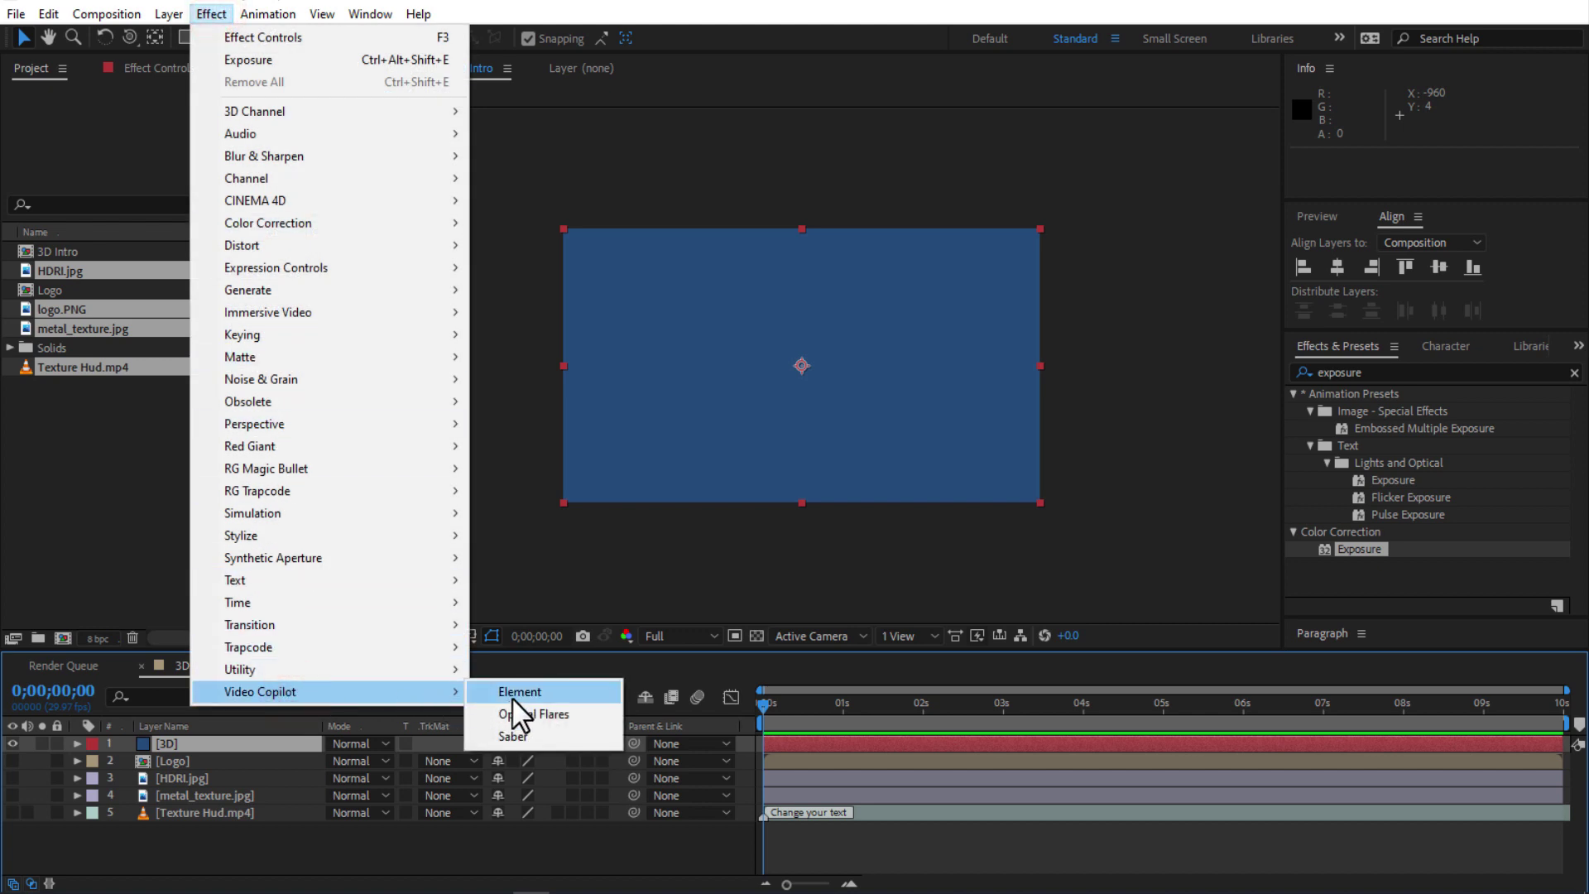
left_click(511, 697)
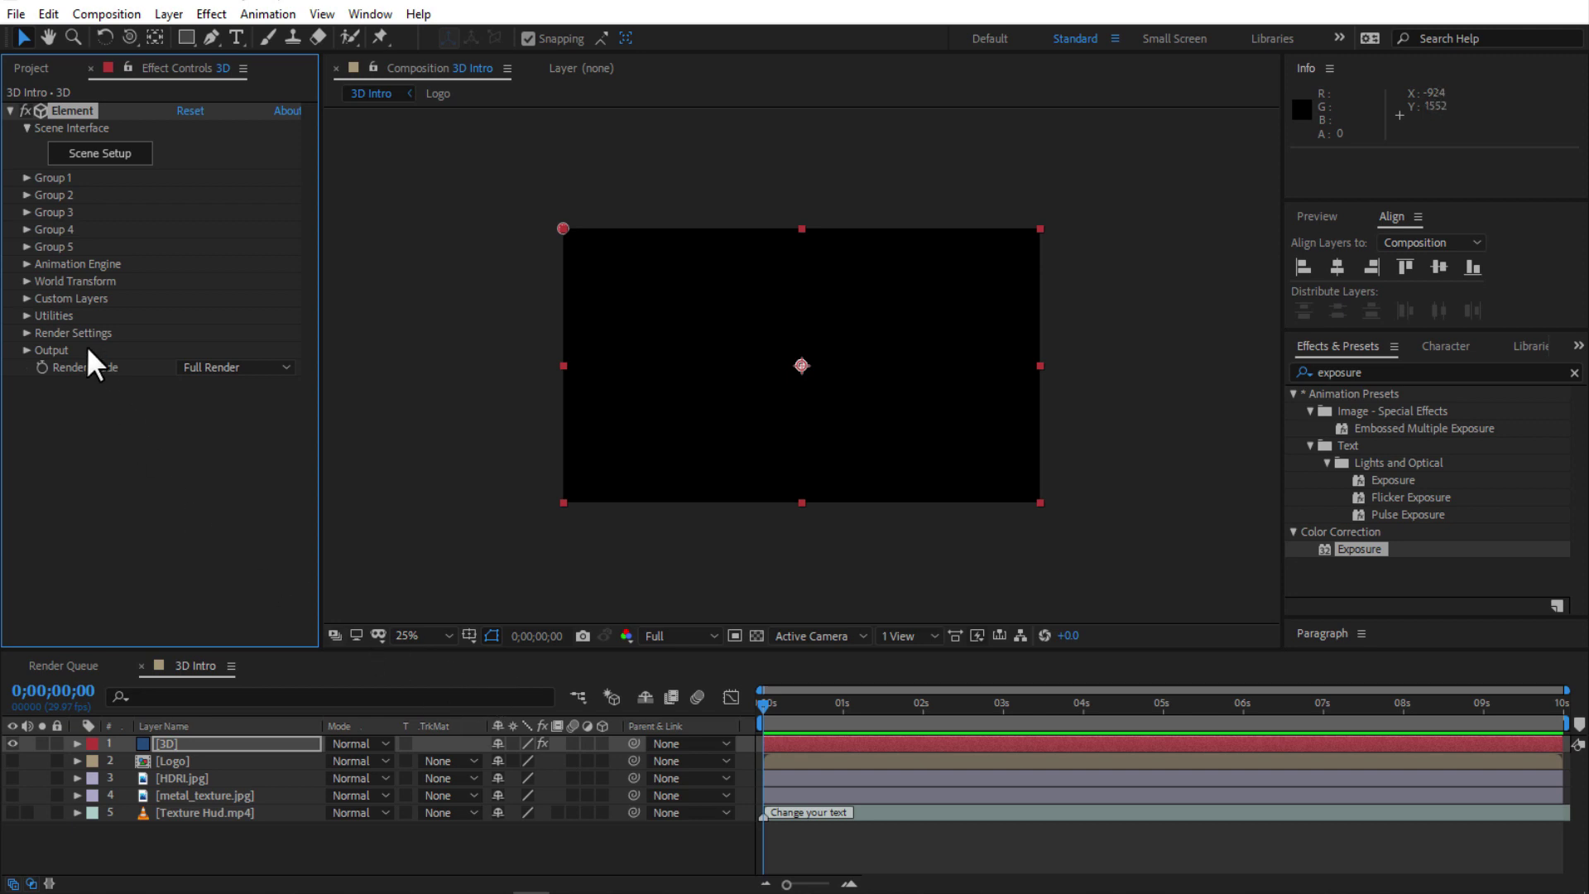
Step: Assign the Logo layer as Path Layer 1 in the Element effect's custom text and masks
left_click(27, 298)
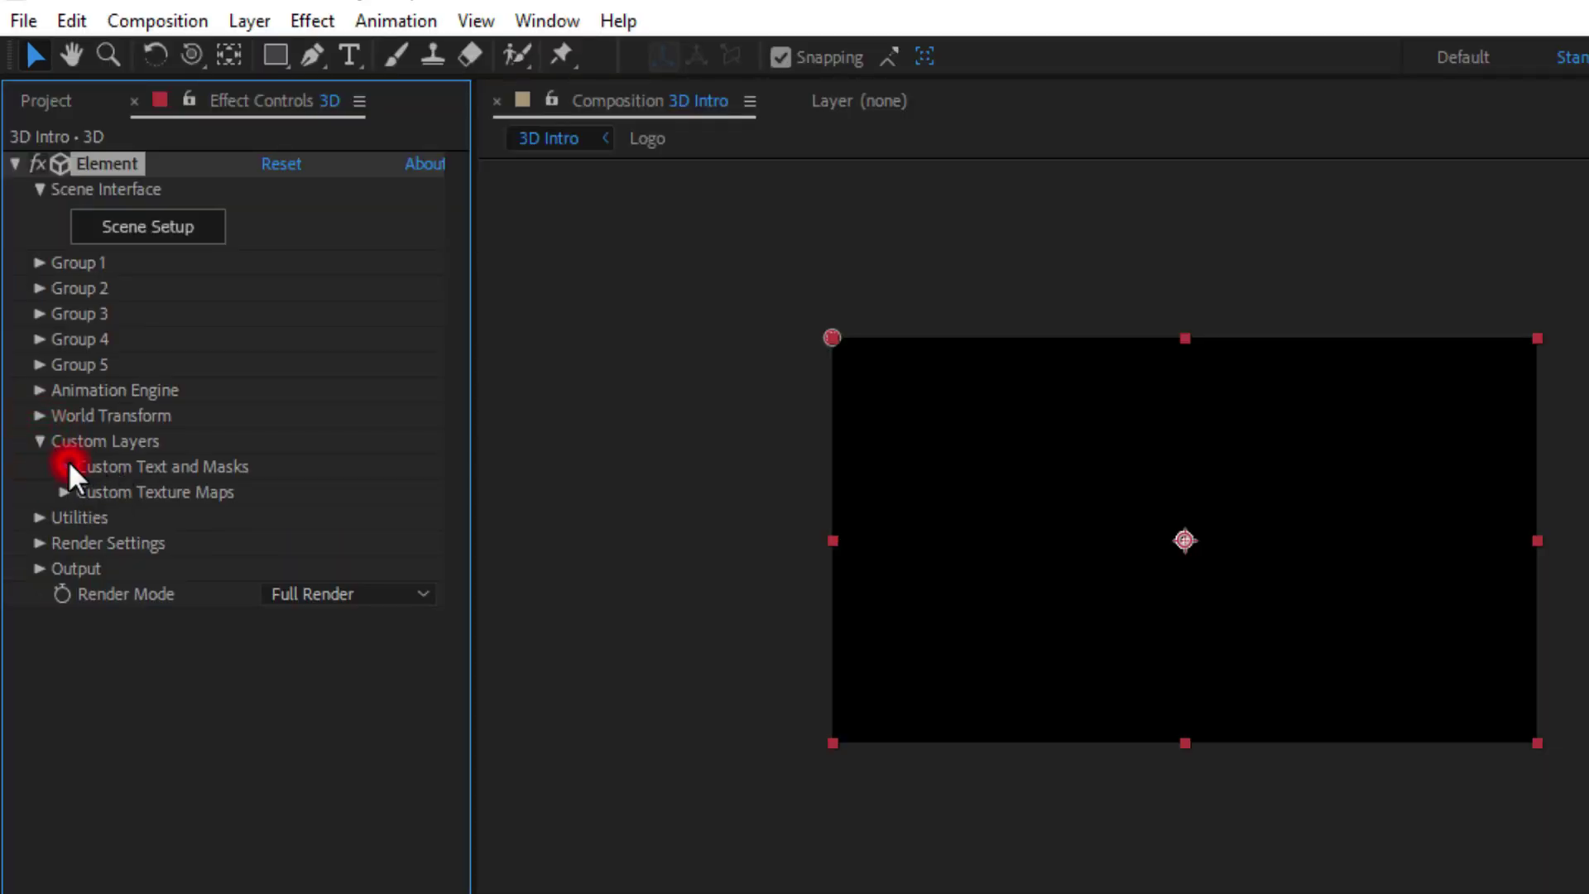
left_click(66, 463)
left_click(316, 489)
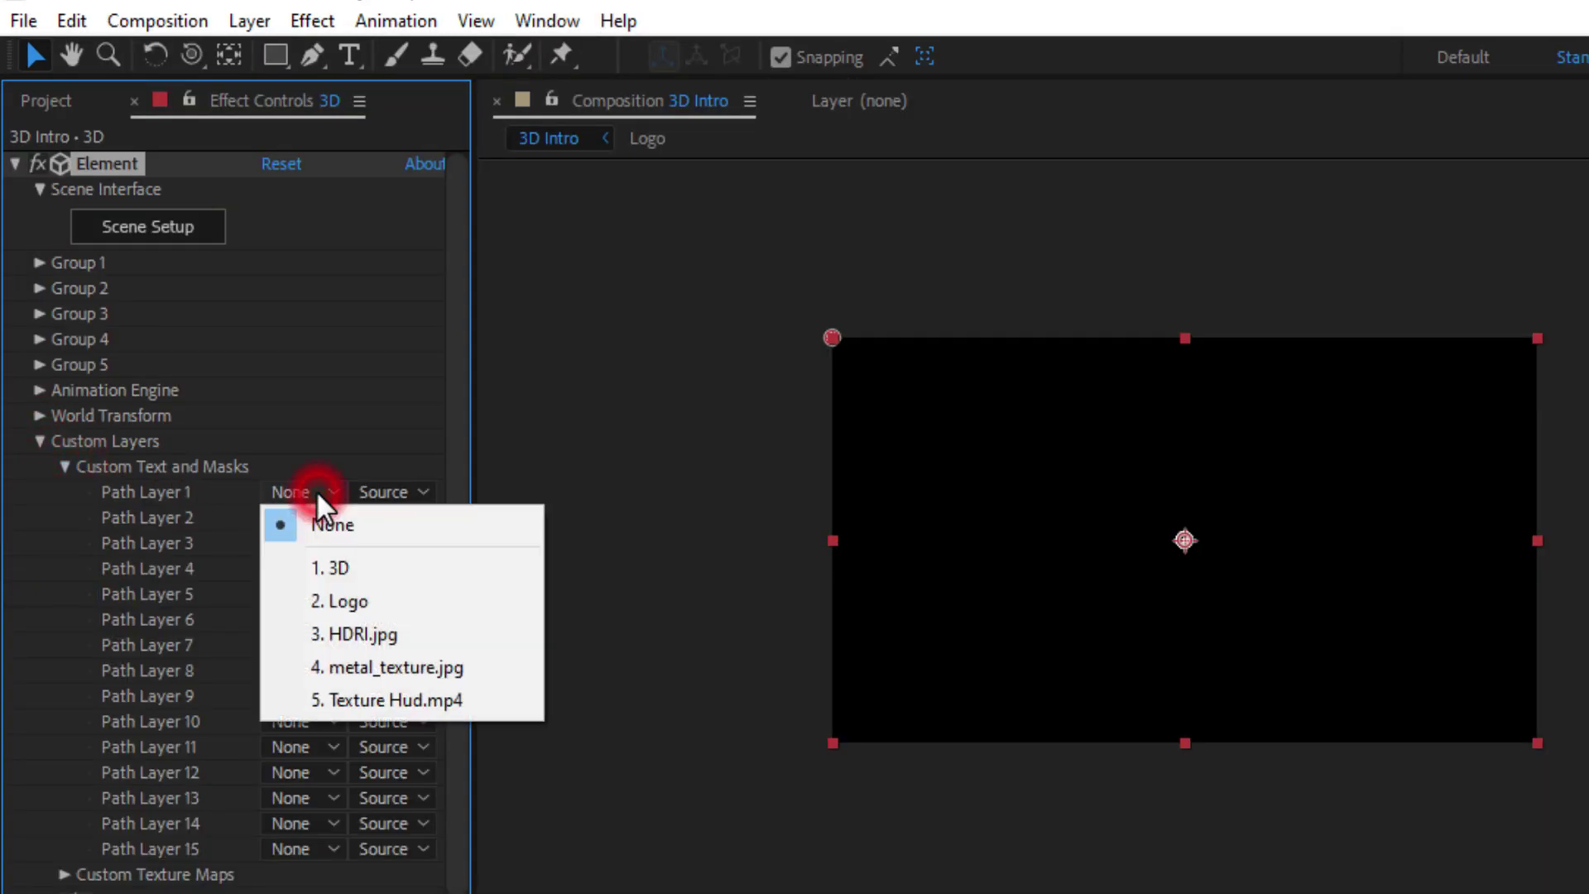
left_click(321, 594)
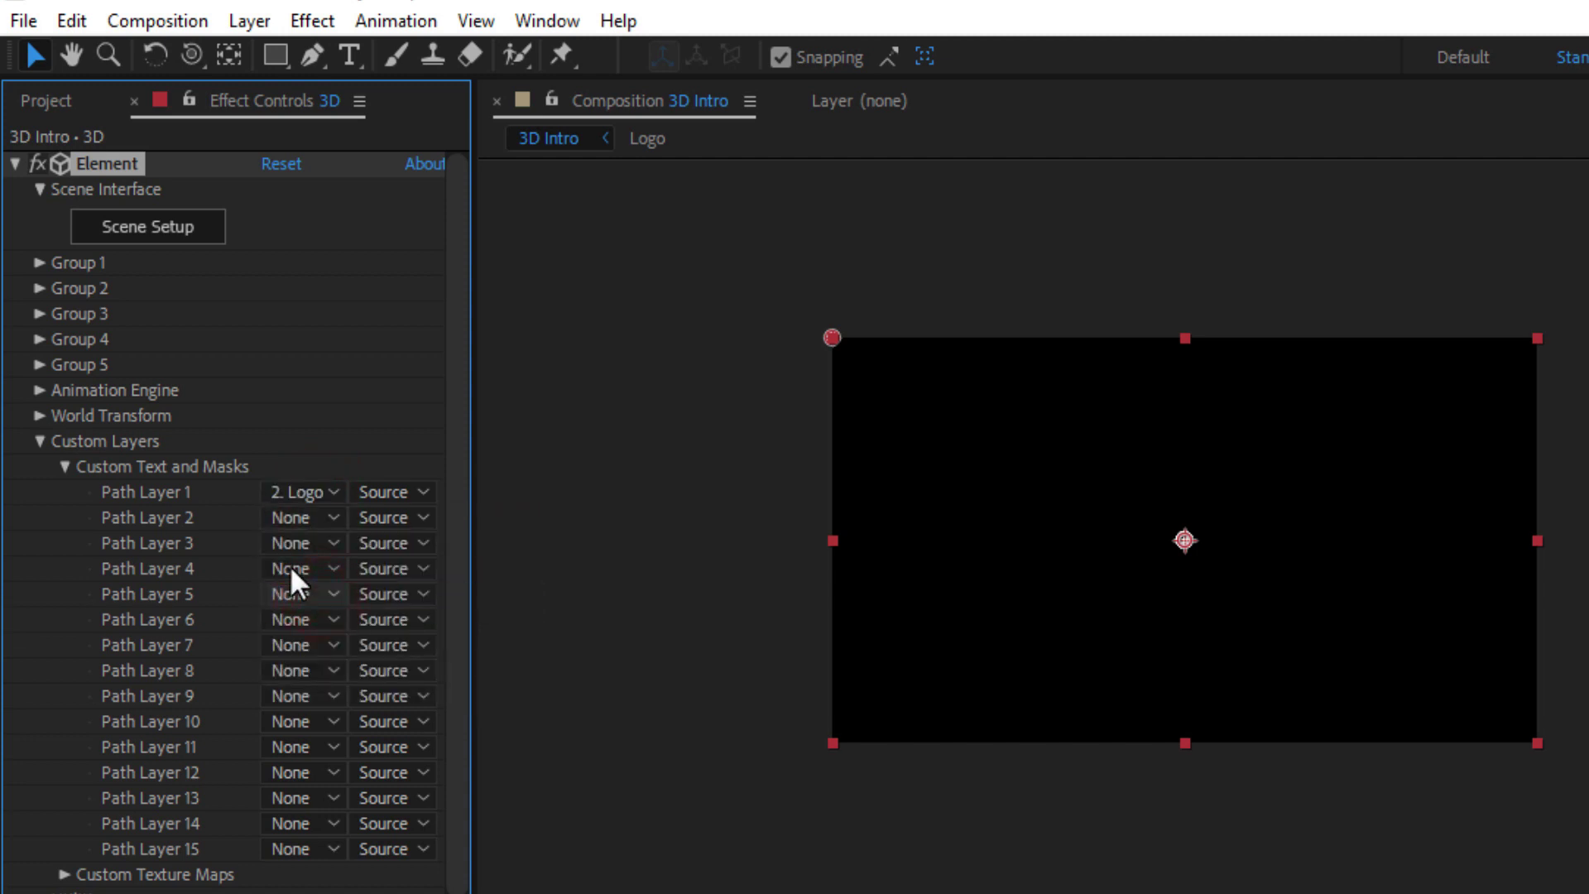
Step: Assign HDRI.jpg, metal_texture.jpg and Texture Hud.mp4 to custom texture map Layers 1, 2 and 3 of the Element effect
left_click(64, 466)
left_click(63, 492)
scroll(77, 495, "down", 1)
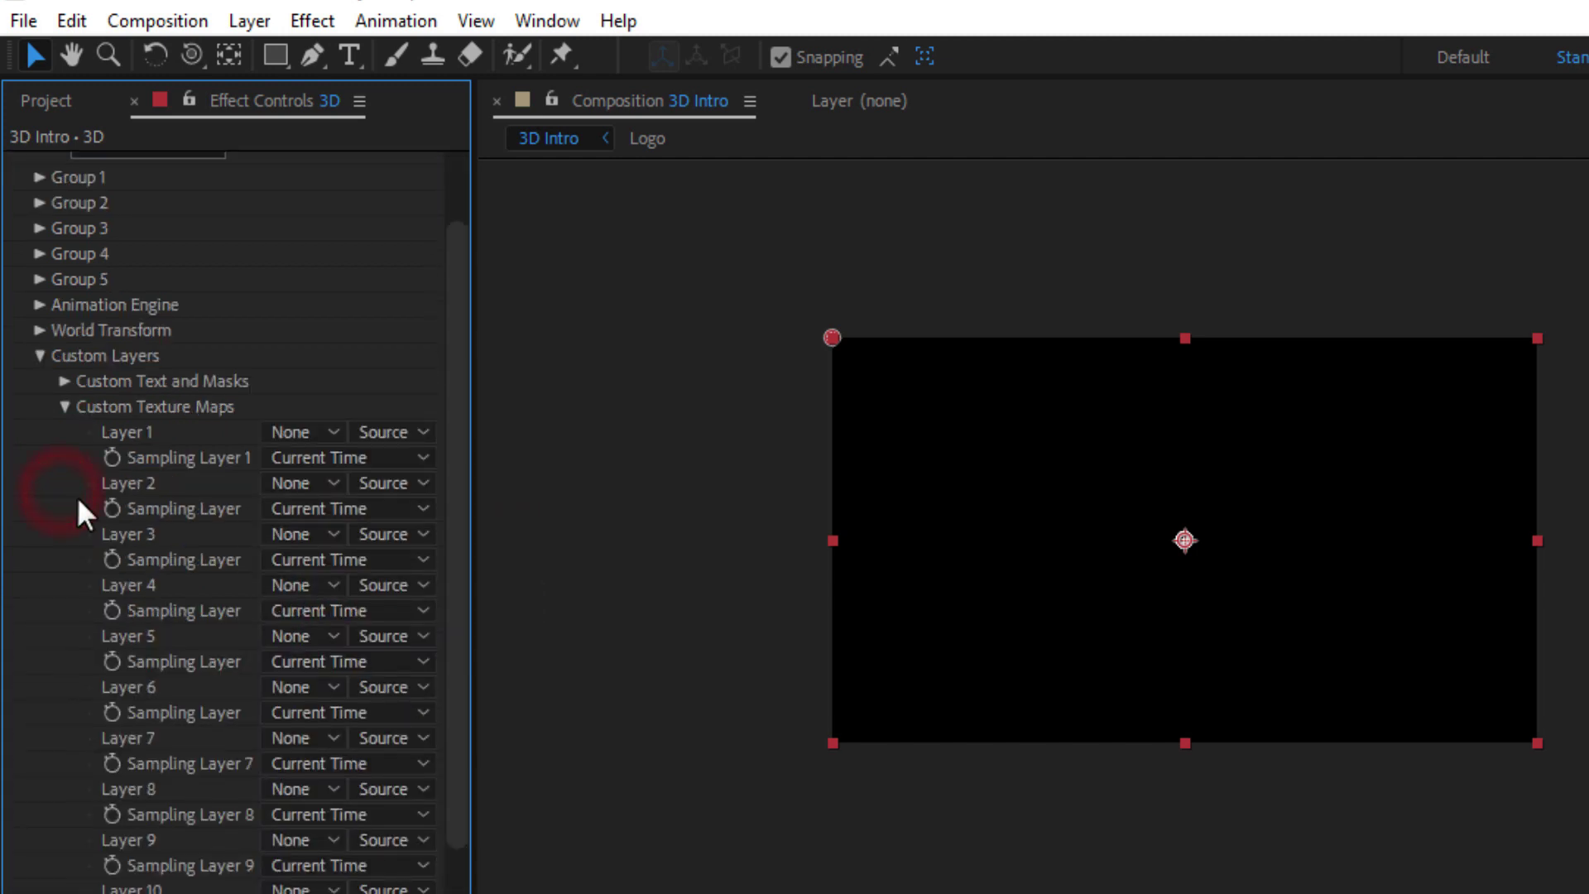
left_click(313, 432)
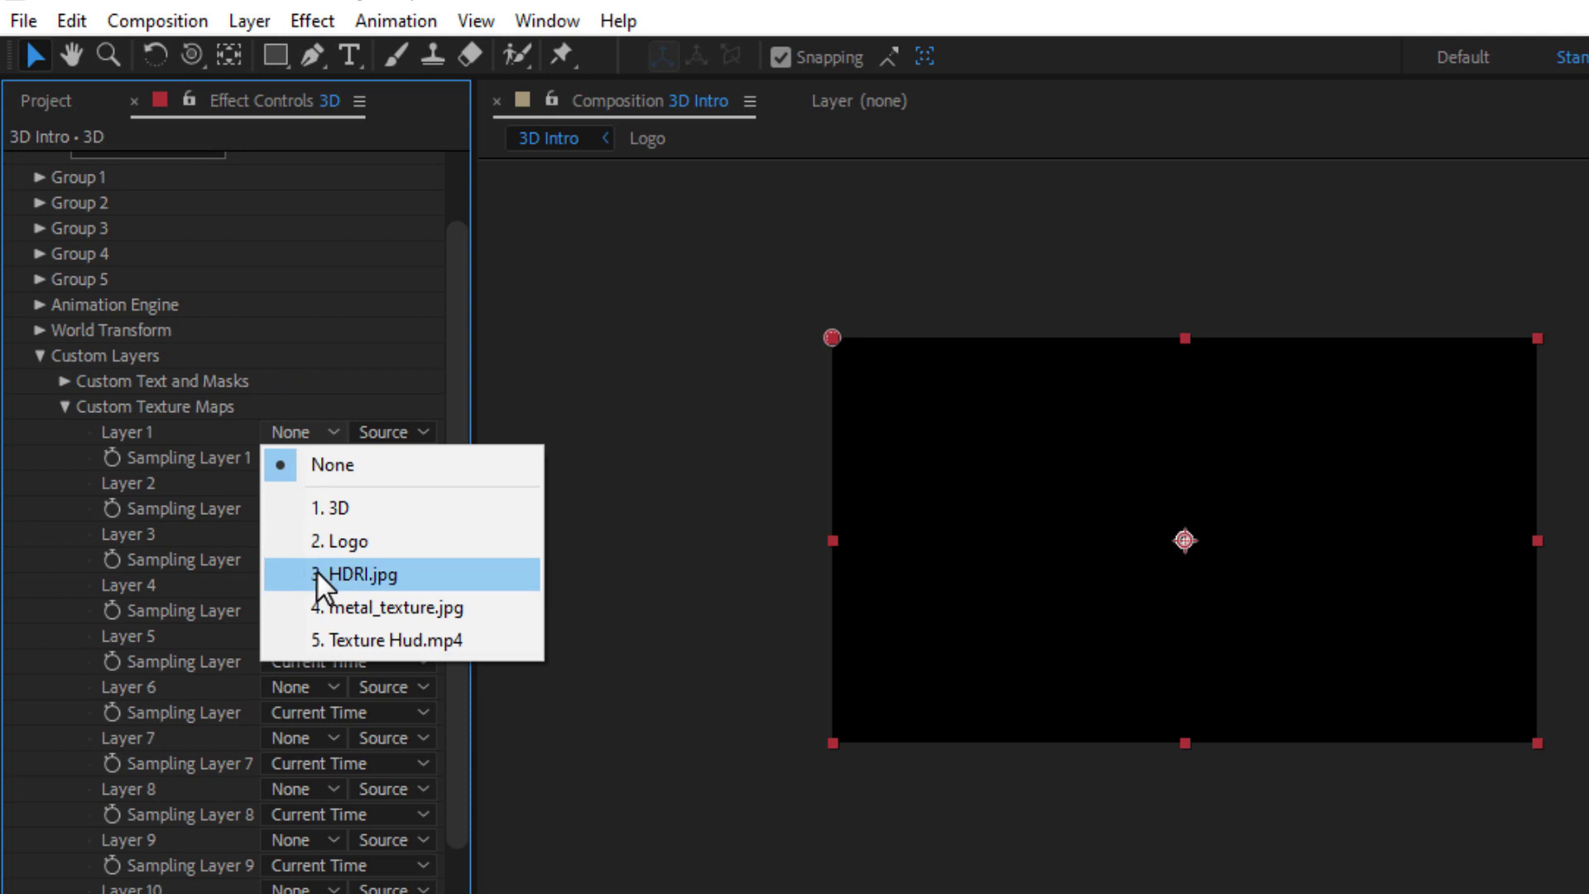
left_click(316, 572)
left_click(303, 479)
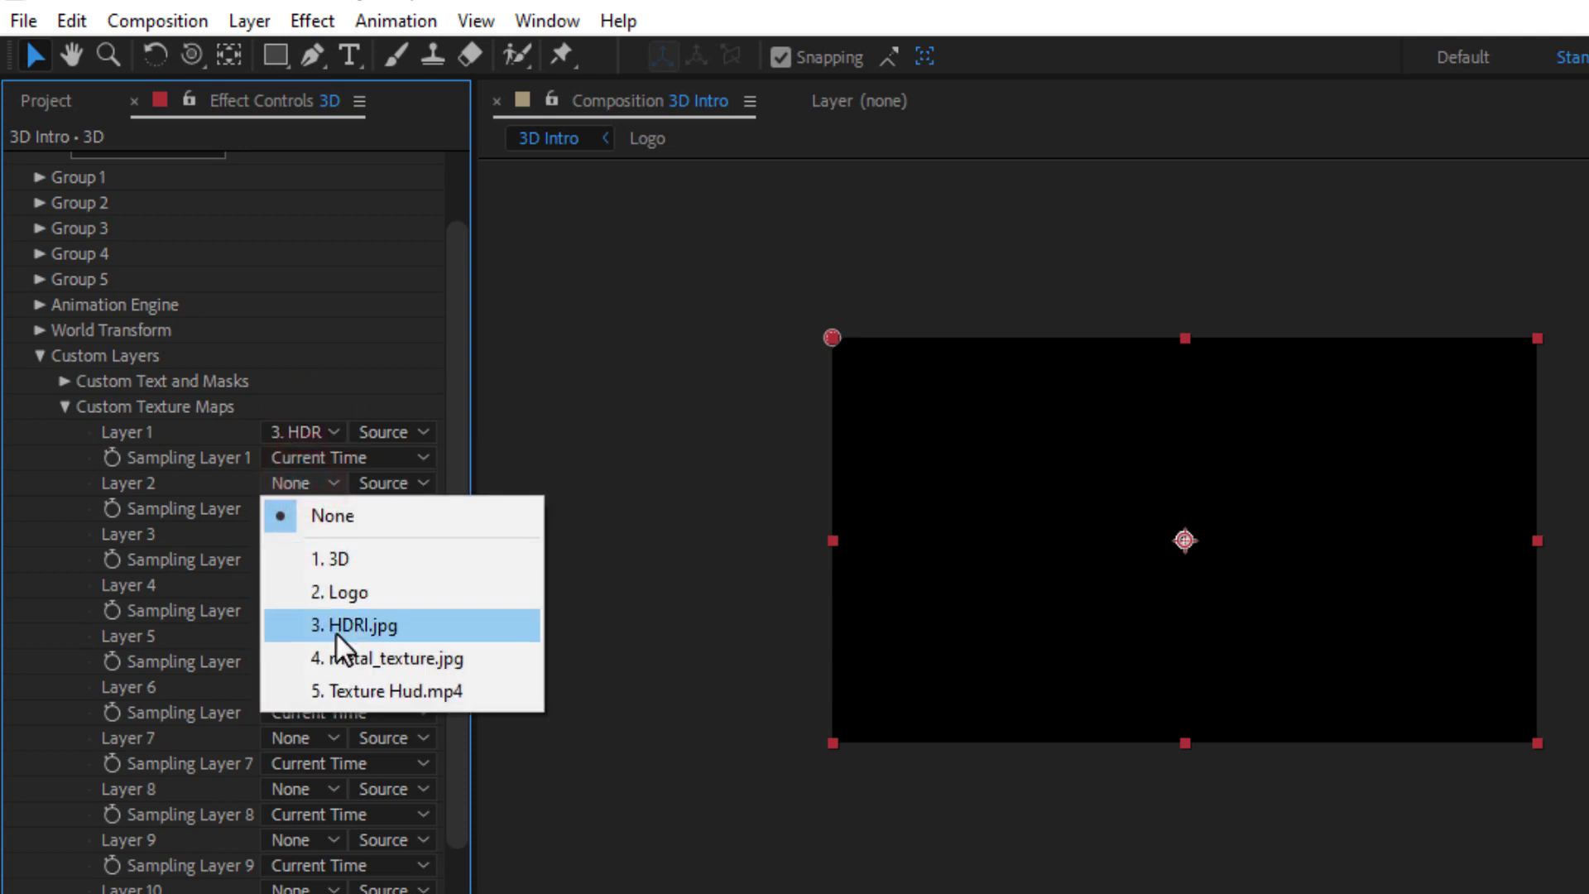
left_click(341, 667)
left_click(304, 536)
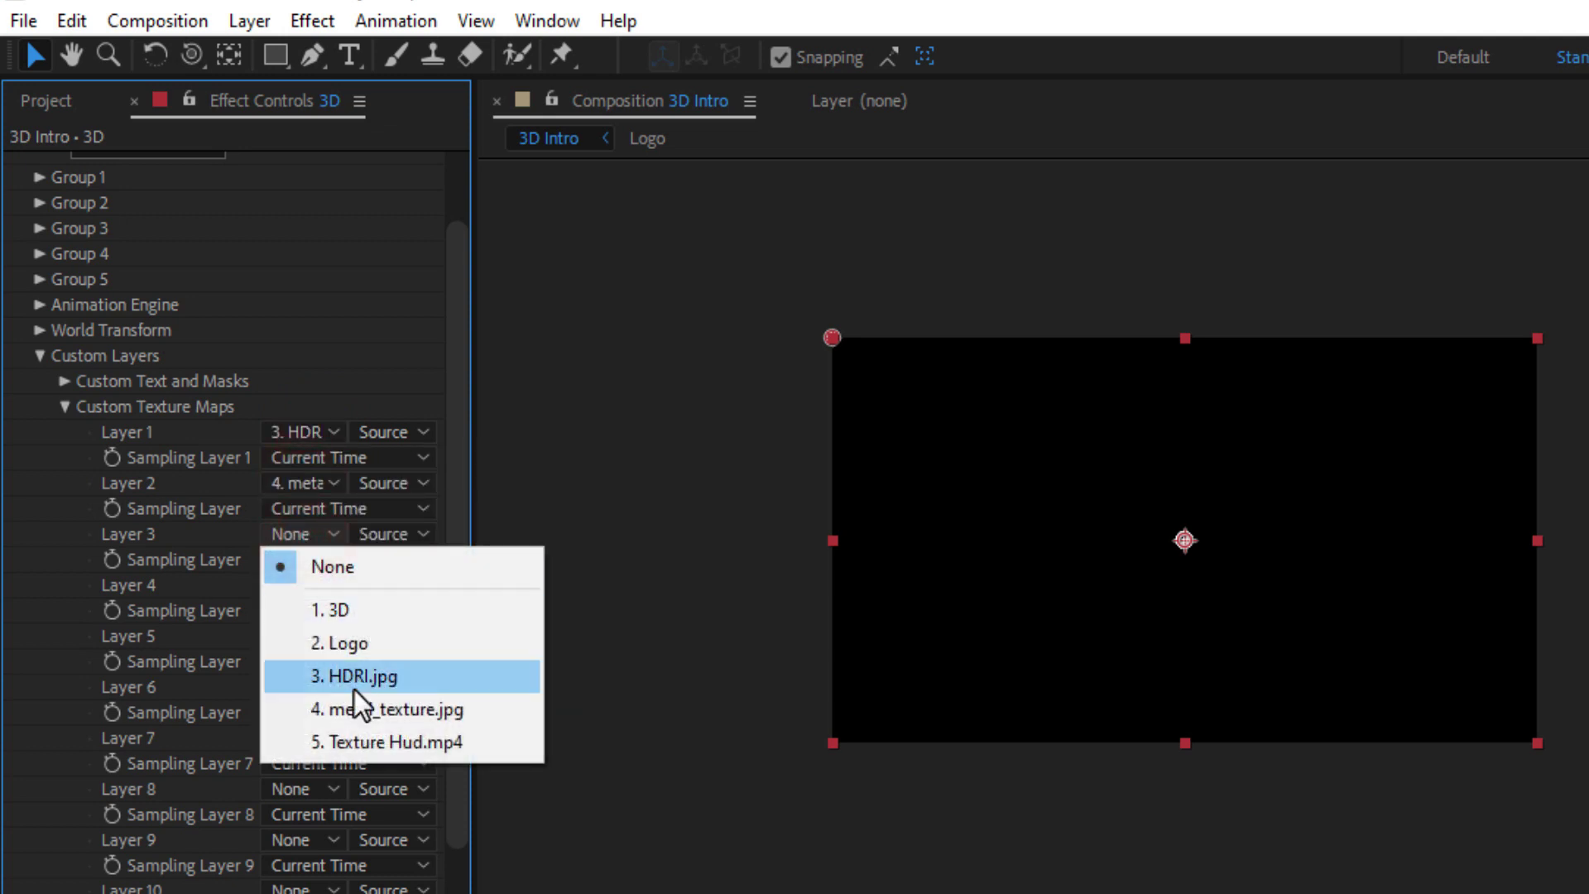
left_click(351, 740)
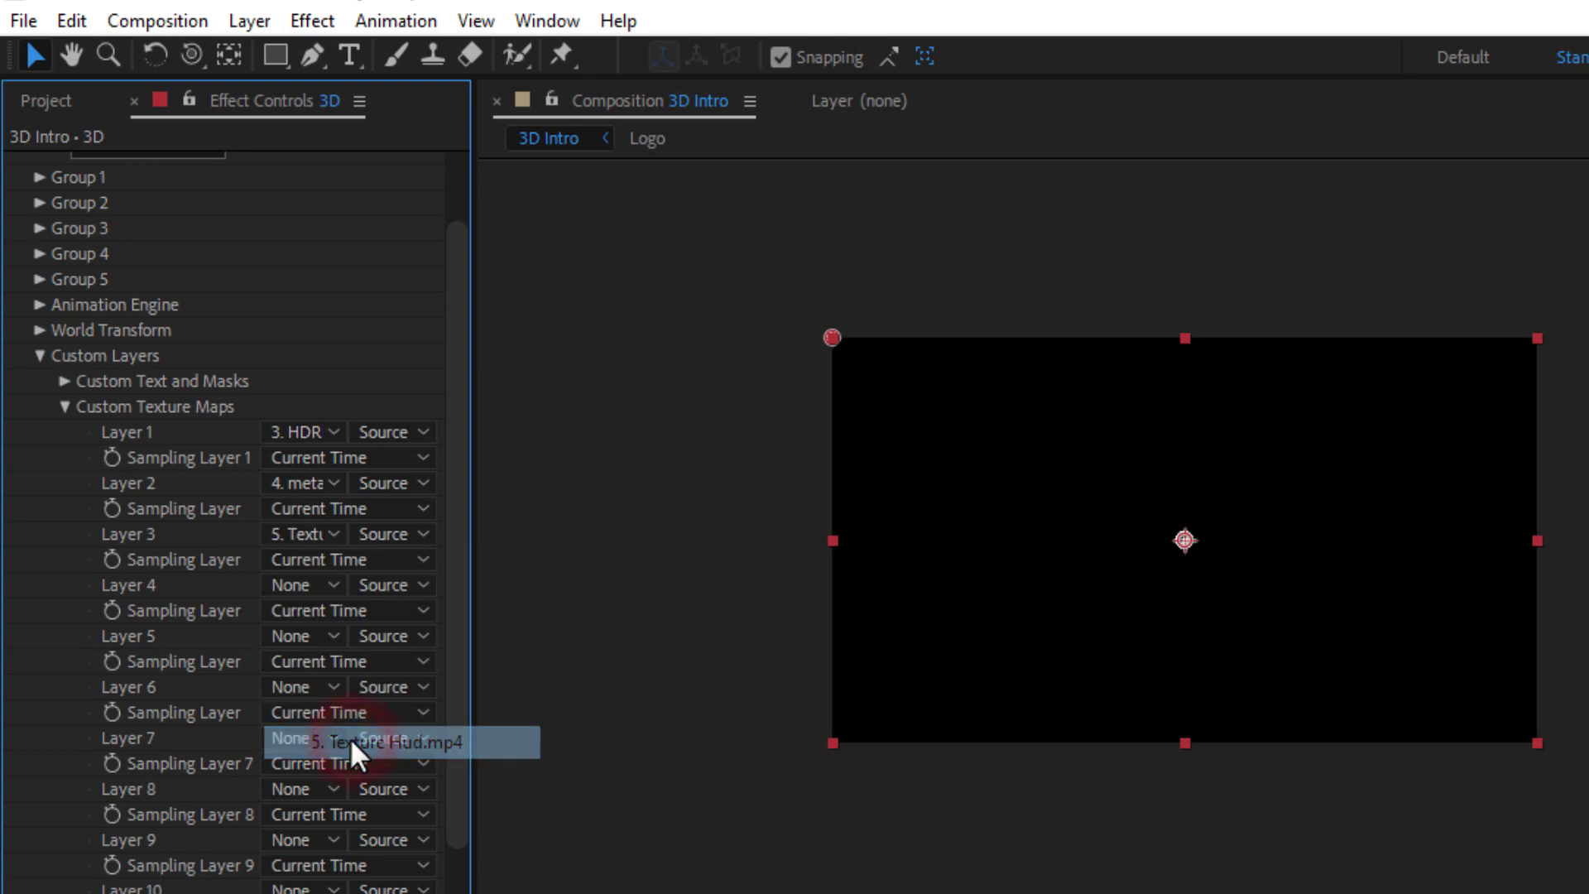
left_click(64, 406)
left_click(39, 440)
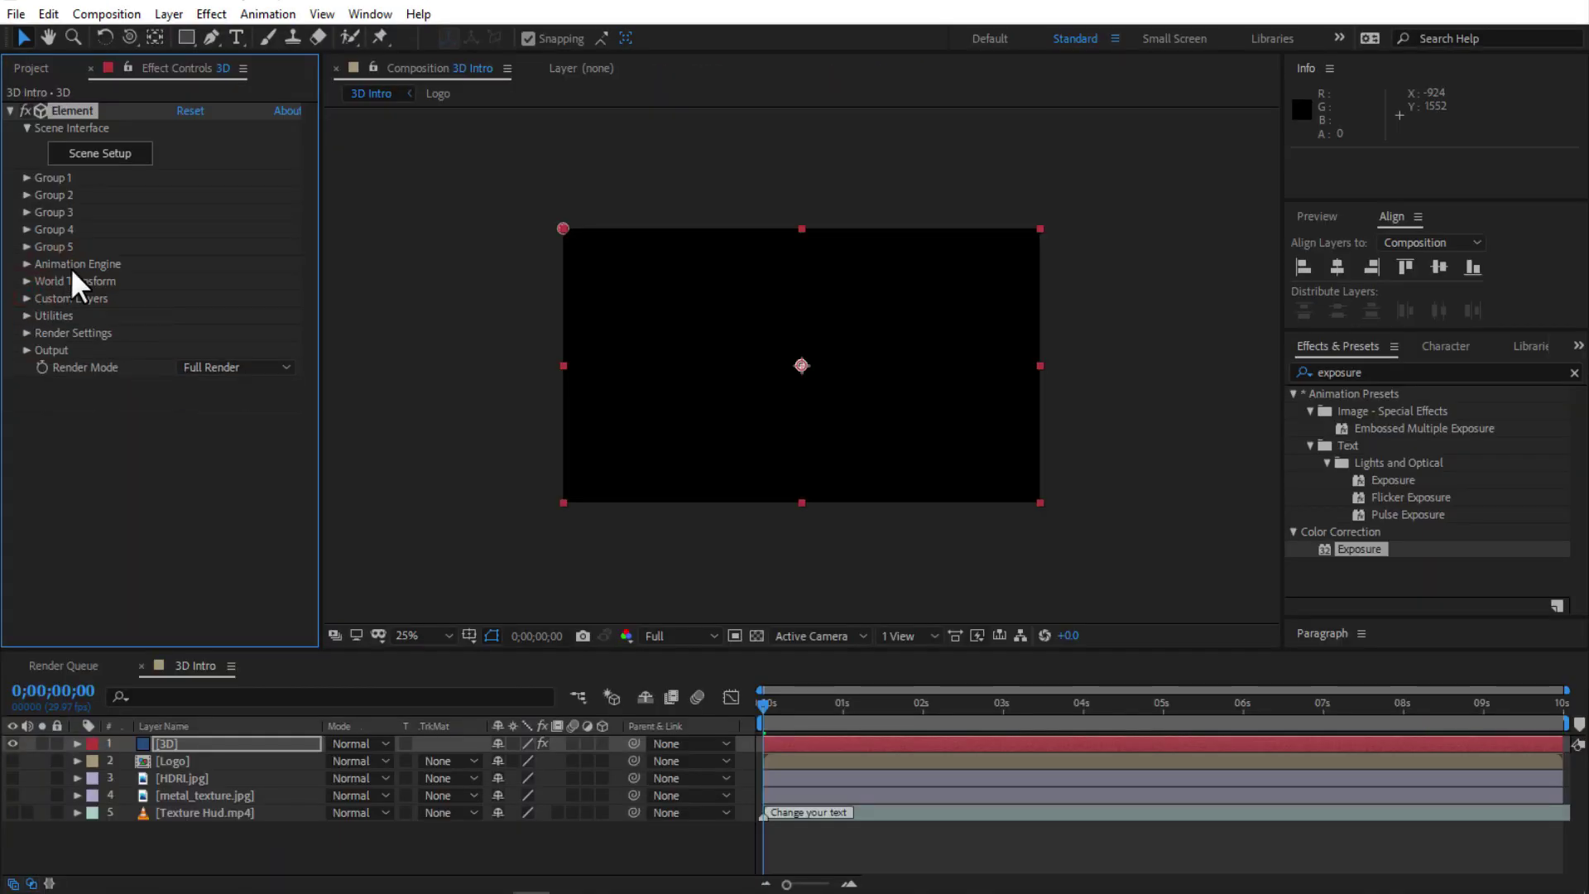
Step: Open Element's scene setup and extrude the logo path into a 3D model
left_click(112, 153)
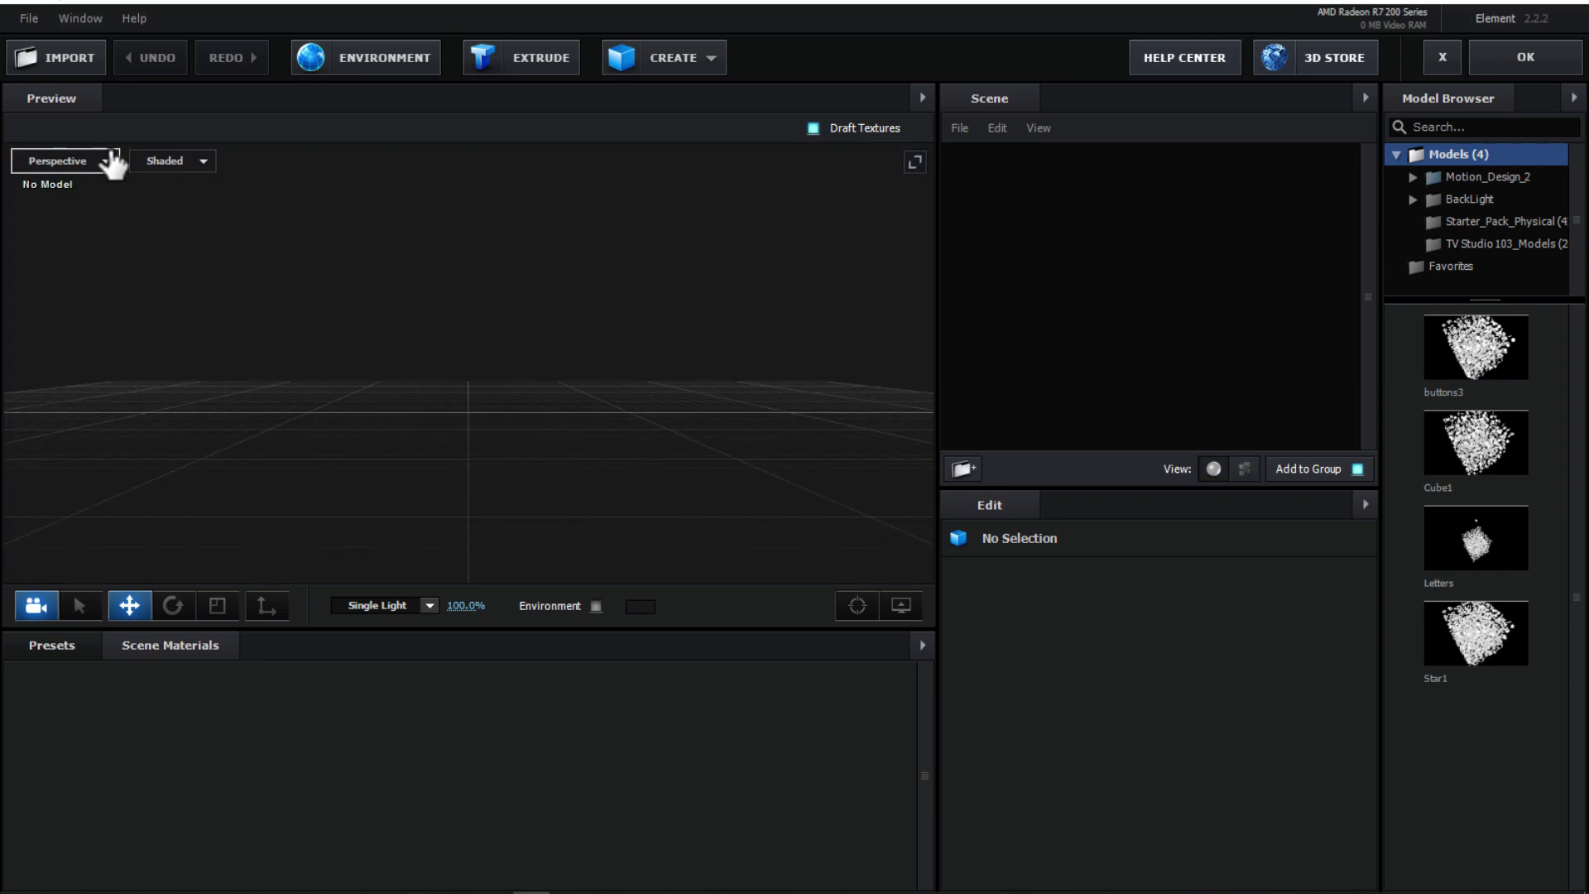
left_click(518, 57)
left_click_drag(592, 355, 487, 459)
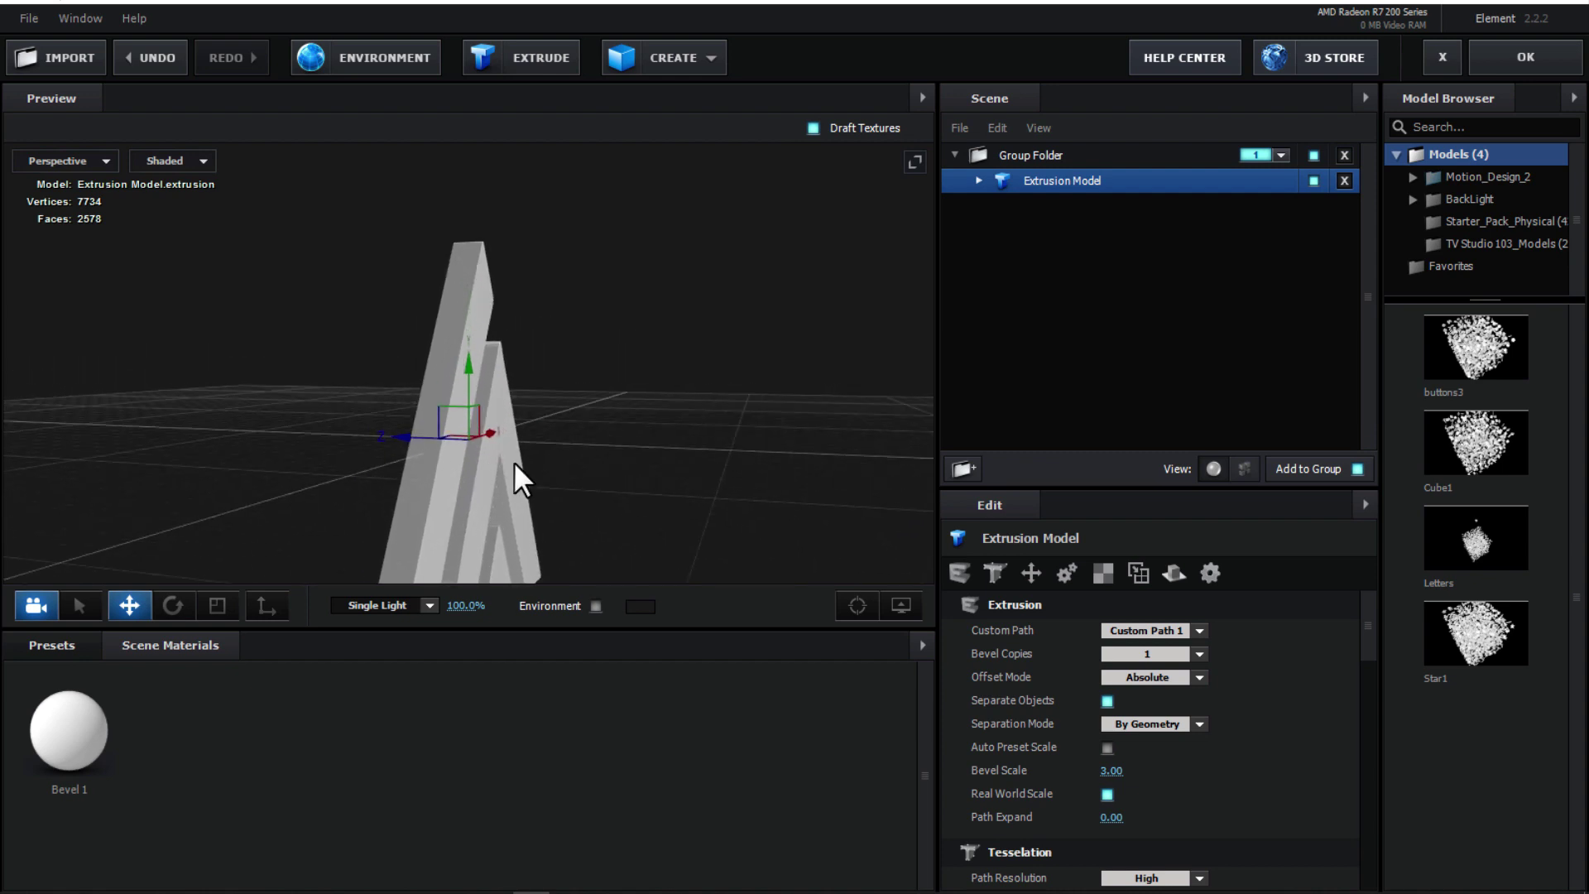
Step: Set the extrusion model's tessellation path resolution to Extreme
scroll(1291, 727, "down", 4)
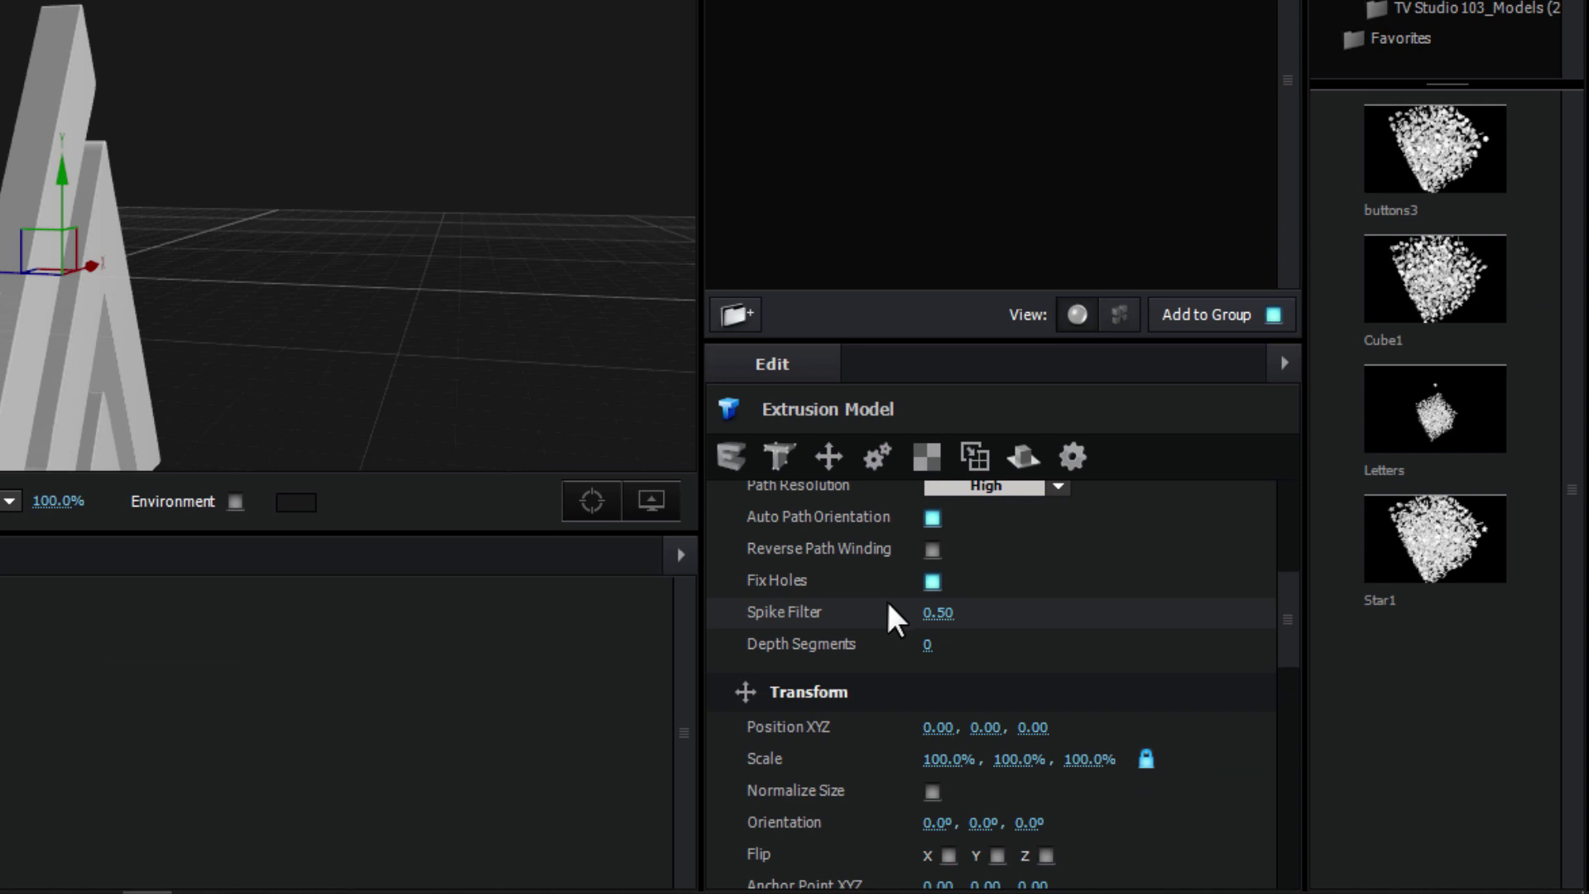
scroll(1072, 679, "up", 3)
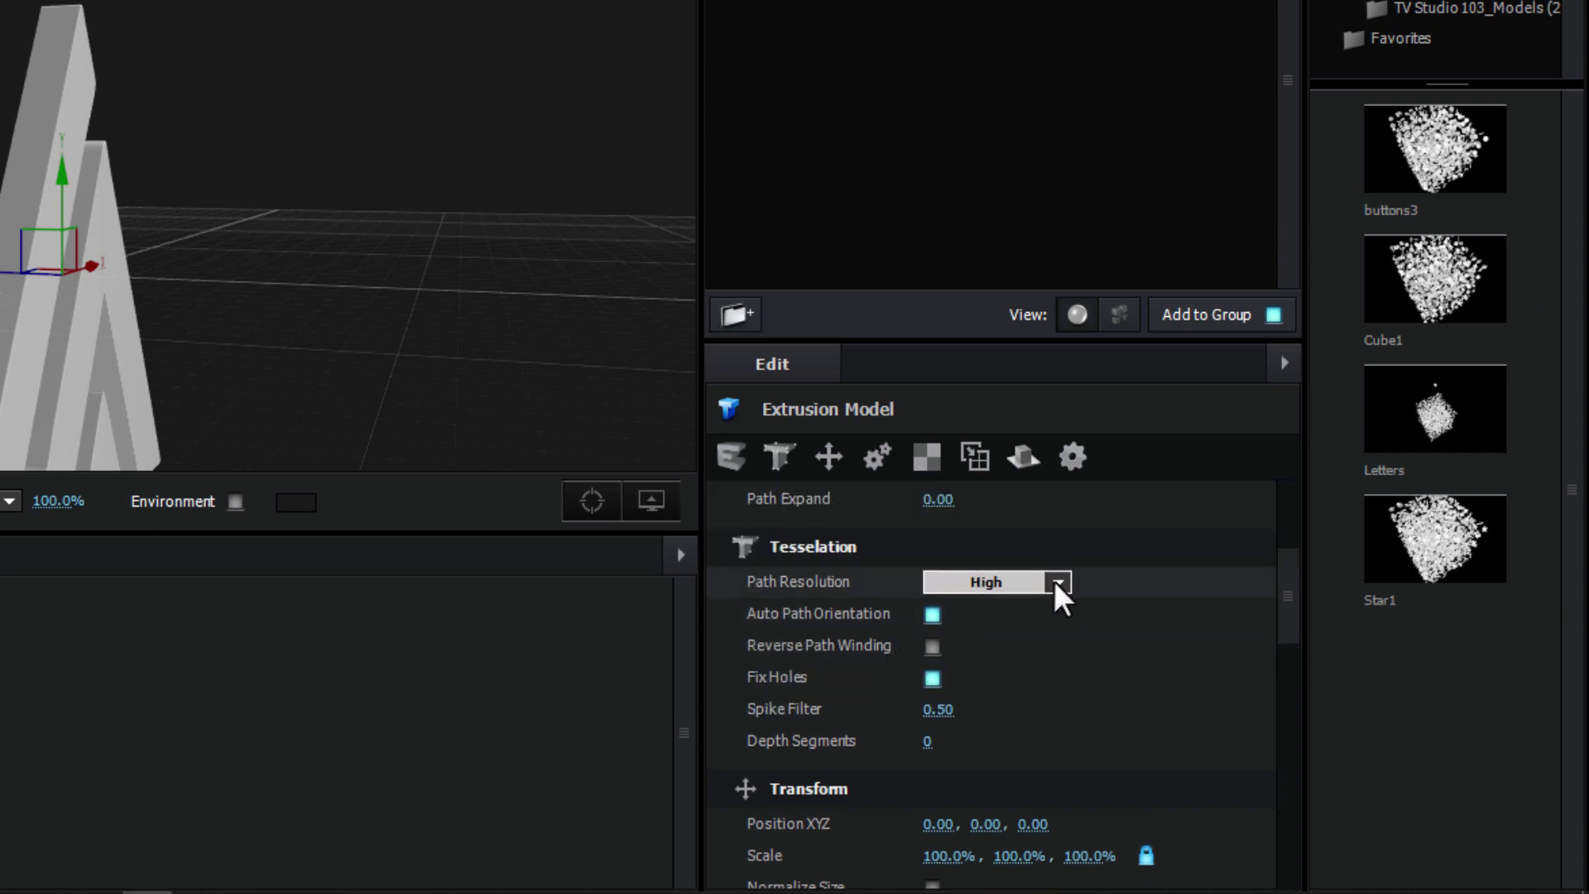
scroll(1058, 581, "up", 2)
left_click(1057, 583)
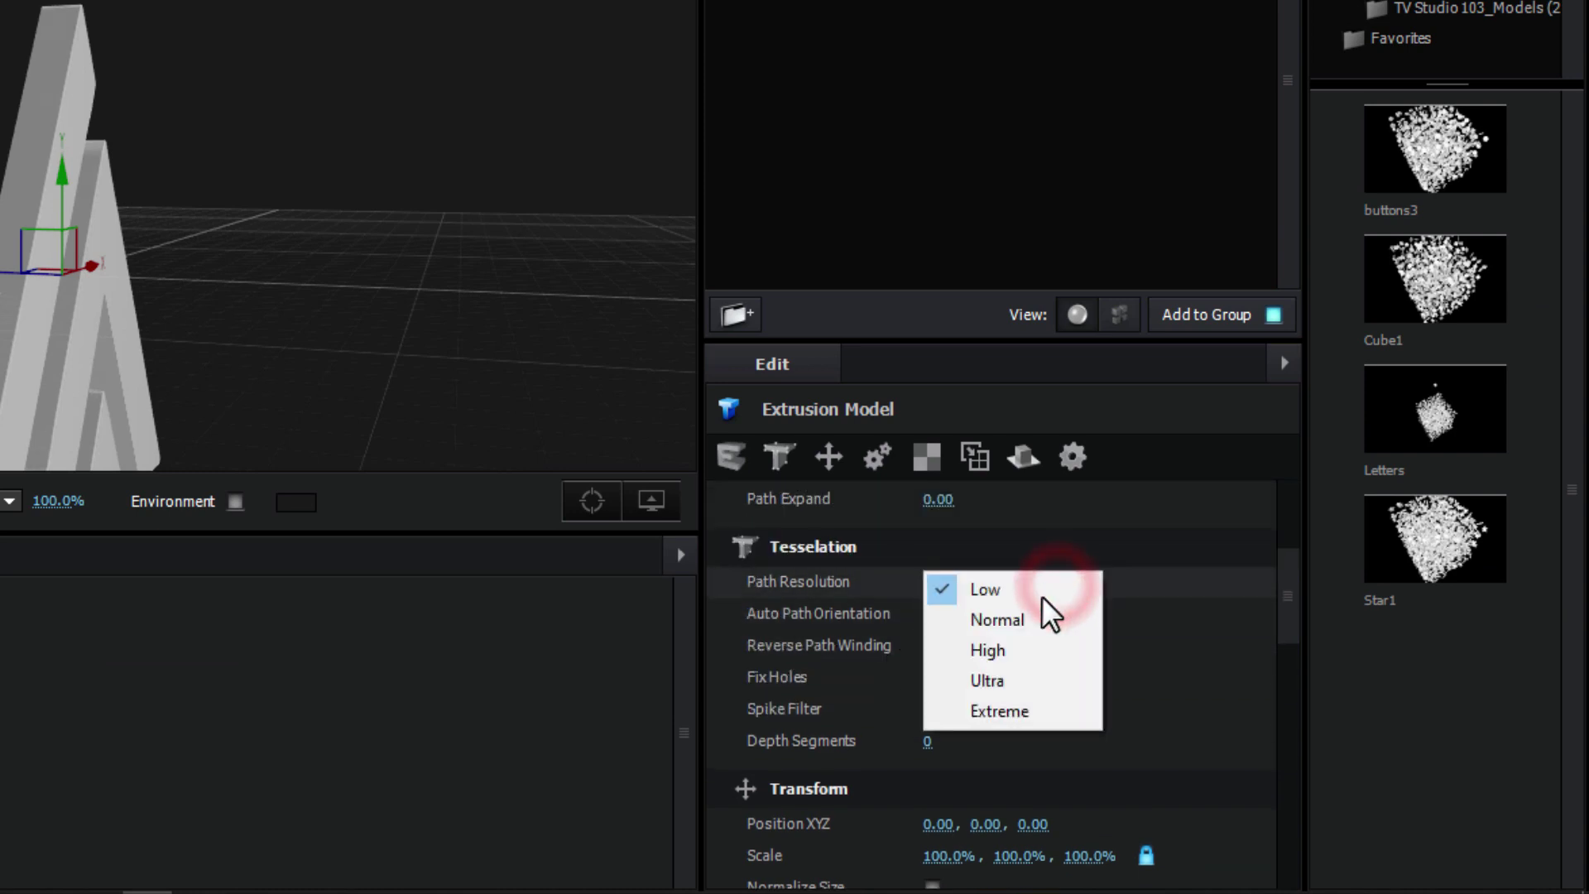
left_click(993, 710)
Step: Set the extrusion model's bevel copies to 2
scroll(1094, 603, "up", 3)
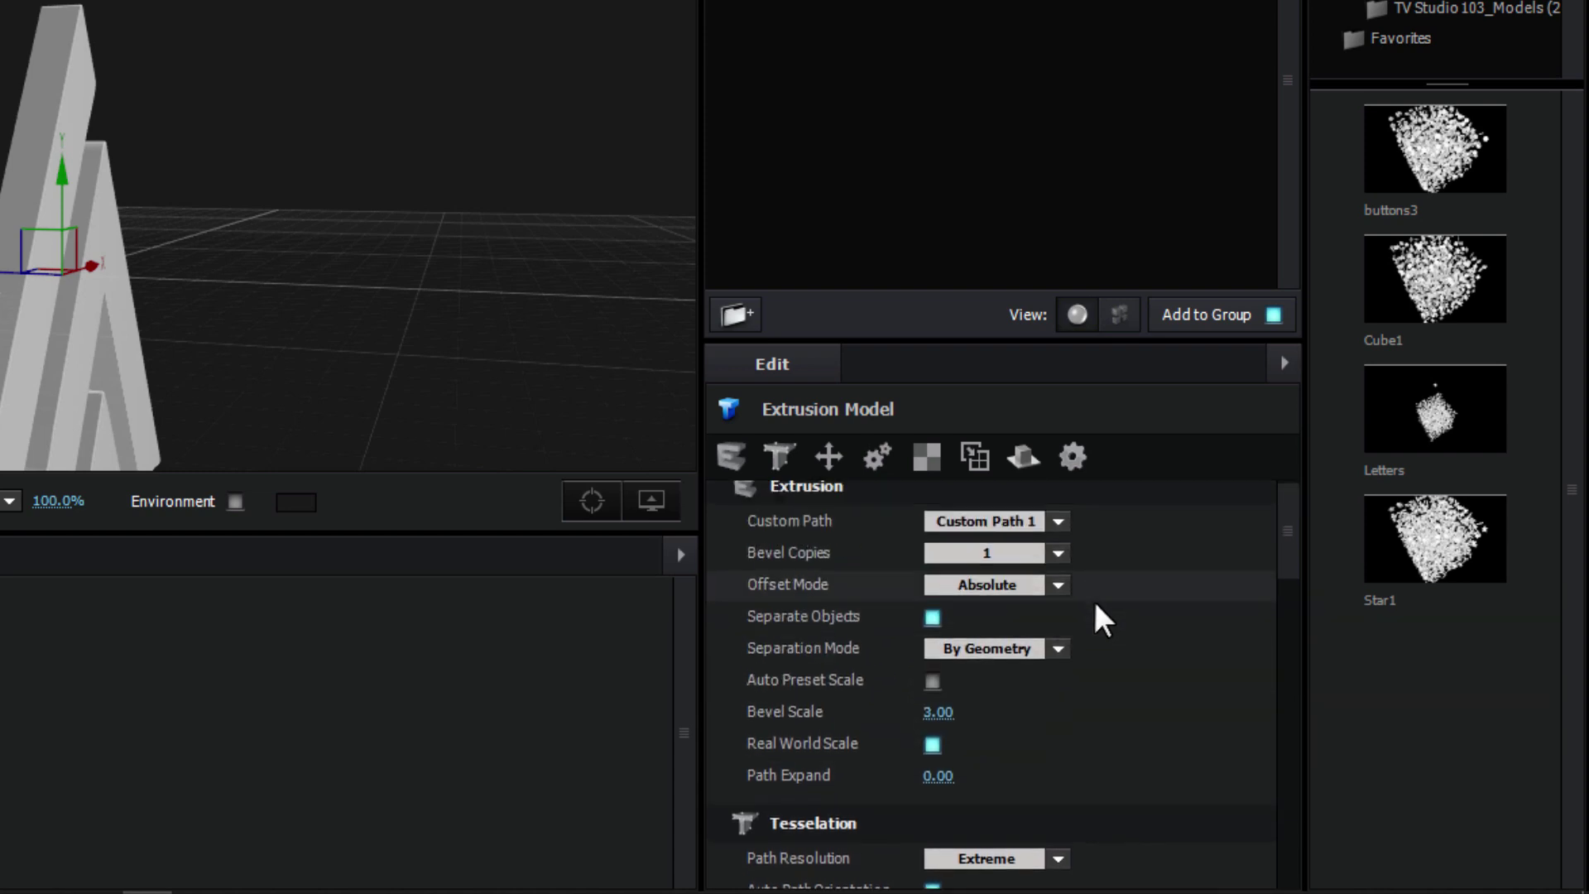
scroll(1092, 616, "up", 1)
left_click(1055, 571)
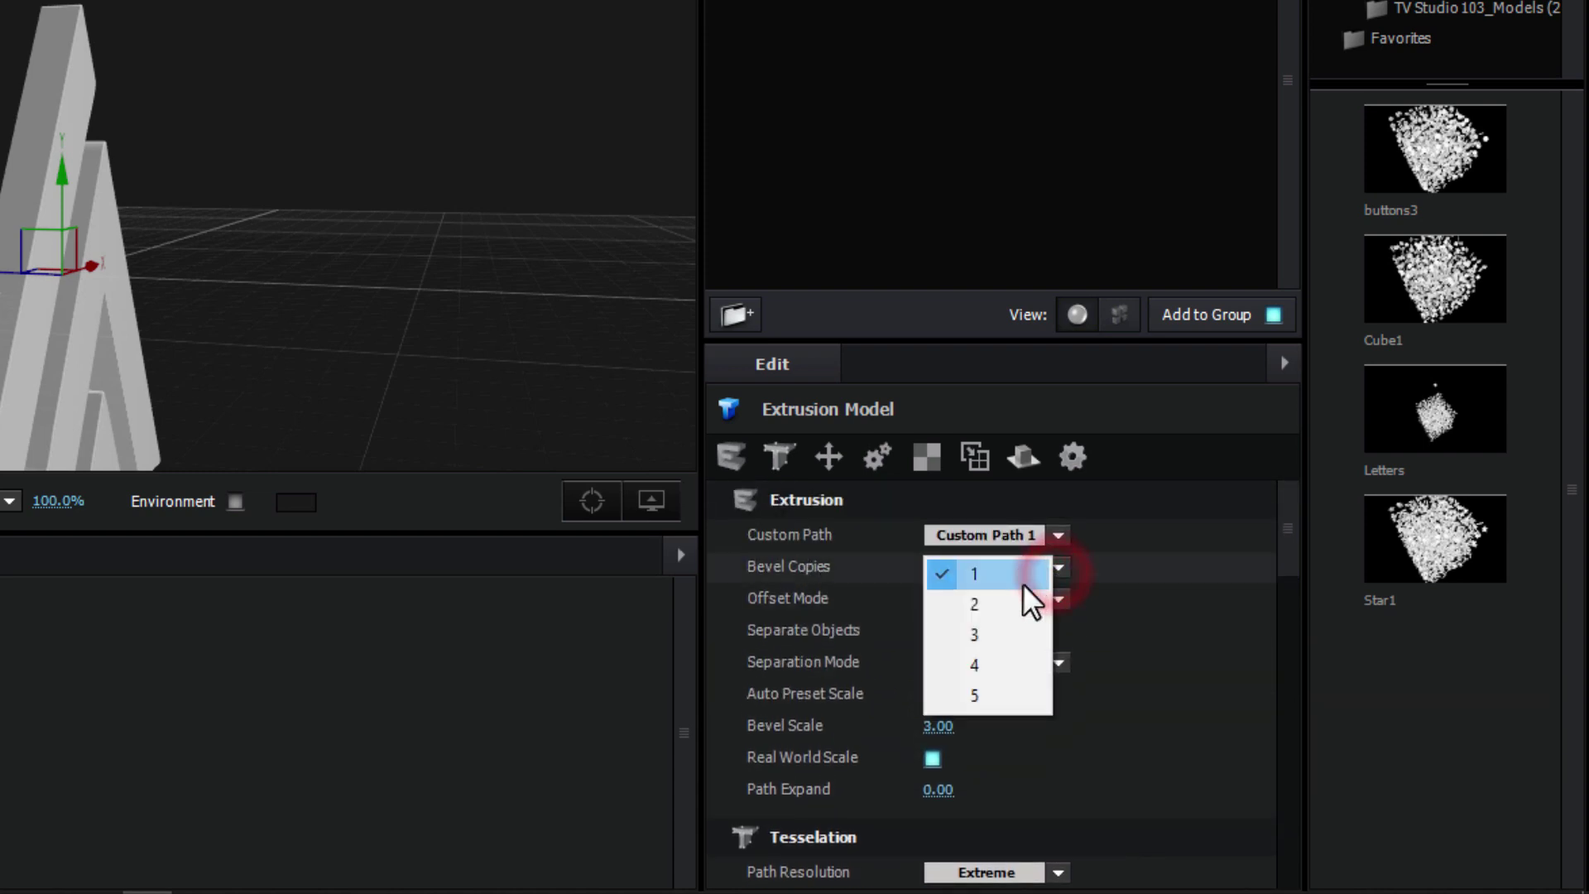
left_click(1025, 603)
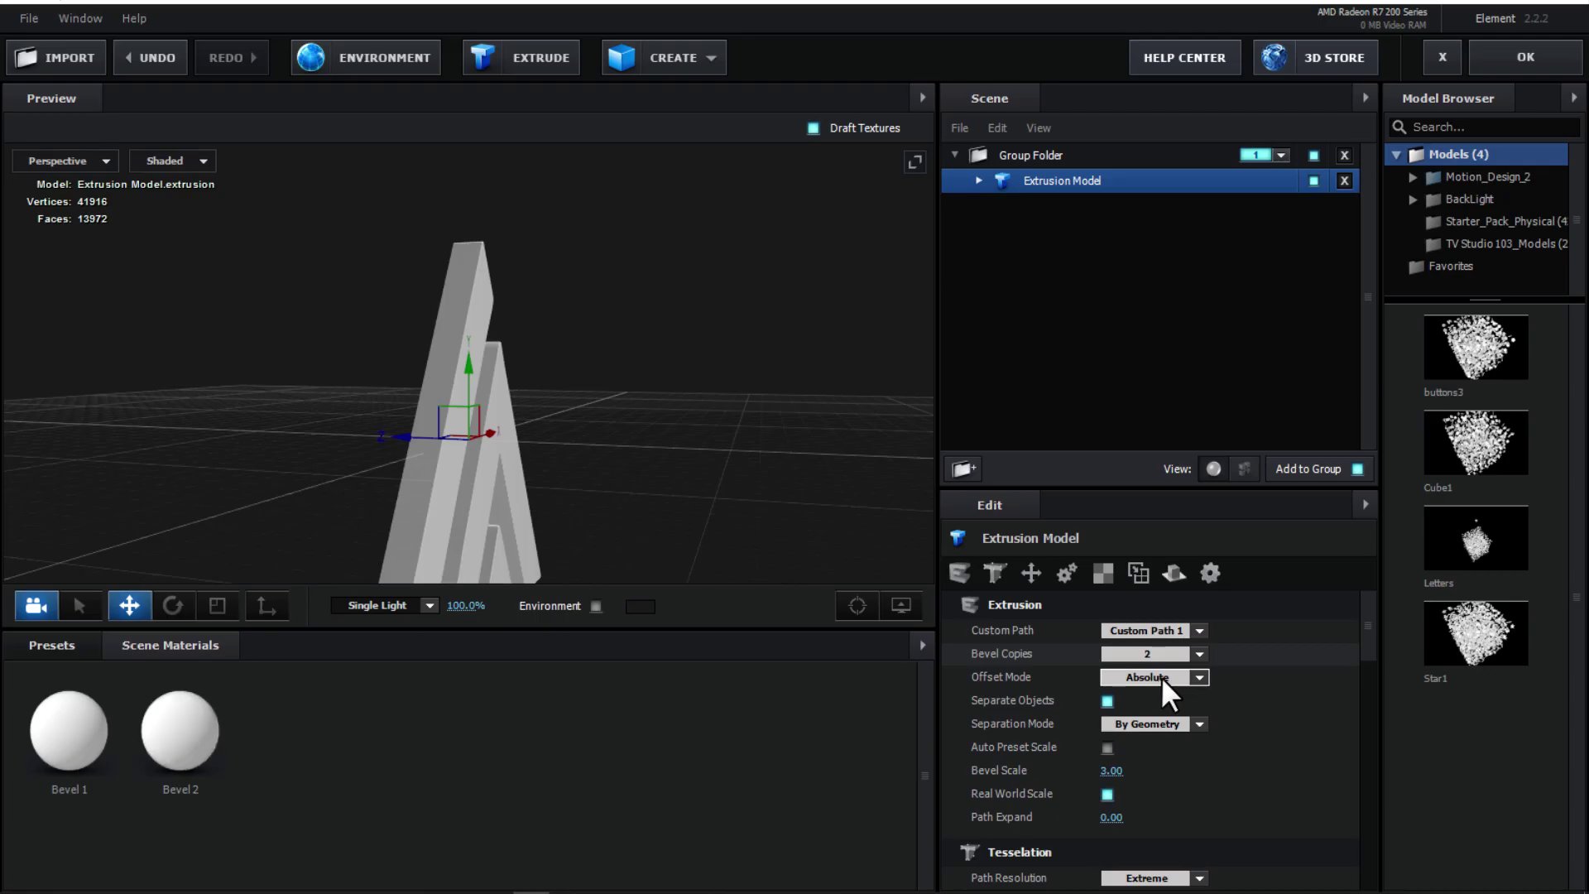
Step: Apply the Physical material Black_Outline to the extrusion model's first bevel and Gold to its second bevel
left_click(43, 639)
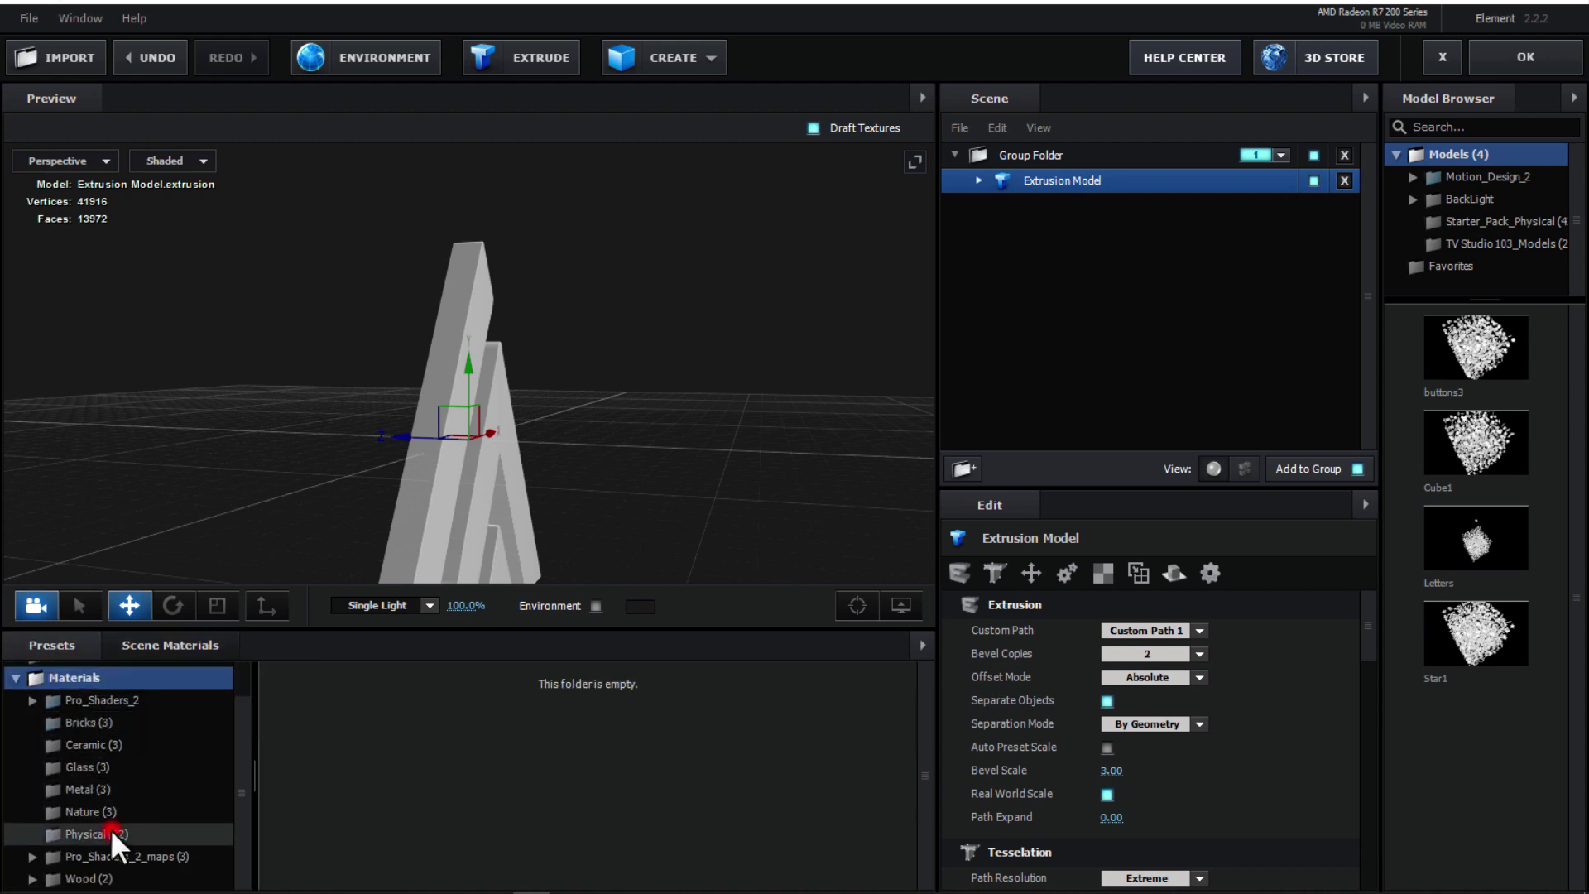
left_click(111, 831)
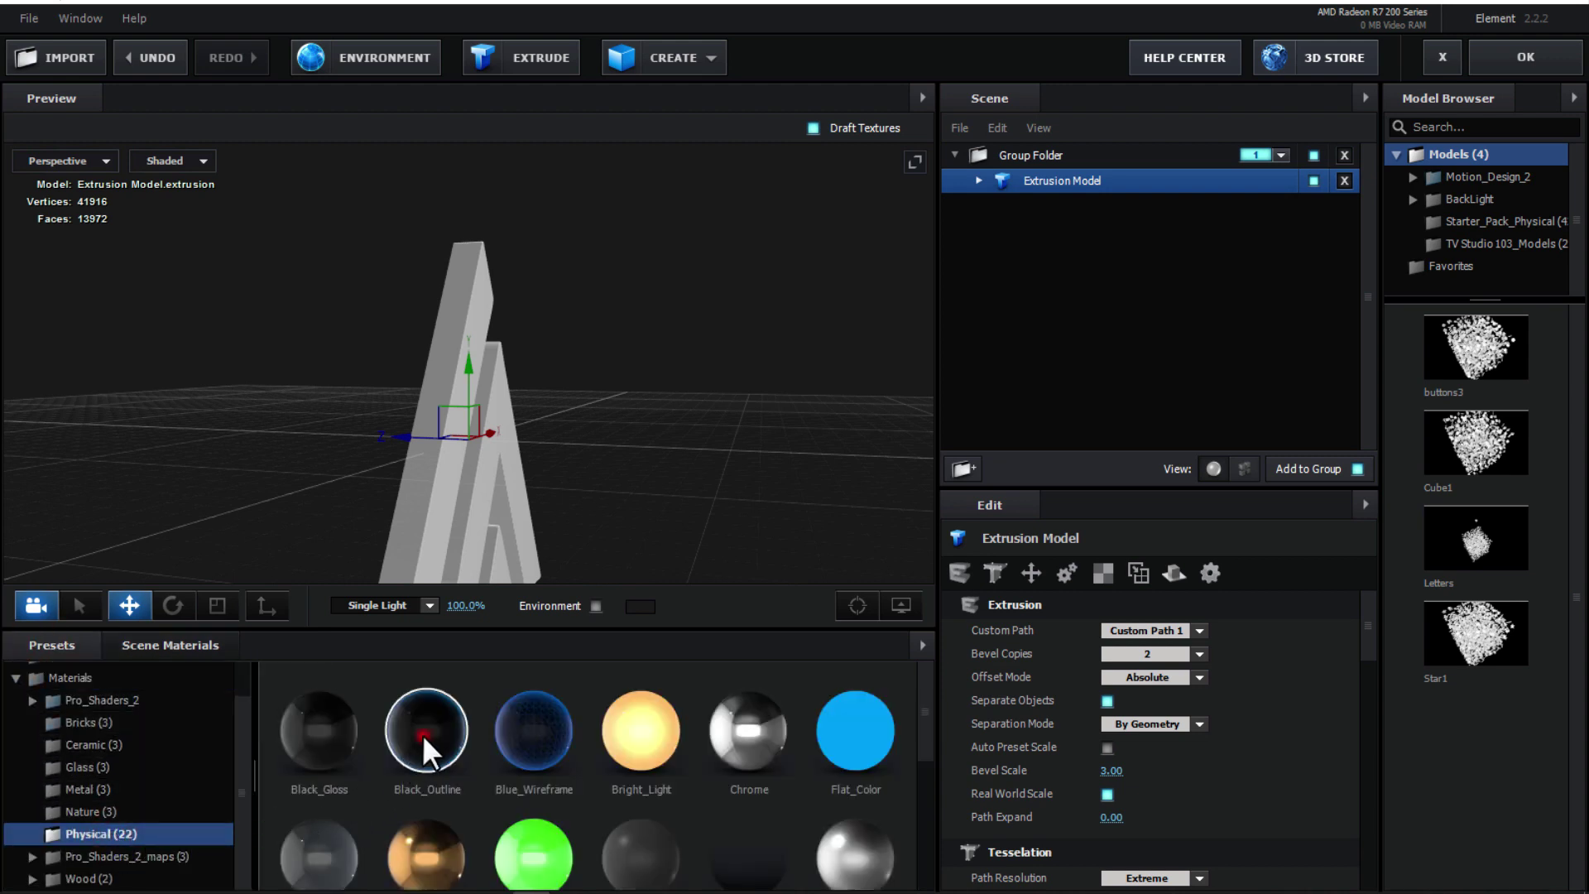
left_click_drag(422, 733, 592, 594)
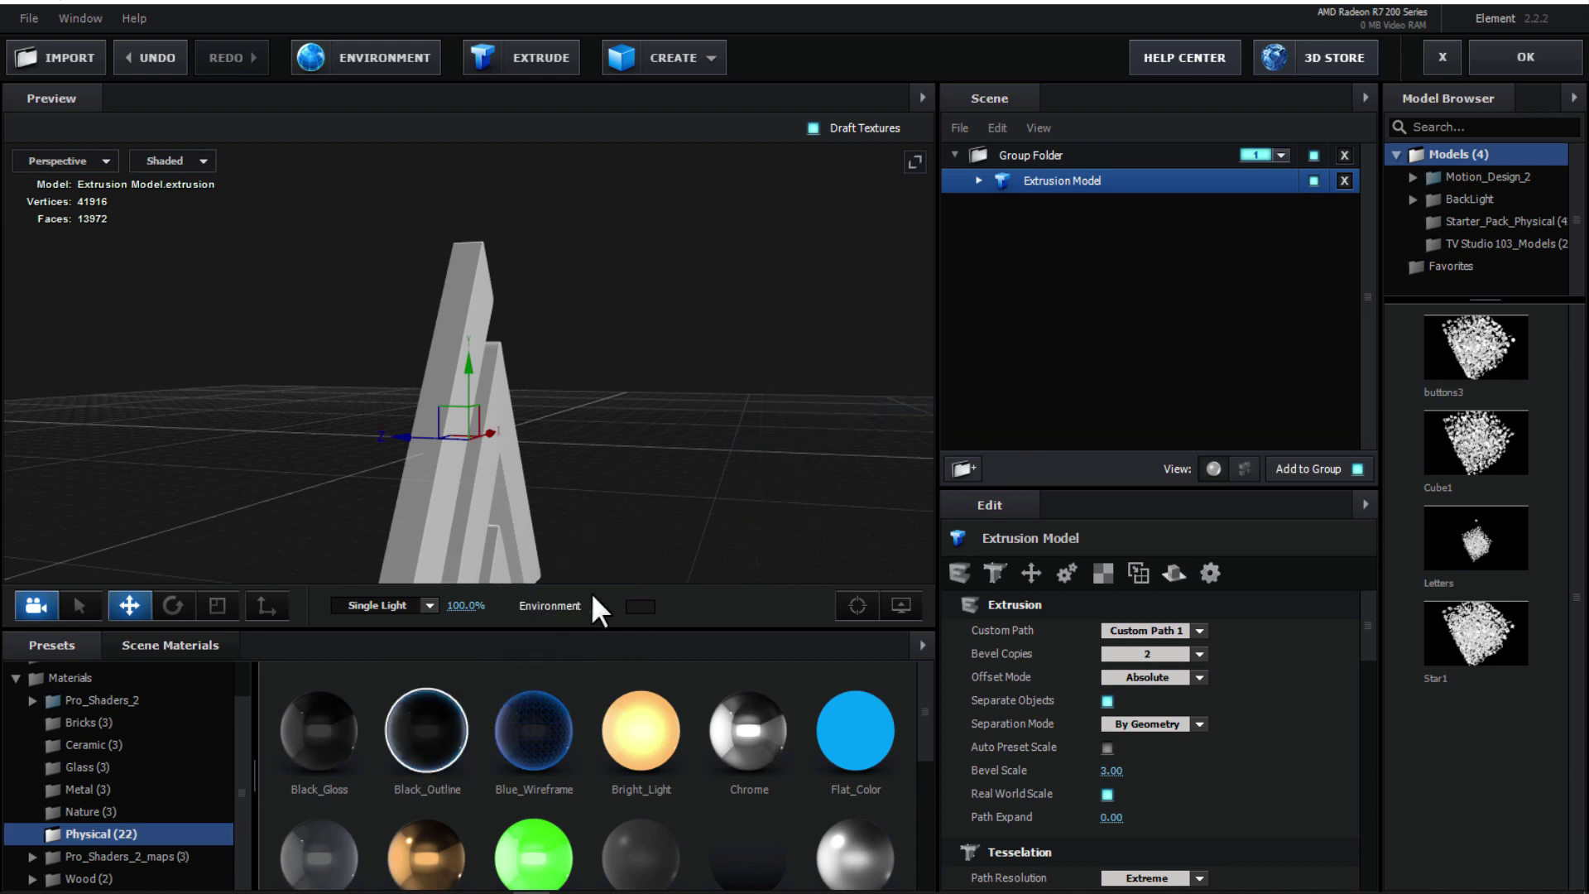
left_click(976, 181)
left_click_drag(427, 728, 1074, 205)
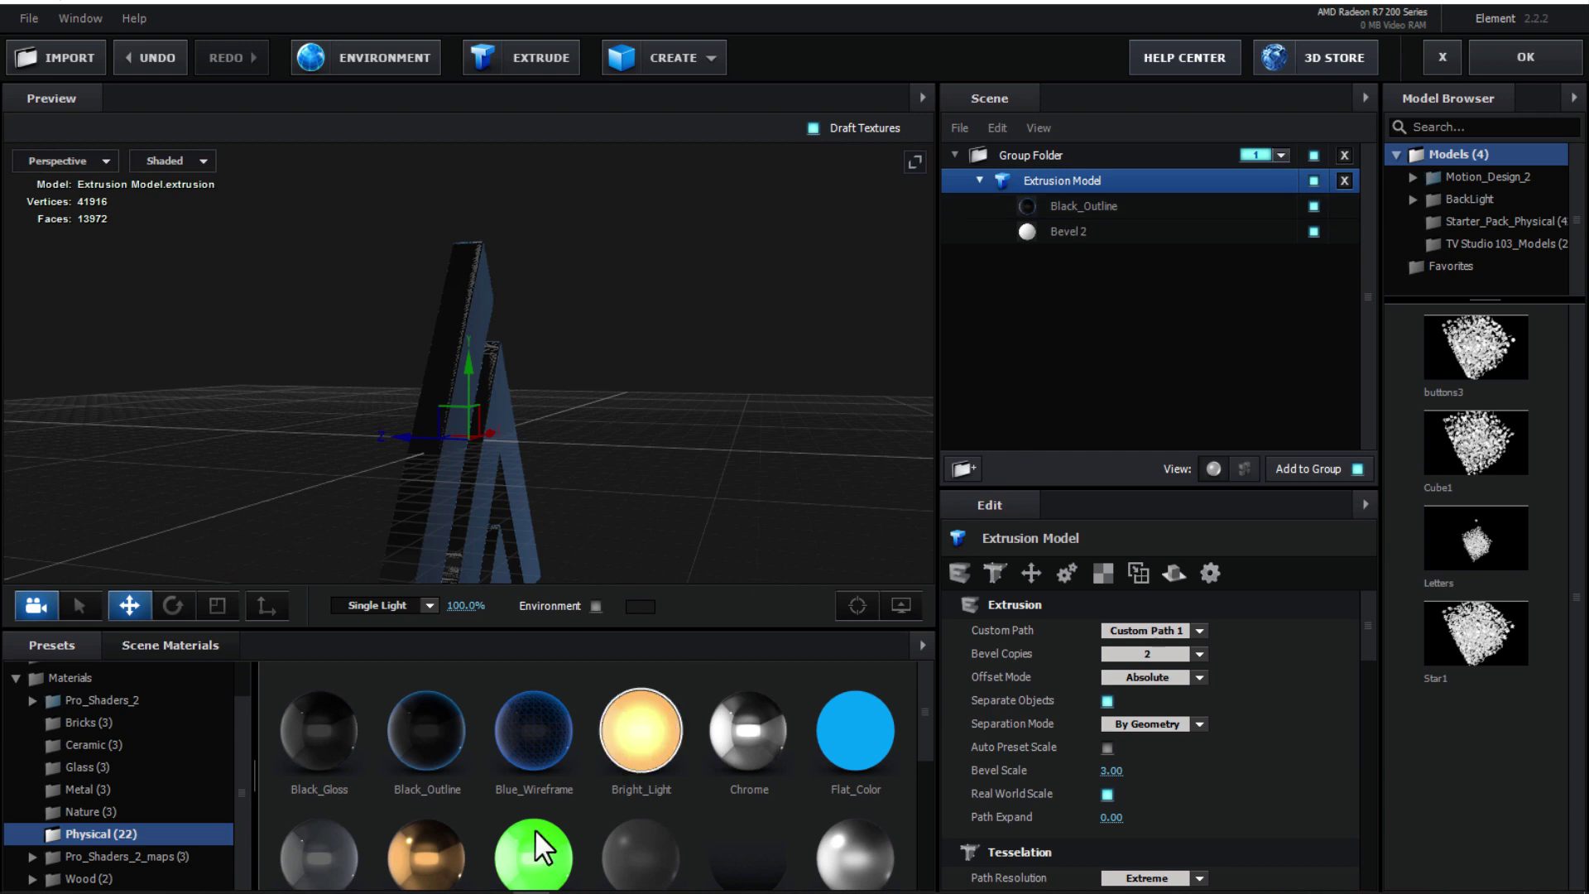
scroll(440, 793, "down", 1)
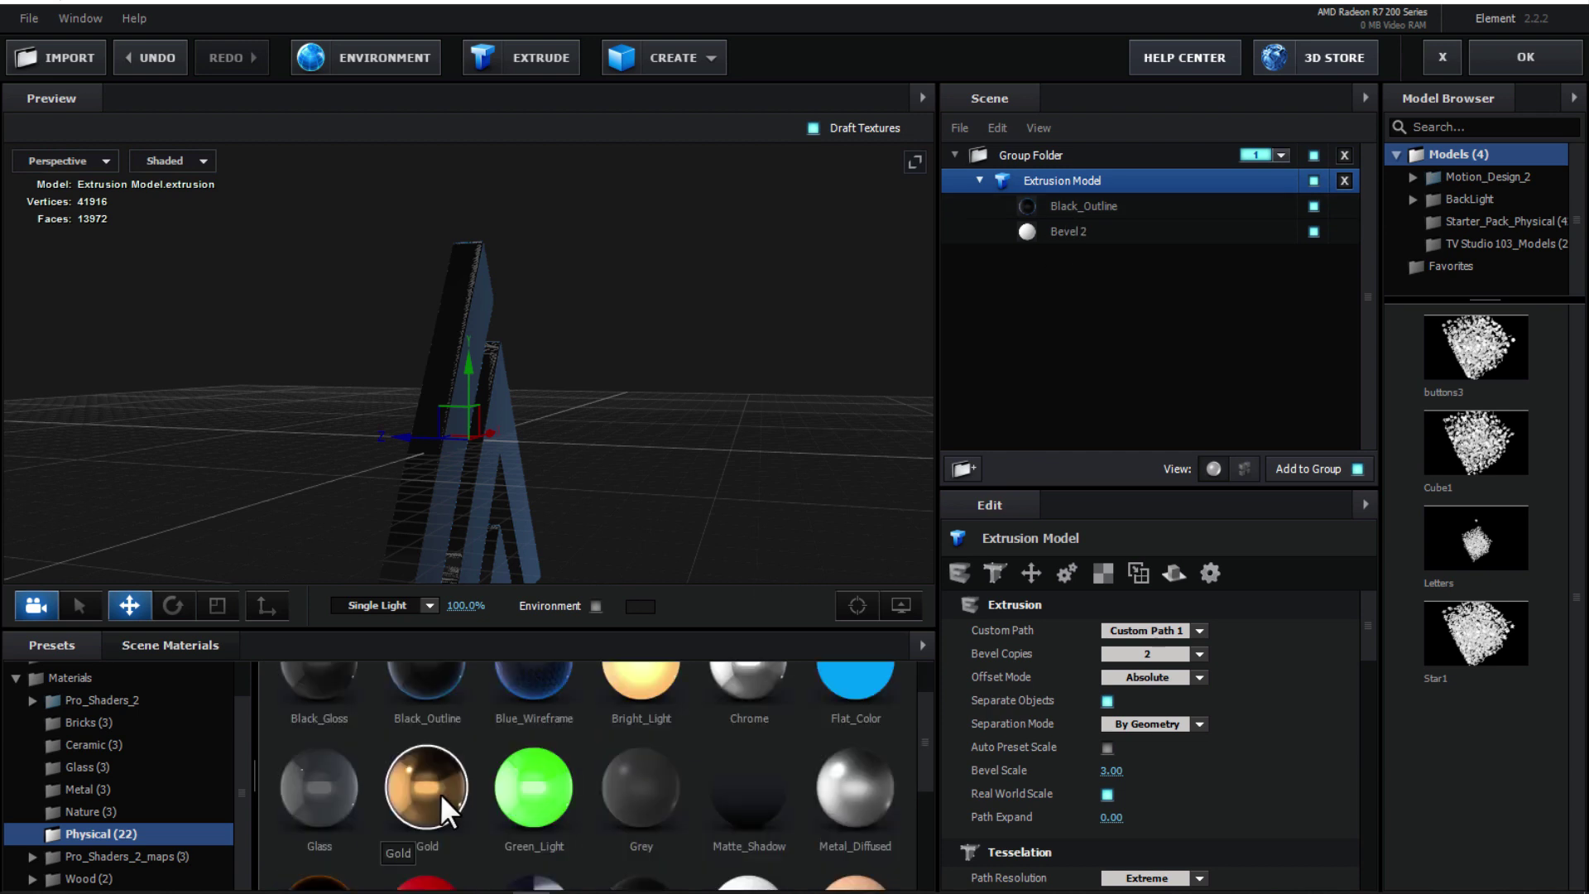
left_click_drag(439, 793, 1090, 230)
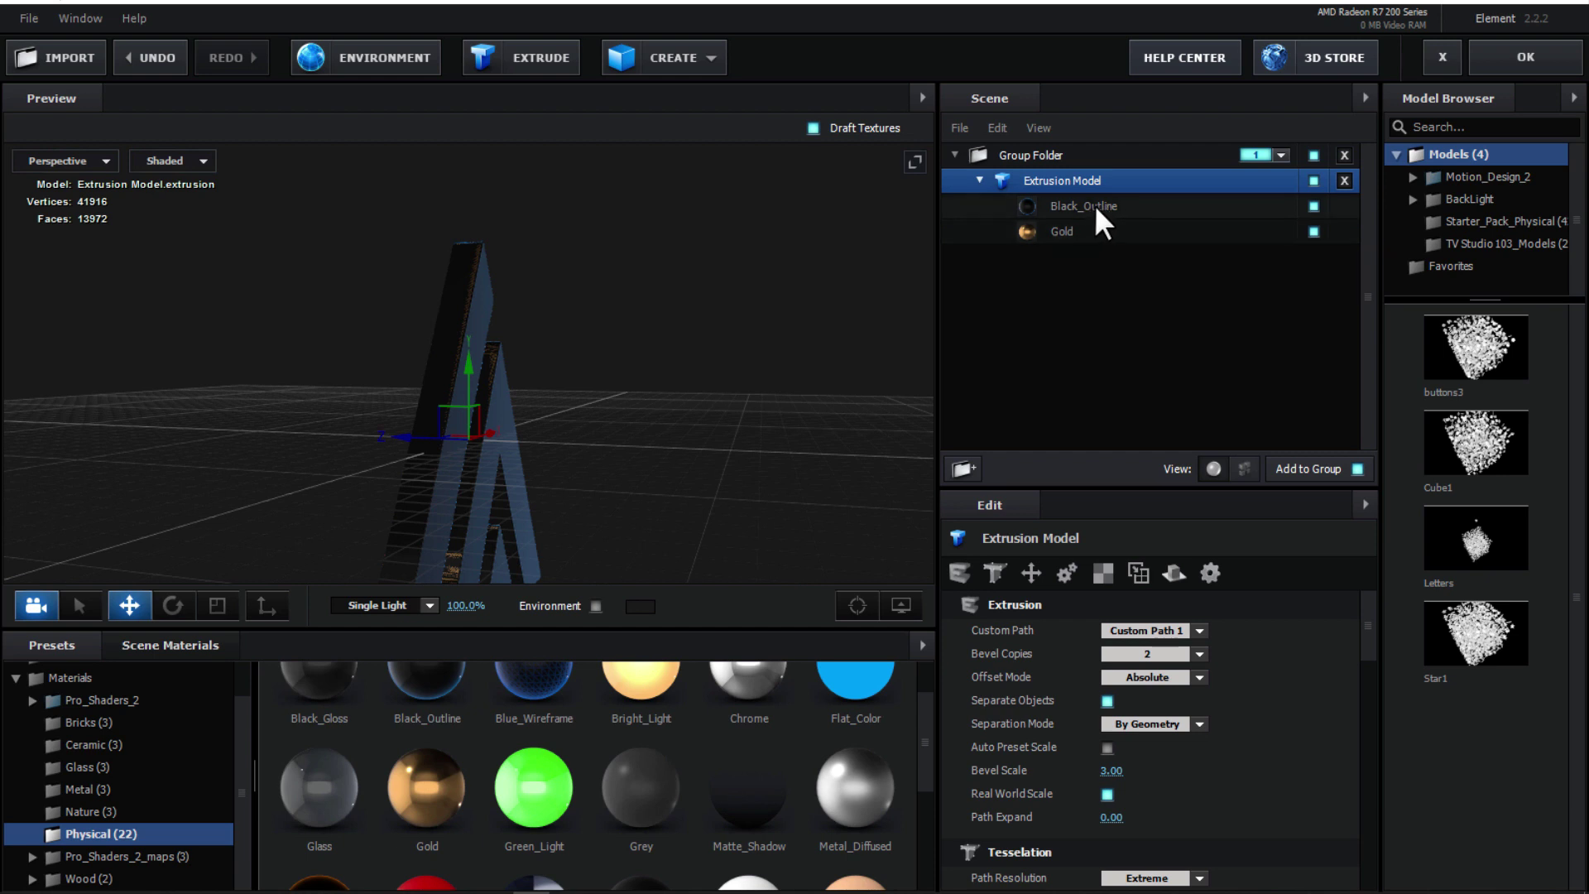
Step: Set the Extrude value of the Black_Outline bevel to 0.2
left_click(1095, 206)
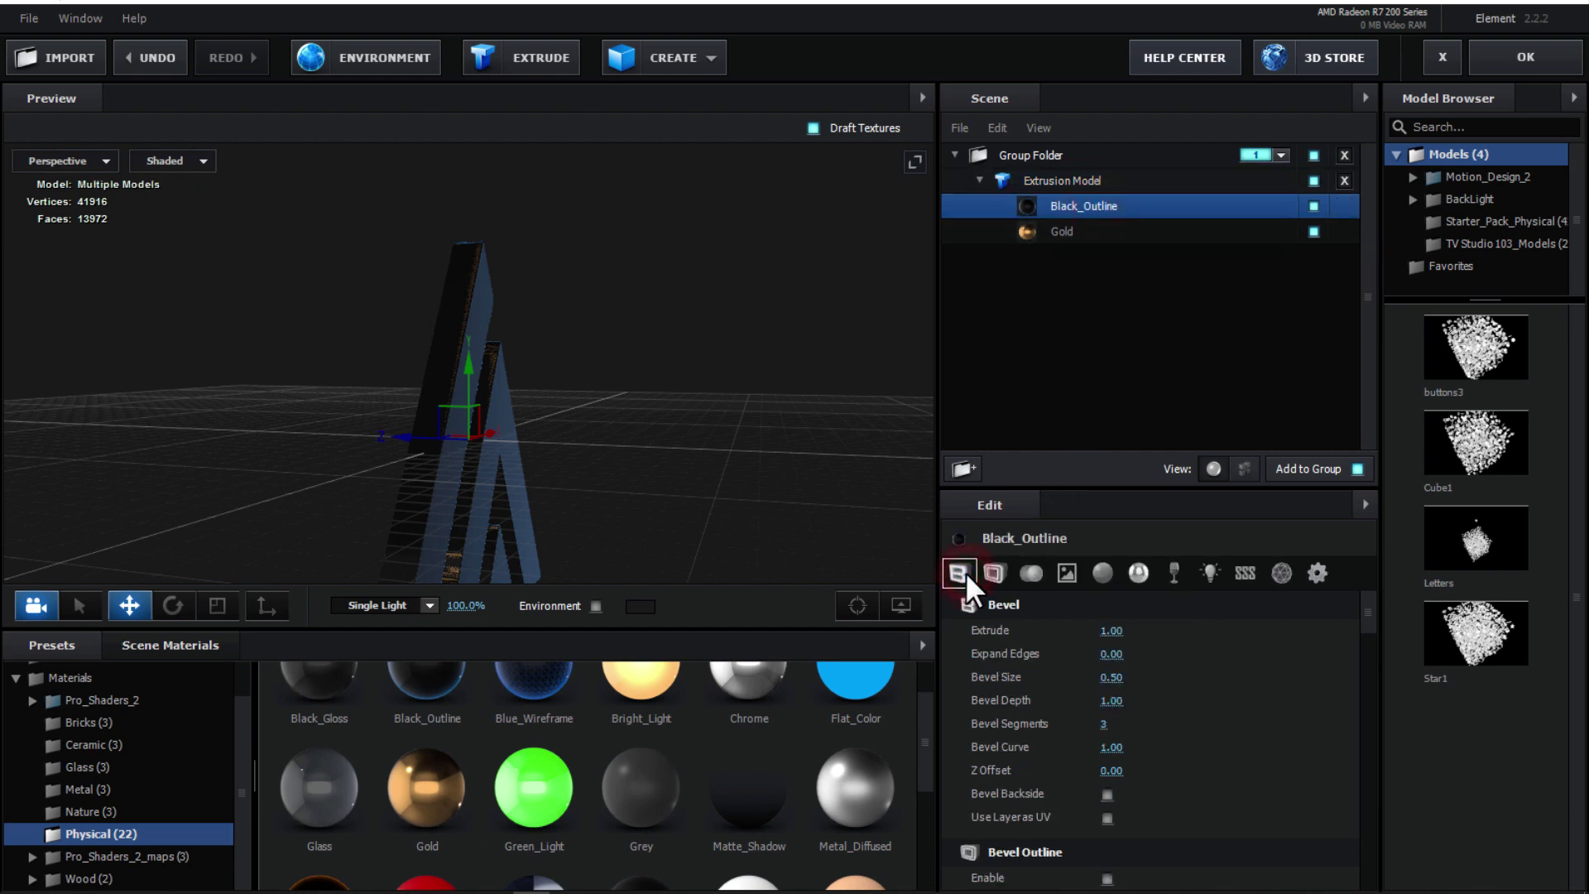
left_click(1117, 631)
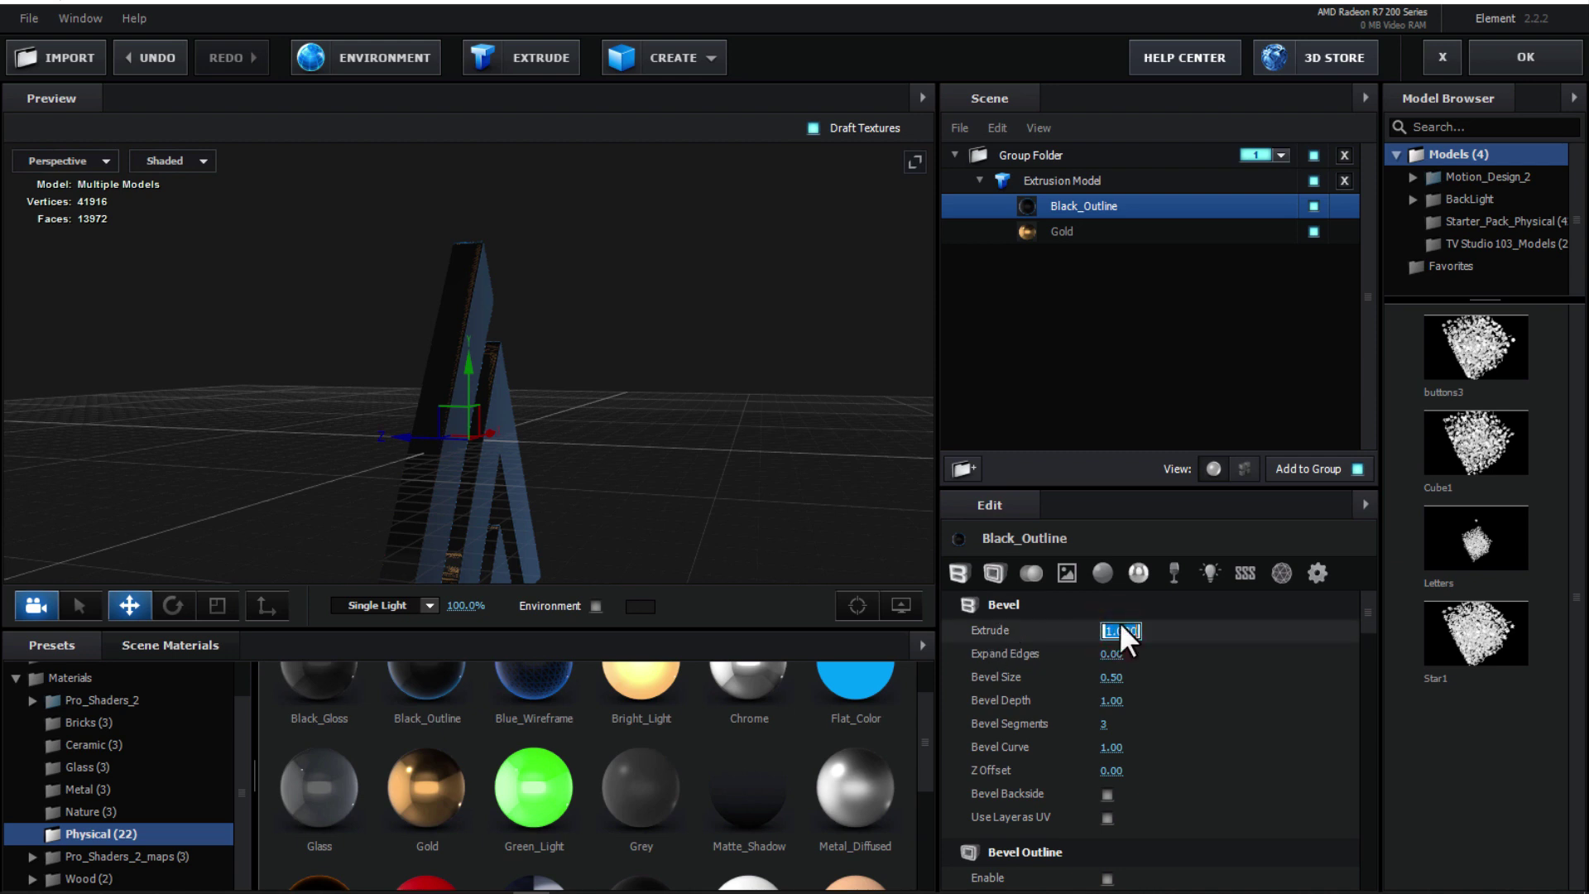
type("0.2")
left_click(1160, 630)
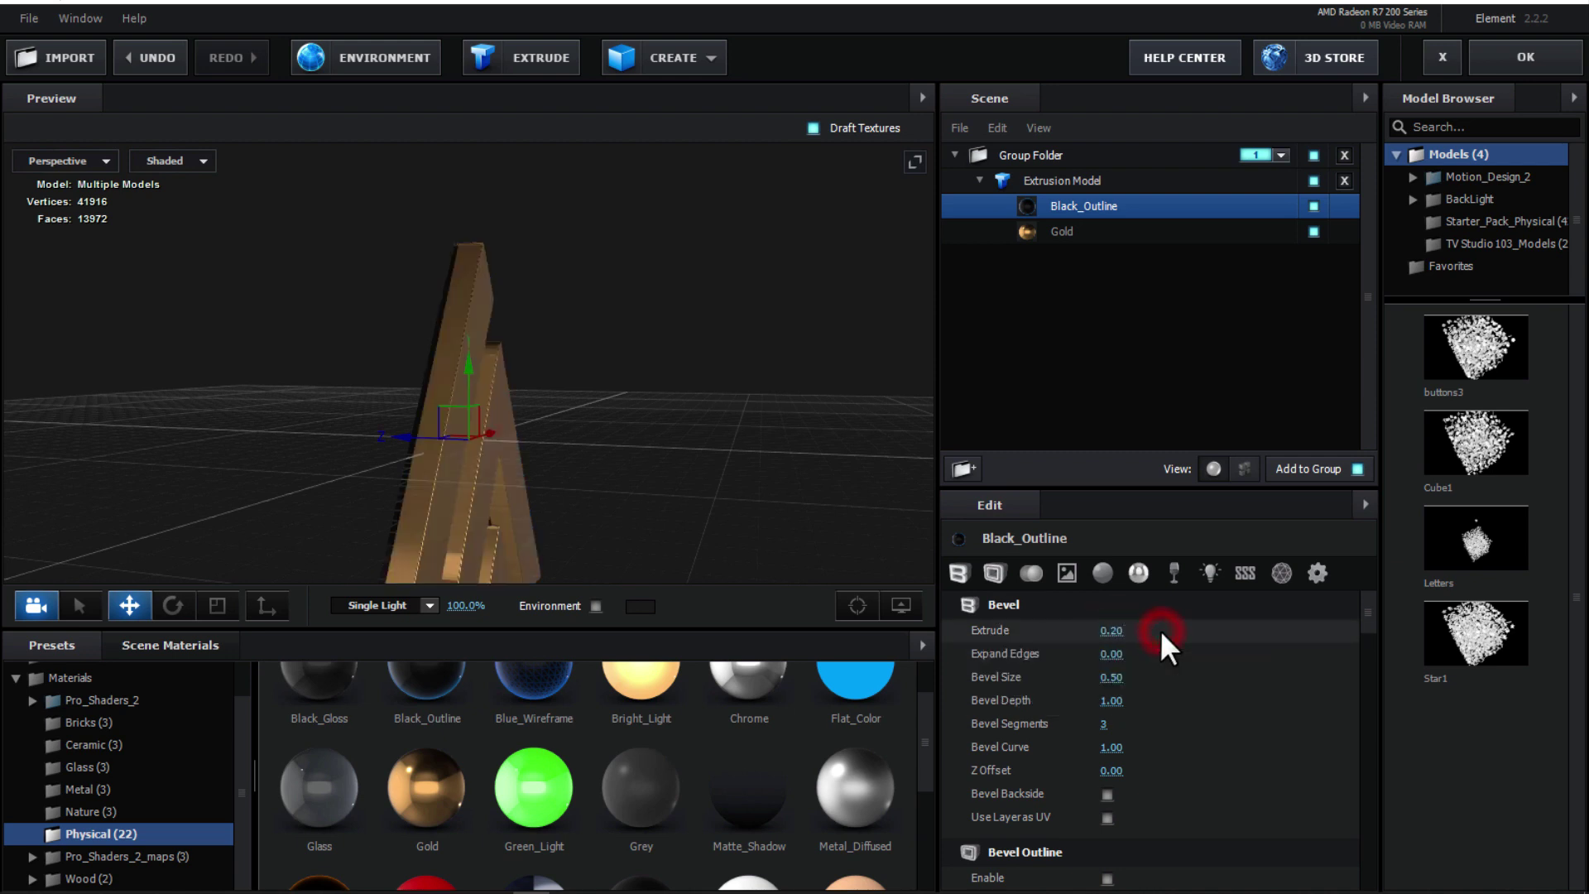
Step: Set the Gold bevel's Extrude to 0.30 and its Bevel Size to 1
left_click(1062, 234)
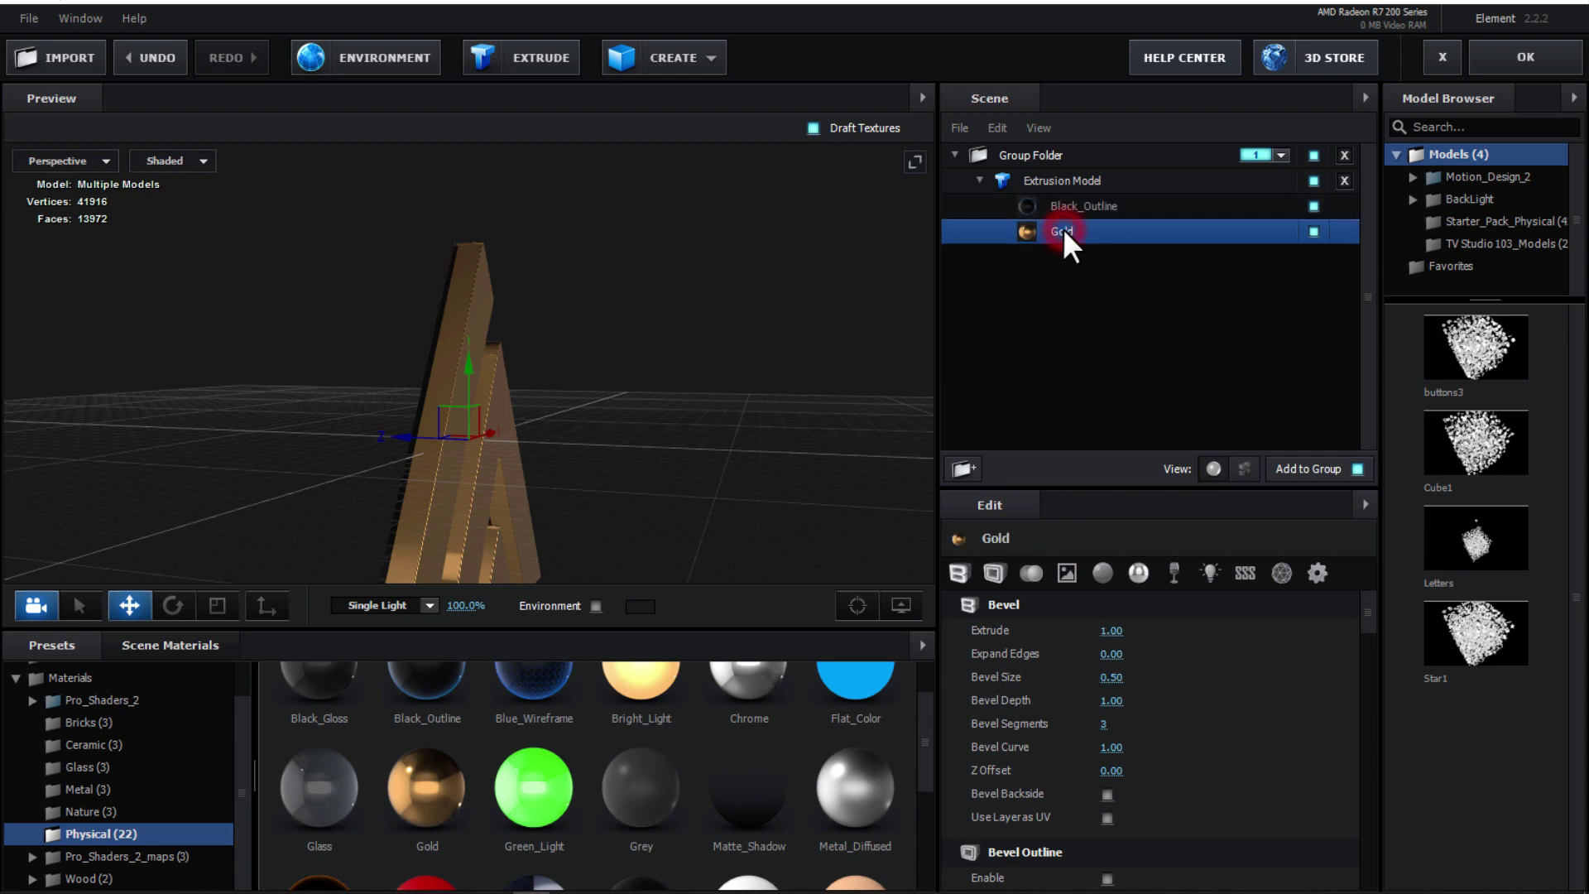
left_click(1113, 631)
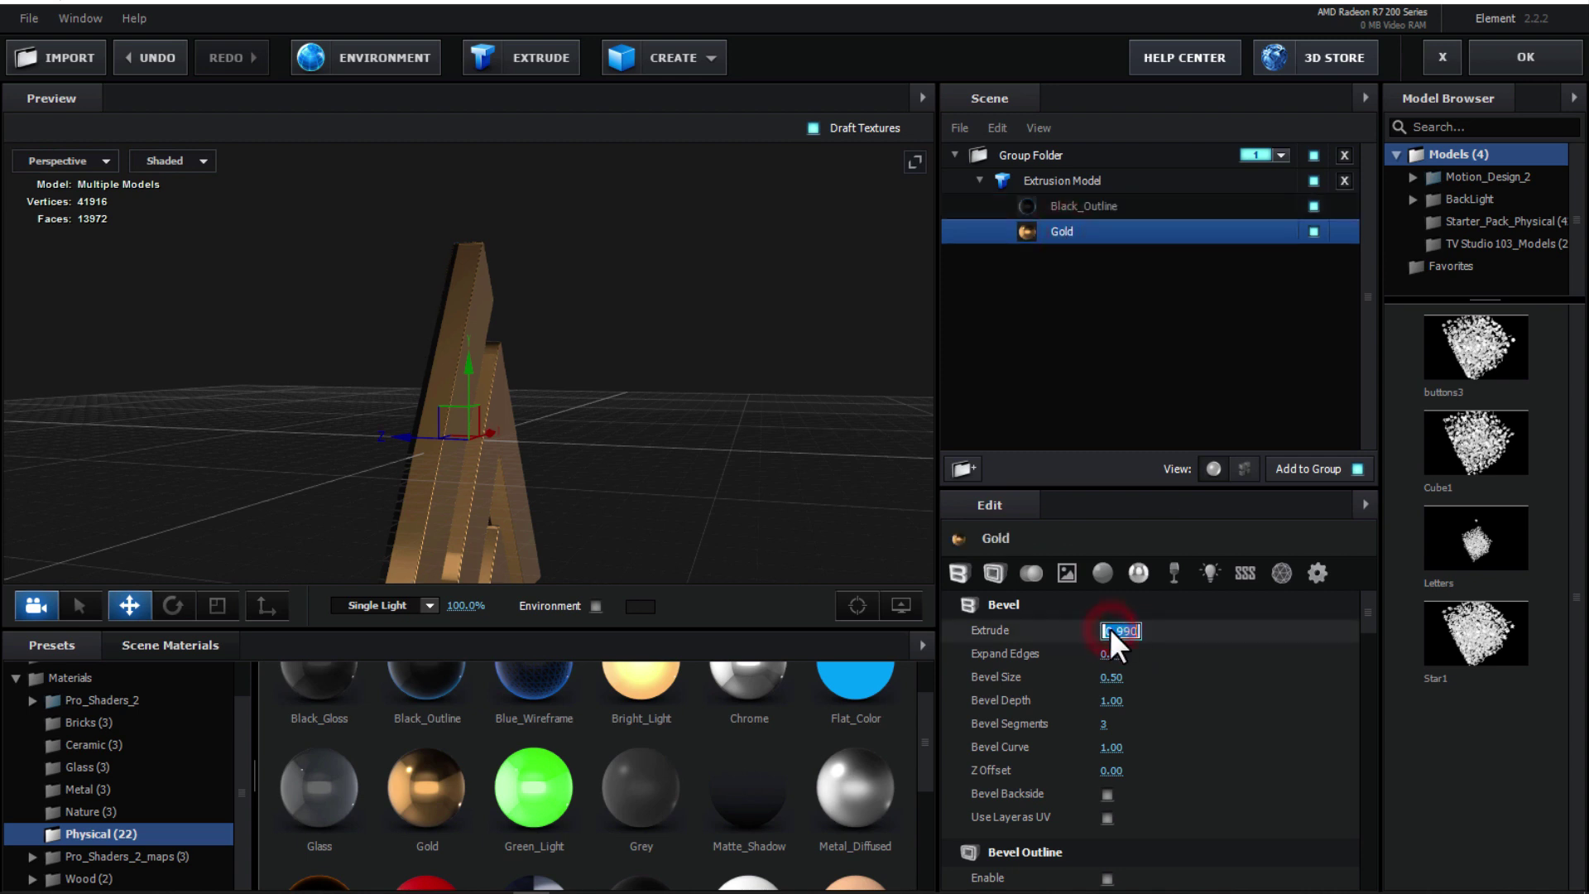
left_click(1161, 632)
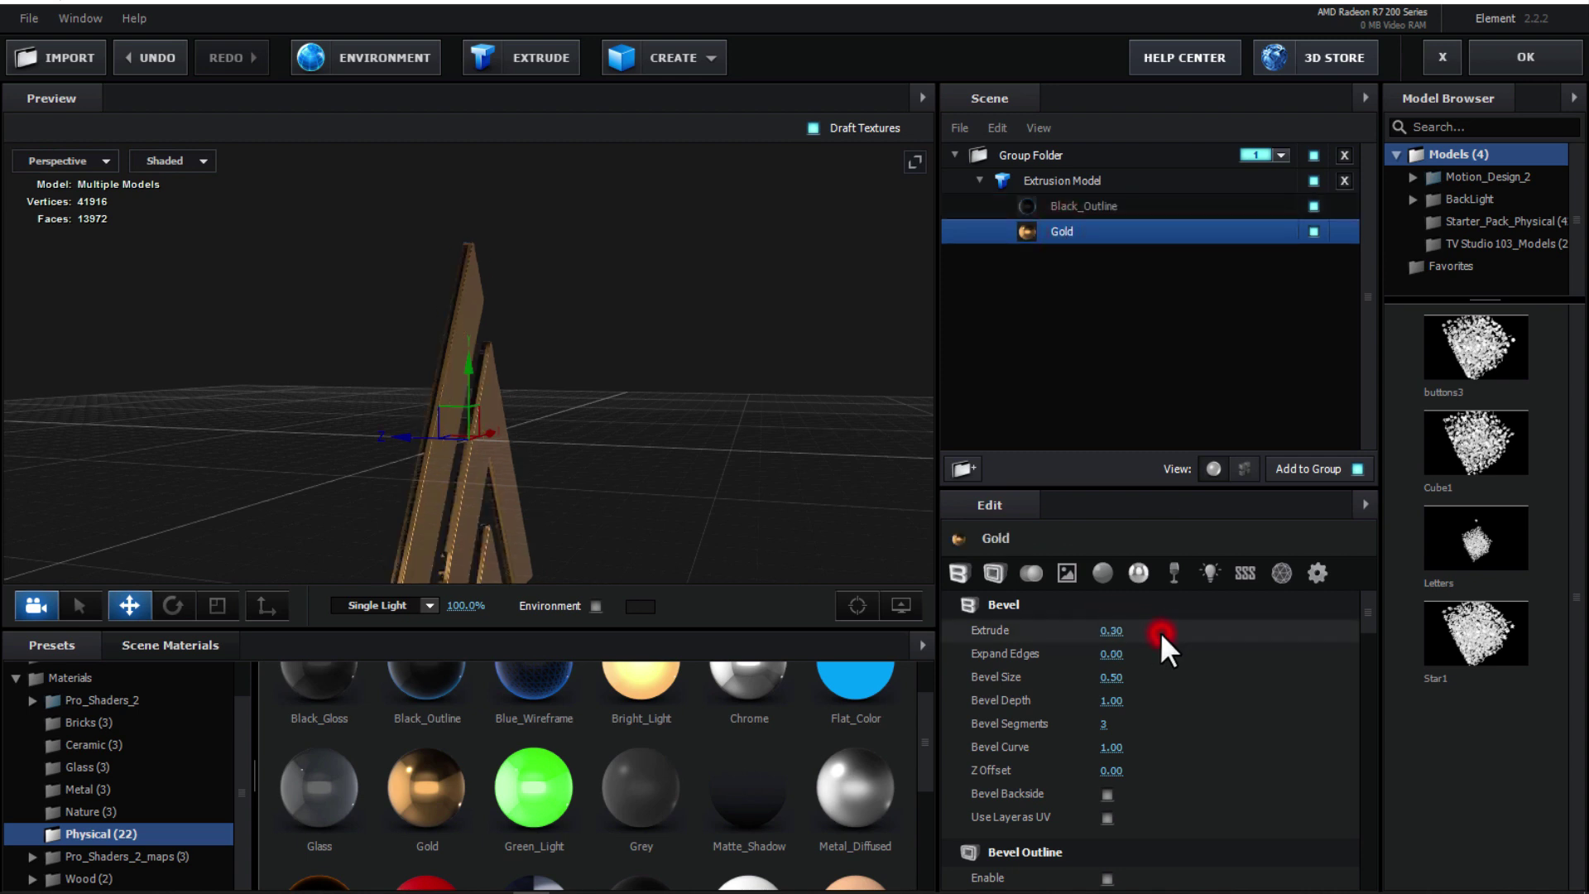
left_click(1106, 677)
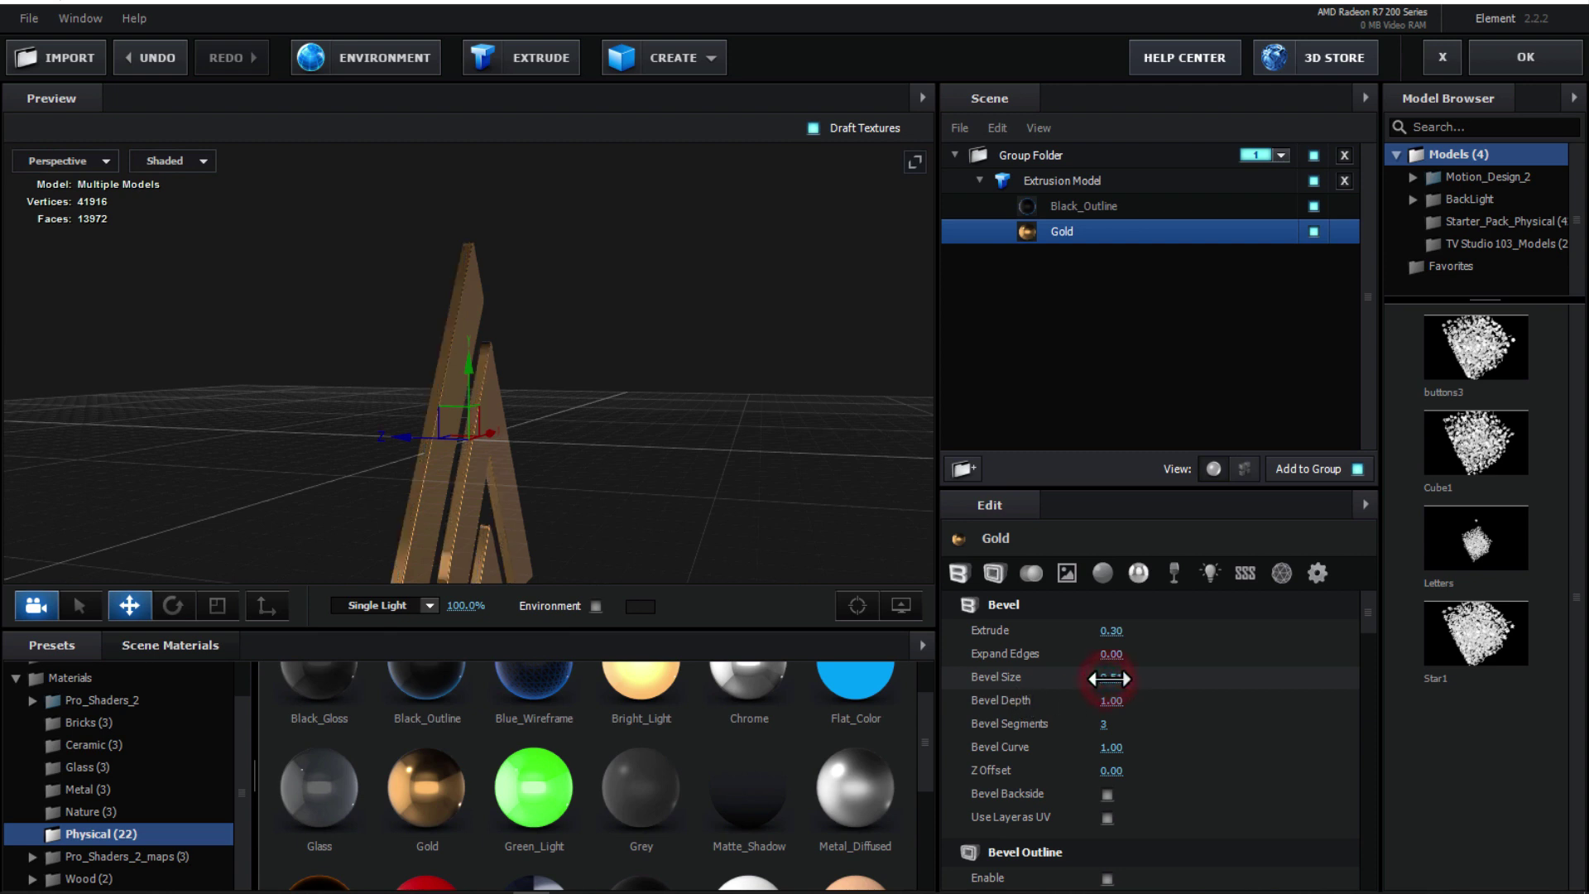
type("1")
left_click(1155, 680)
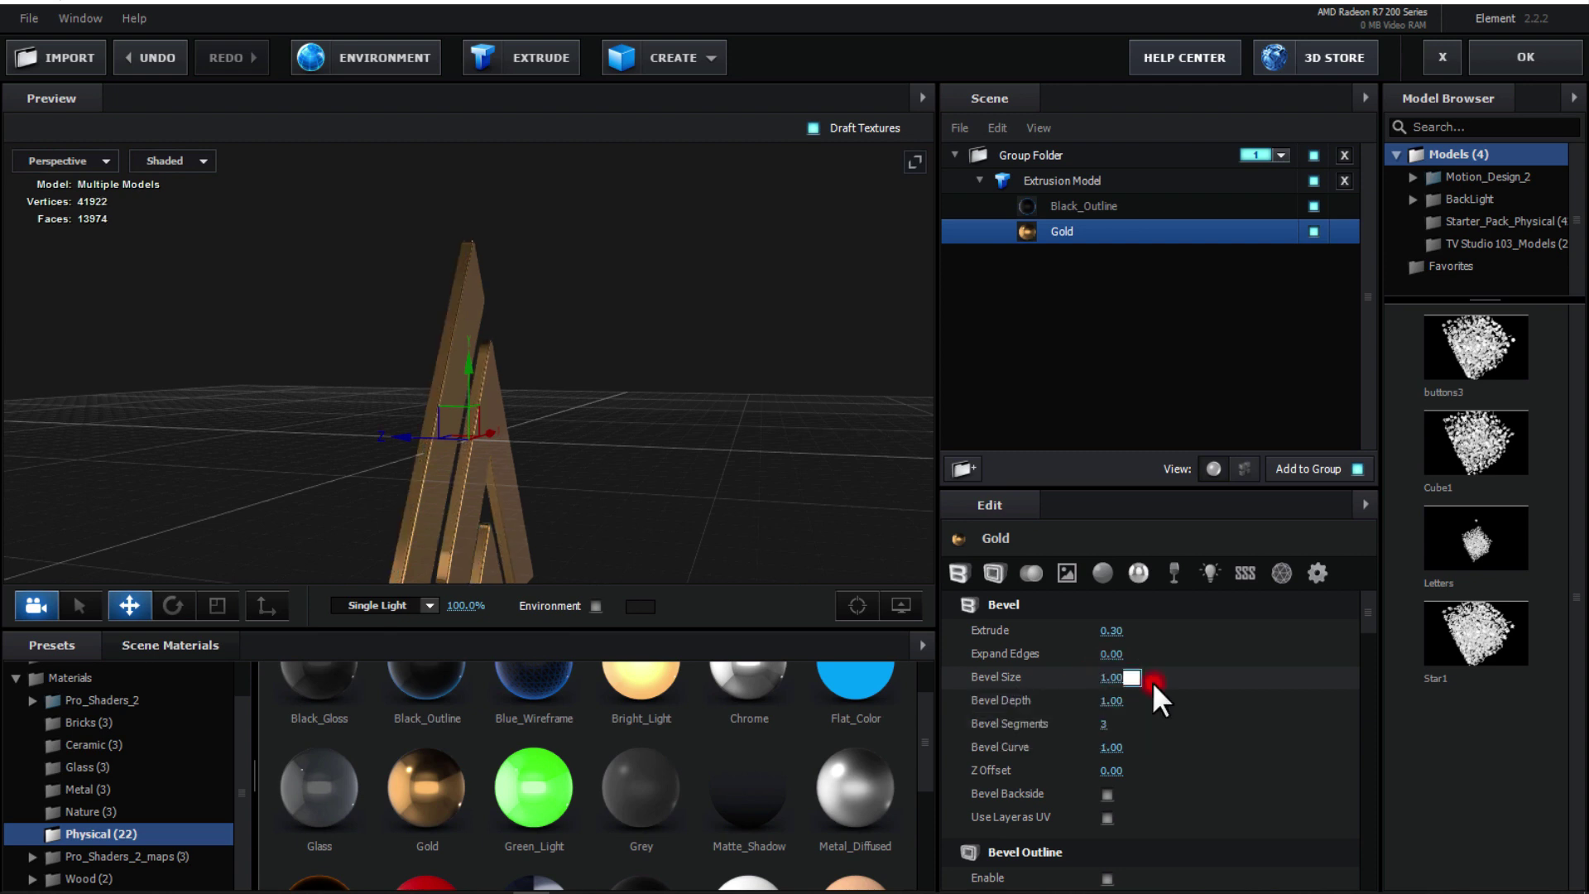
Step: Set the Gold bevel's Z Offset to 0.20 to shift it along the model's depth
left_click_drag(439, 529, 473, 531)
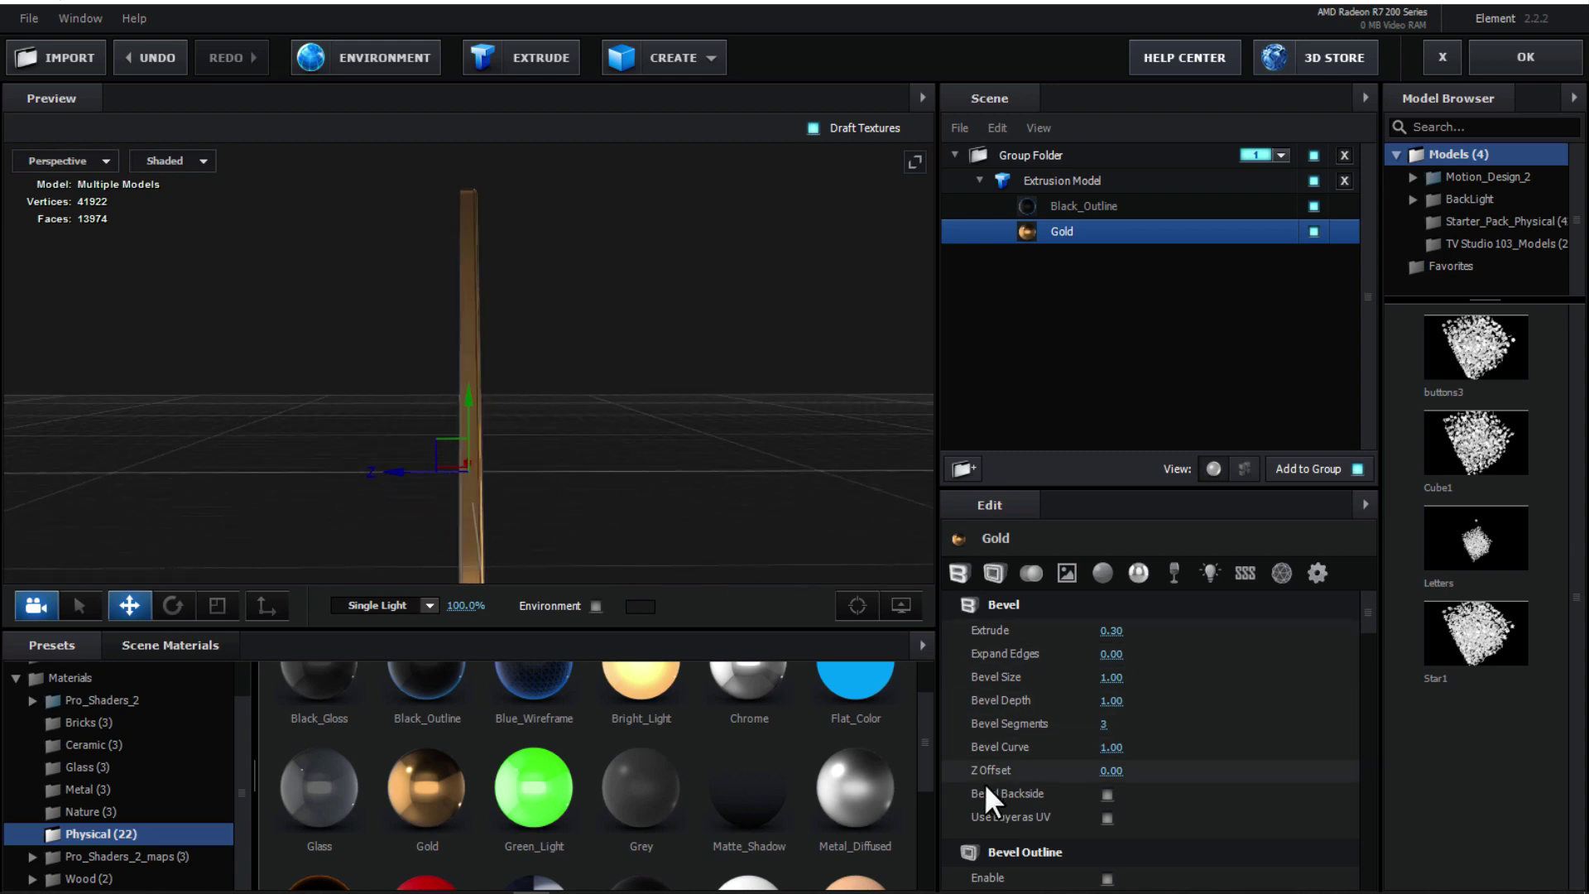
left_click_drag(1110, 770, 1138, 774)
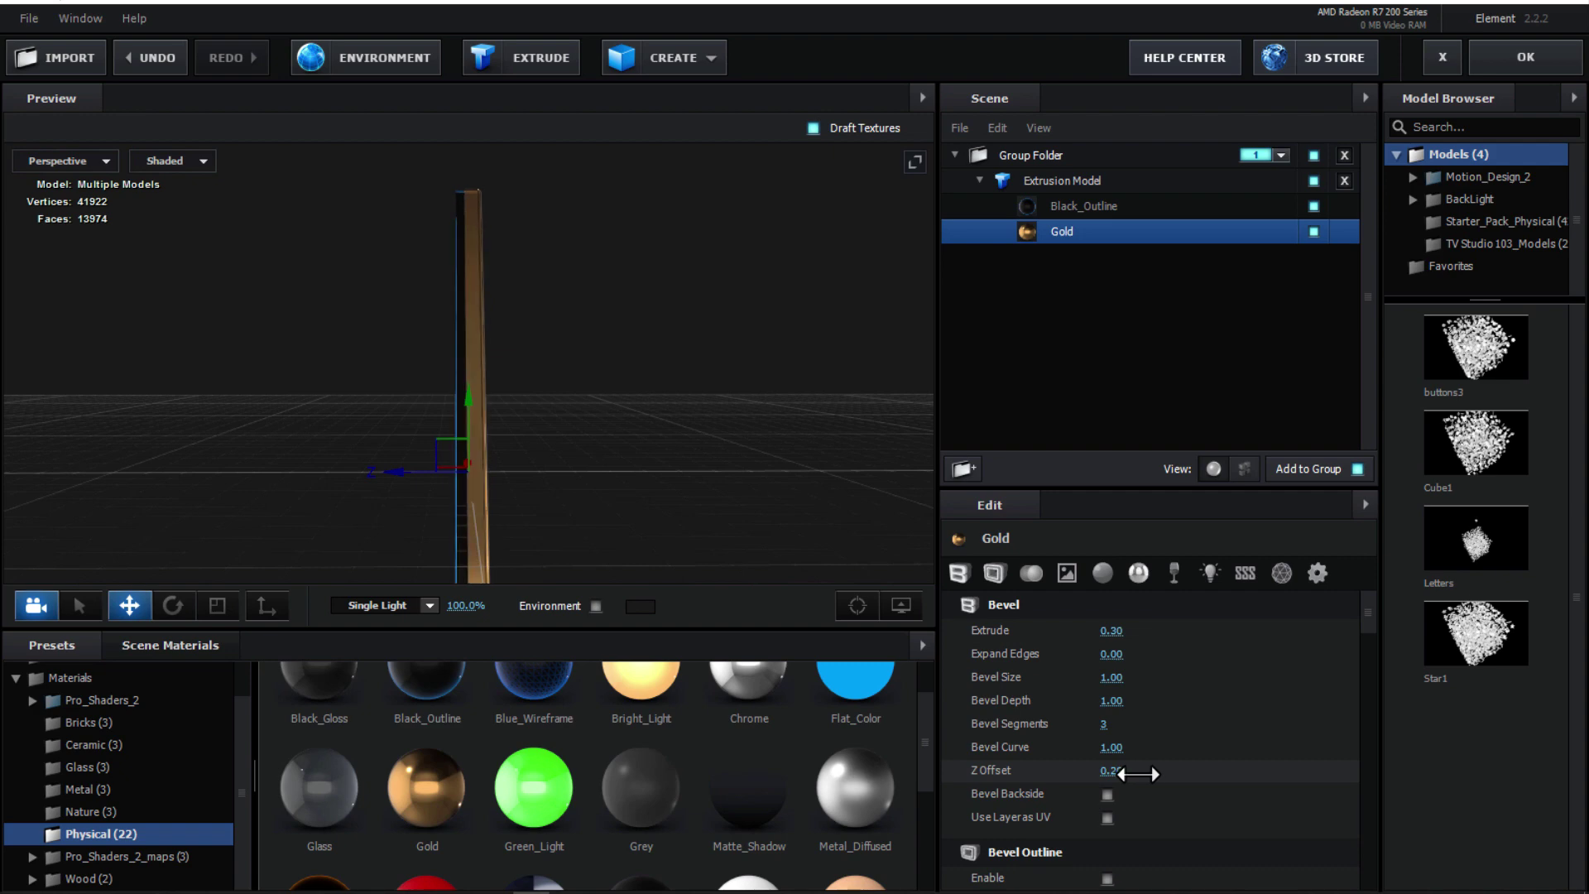
left_click_drag(632, 485, 470, 487)
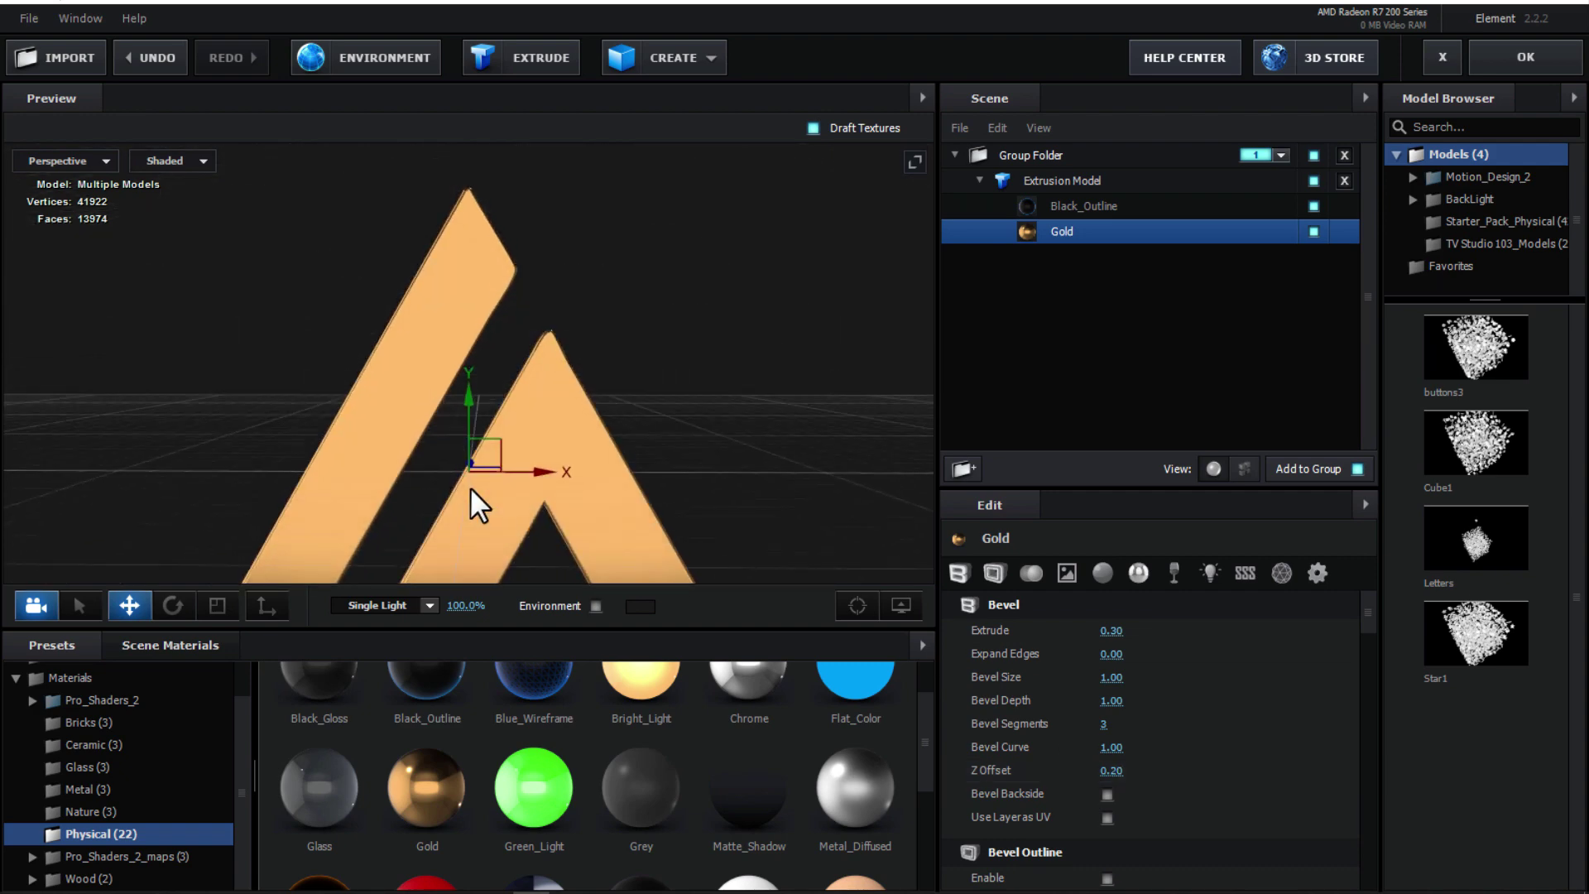
Step: Change the Gold material's reflectivity color to a saturated orange, about FF8F00
left_click(1104, 573)
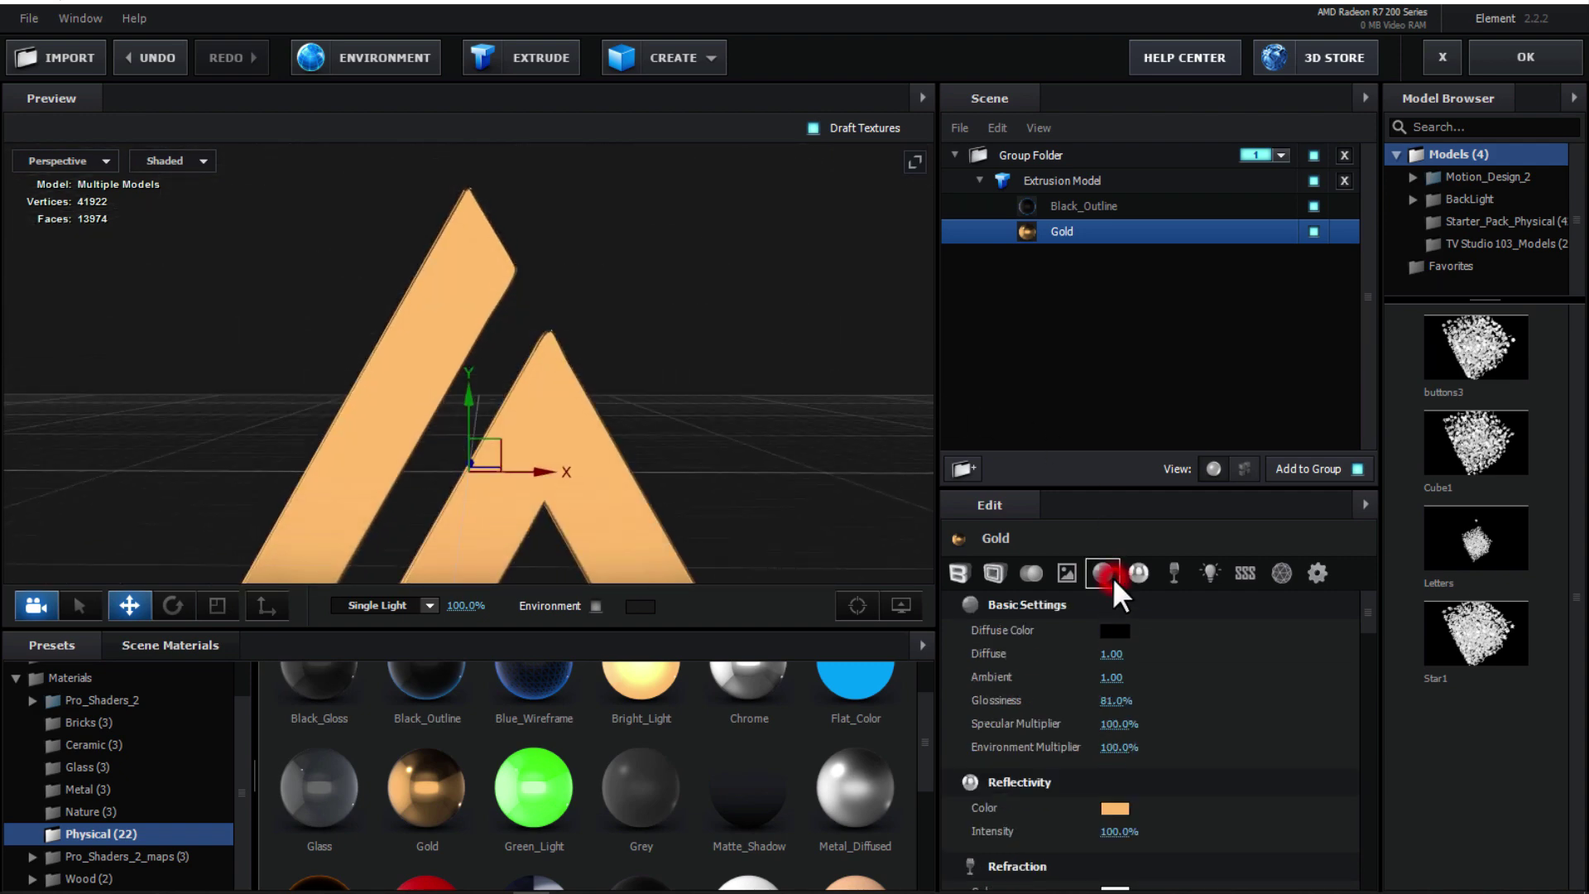
left_click(1114, 808)
left_click_drag(1128, 787, 1175, 624)
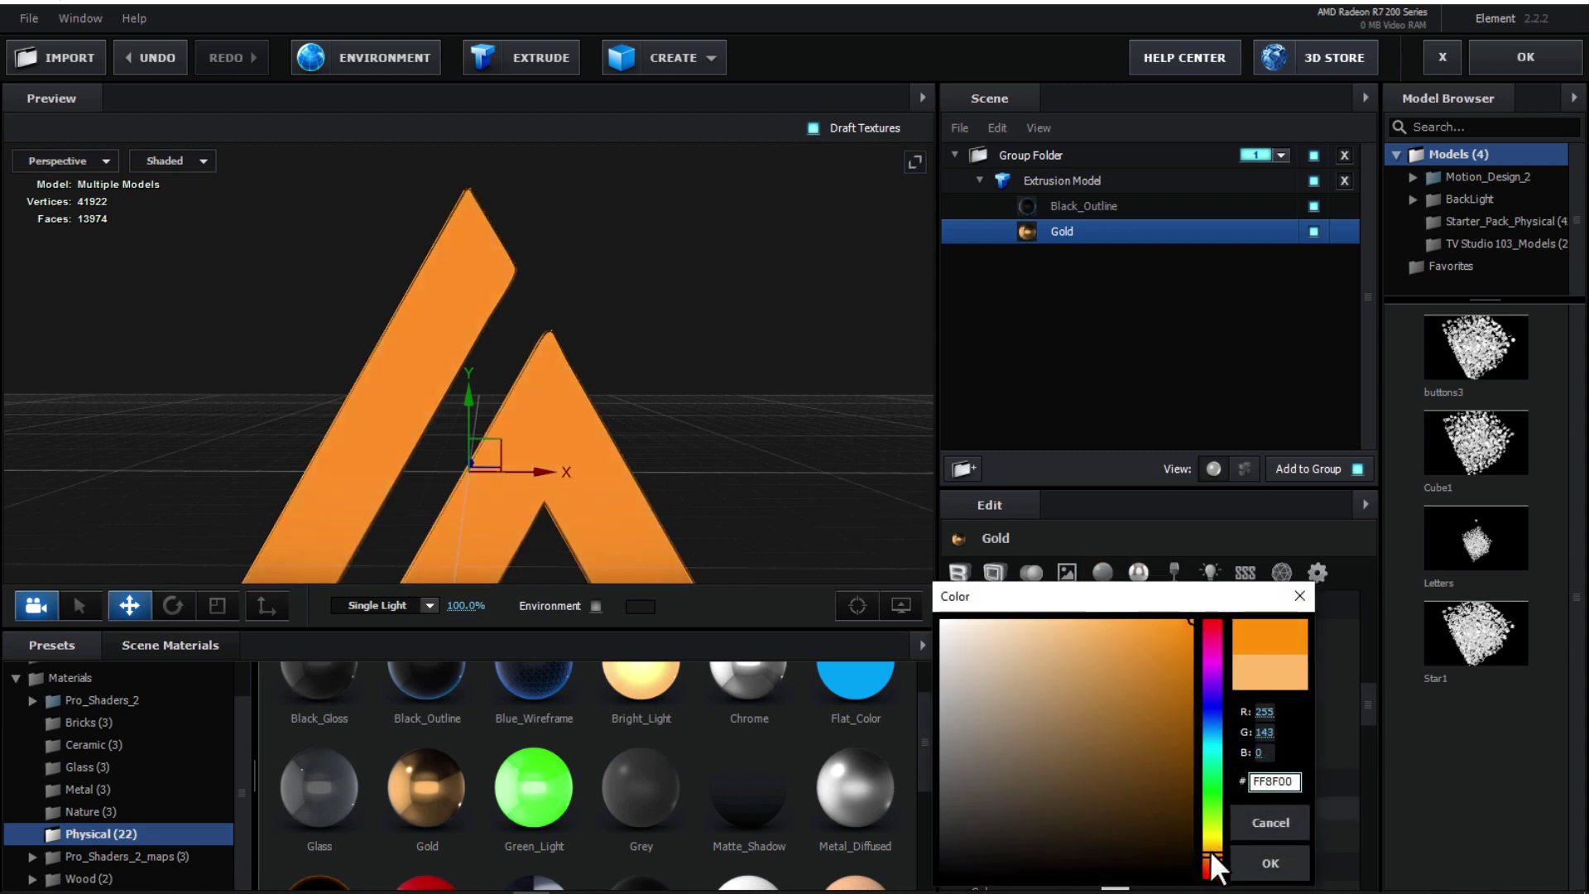
left_click_drag(1210, 851, 1213, 851)
left_click(1272, 865)
Step: Rename the extrusion model in the scene as Logo1
left_click_drag(717, 408, 816, 434)
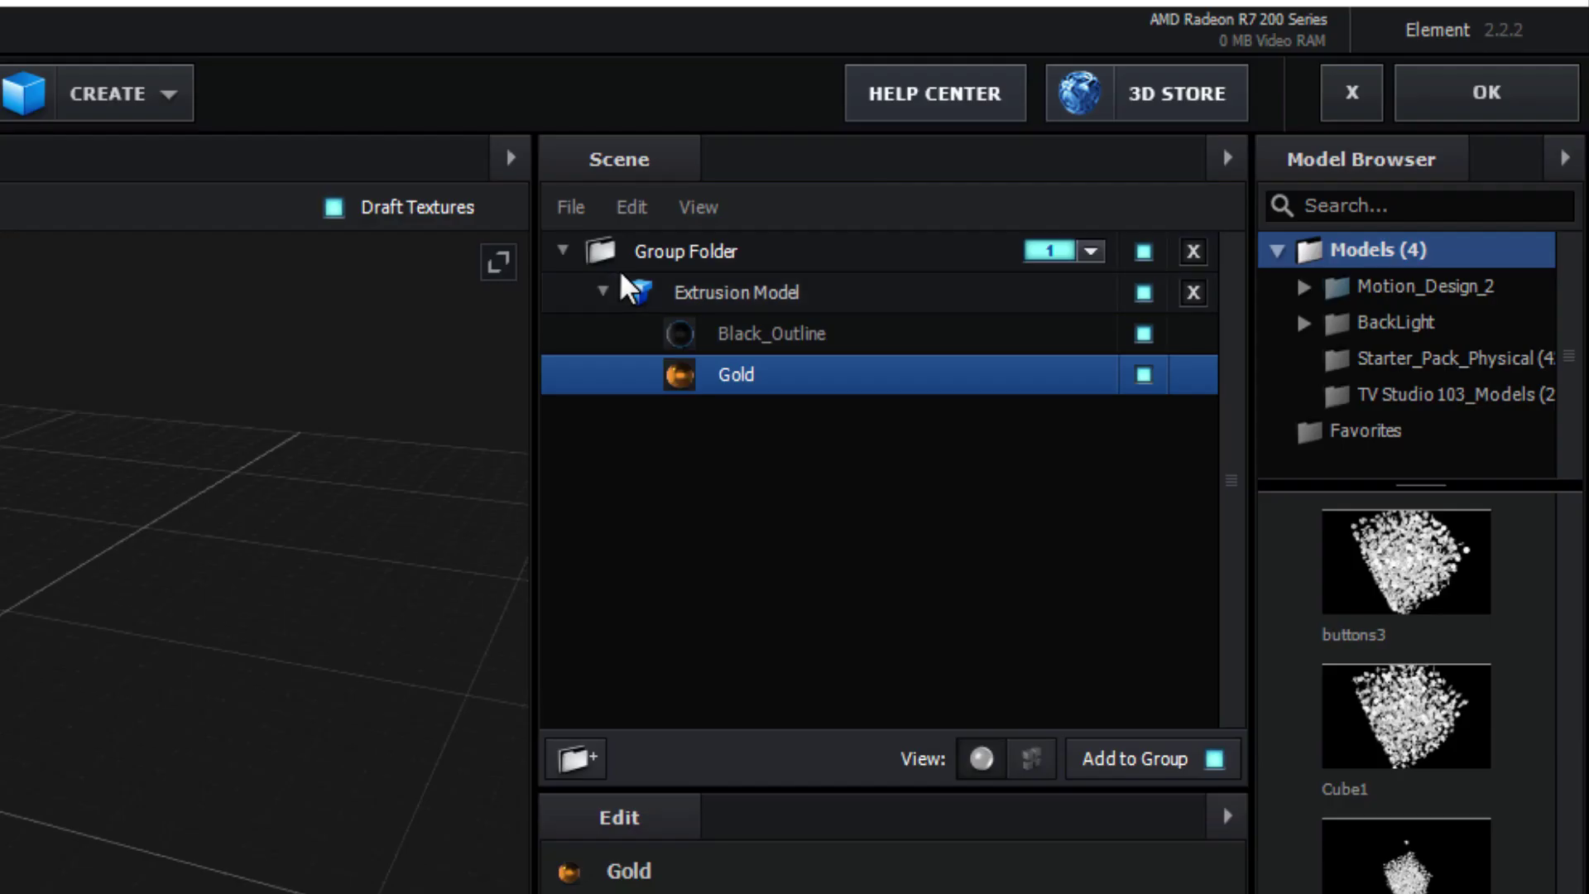
left_click(979, 179)
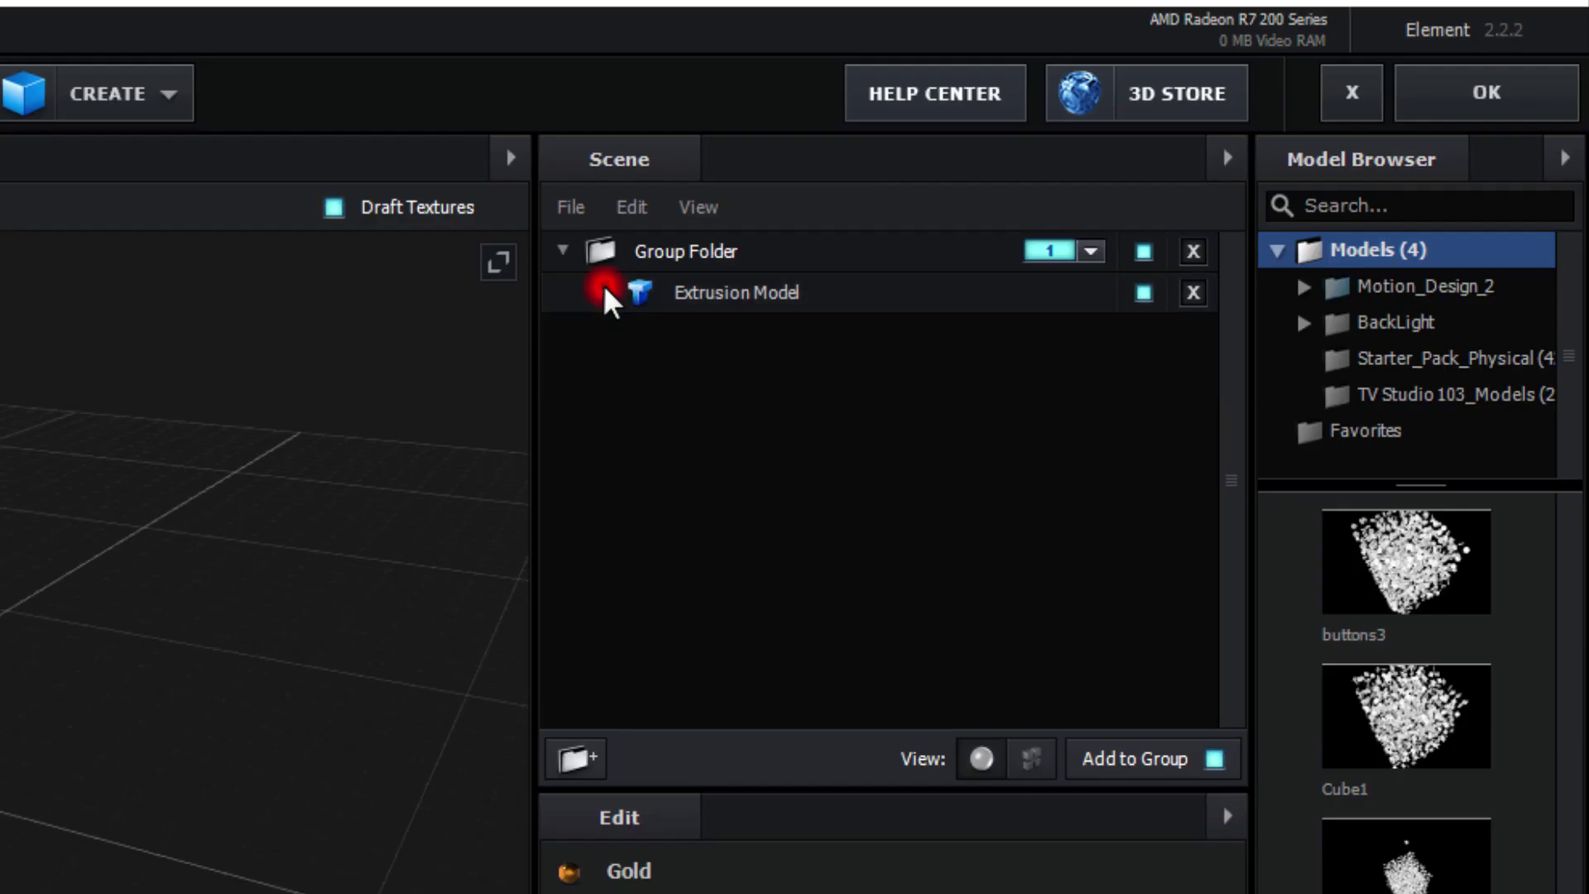
left_click(1038, 179)
right_click(1038, 179)
left_click(795, 507)
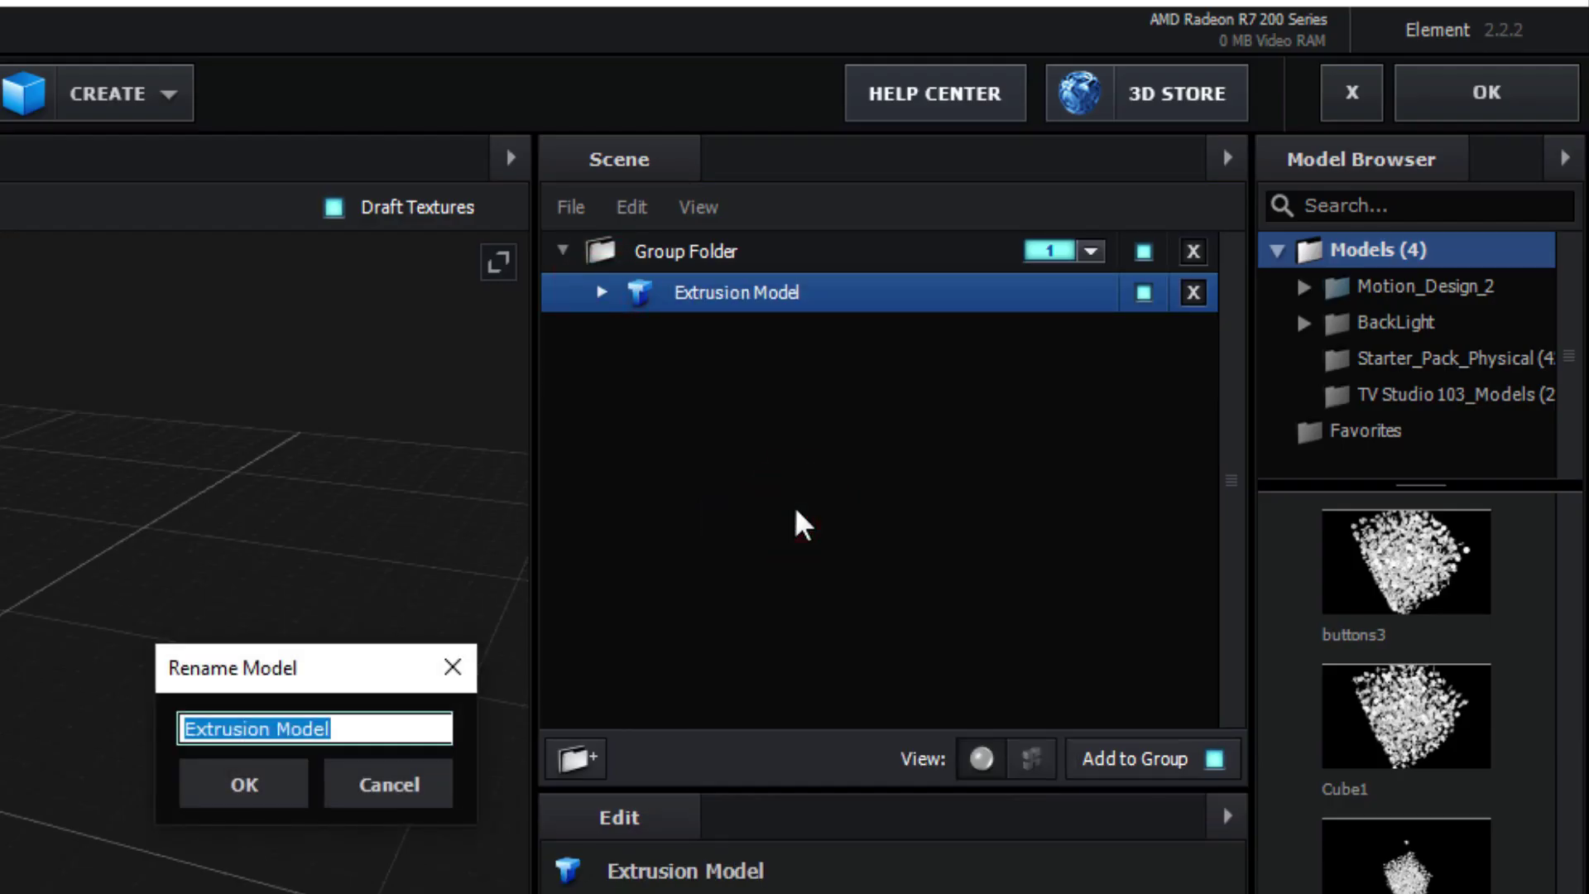
type("Logo1")
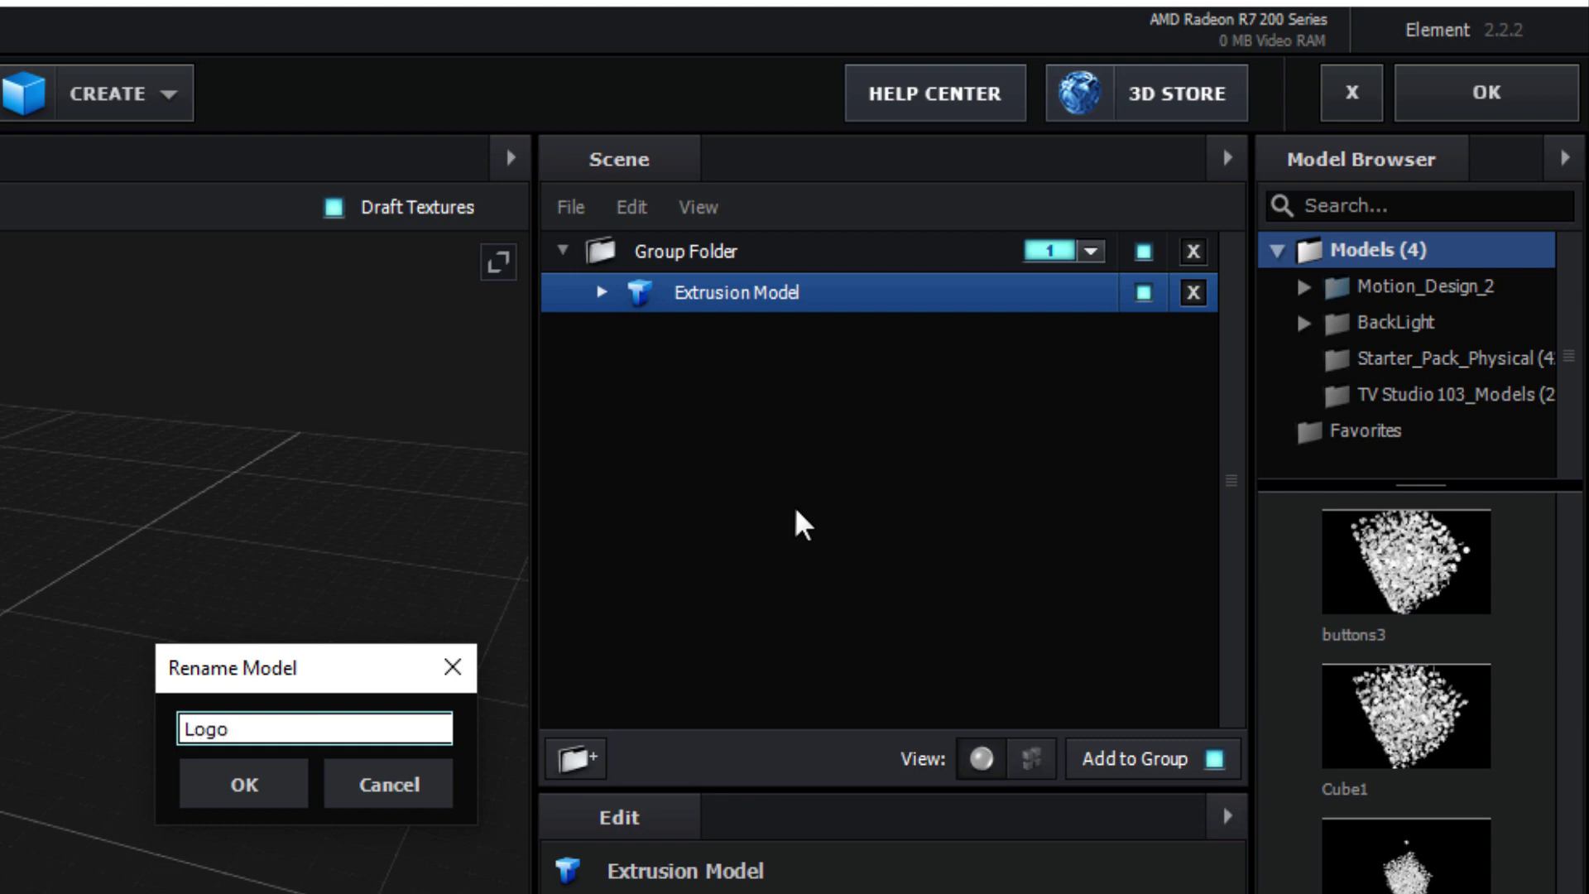
left_click(281, 784)
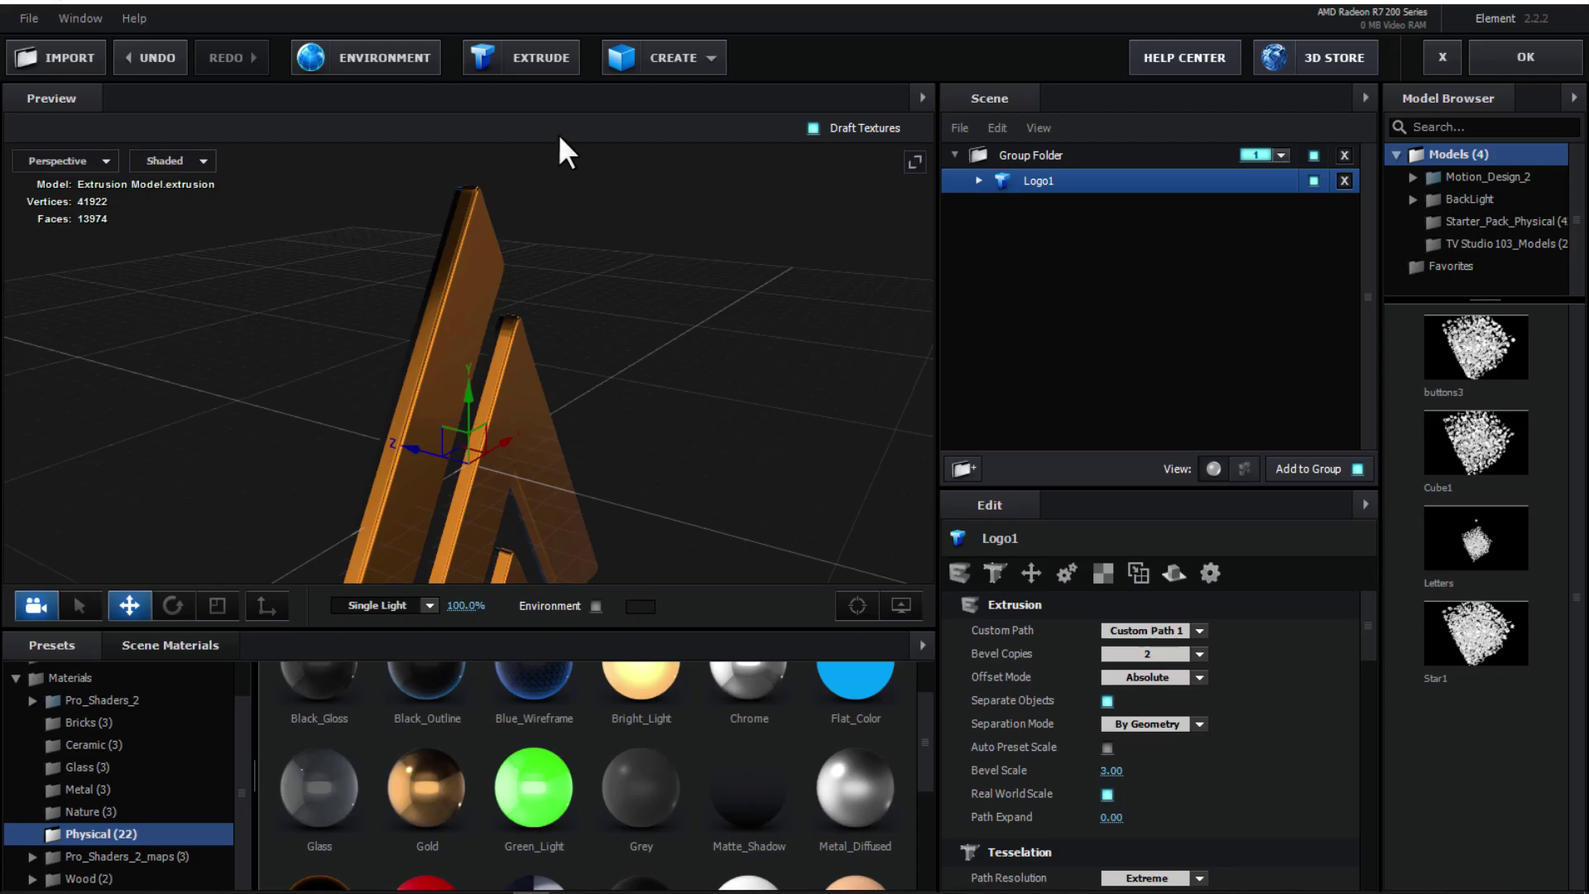
Step: Create a second extrusion of the logo and shift it back along the Z axis so it sits directly behind Logo1
left_click(533, 60)
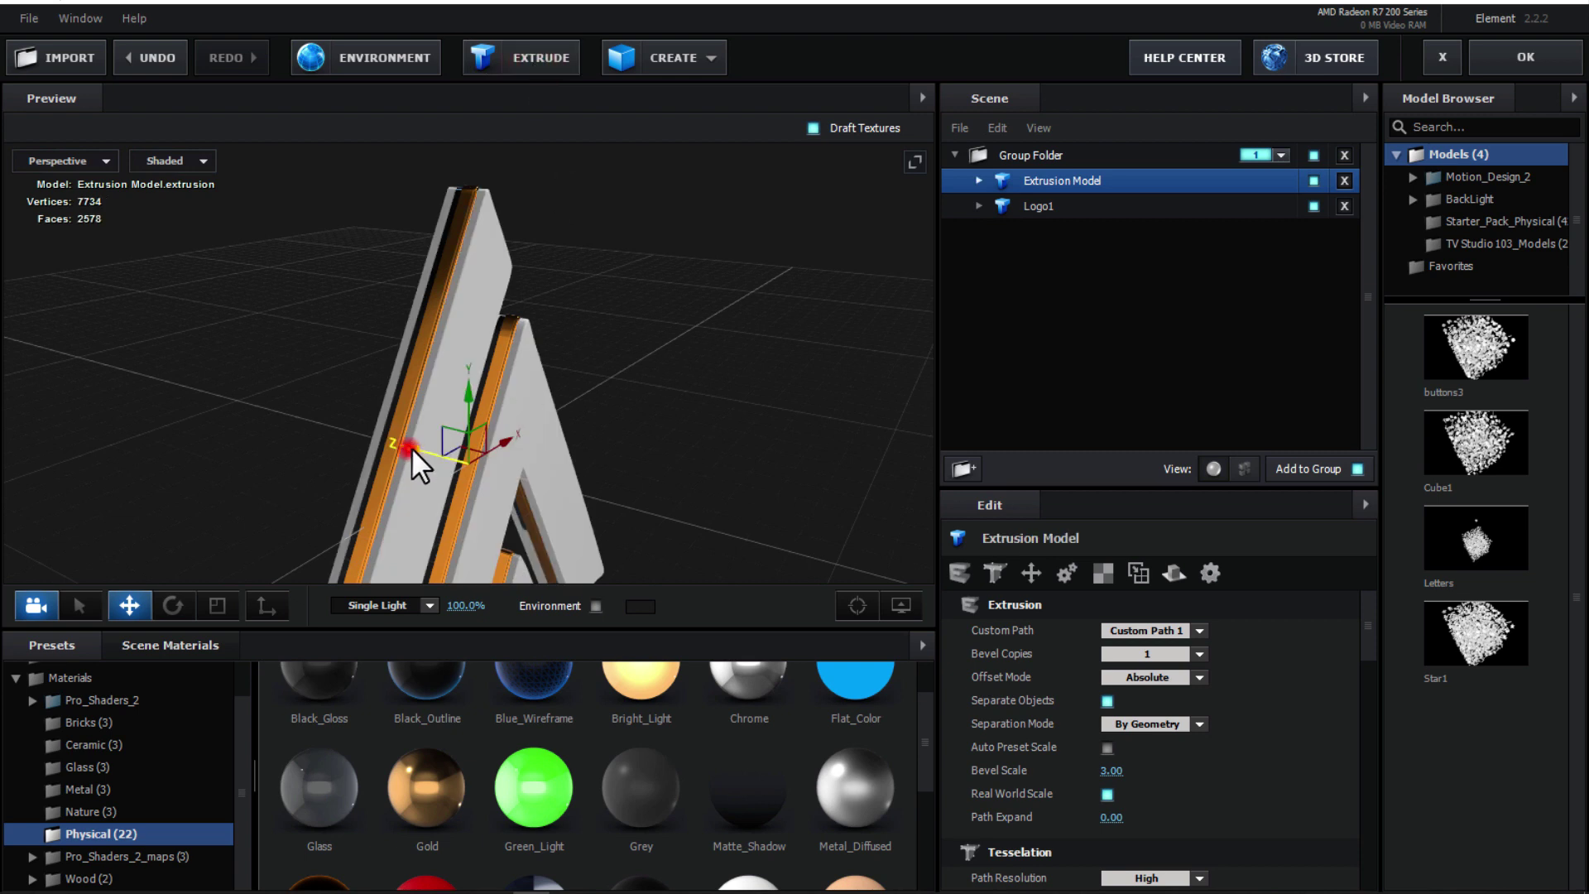
left_click_drag(411, 447, 433, 460)
left_click_drag(638, 414, 677, 414)
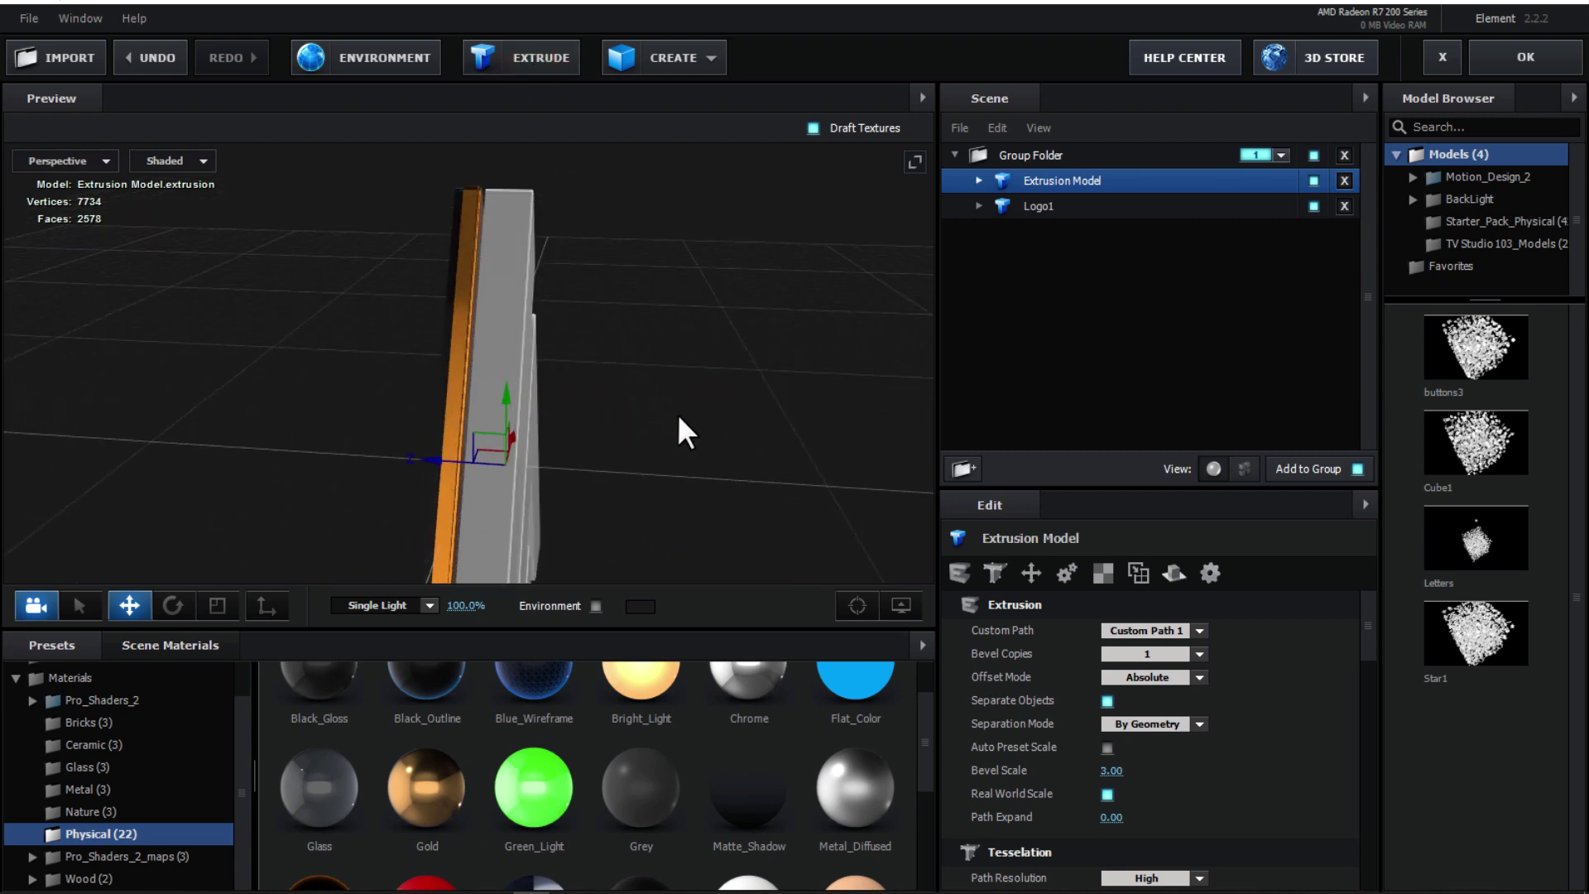
left_click_drag(440, 459, 435, 455)
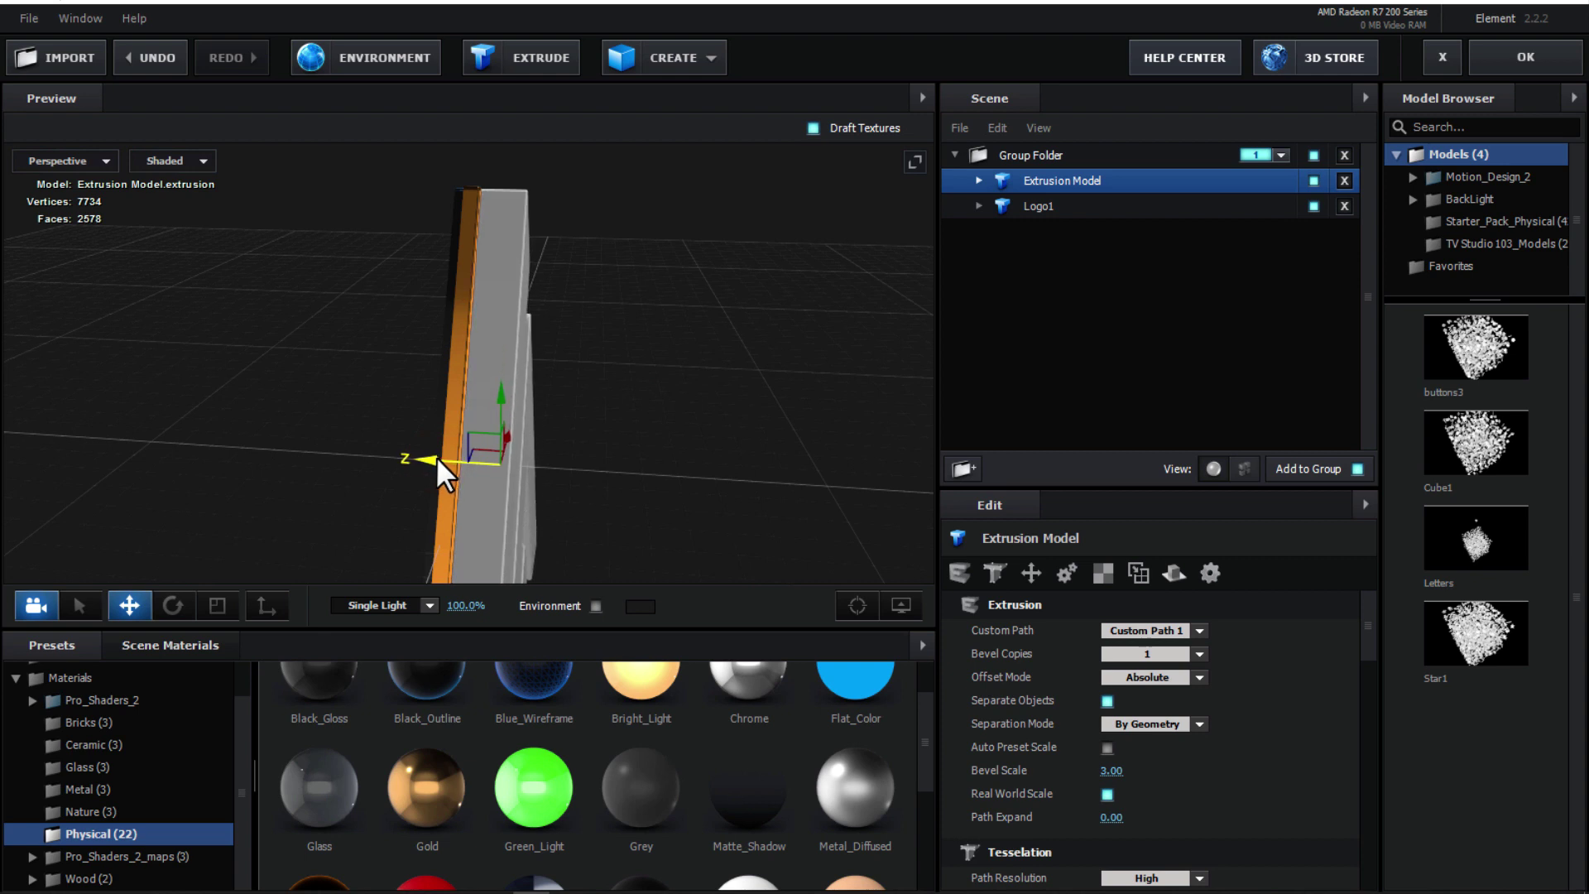
left_click_drag(662, 418, 665, 420)
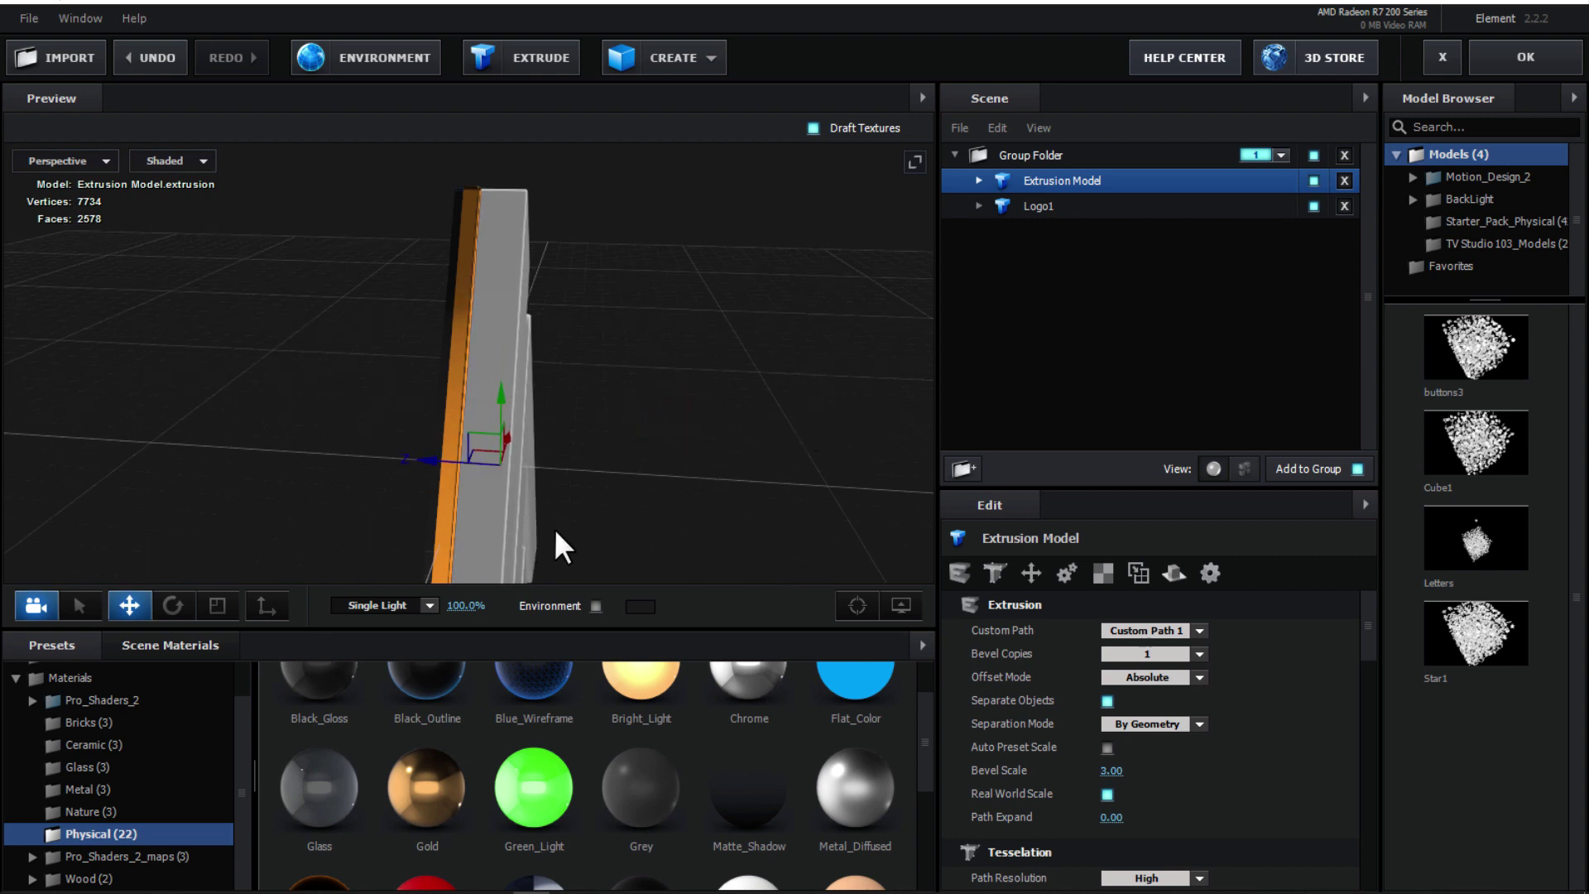
Step: Delete the unused white Bevel 2 material and the first Bevel 1 material from the scene materials
left_click(185, 638)
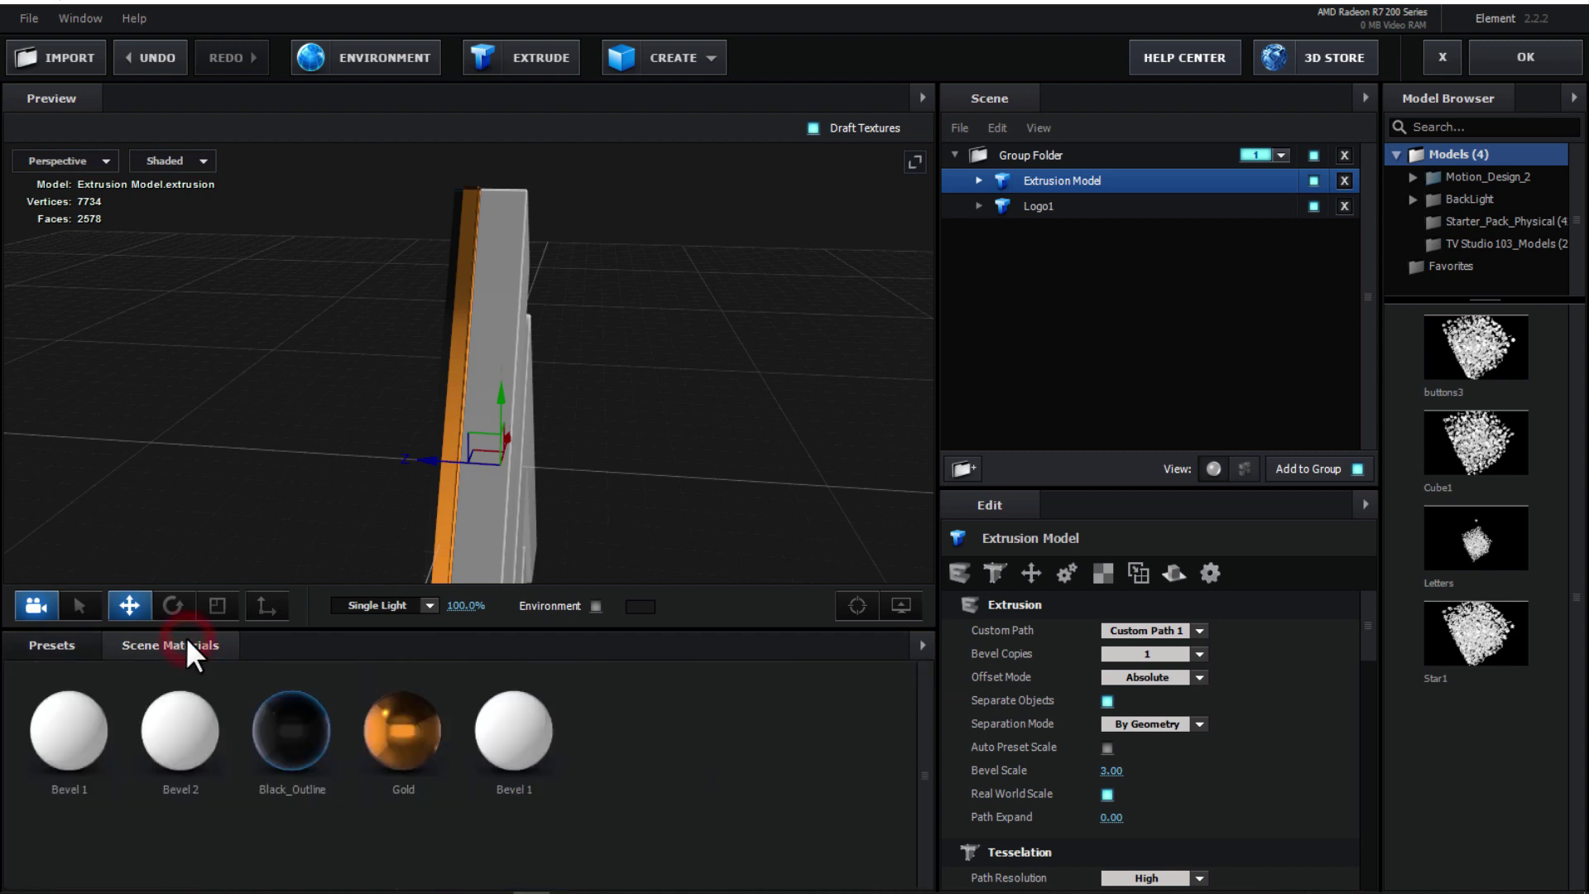
right_click(174, 718)
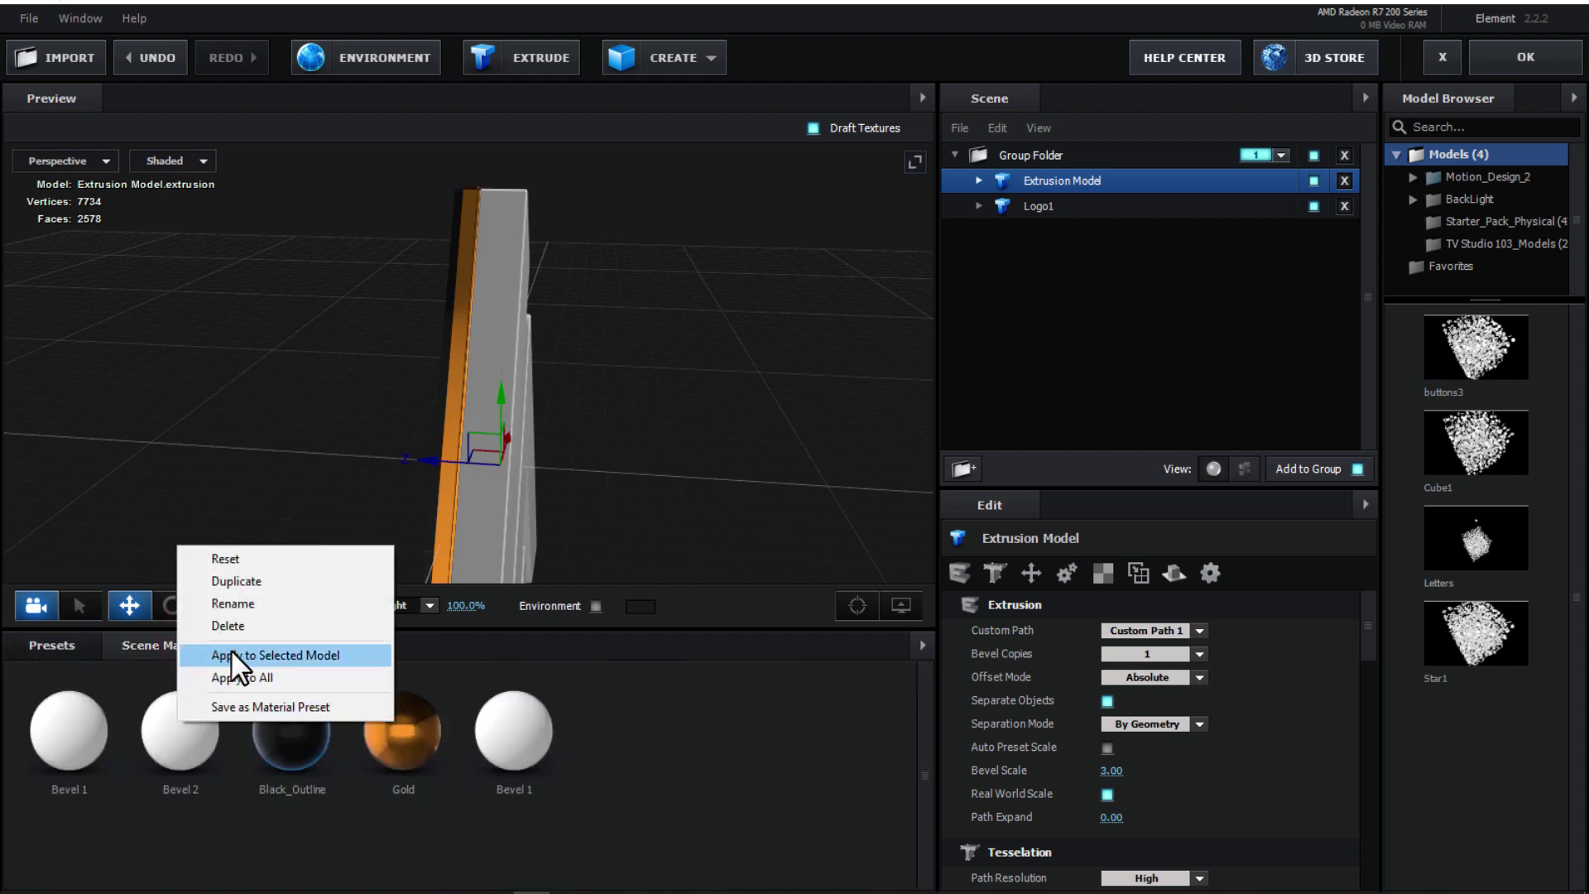
left_click(236, 628)
left_click(131, 787)
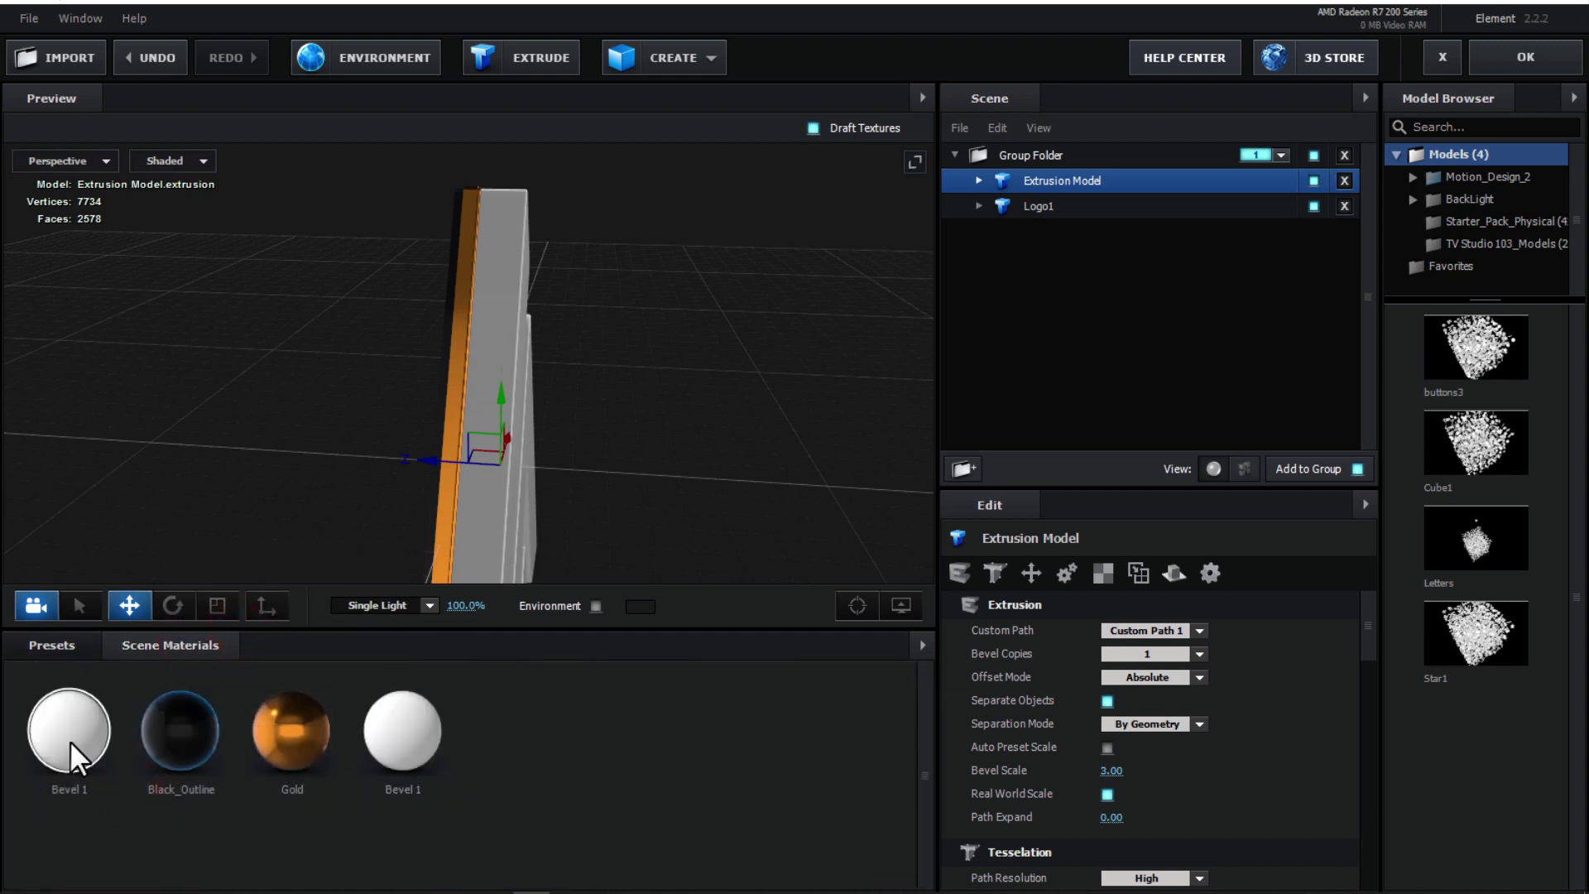
right_click(70, 741)
left_click(117, 652)
left_click(106, 791)
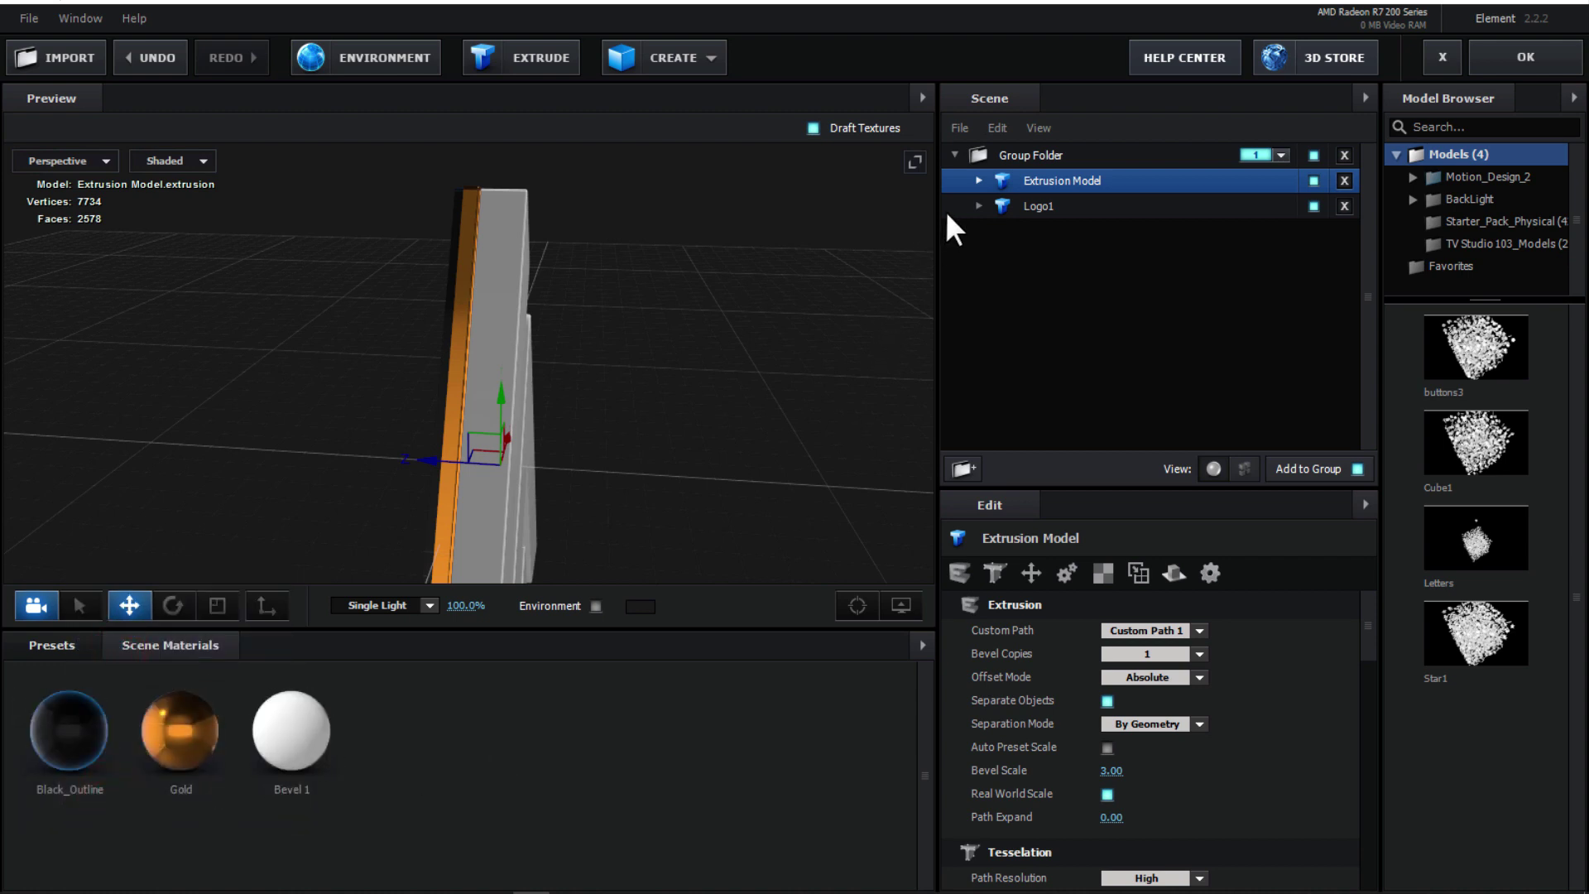
Step: Assign Custom Layer 3 (Texture Hud.mp4) as the new extrusion's Bevel 1 diffuse texture and set its brightness to 50%
left_click(975, 179)
left_click(1081, 205)
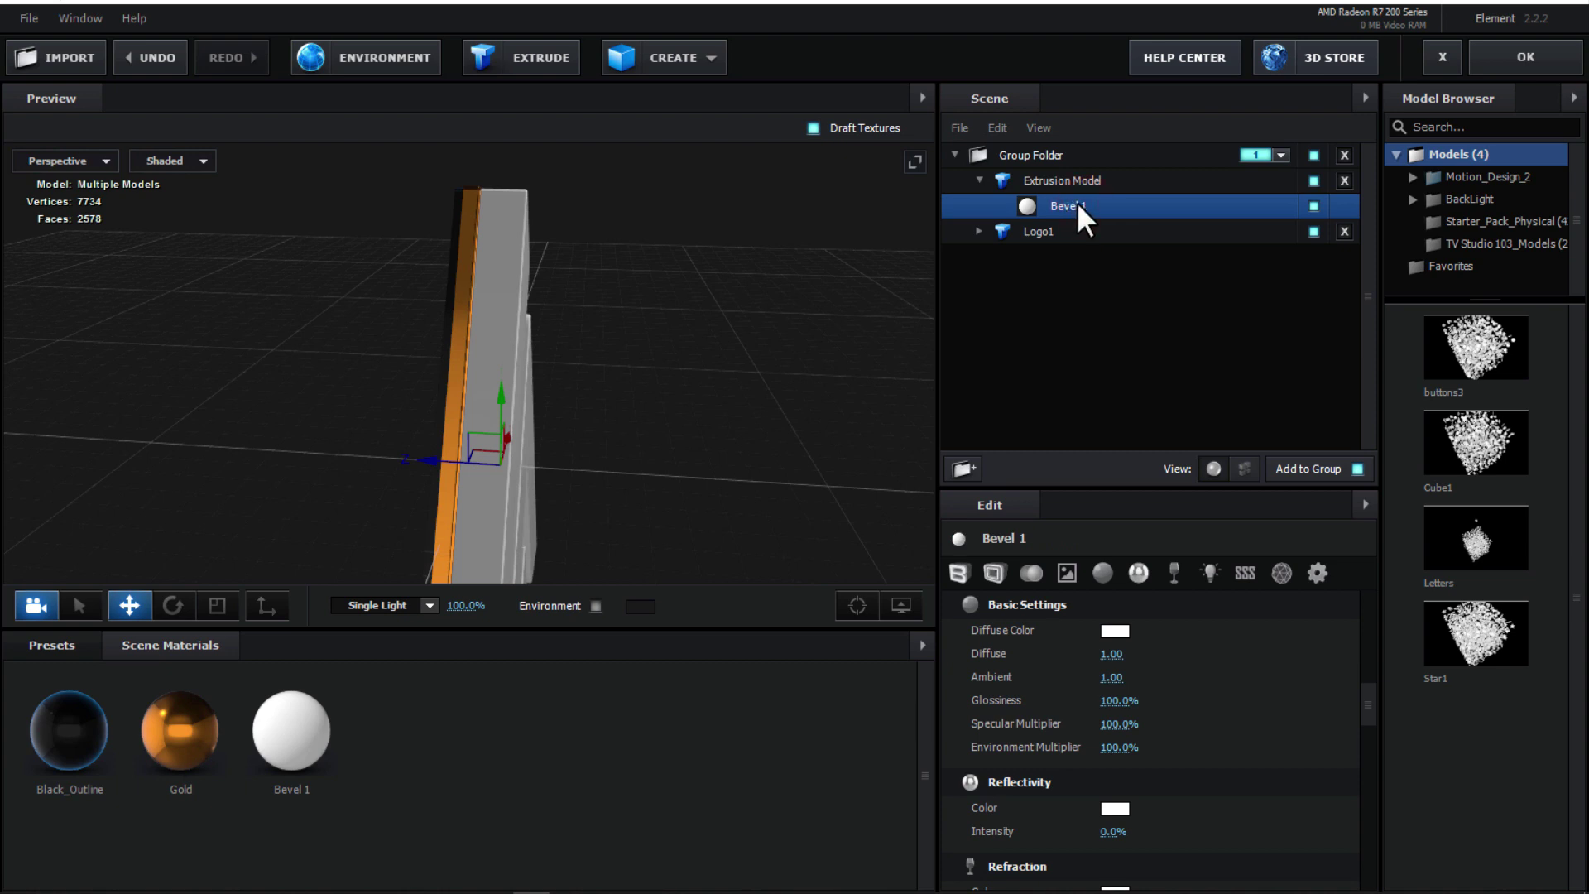
left_click(1065, 570)
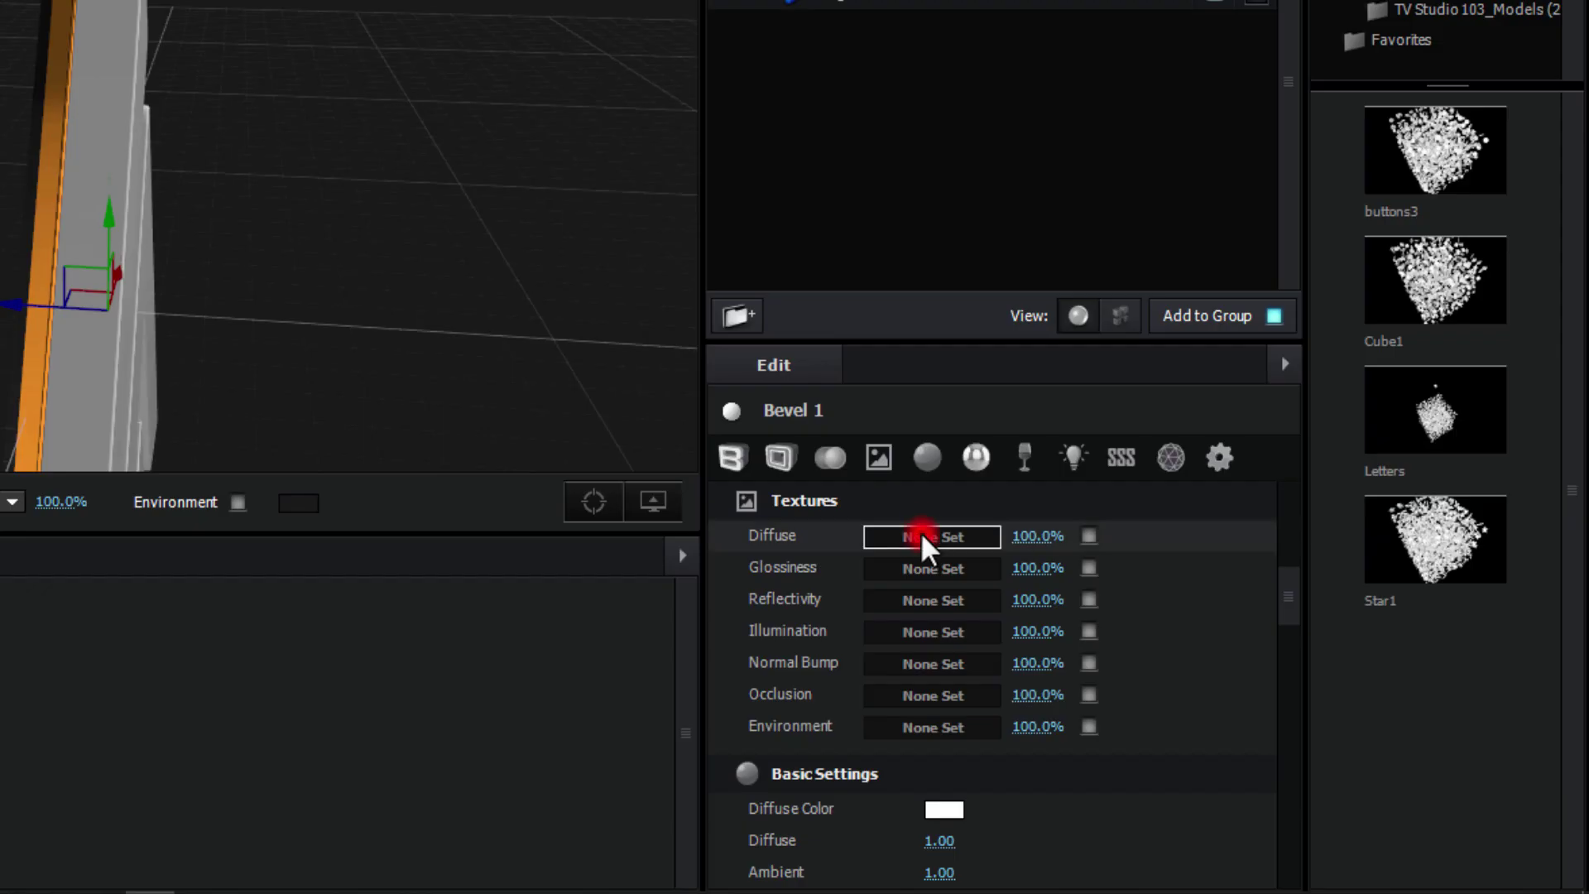
left_click(1106, 632)
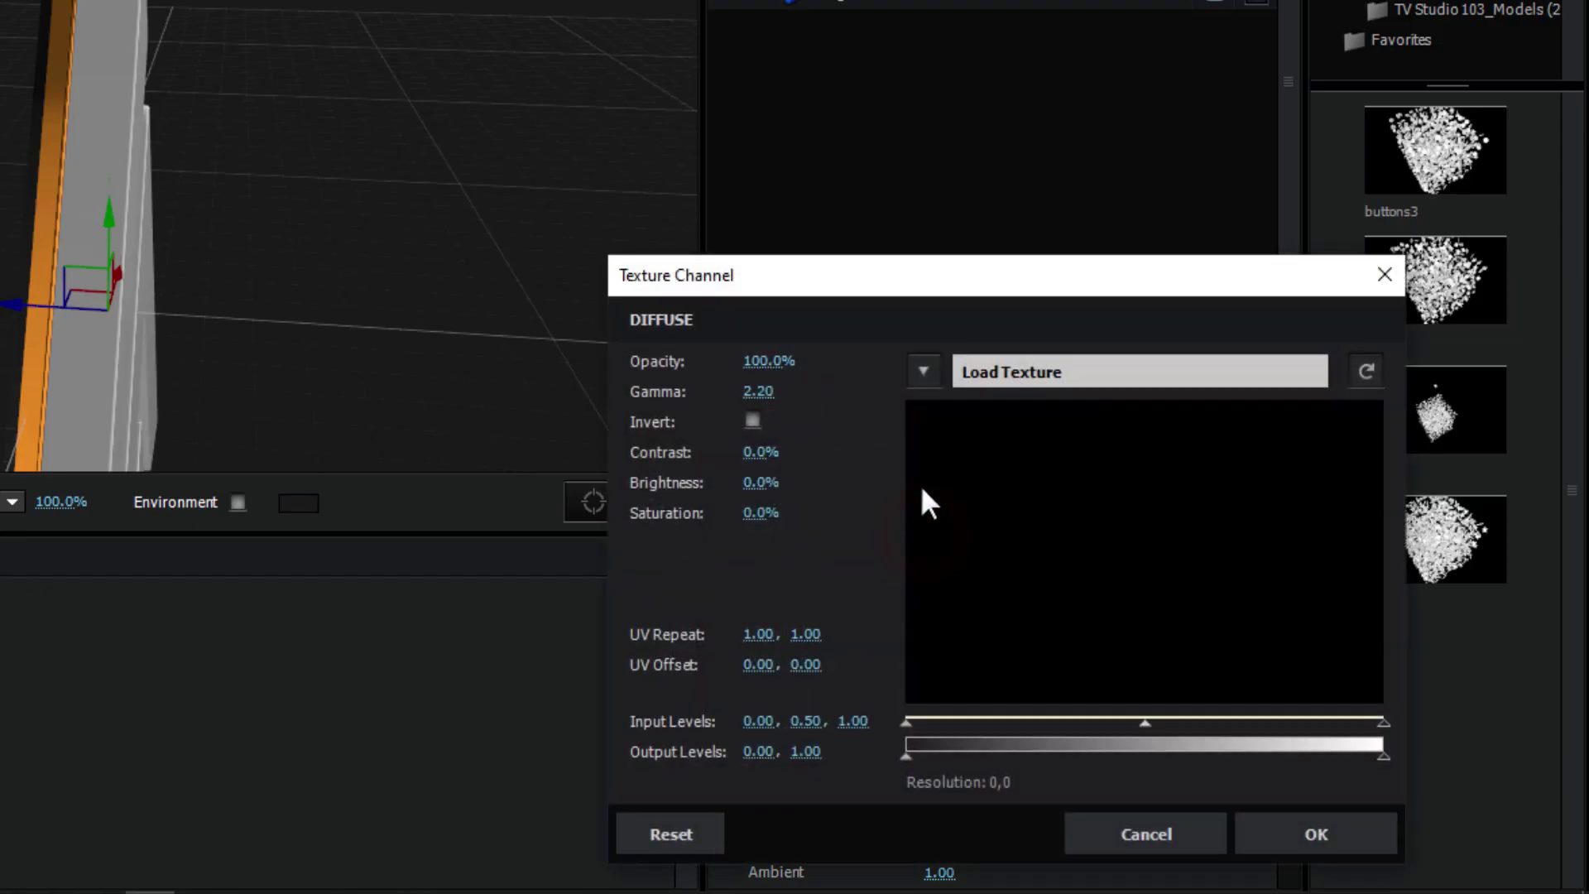
left_click(925, 373)
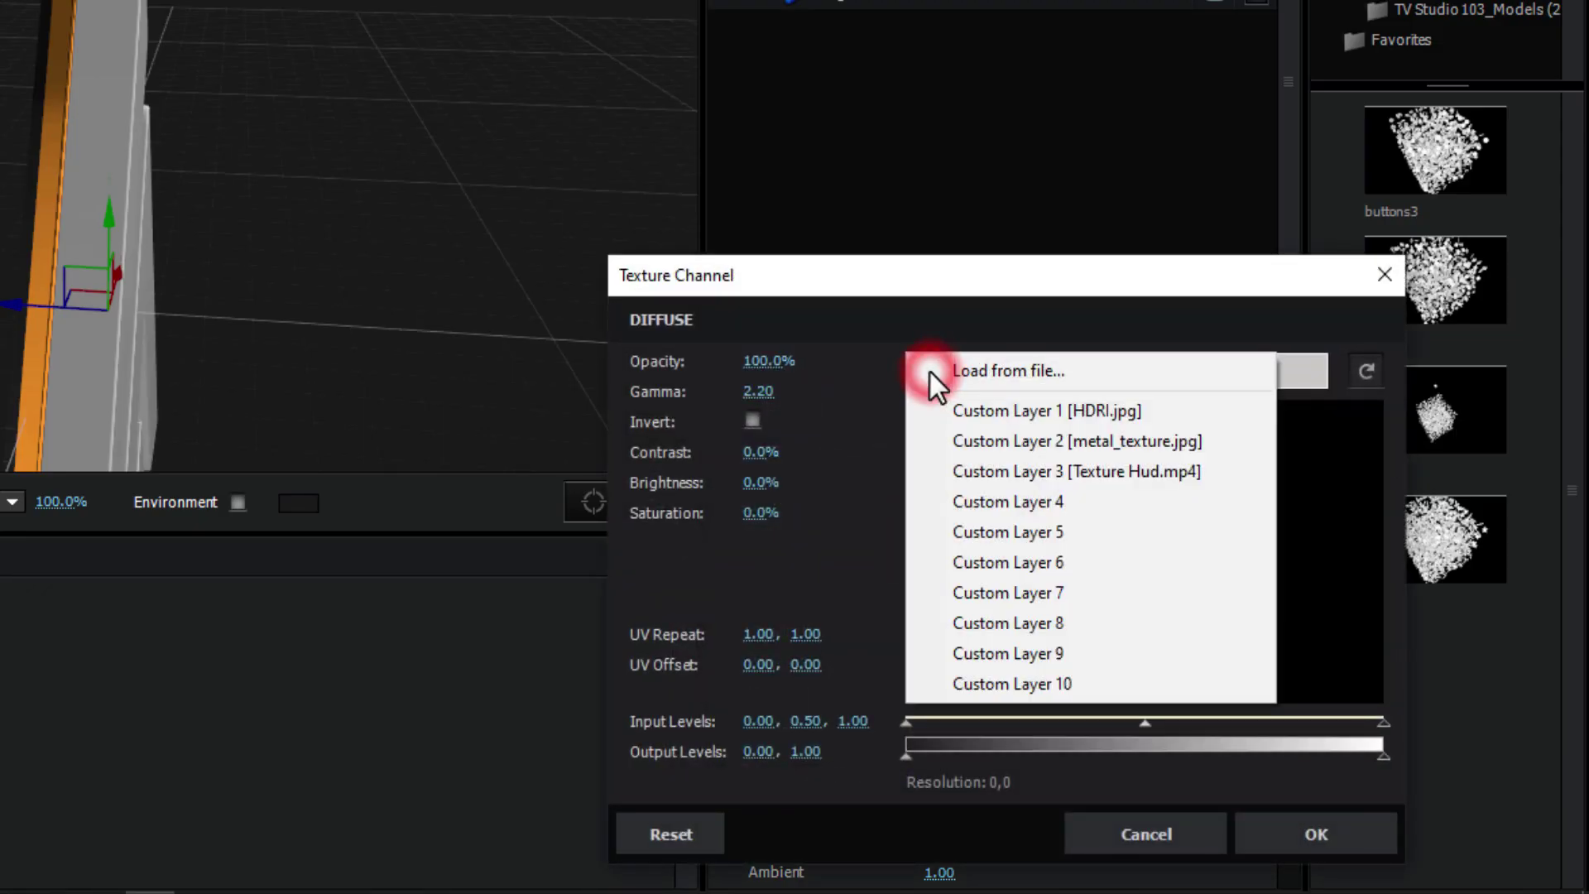
left_click(1061, 472)
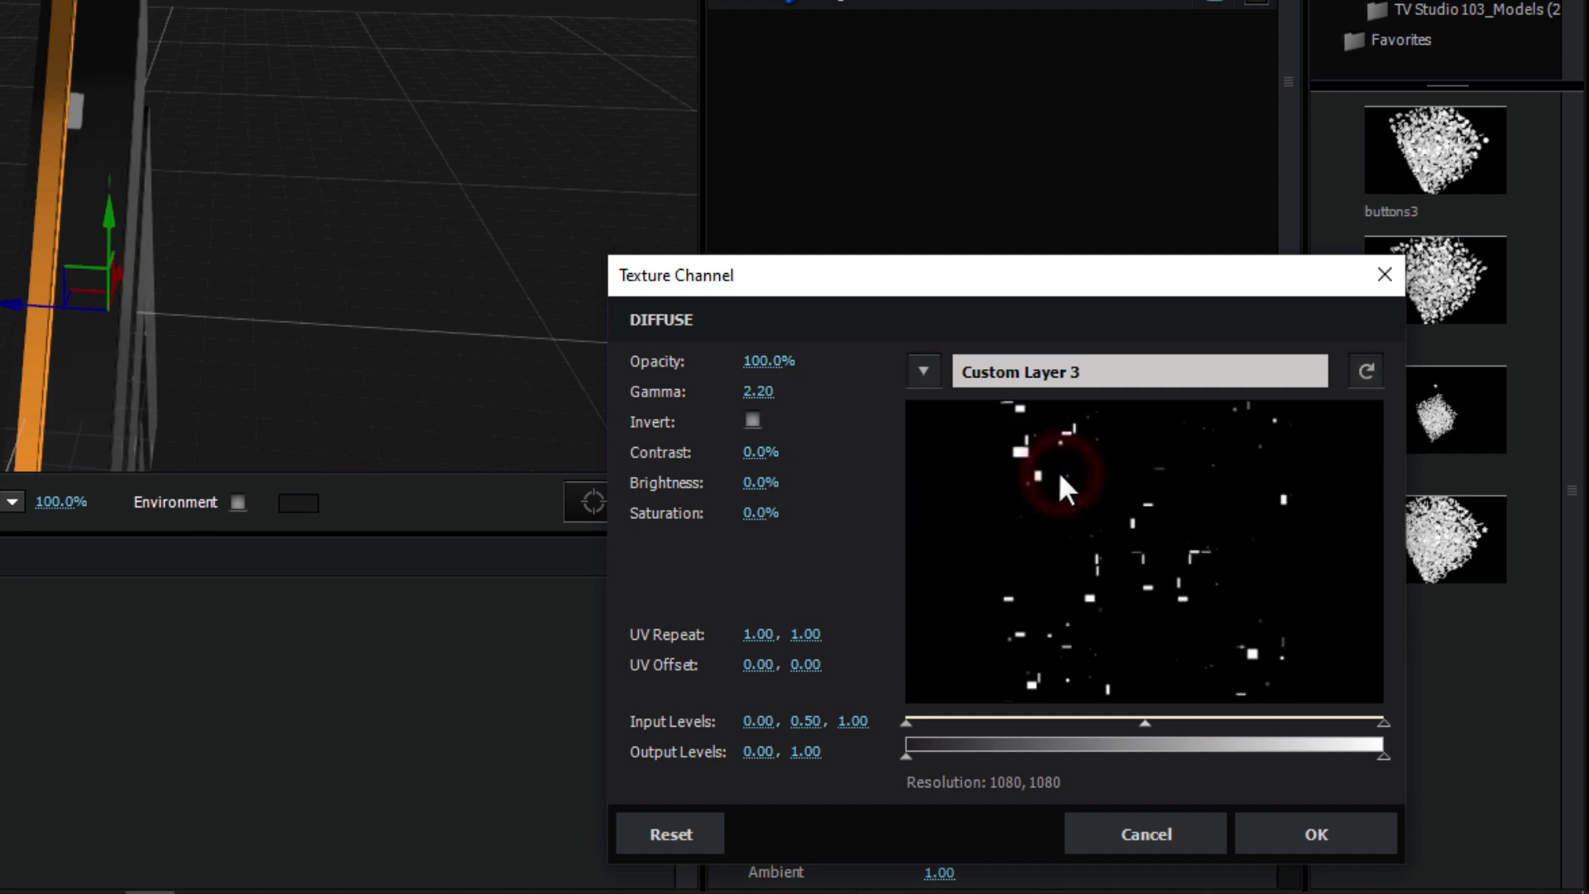
left_click(754, 483)
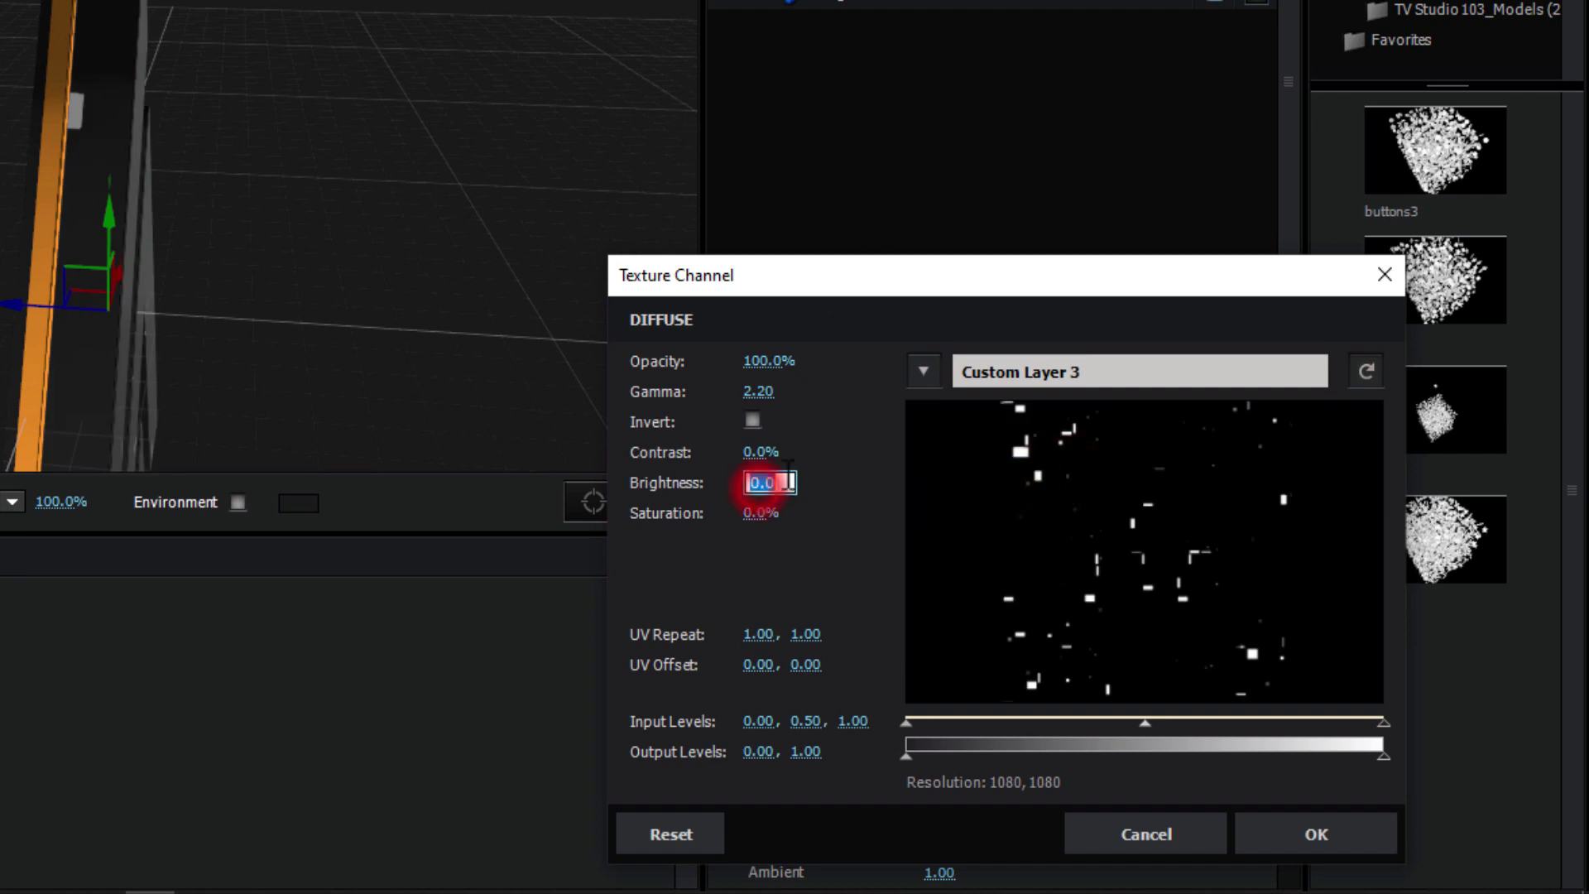
type("50")
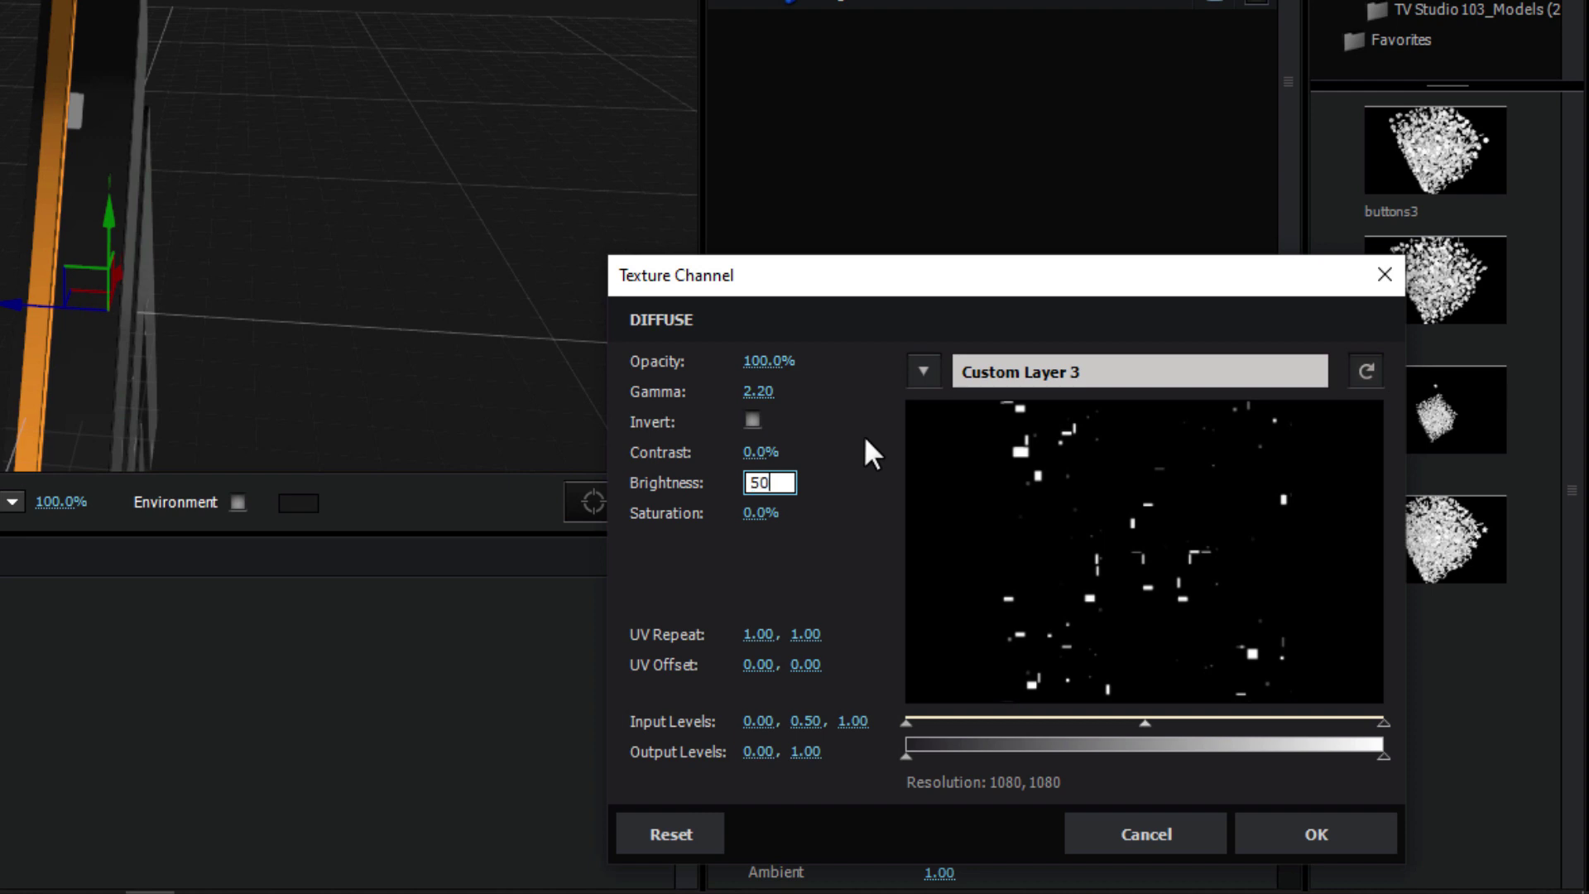
key("Return")
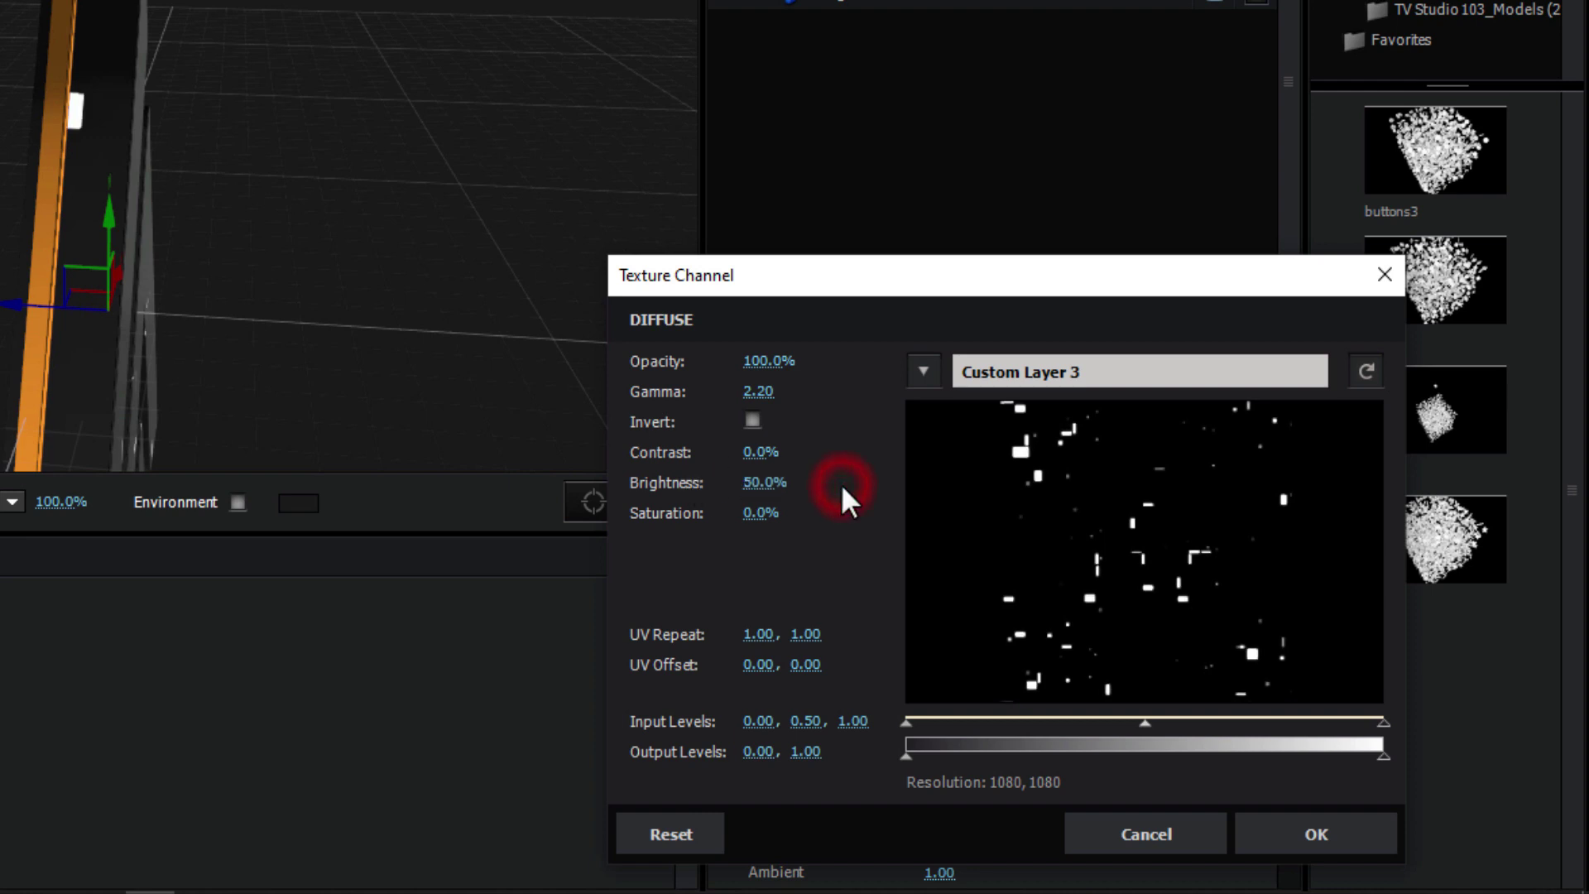
left_click(1312, 836)
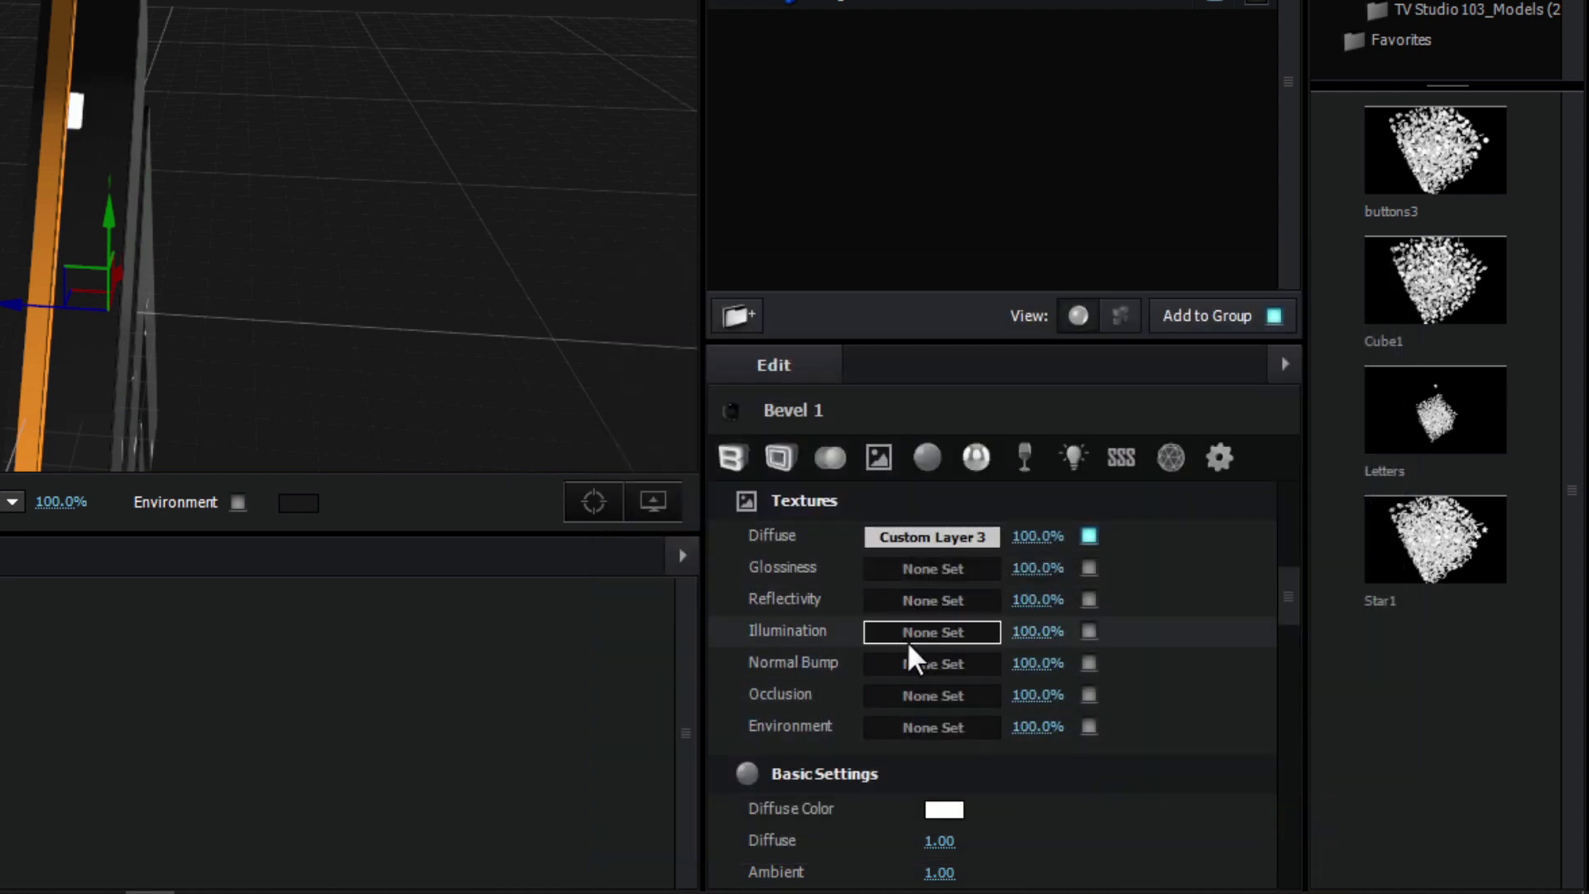
Step: Assign Custom Layer 3 (Texture Hud.mp4) to the illumination texture channel of the Bevel 1 material
left_click(932, 632)
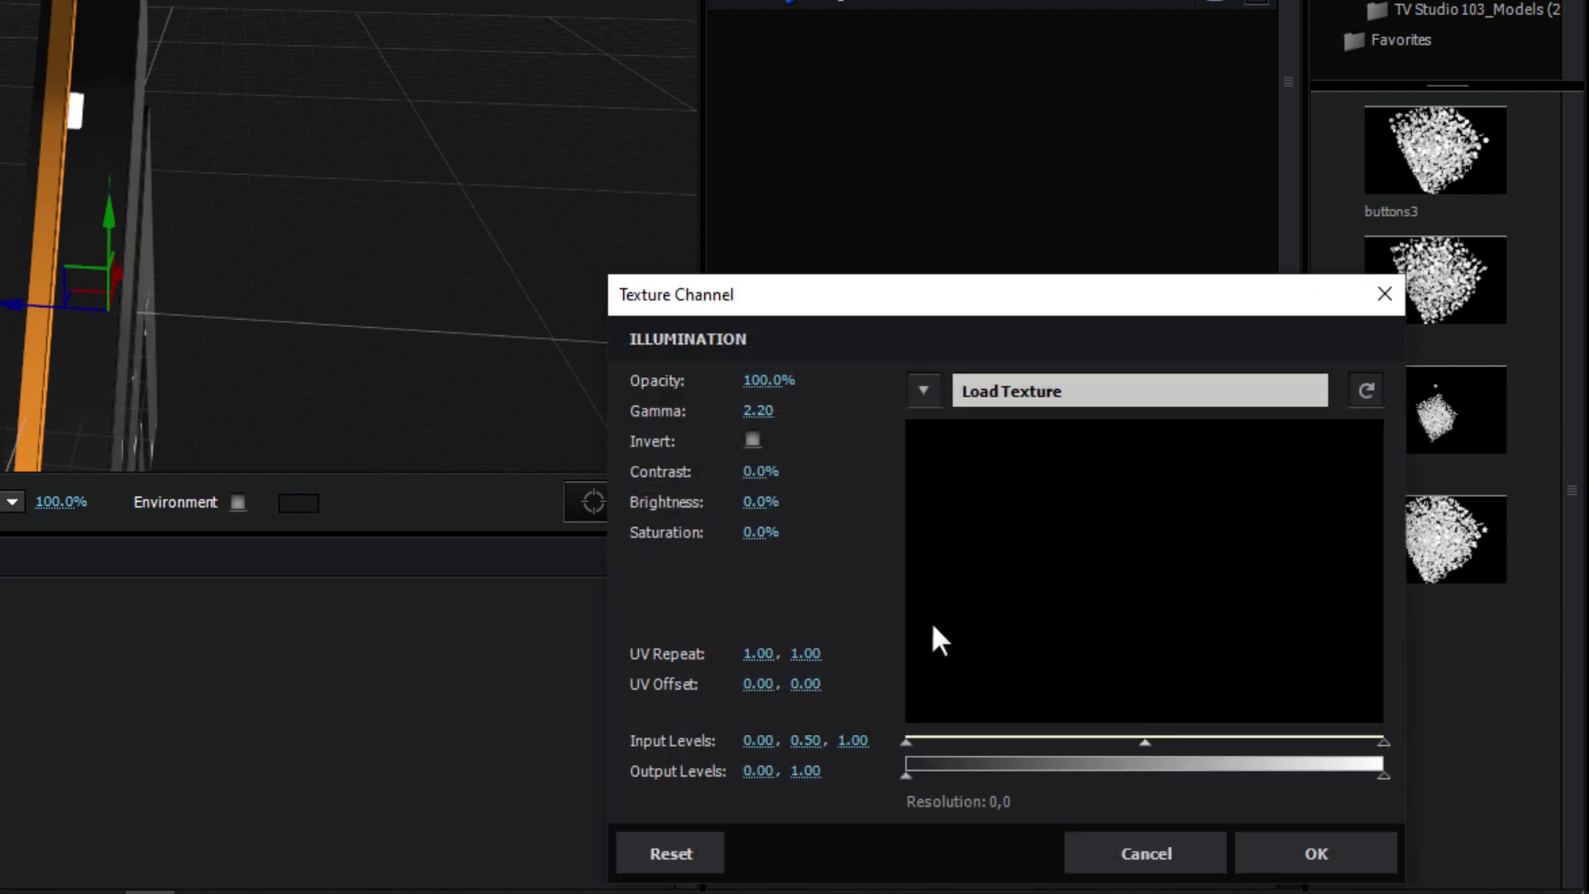
left_click(919, 391)
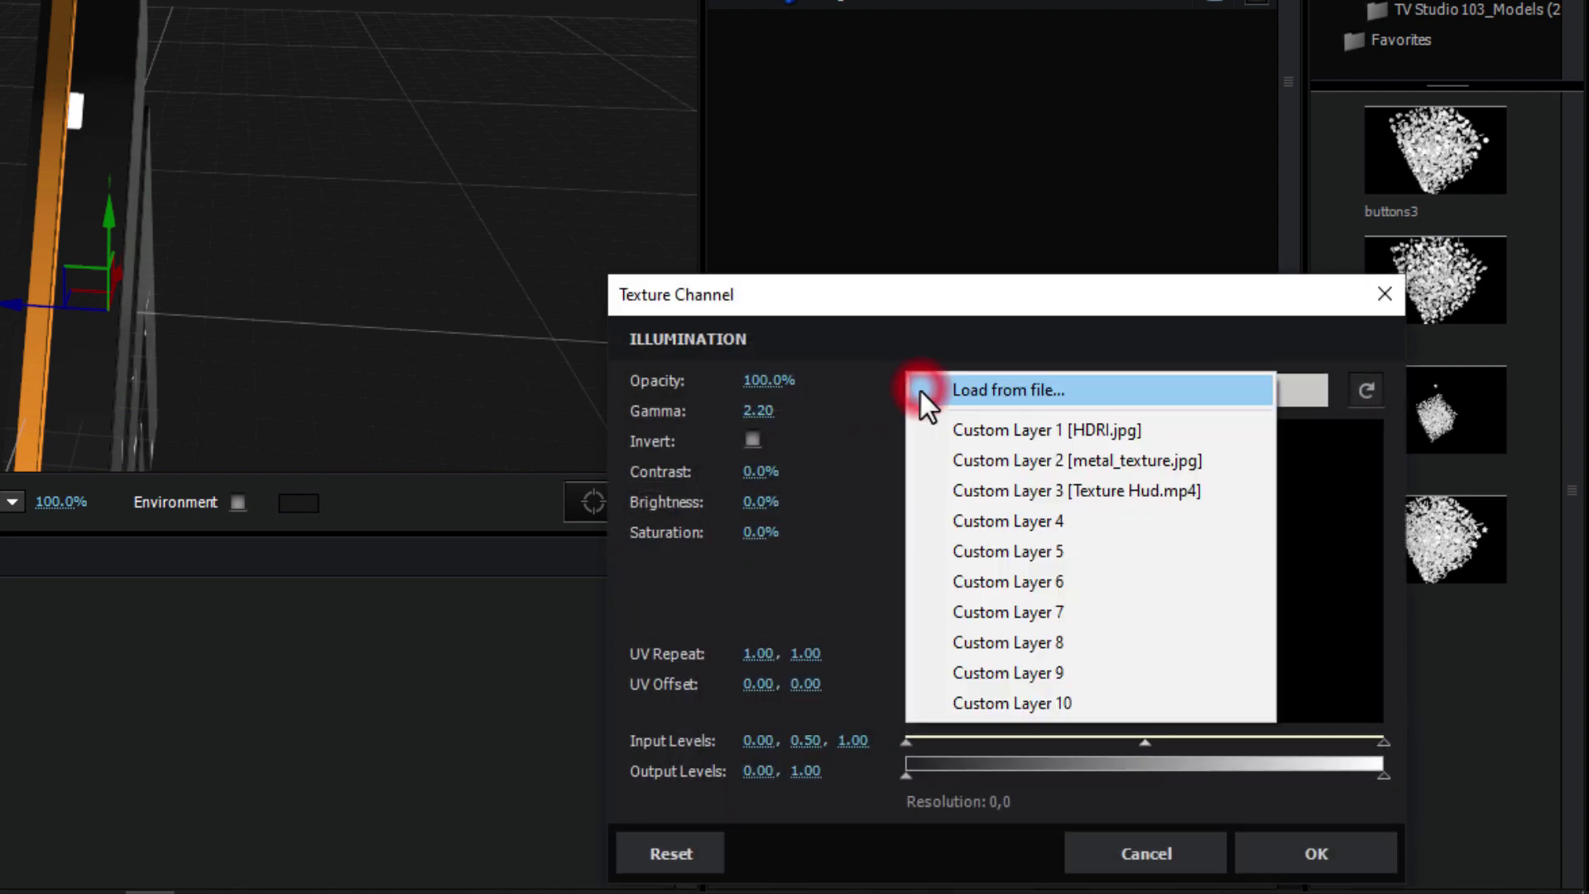
left_click(1008, 498)
left_click(751, 504)
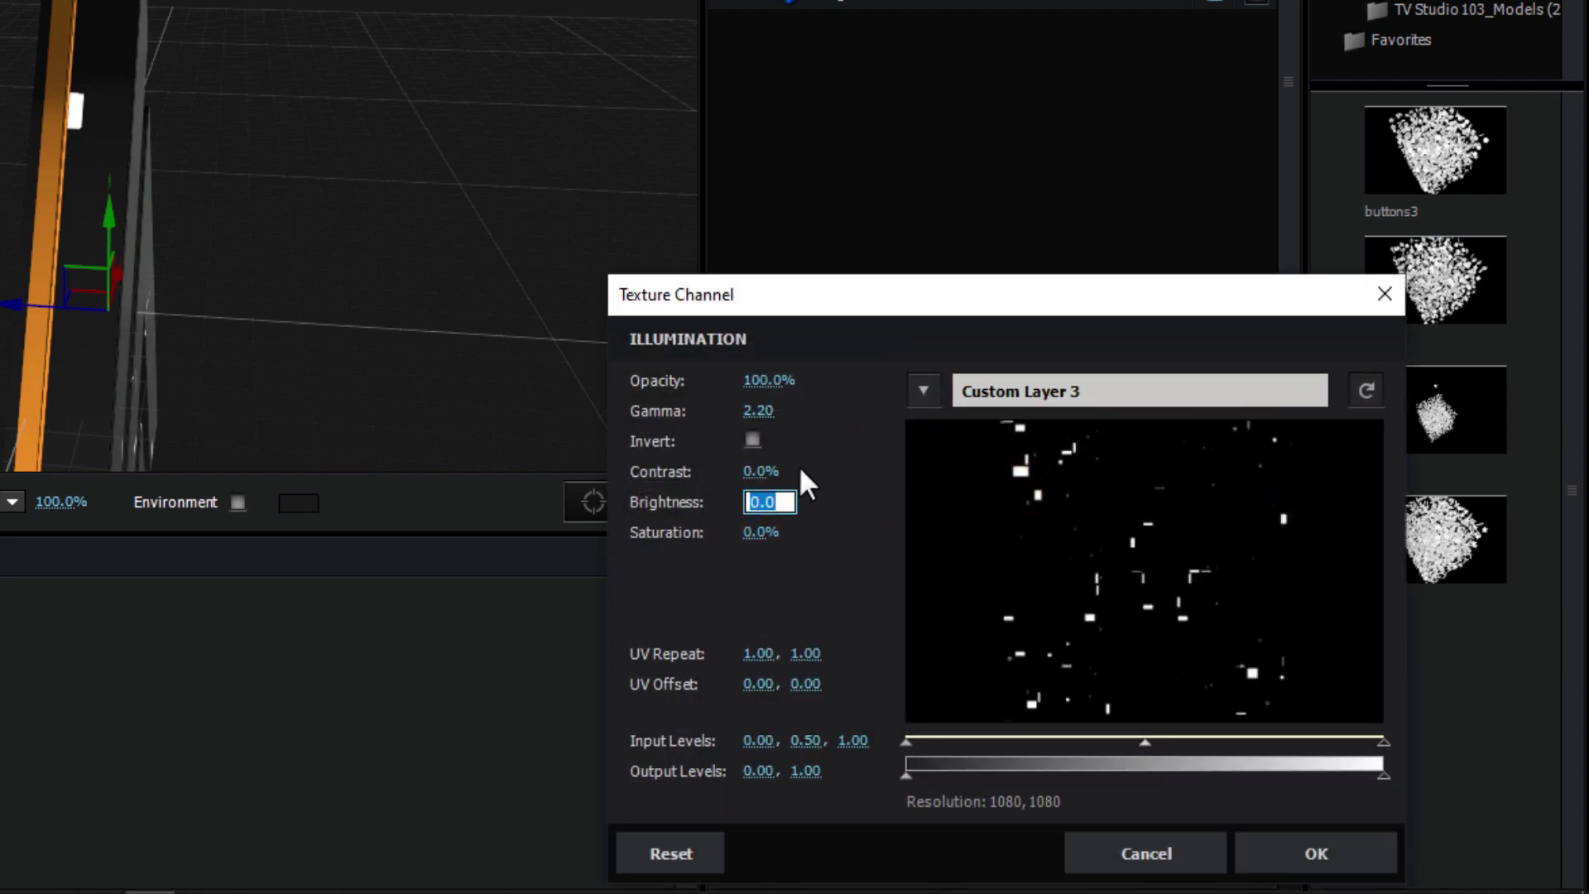
left_click(1329, 852)
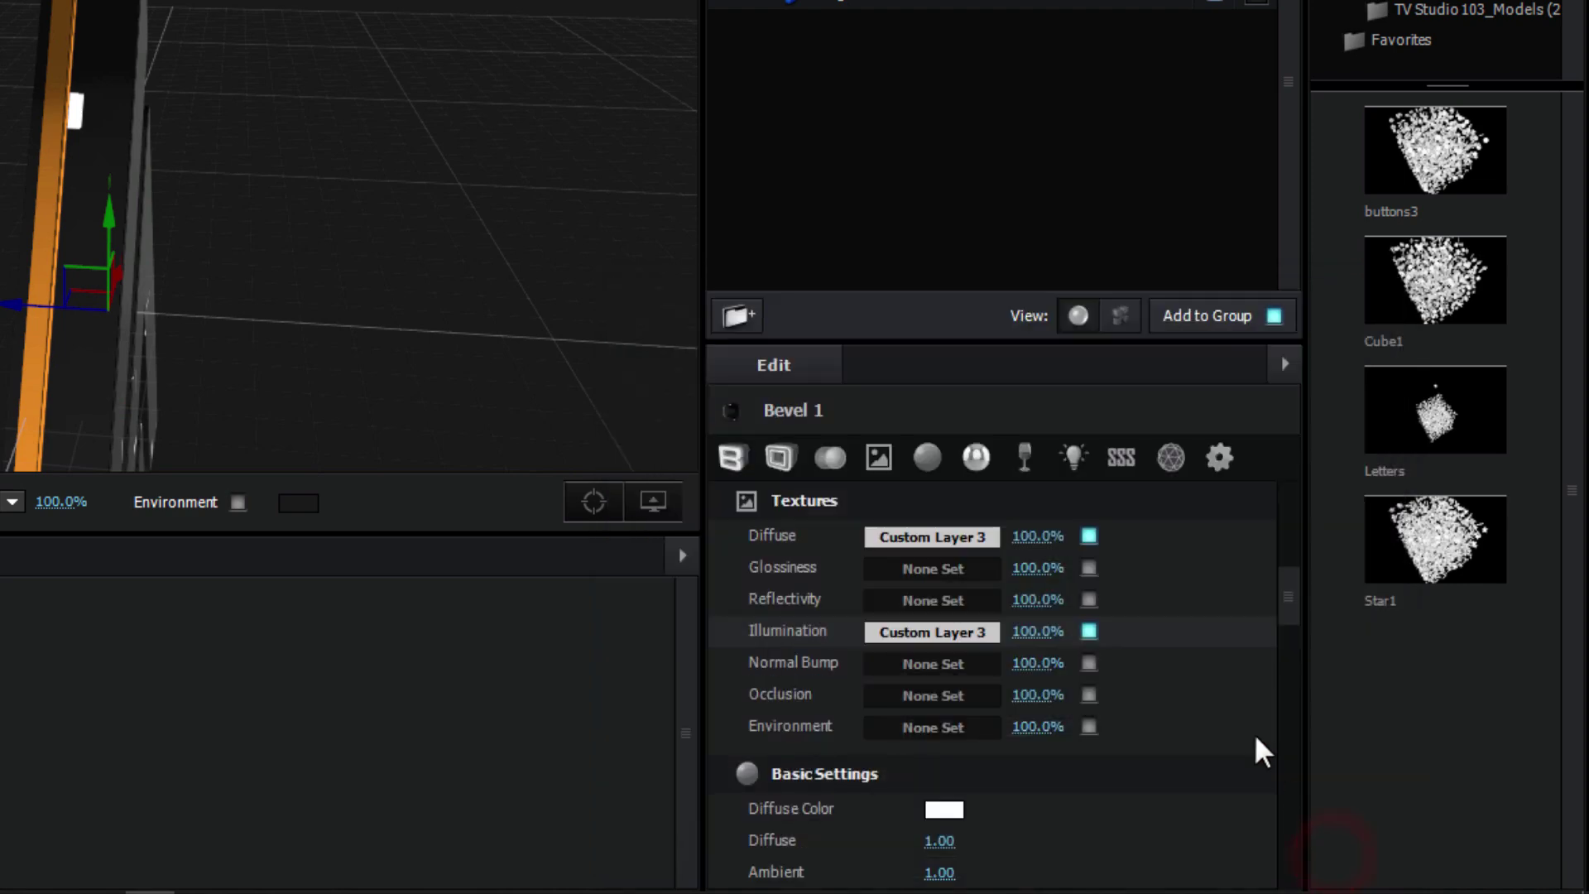
Step: Change the Bevel 1 material's diffuse color to a vivid blue, about 114BEF
scroll(1042, 703, "down", 1)
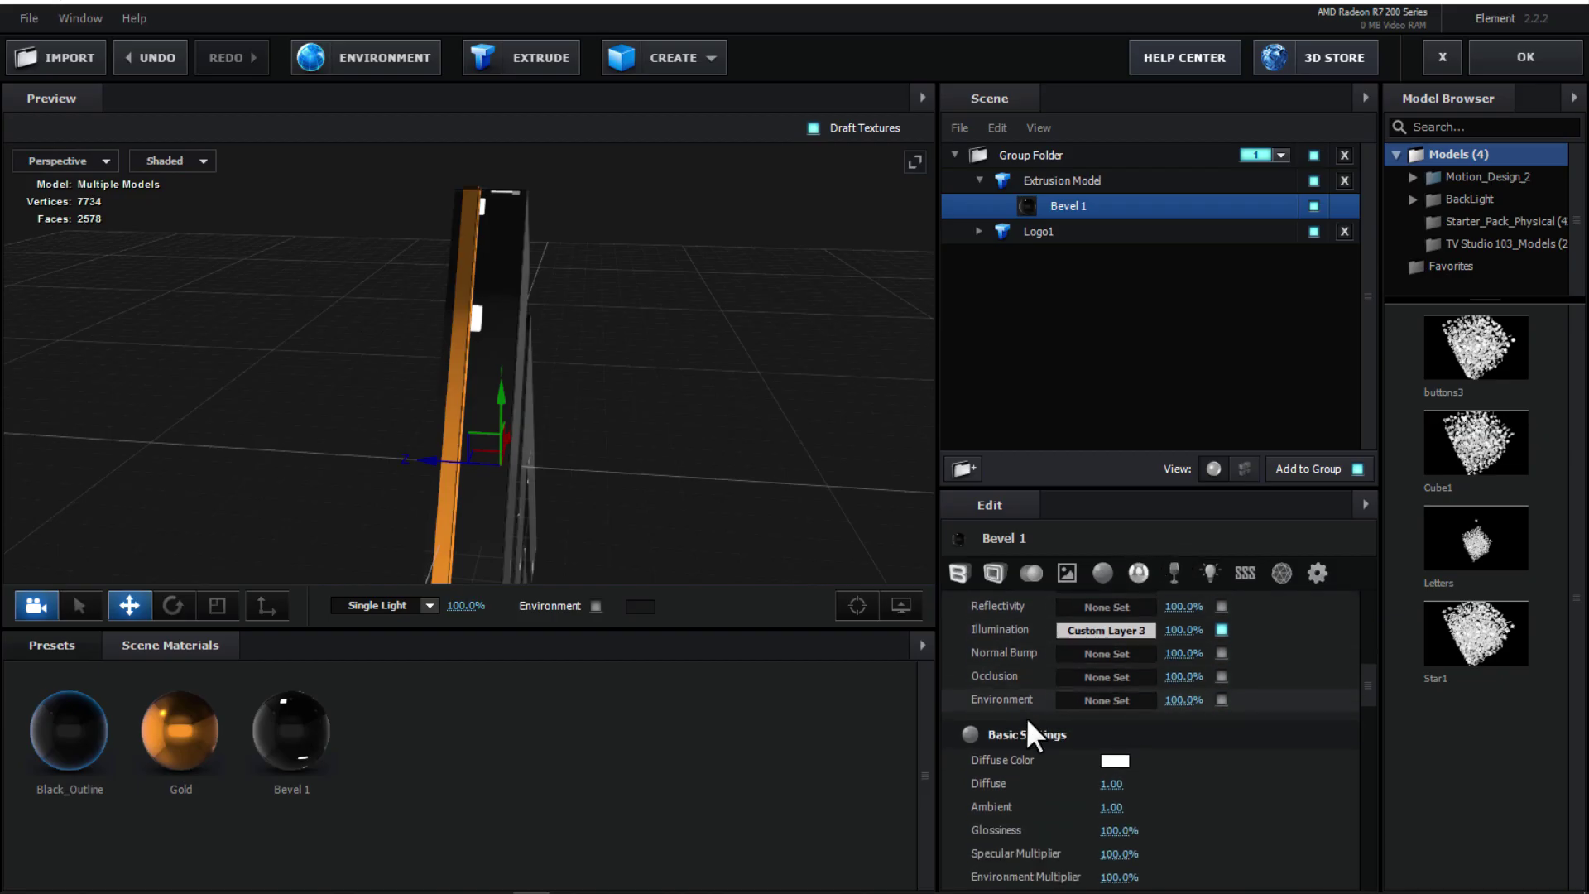
left_click(1115, 759)
left_click(1101, 661)
left_click(1179, 654)
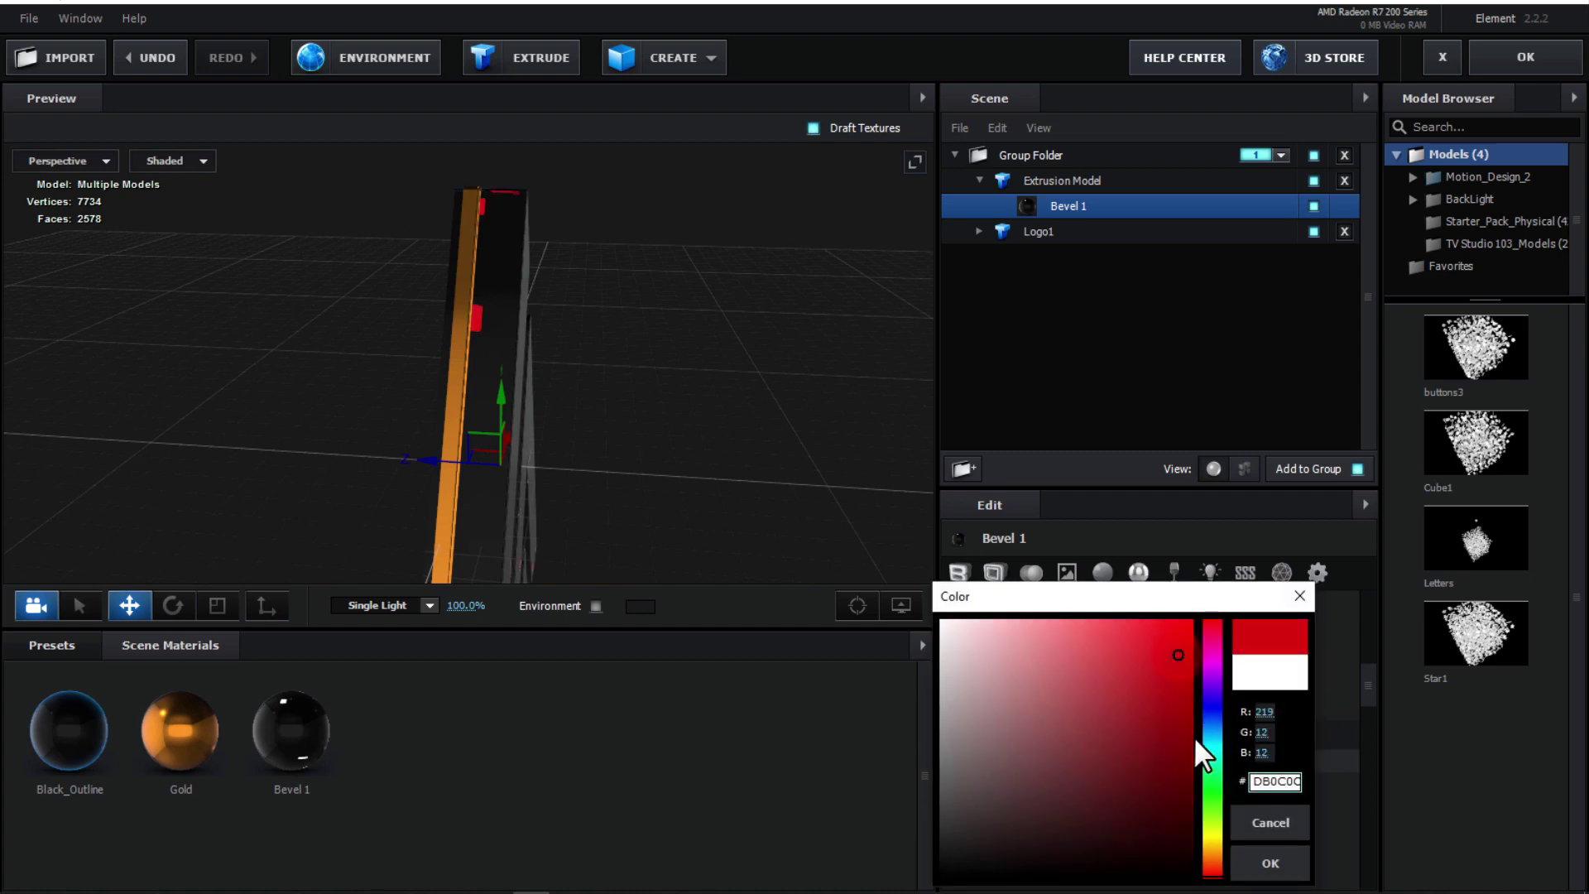
left_click(1129, 766)
left_click(1175, 674)
left_click(1213, 716)
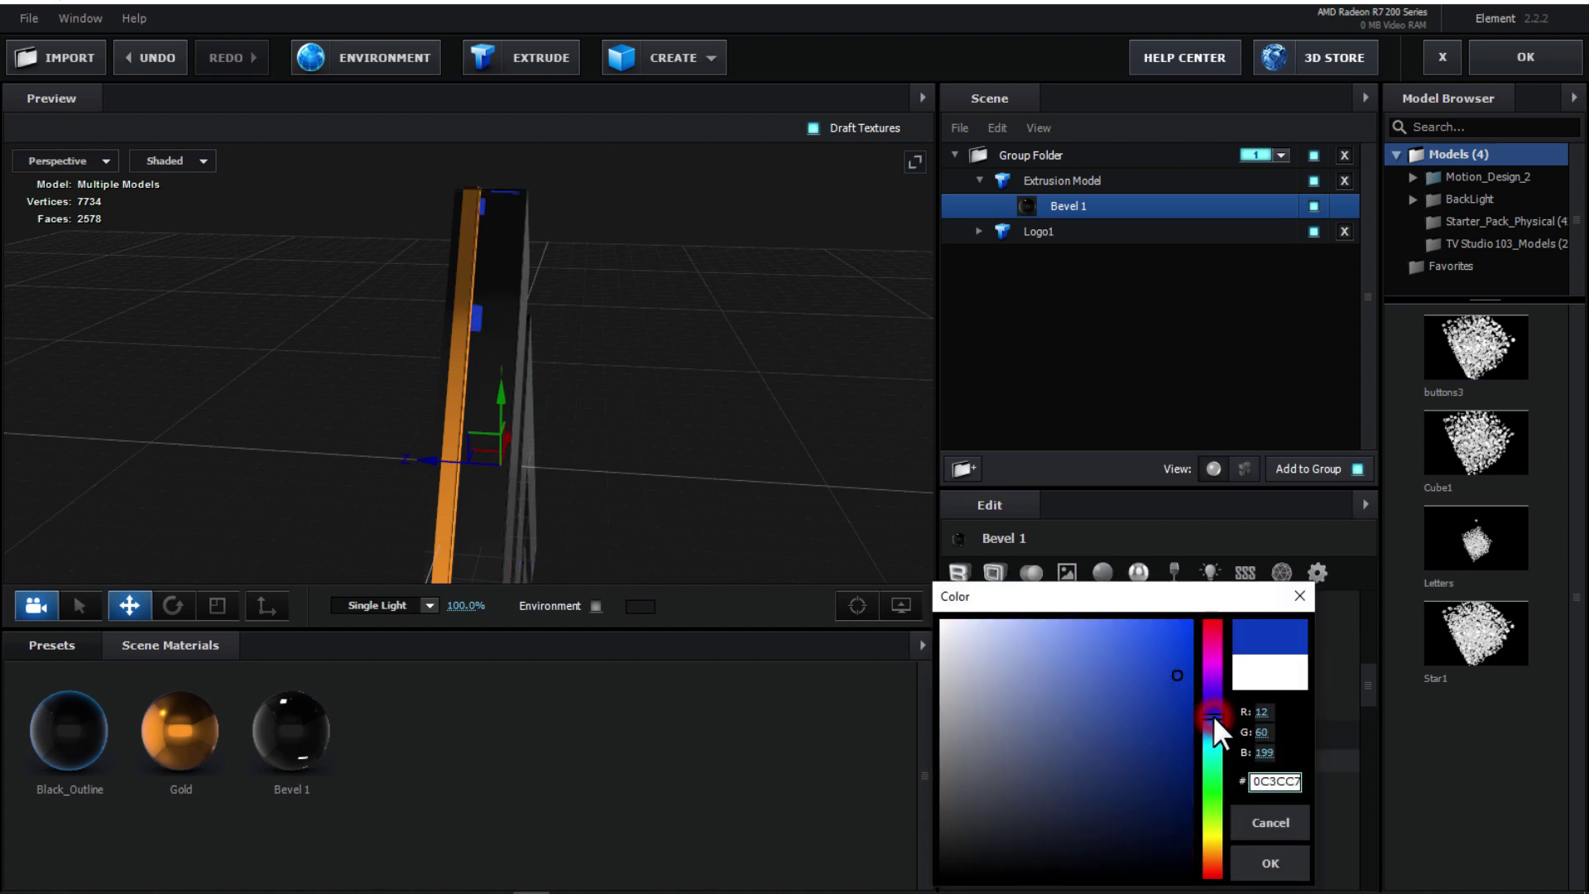
left_click_drag(1162, 663, 1174, 634)
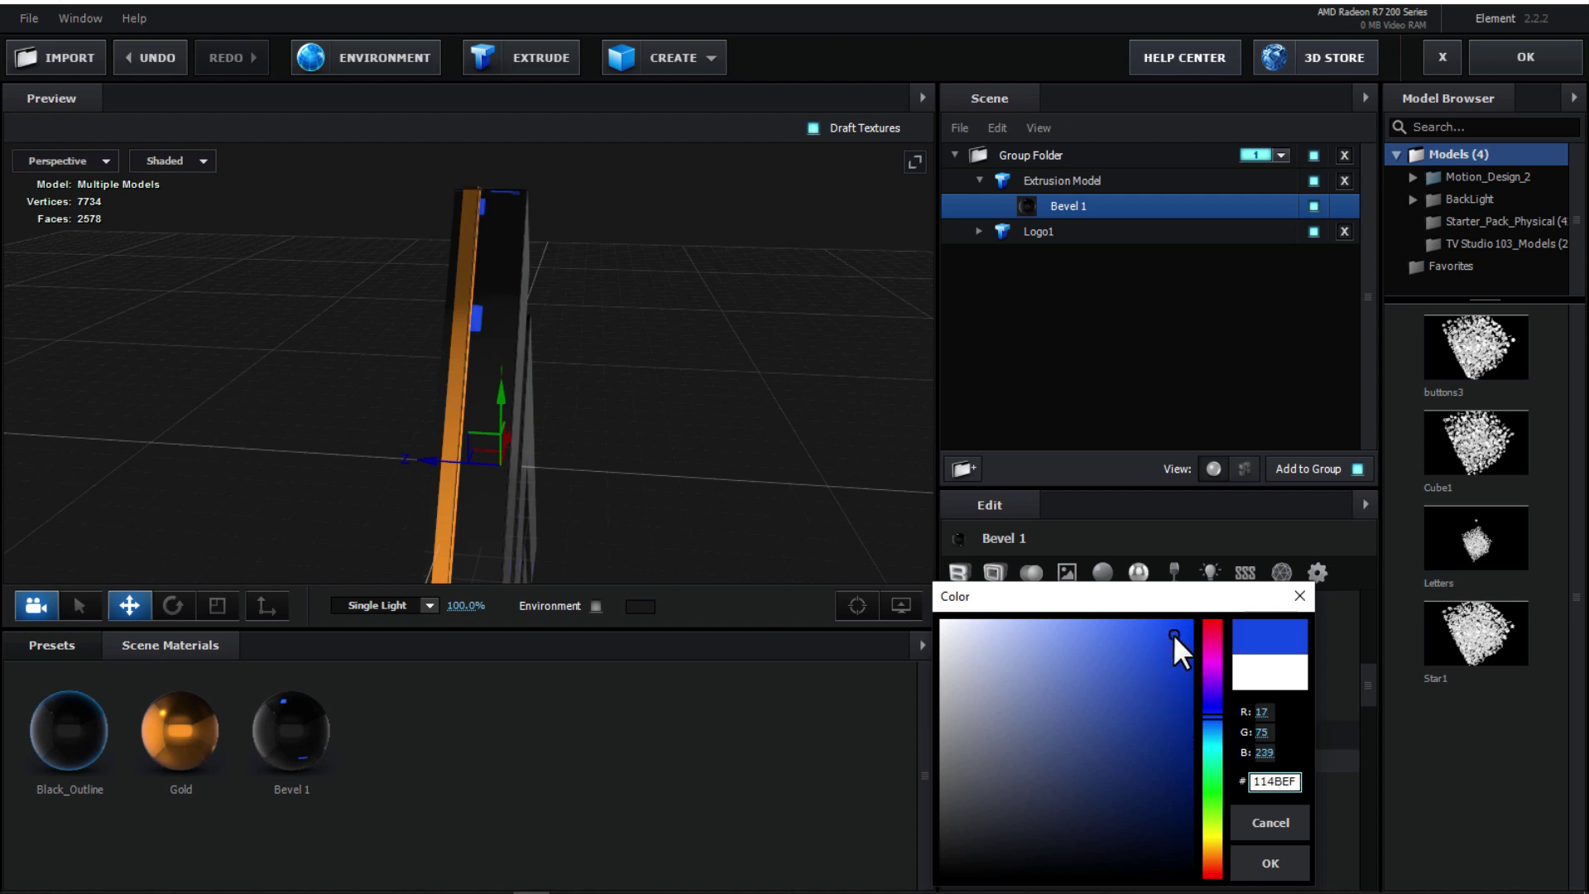
left_click(1266, 861)
Step: Raise the illumination intensity of the Bevel 1 material so its blue texture details glow brighter
left_click_drag(596, 409, 542, 405)
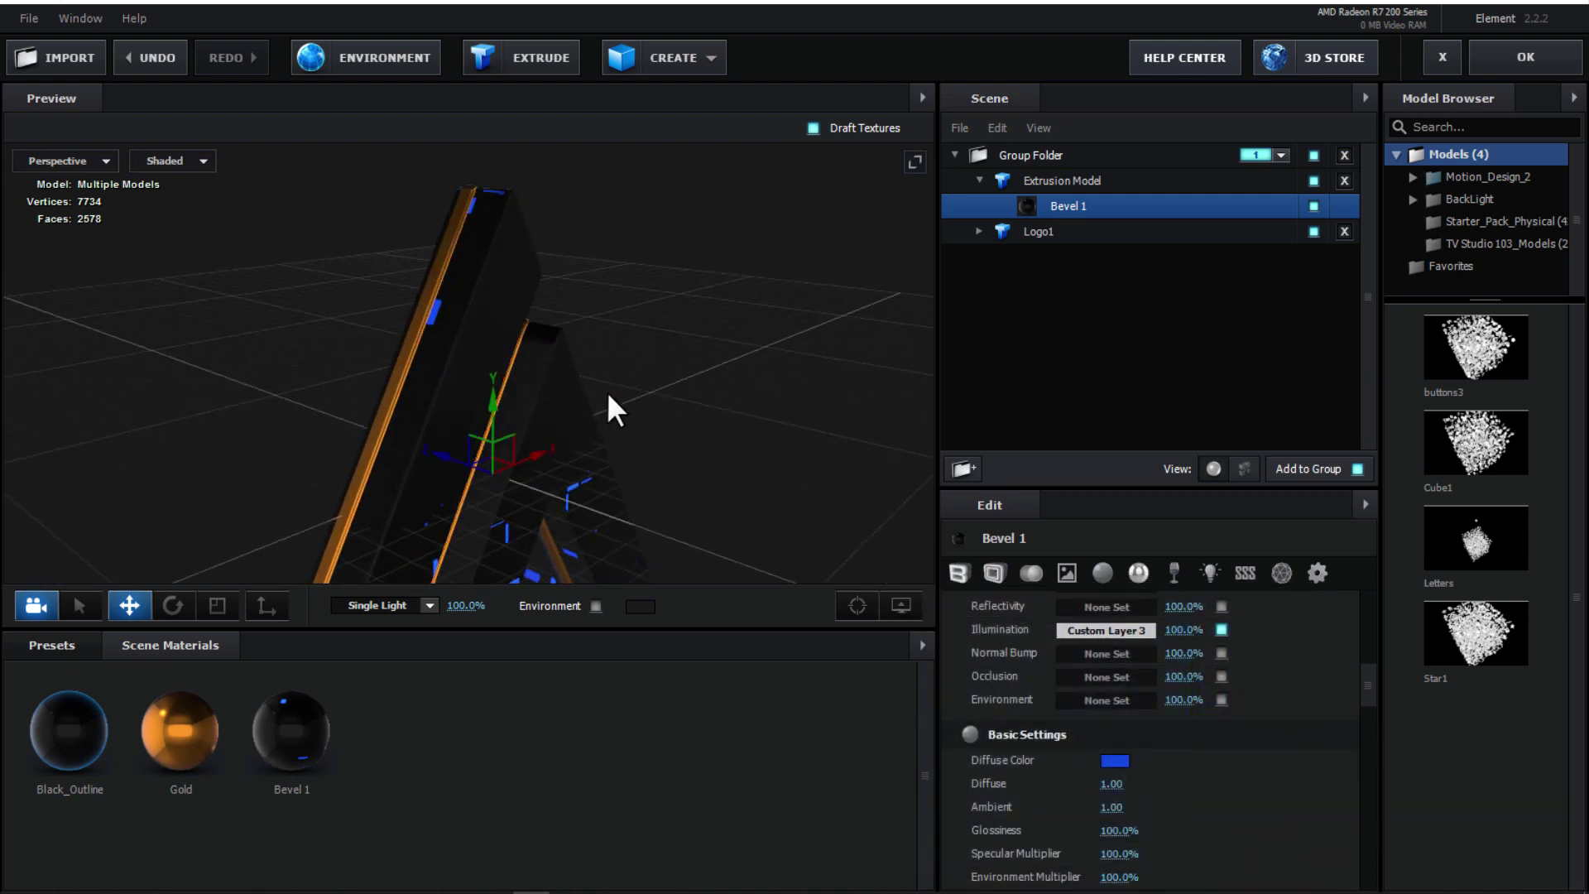
left_click(1136, 575)
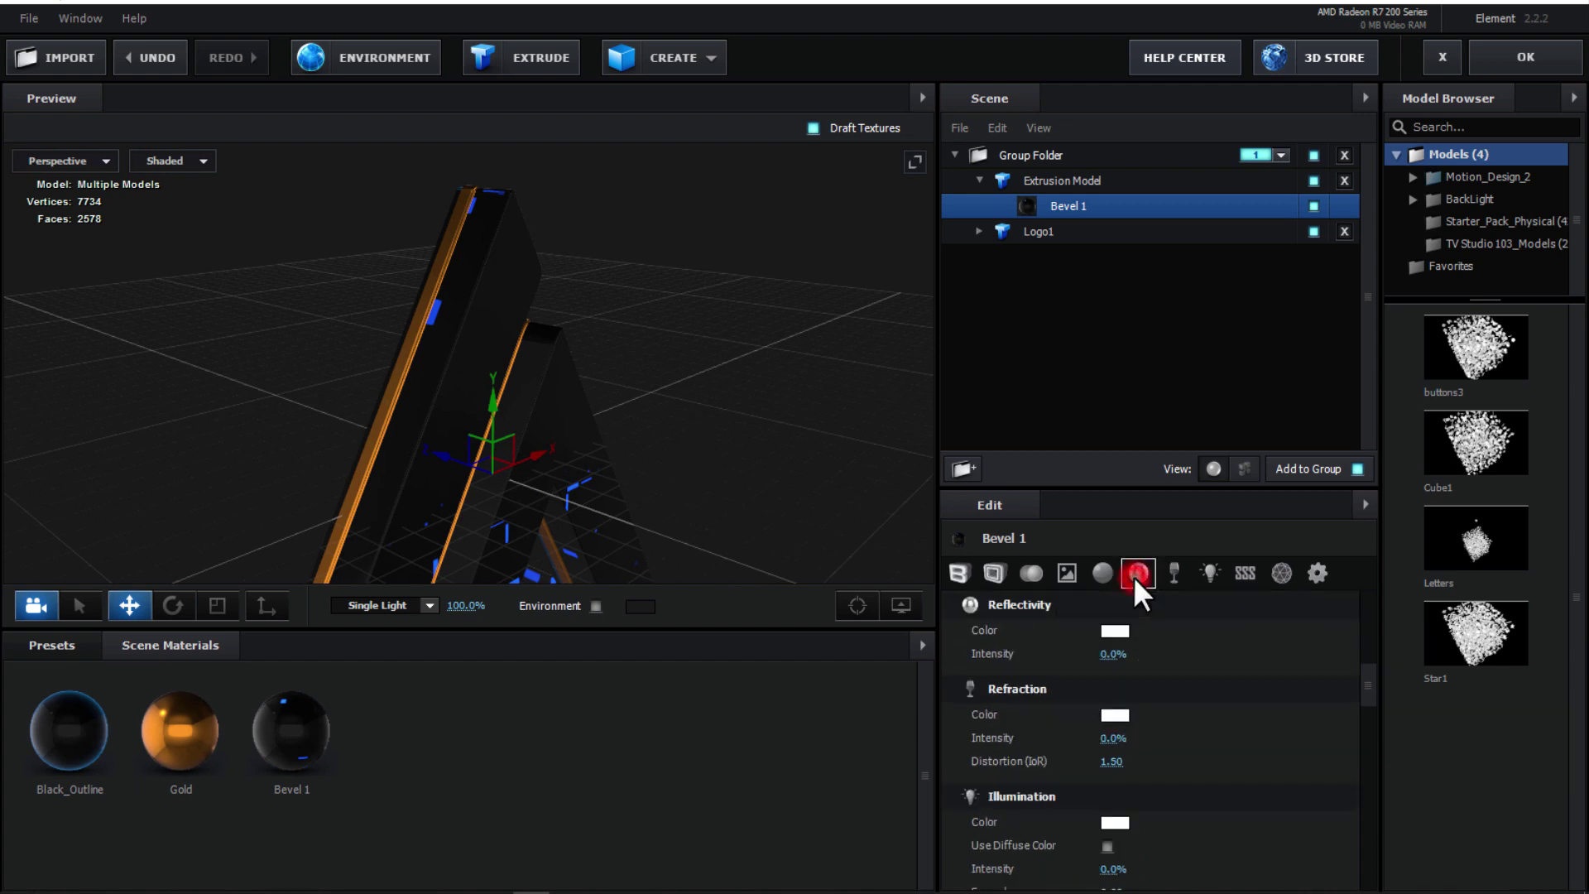
scroll(1177, 728, "down", 2)
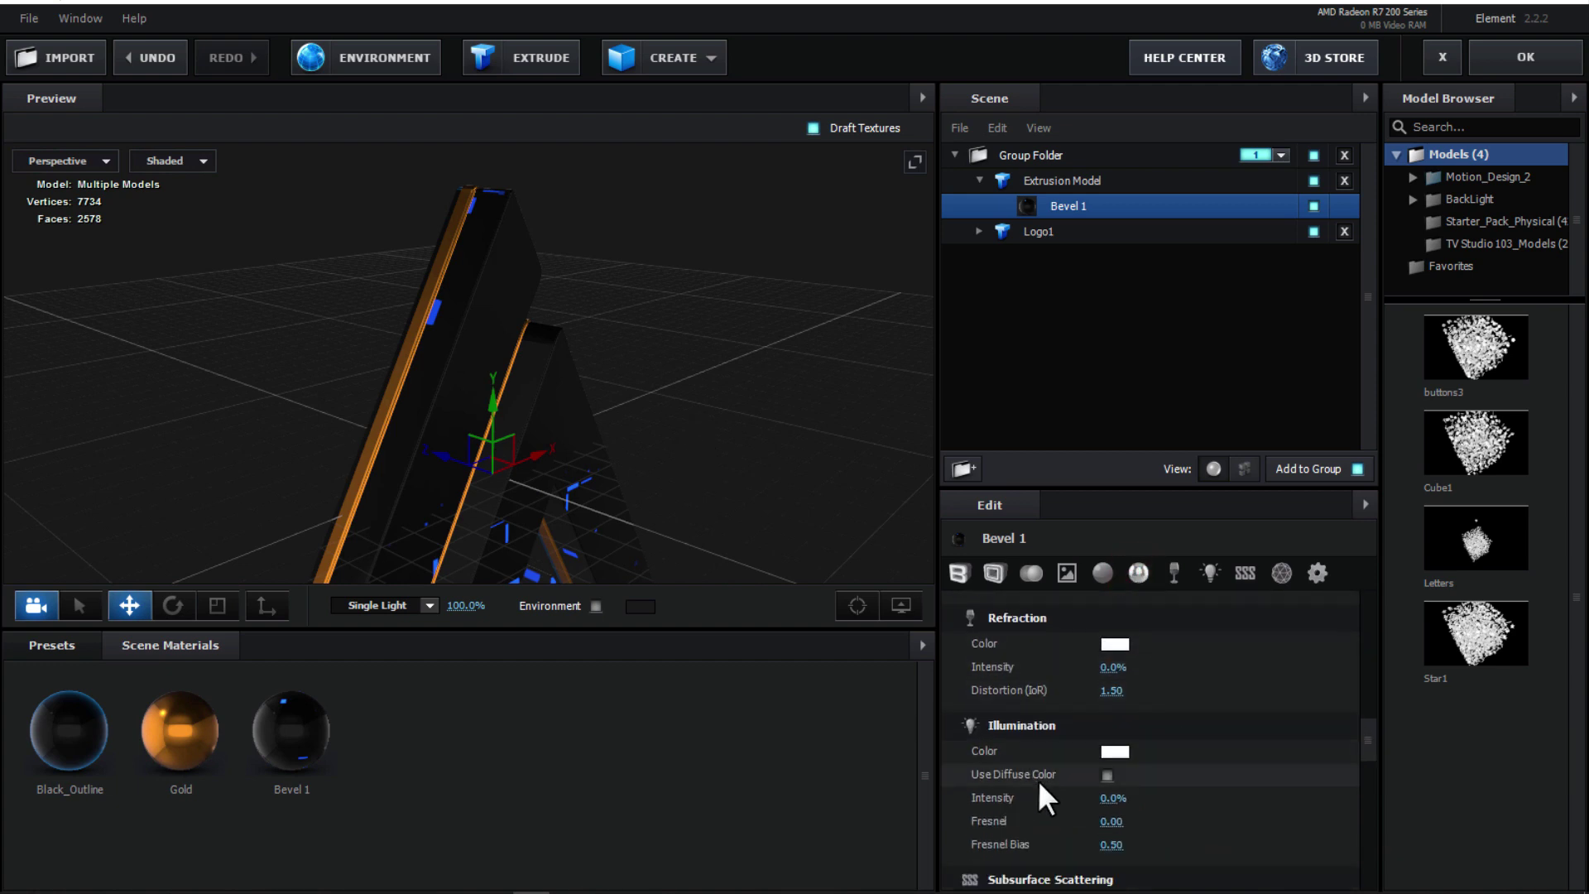
left_click(1110, 797)
left_click(1185, 780)
Step: Switch the Bevel 1 material's blend mode in its advanced settings to one that makes the dark texture areas see-through
left_click(1317, 573)
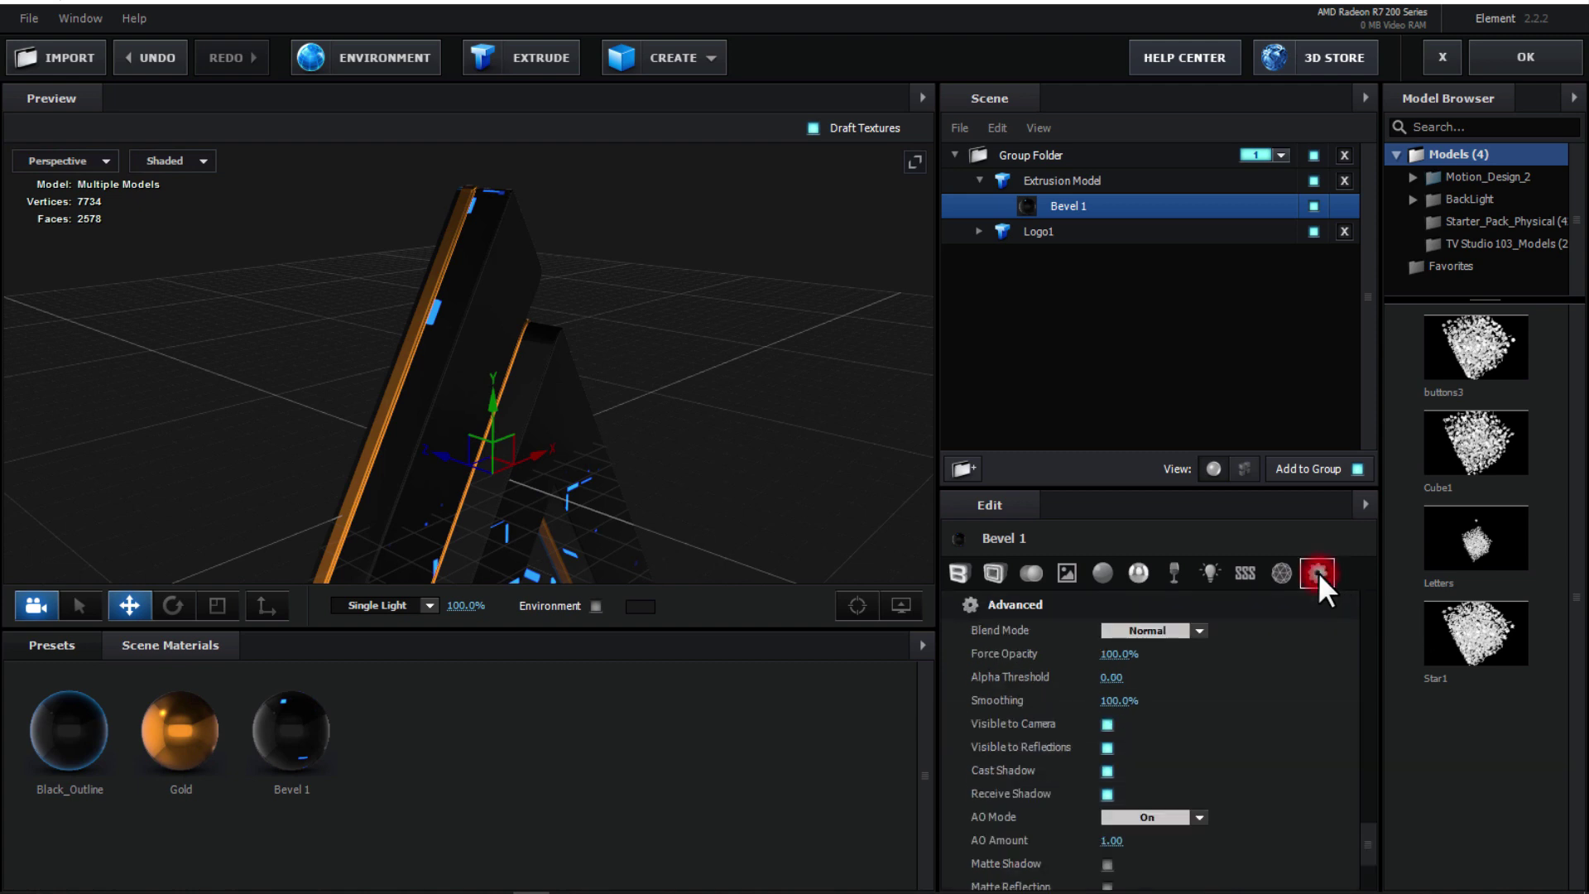
left_click(1207, 630)
left_click(1149, 681)
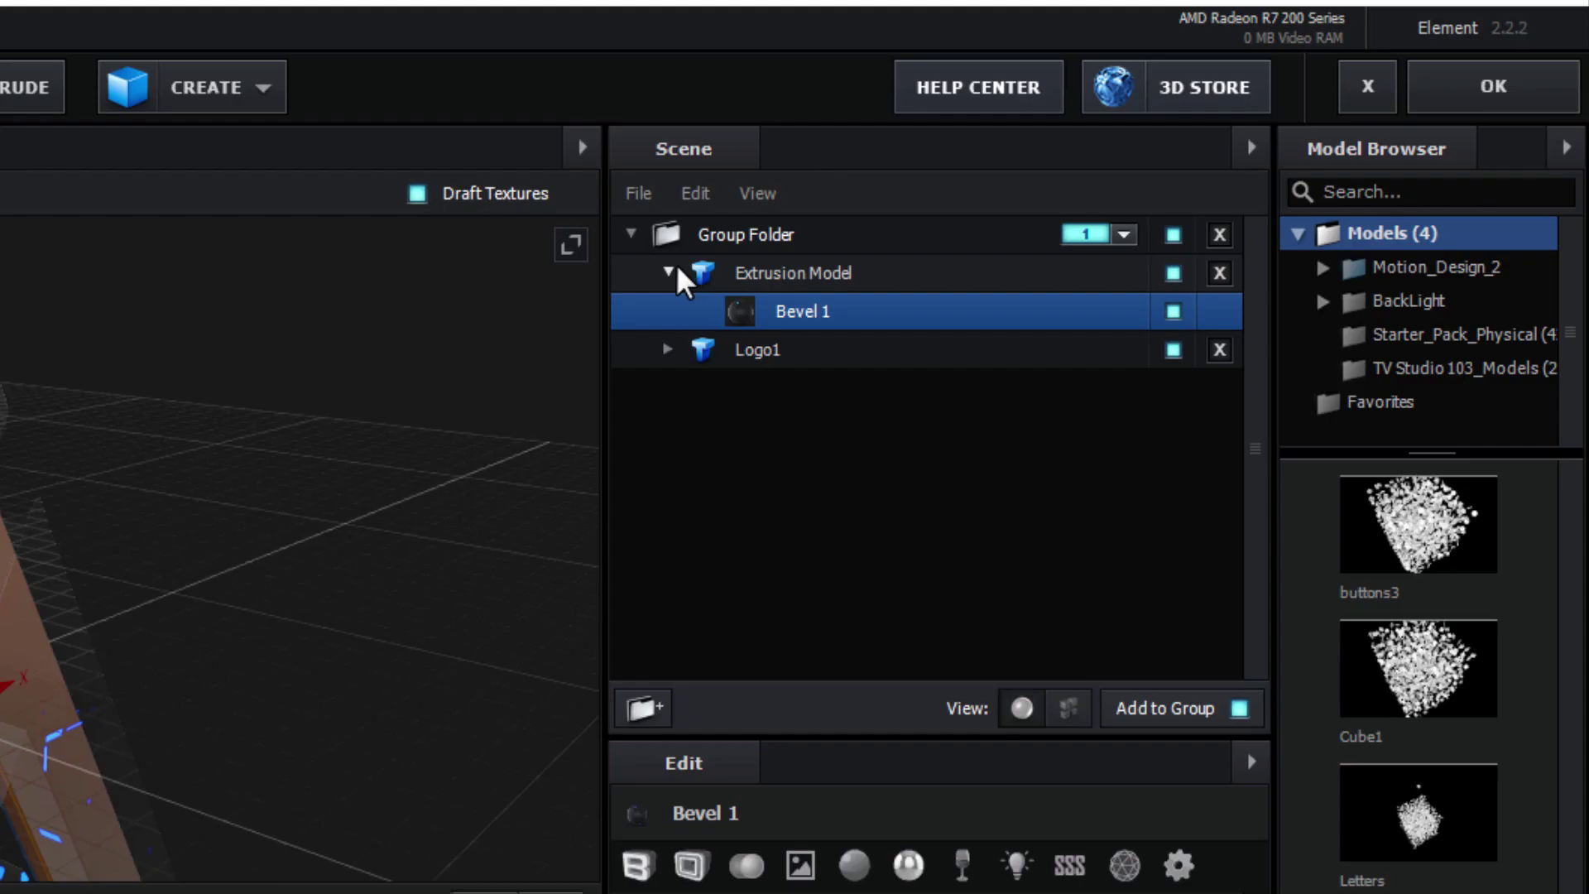
Step: Rename the Extrusion Model in the group folder to Glass
left_click(980, 180)
right_click(752, 275)
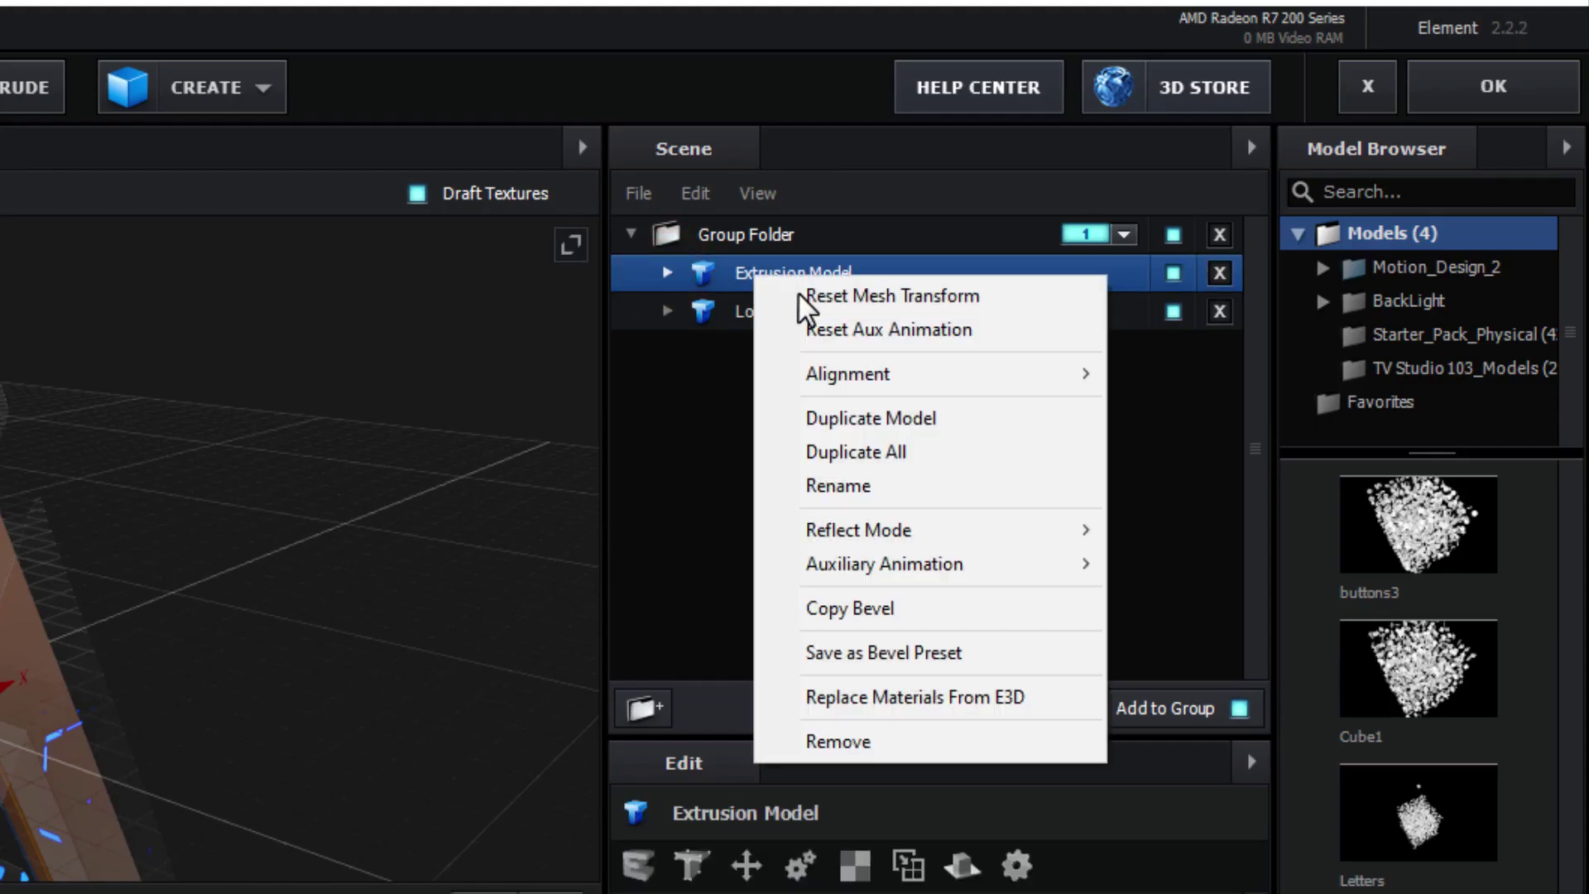
left_click(842, 484)
type("Glass")
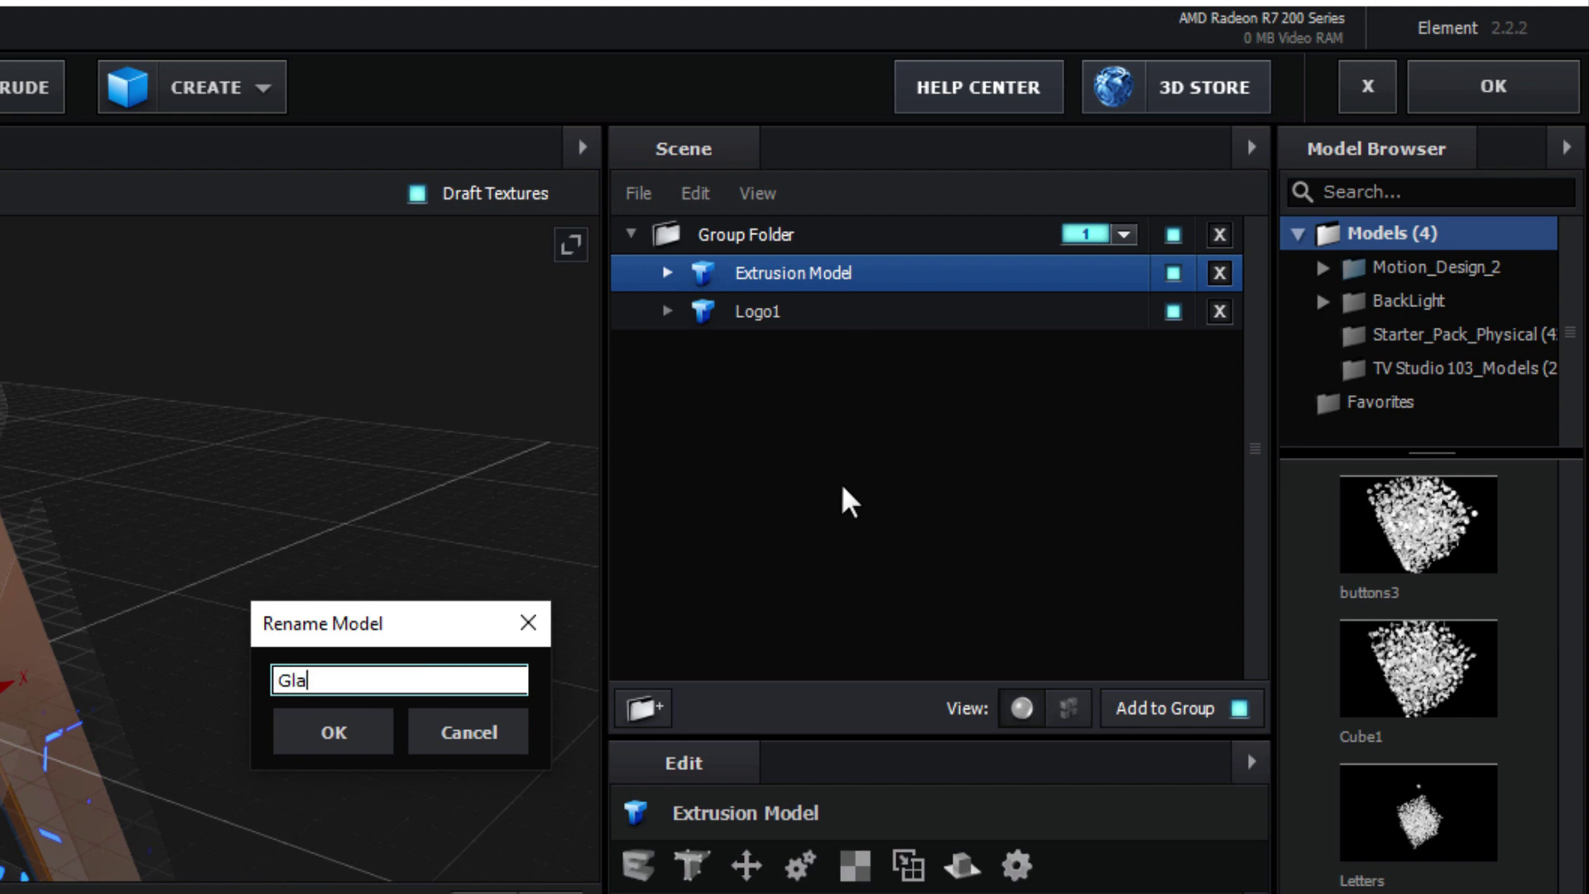
left_click(347, 729)
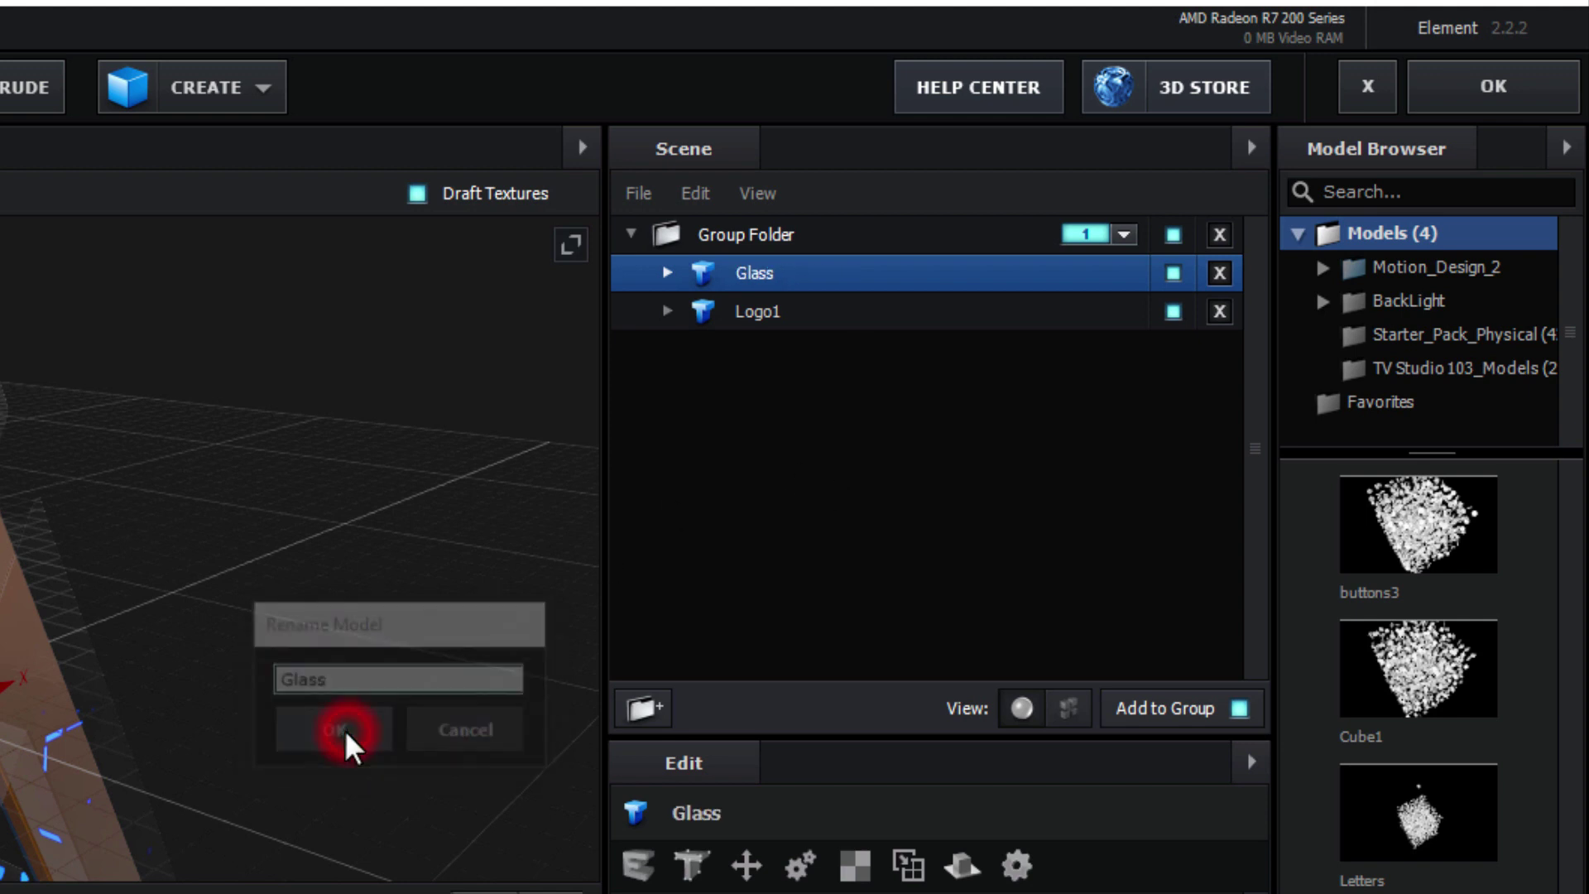
left_click(285, 656)
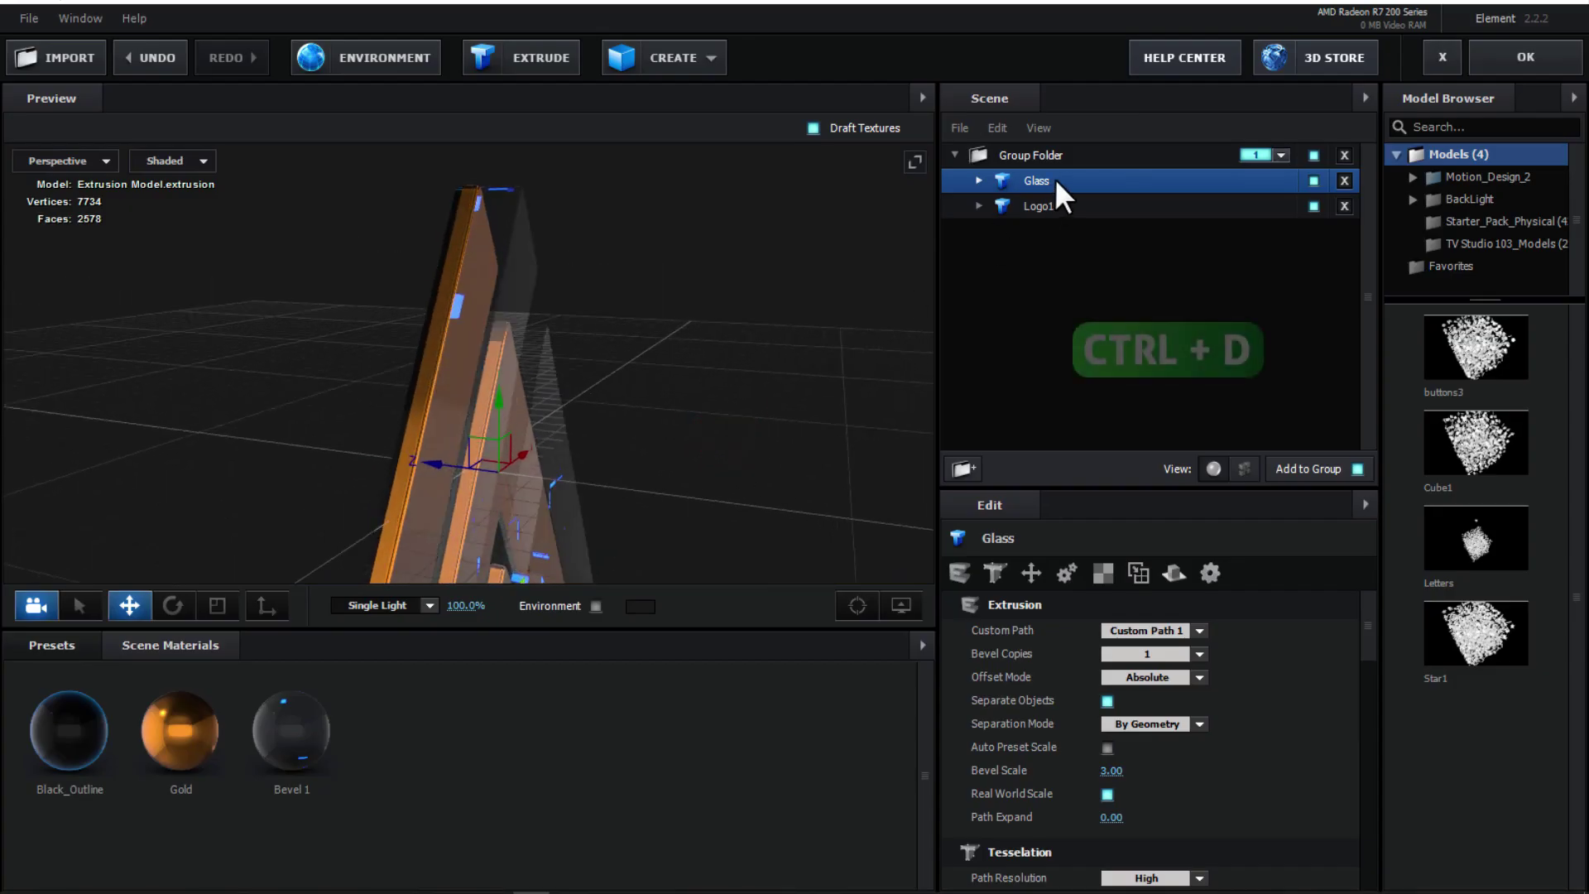
Step: Duplicate the Logo1 model and rename the copy Logo2
left_click(1051, 206)
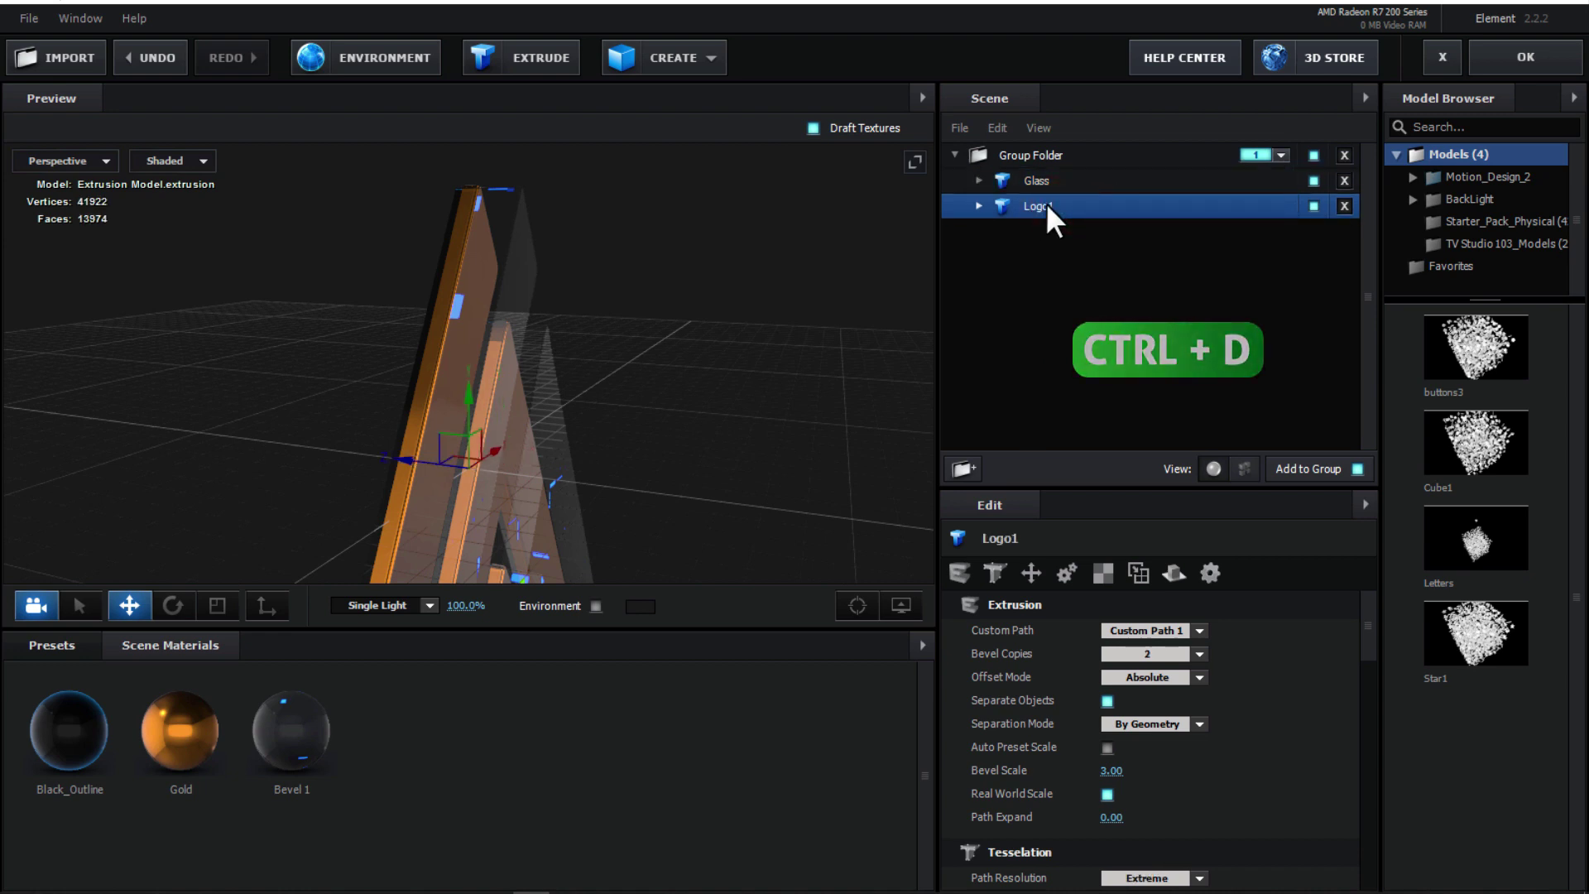
key("ctrl+d")
right_click(1046, 205)
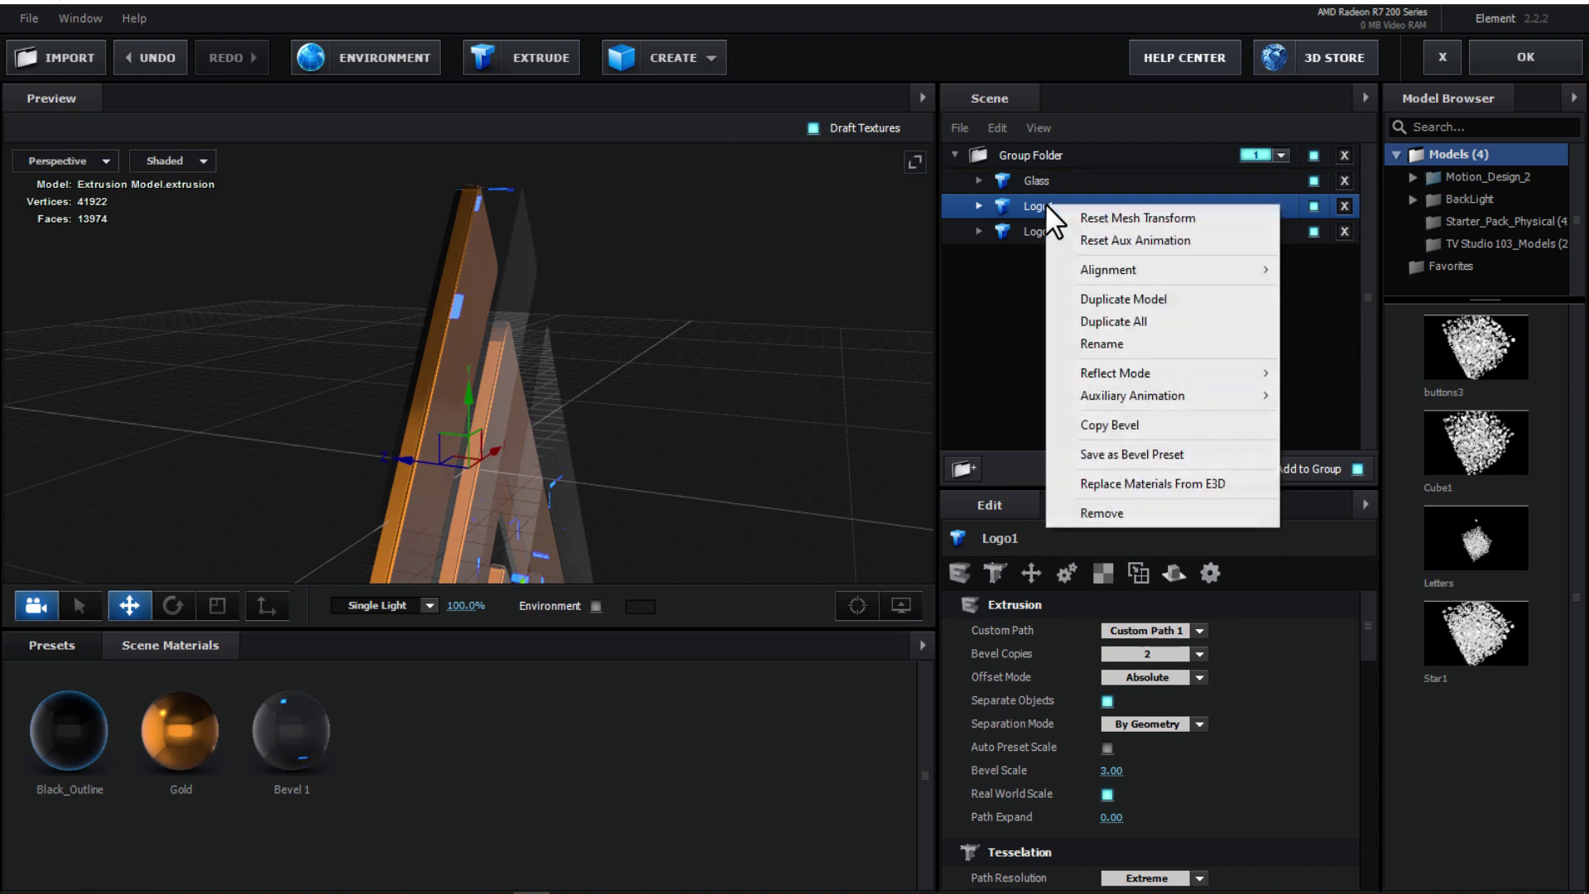
left_click(1113, 343)
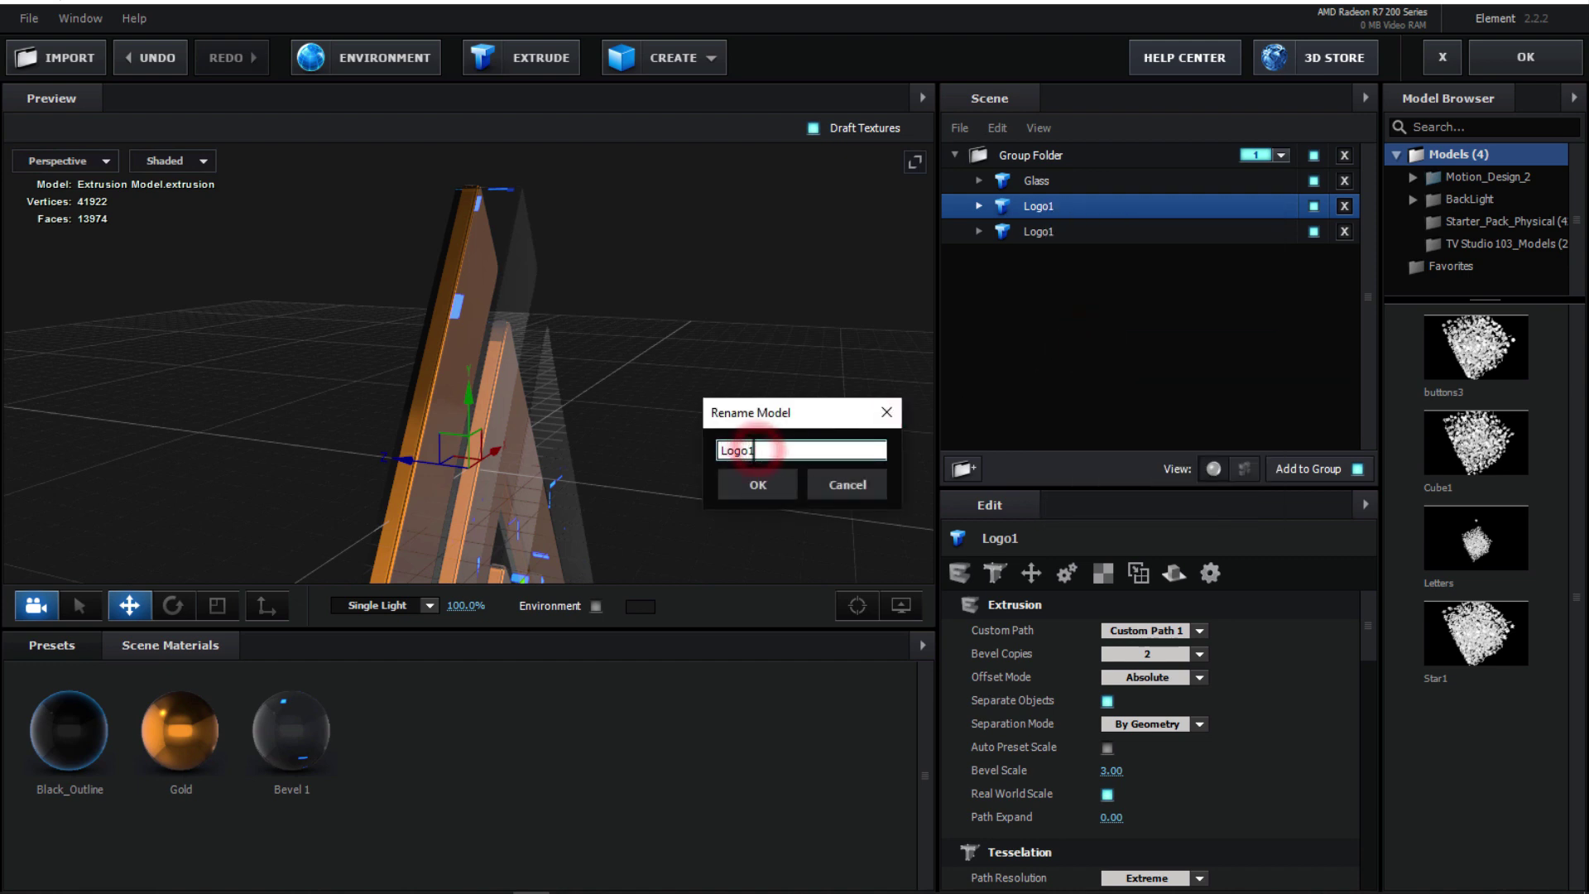
type("Logo2")
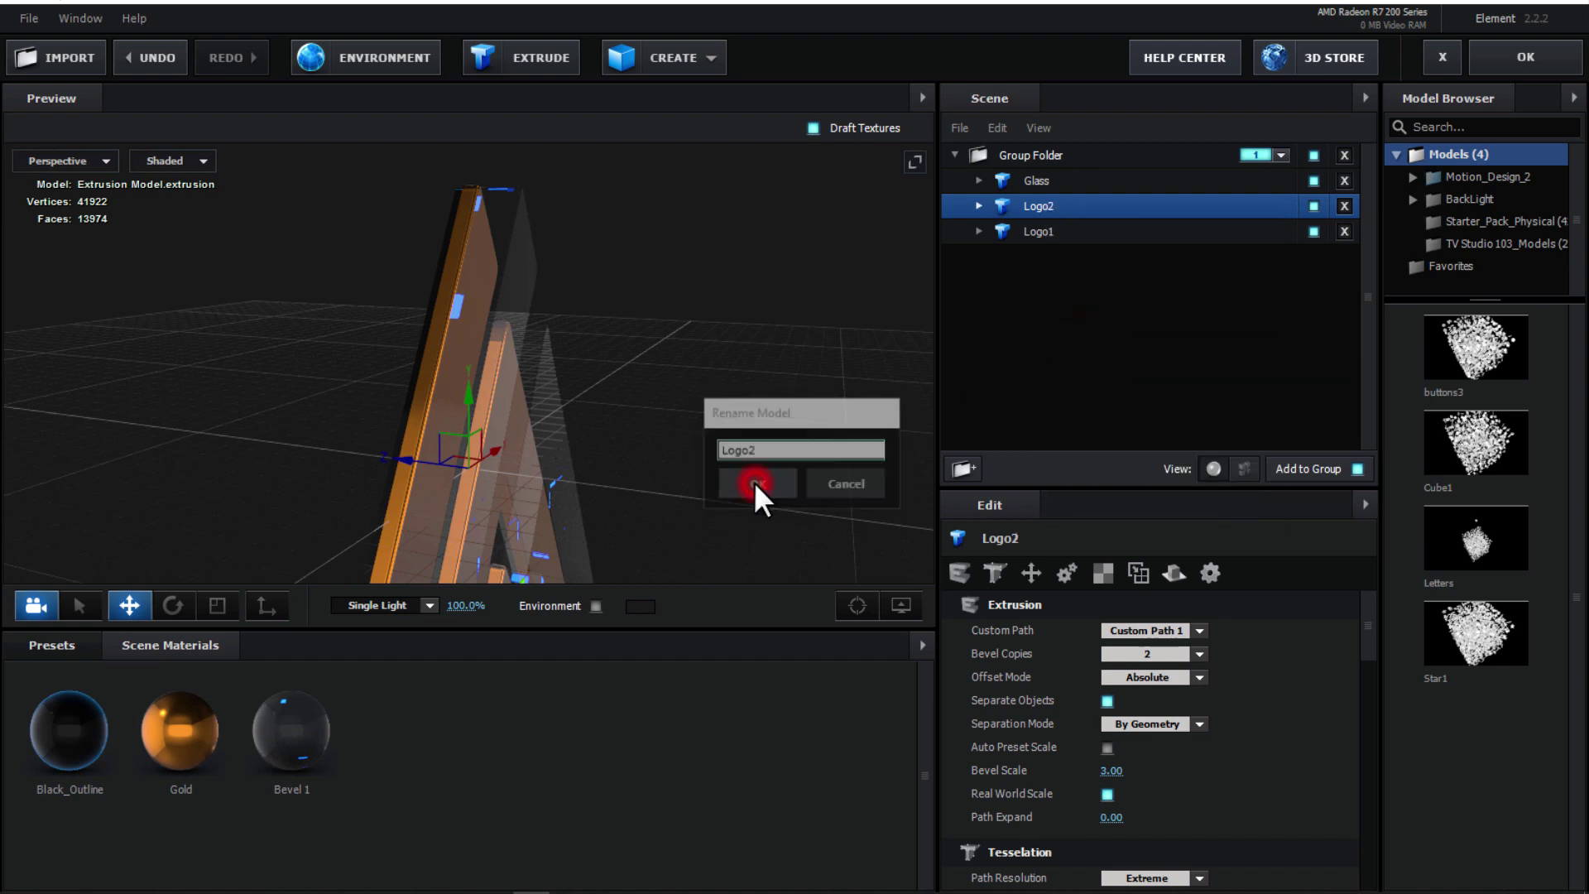
left_click(753, 482)
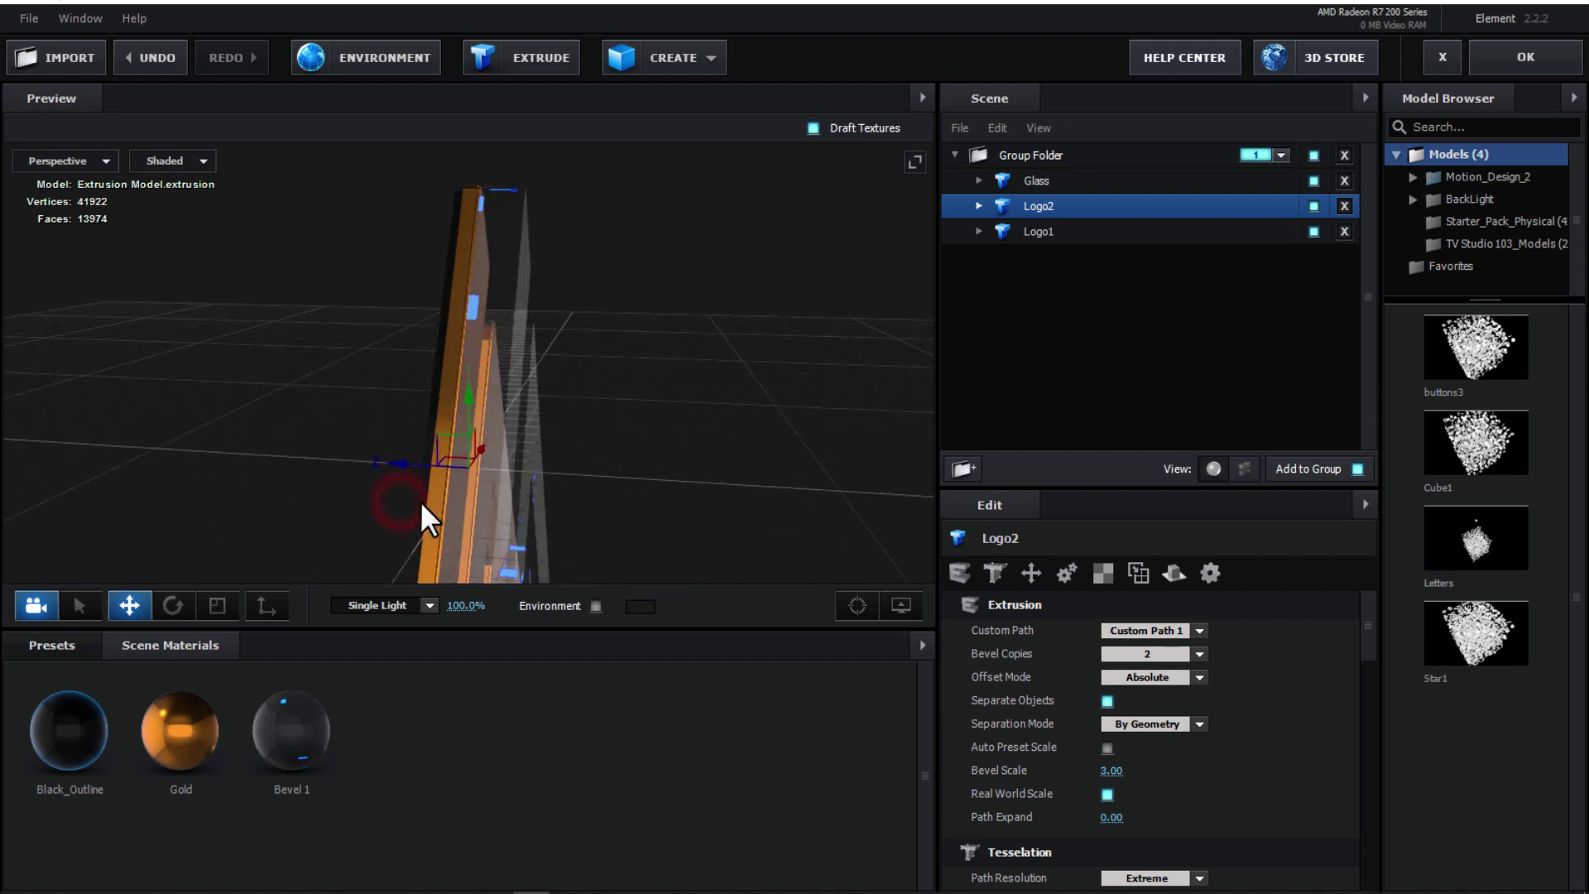
Step: Move Logo2 along the Z axis to the opposite side of the Glass extrusion from Logo1
left_click_drag(428, 465, 470, 474)
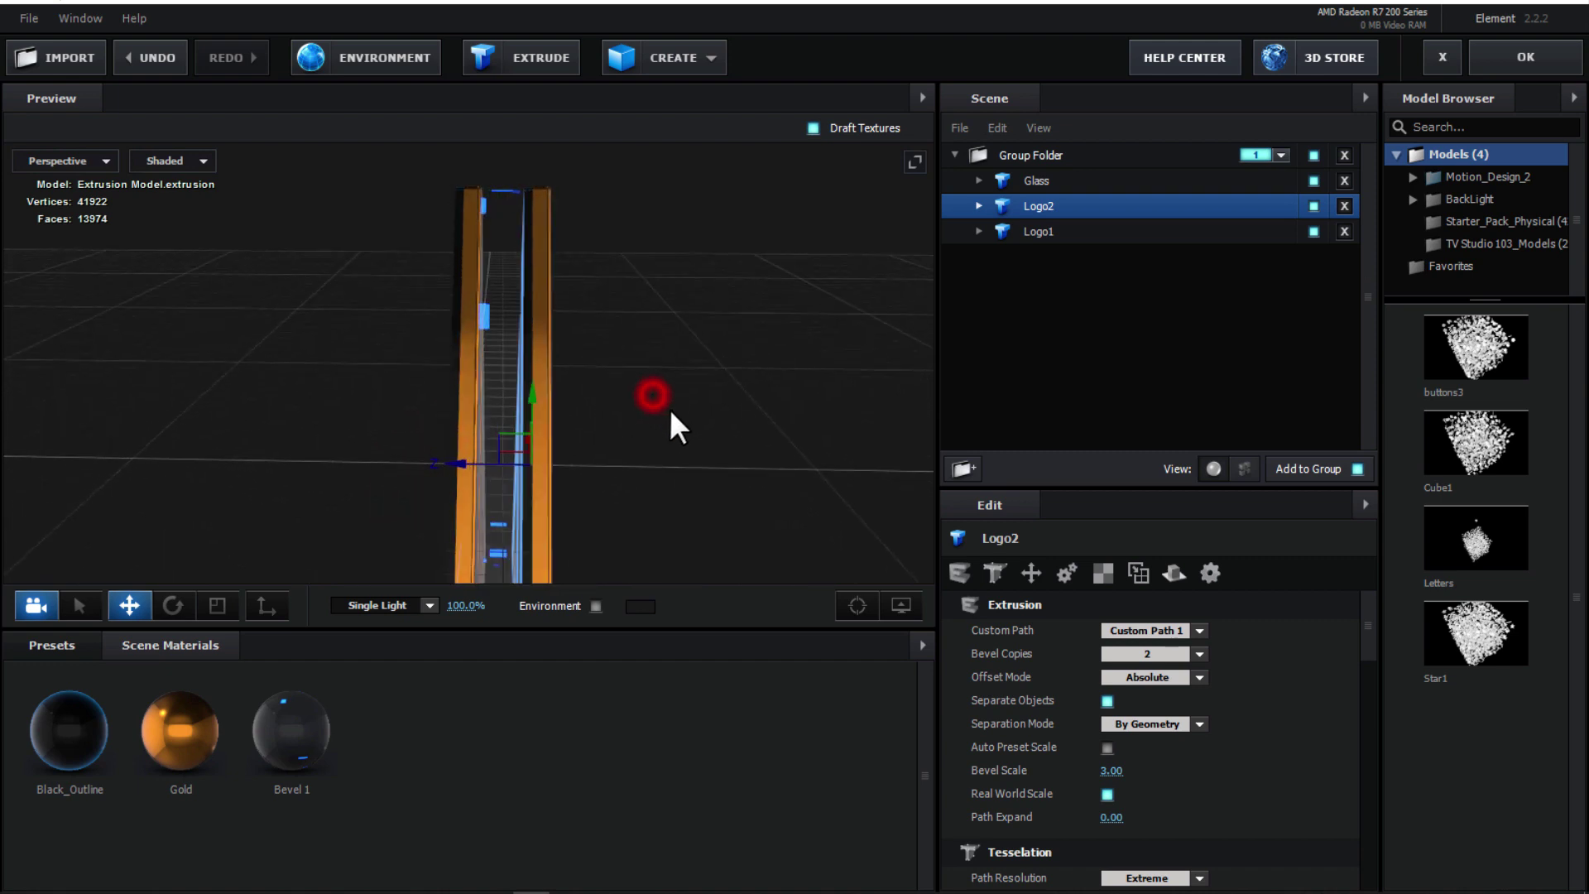
left_click_drag(668, 409, 579, 396)
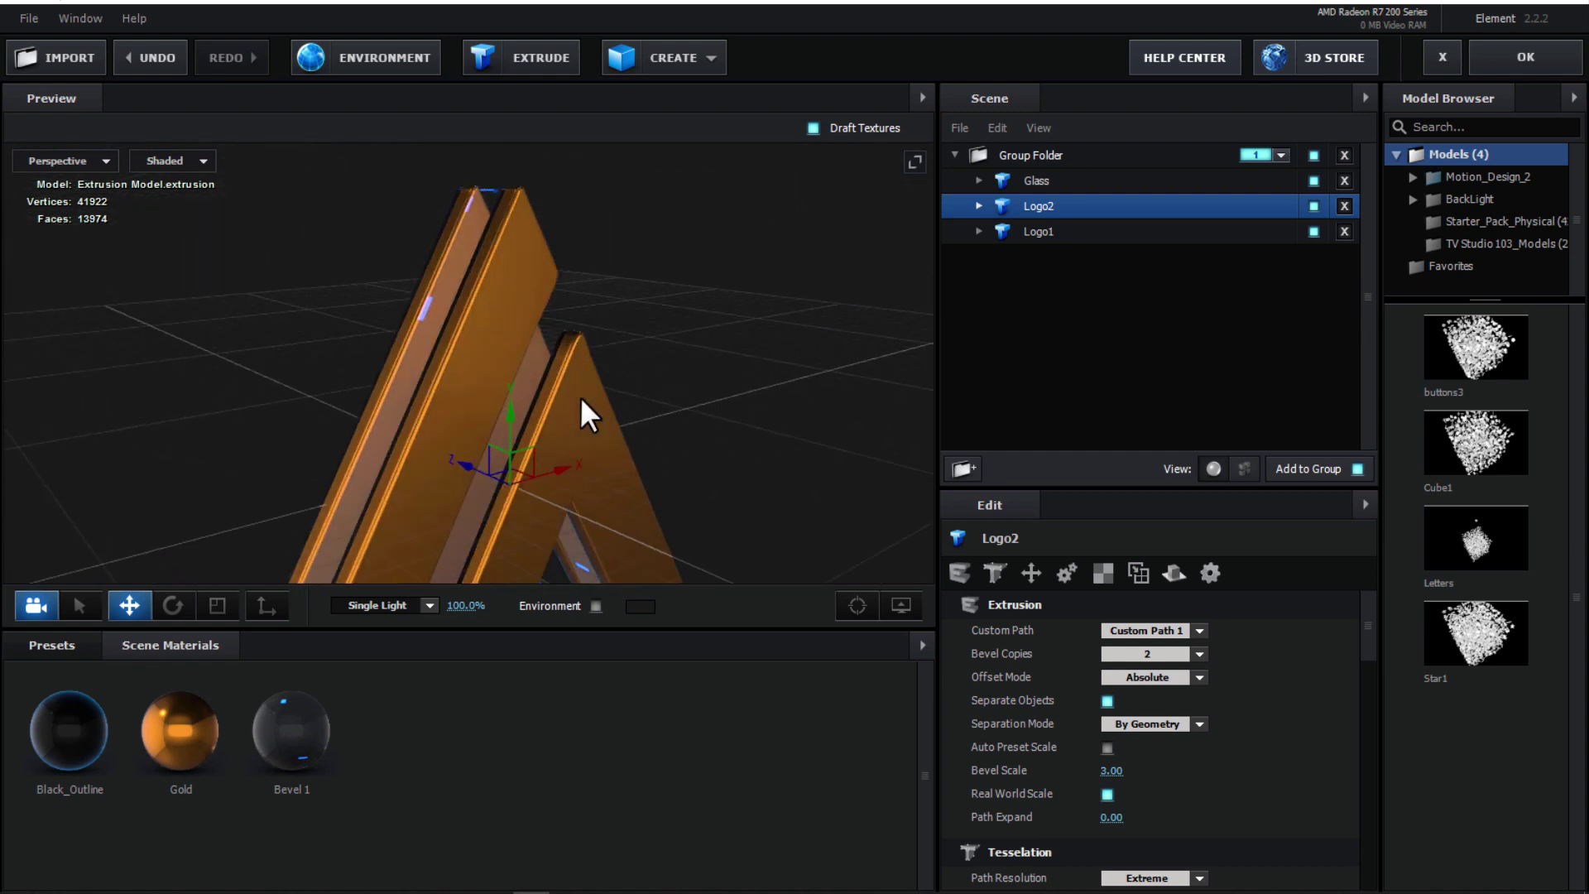
Step: Enable Bevel Outline on Logo2's Gold material so only its edges remain gold
left_click(978, 205)
left_click(1065, 255)
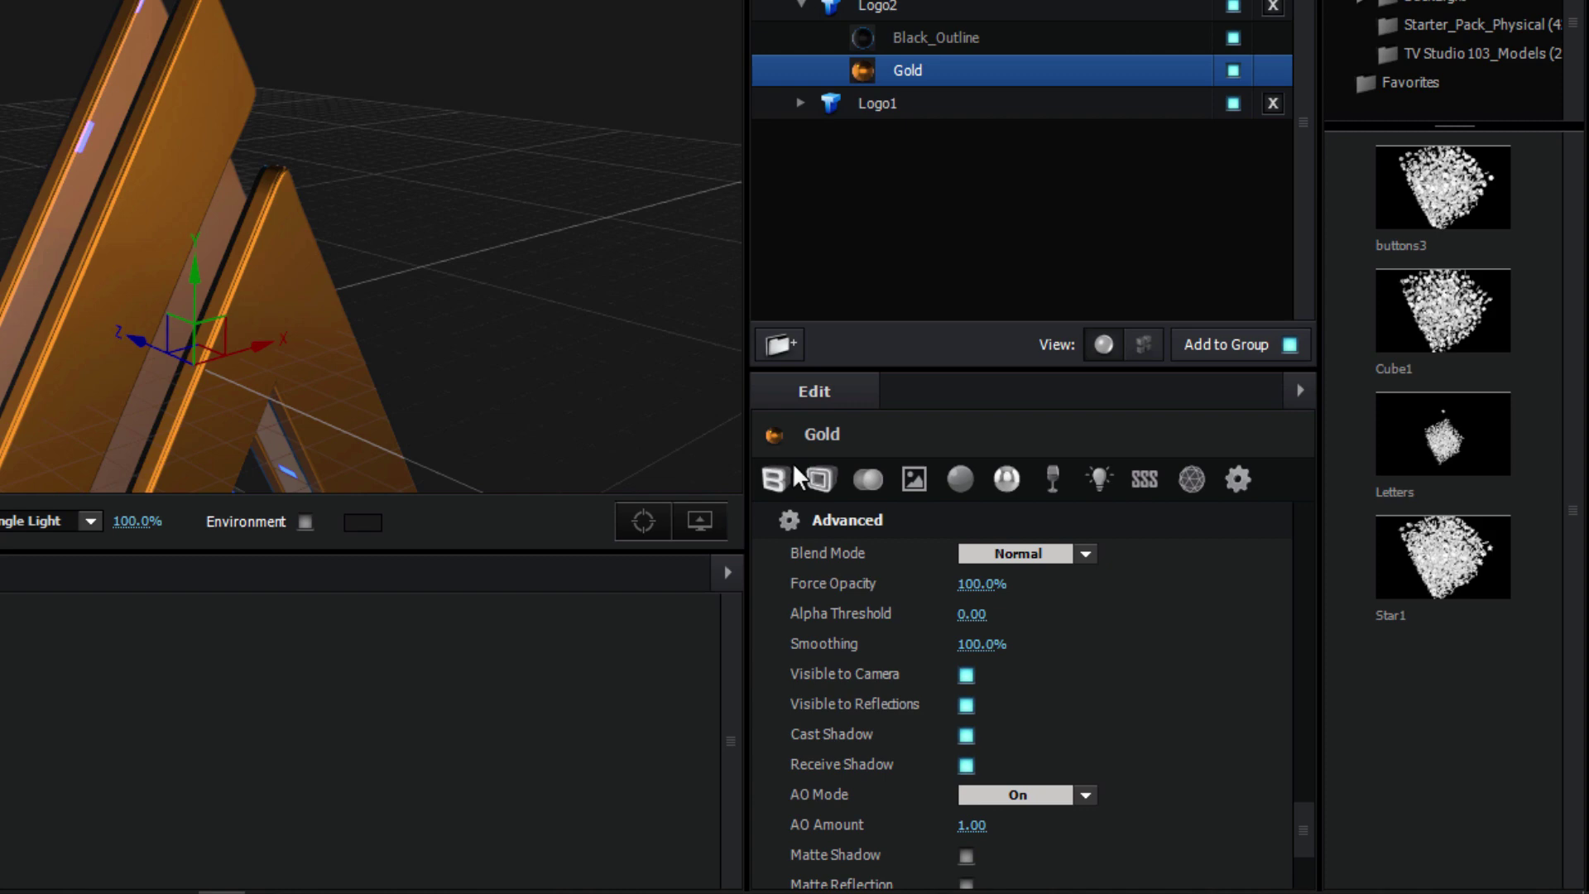
left_click(994, 573)
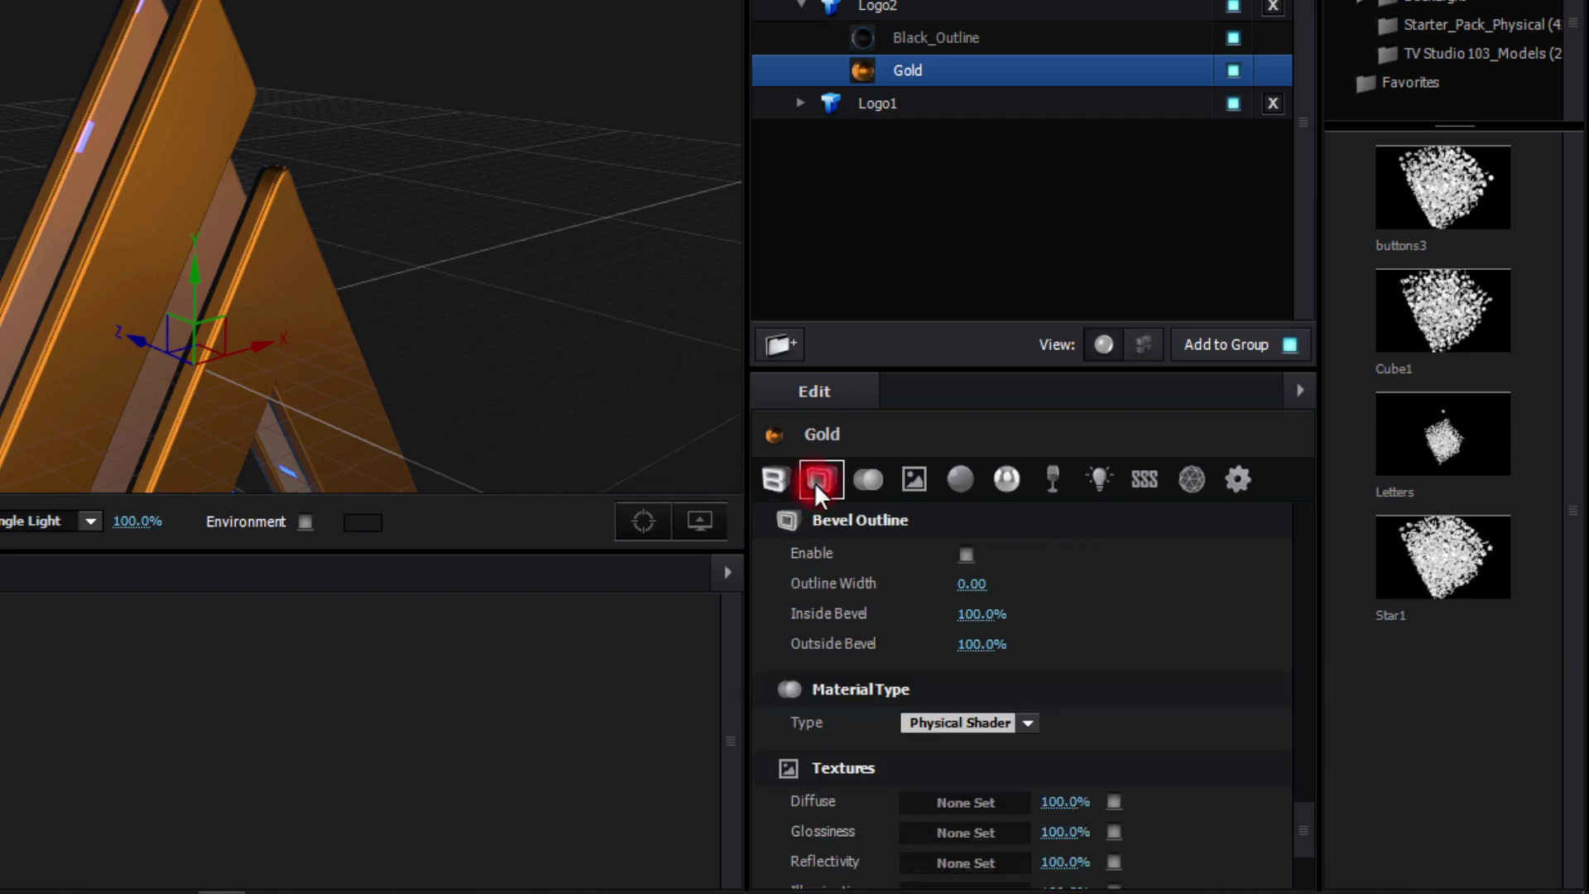
left_click(966, 554)
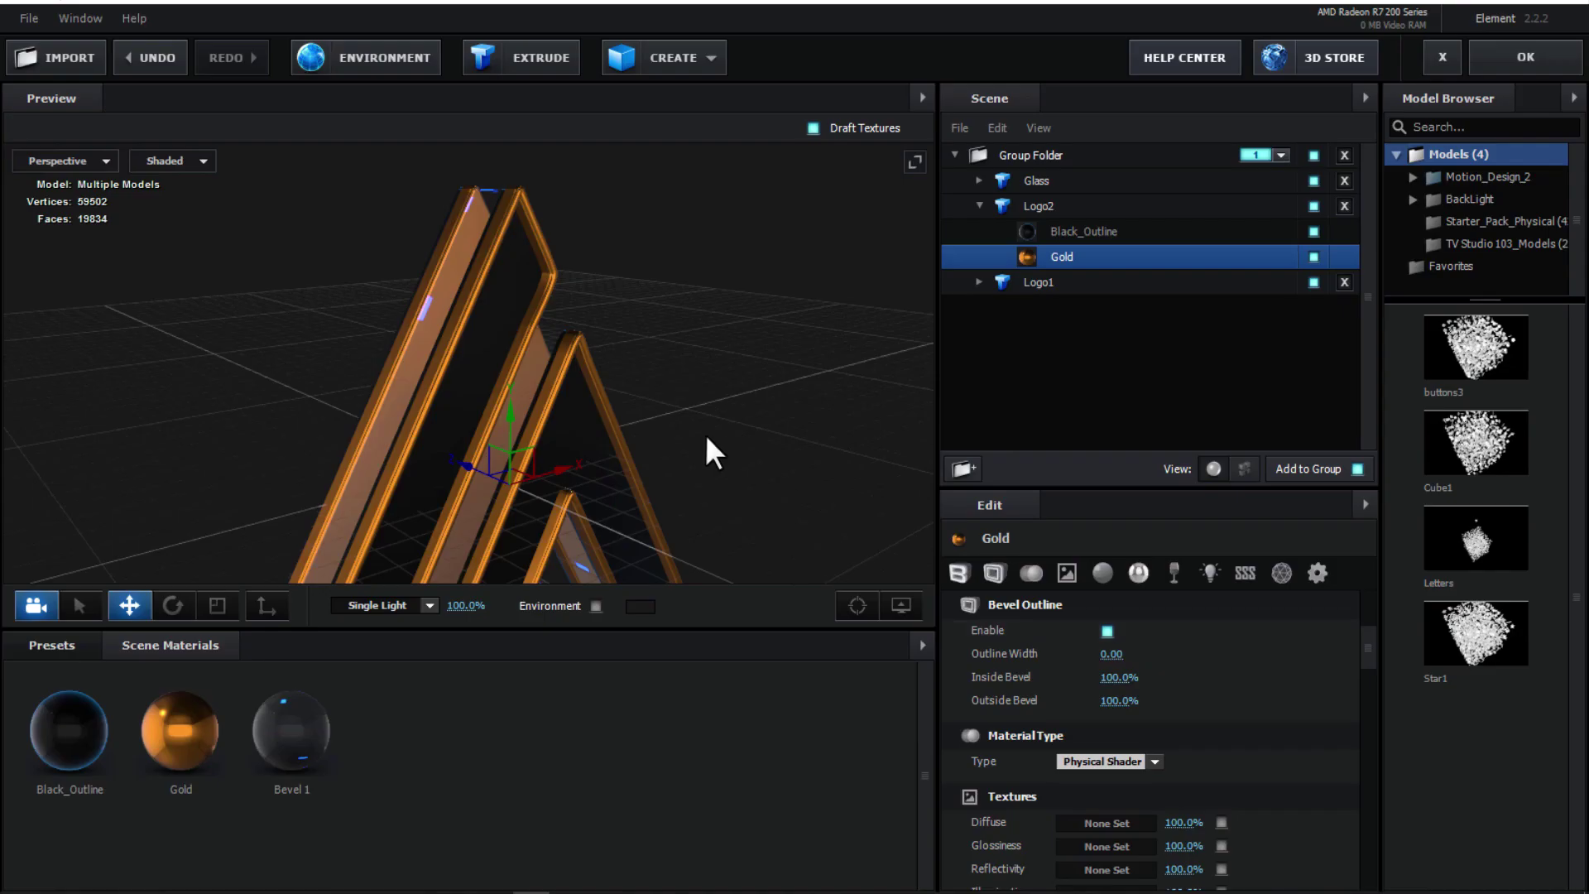
left_click_drag(433, 293, 482, 256)
left_click_drag(732, 399, 679, 540)
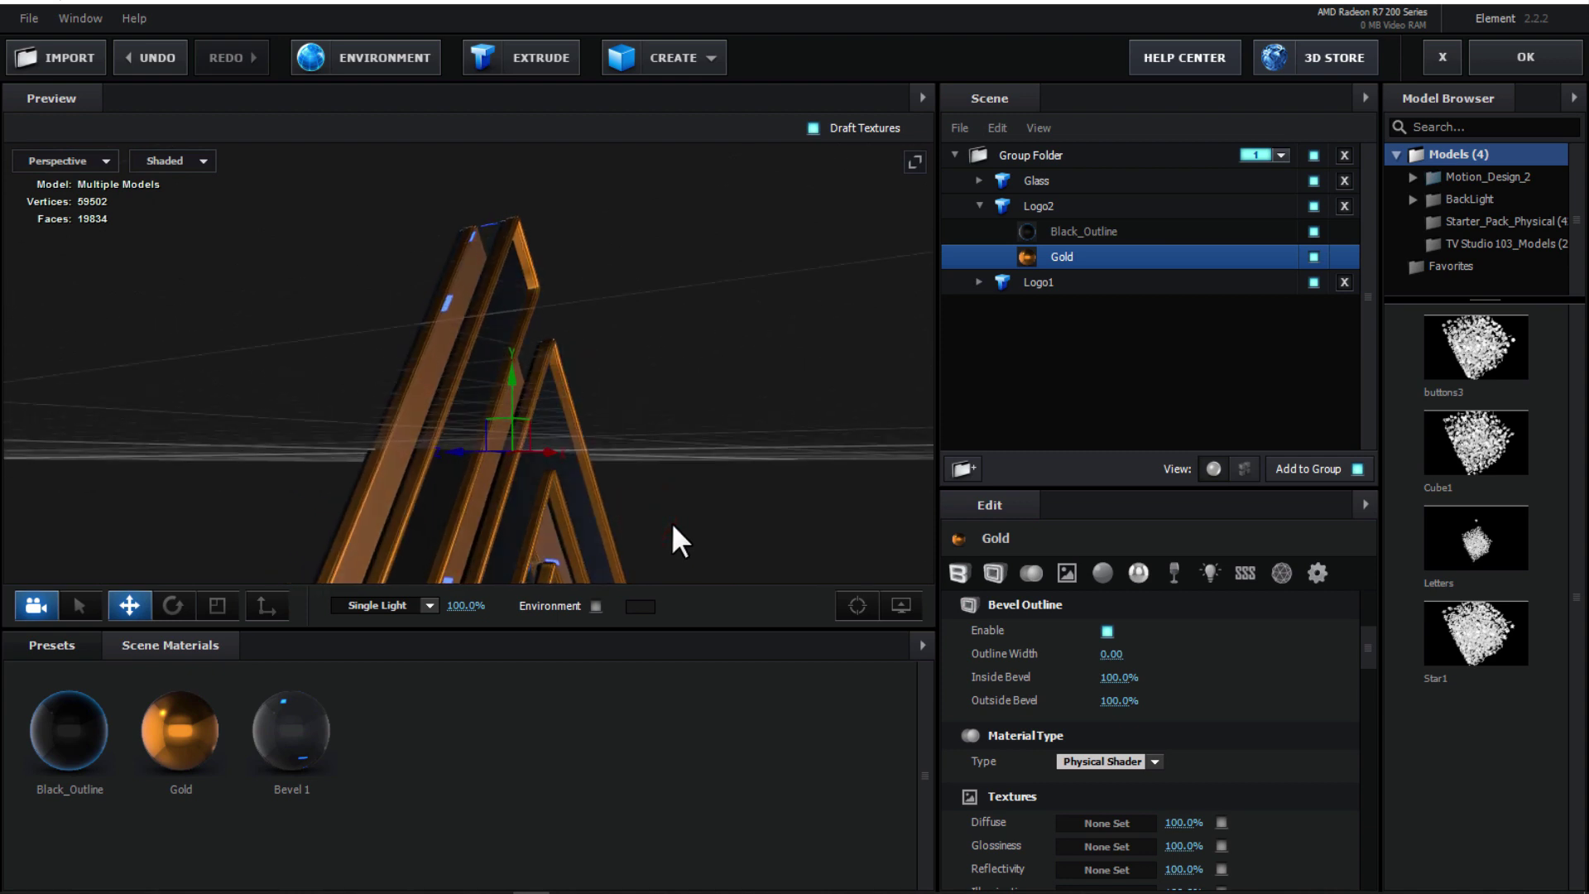
left_click(980, 207)
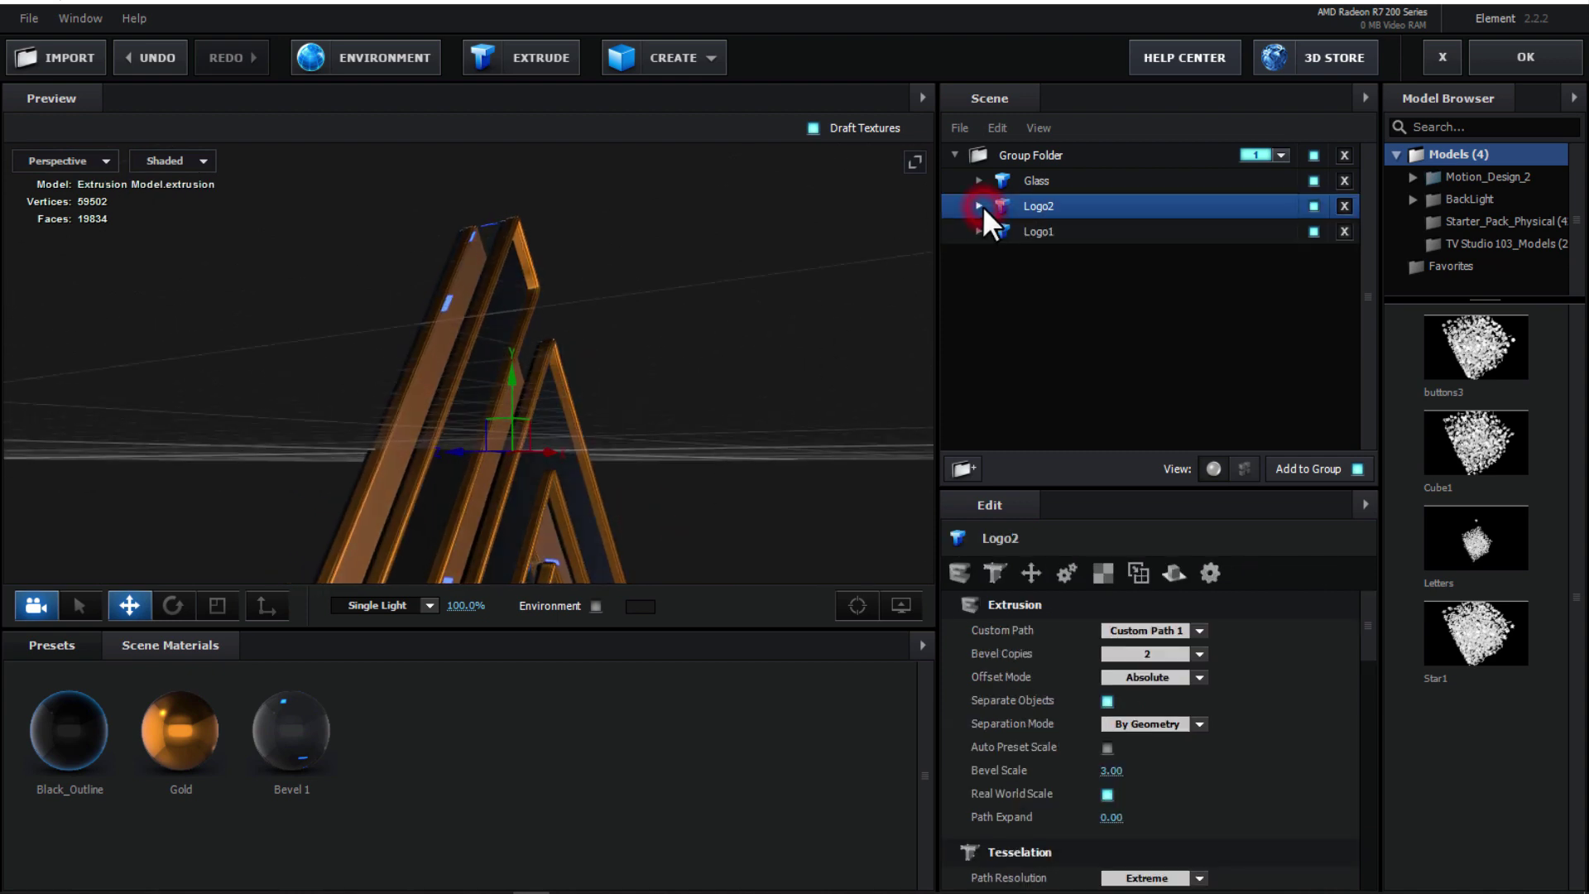
Step: Create a plane model and set its XY size to 10 by 10
key("Up")
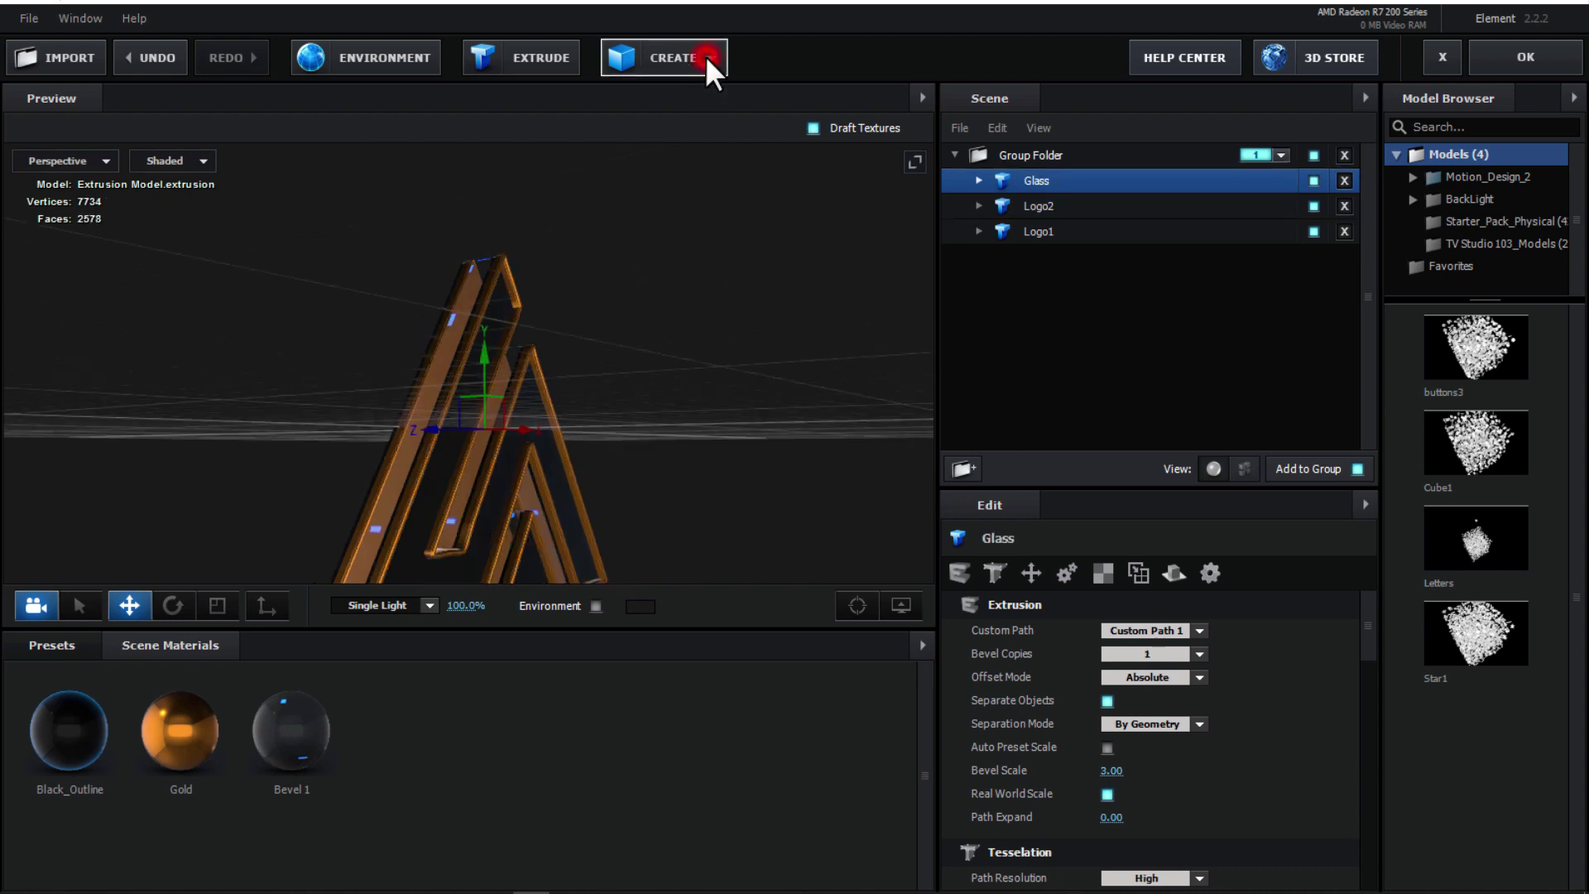
left_click(708, 55)
left_click(915, 101)
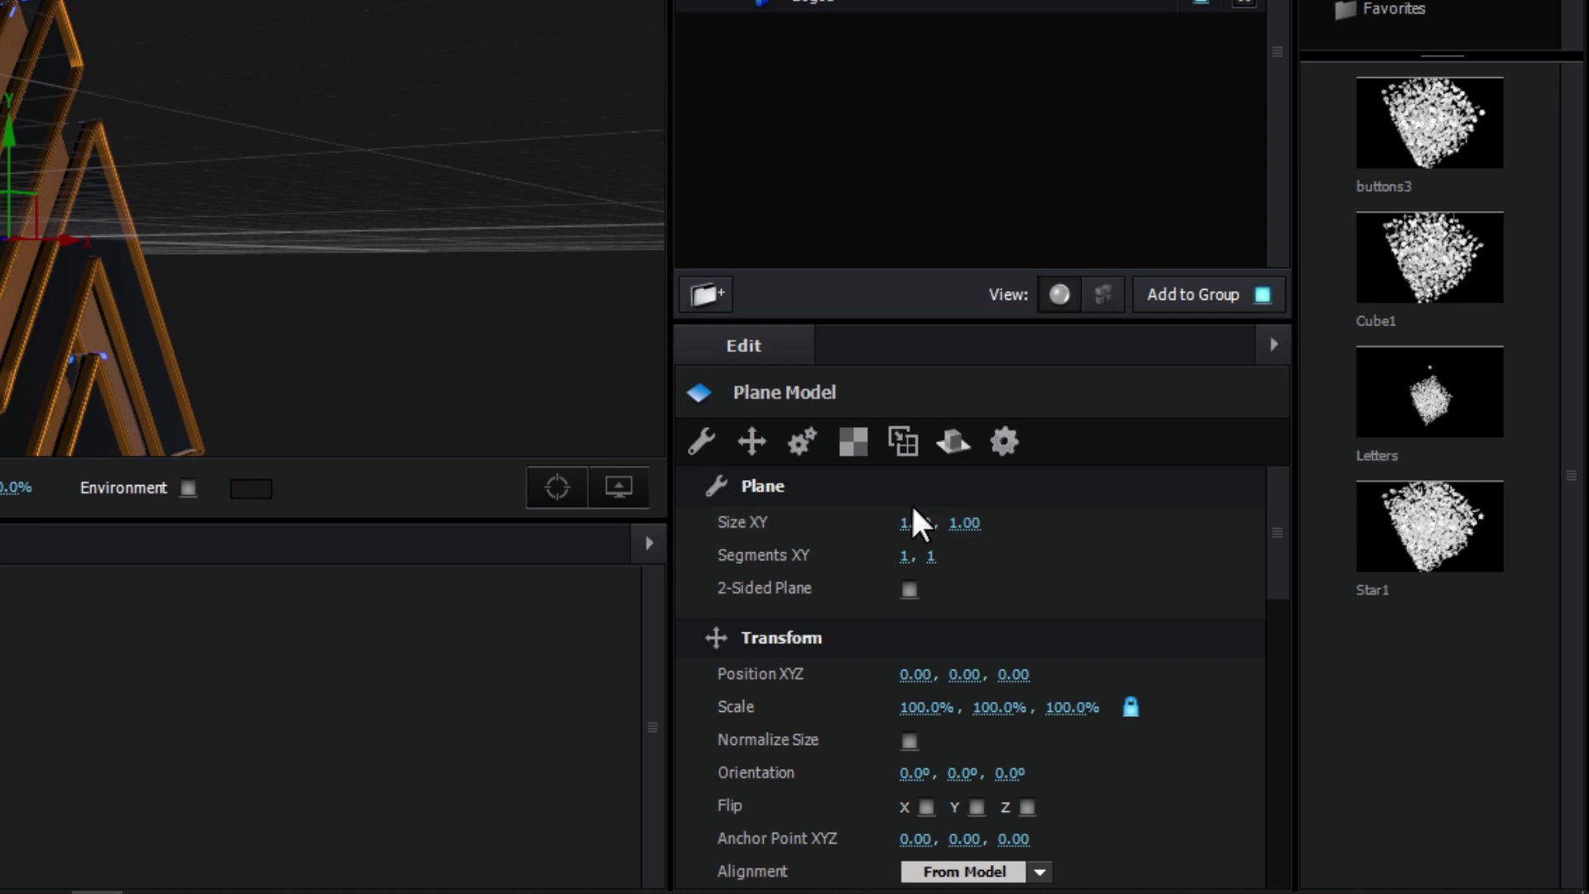
left_click(1114, 629)
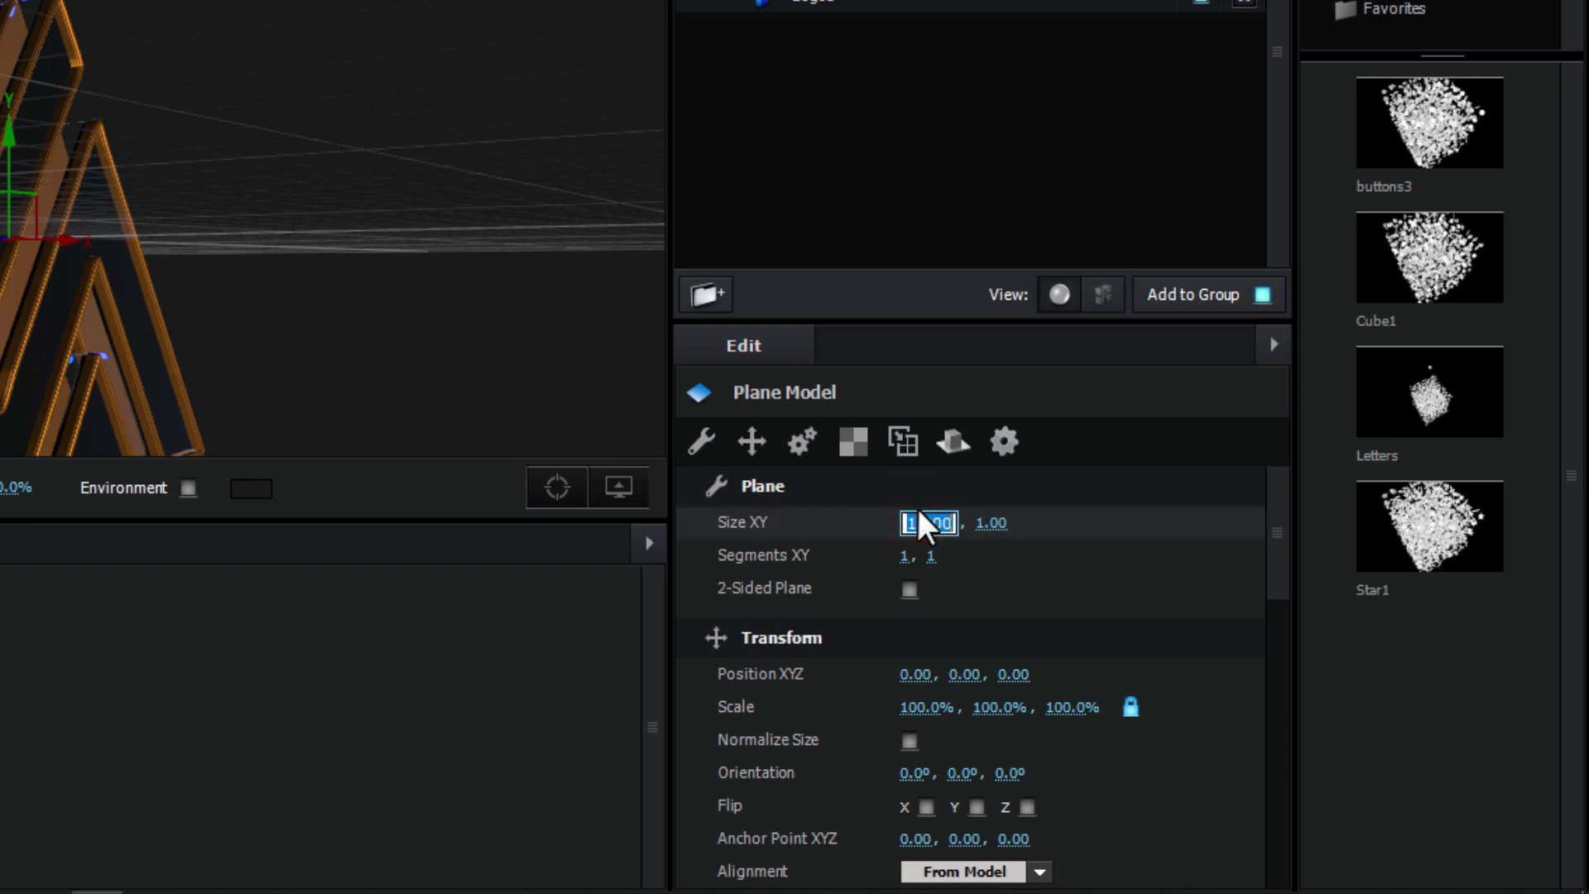
type("10")
left_click(1006, 523)
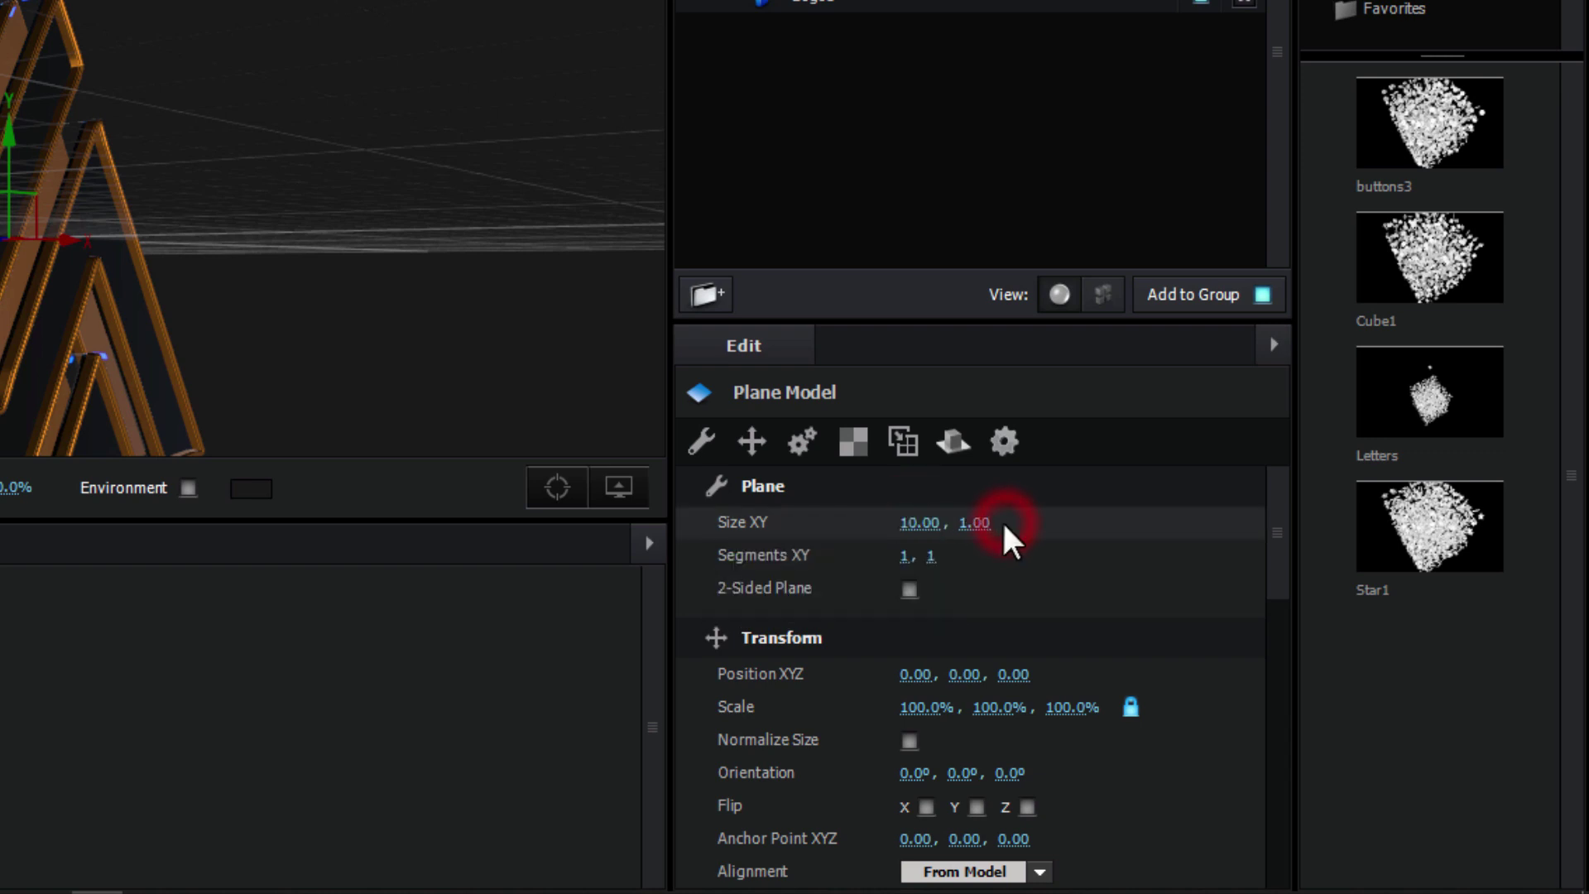
type("10")
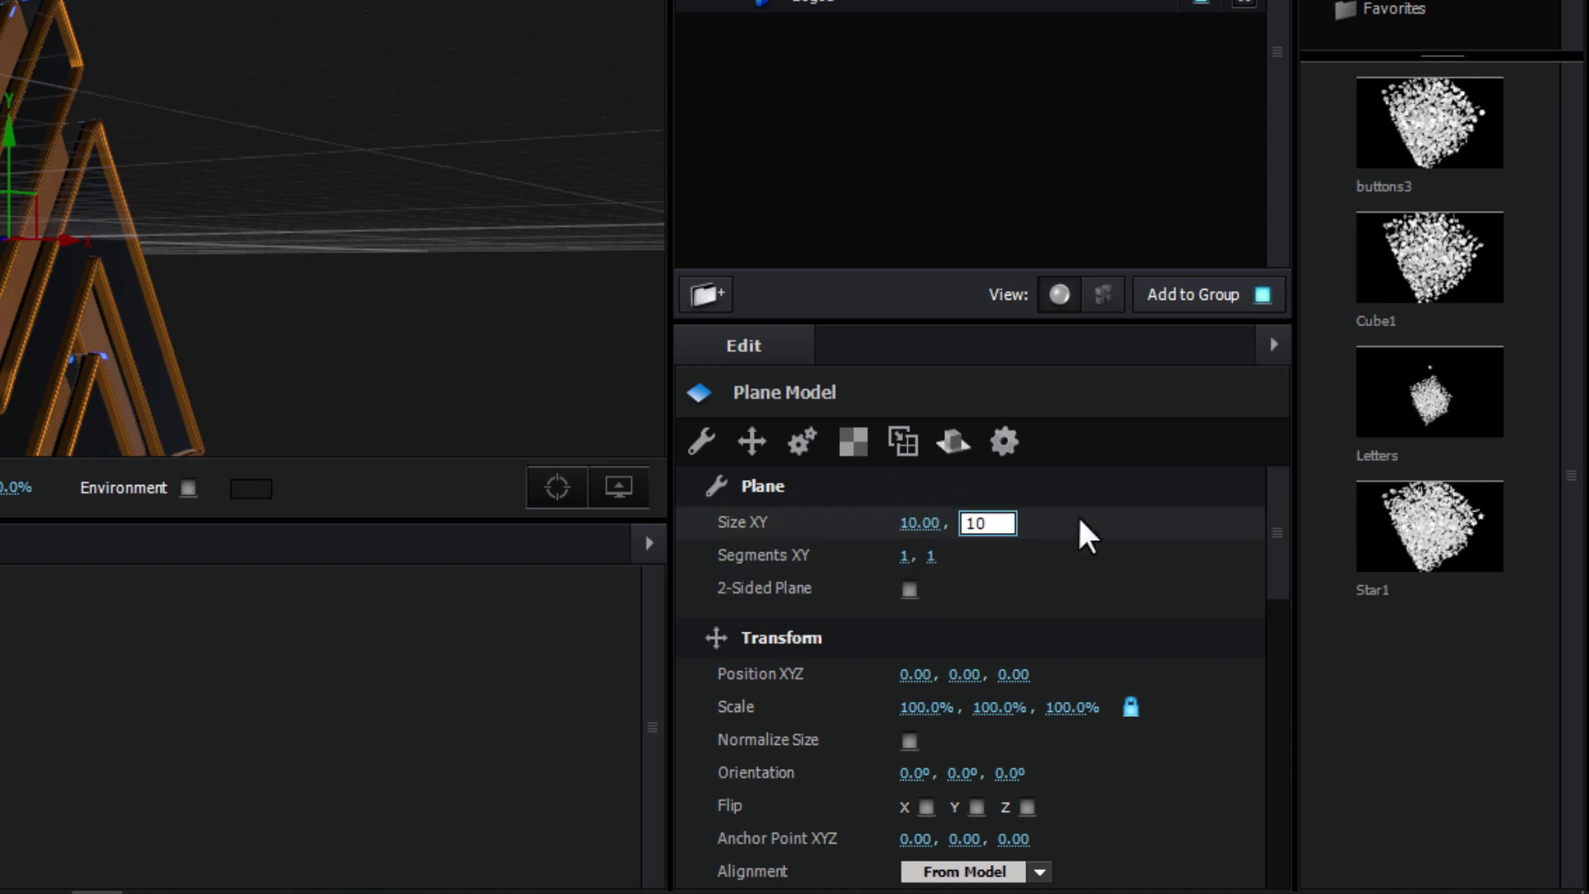
left_click(1079, 519)
Step: Set the plane's X orientation to -90° so it stands upright behind the logo
left_click(581, 403)
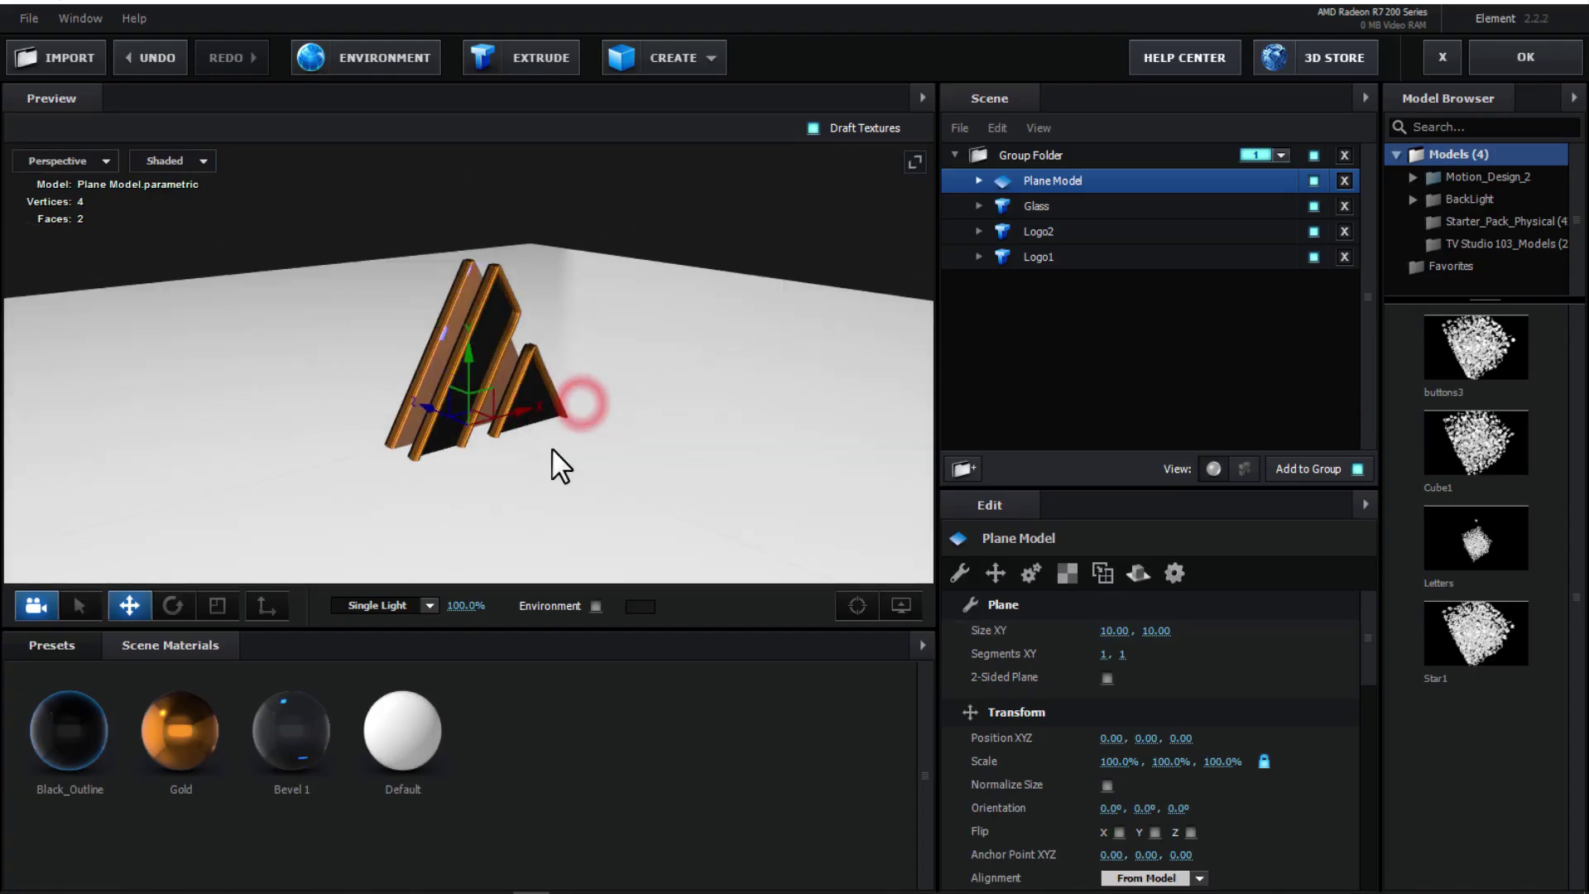
left_click_drag(552, 449, 514, 452)
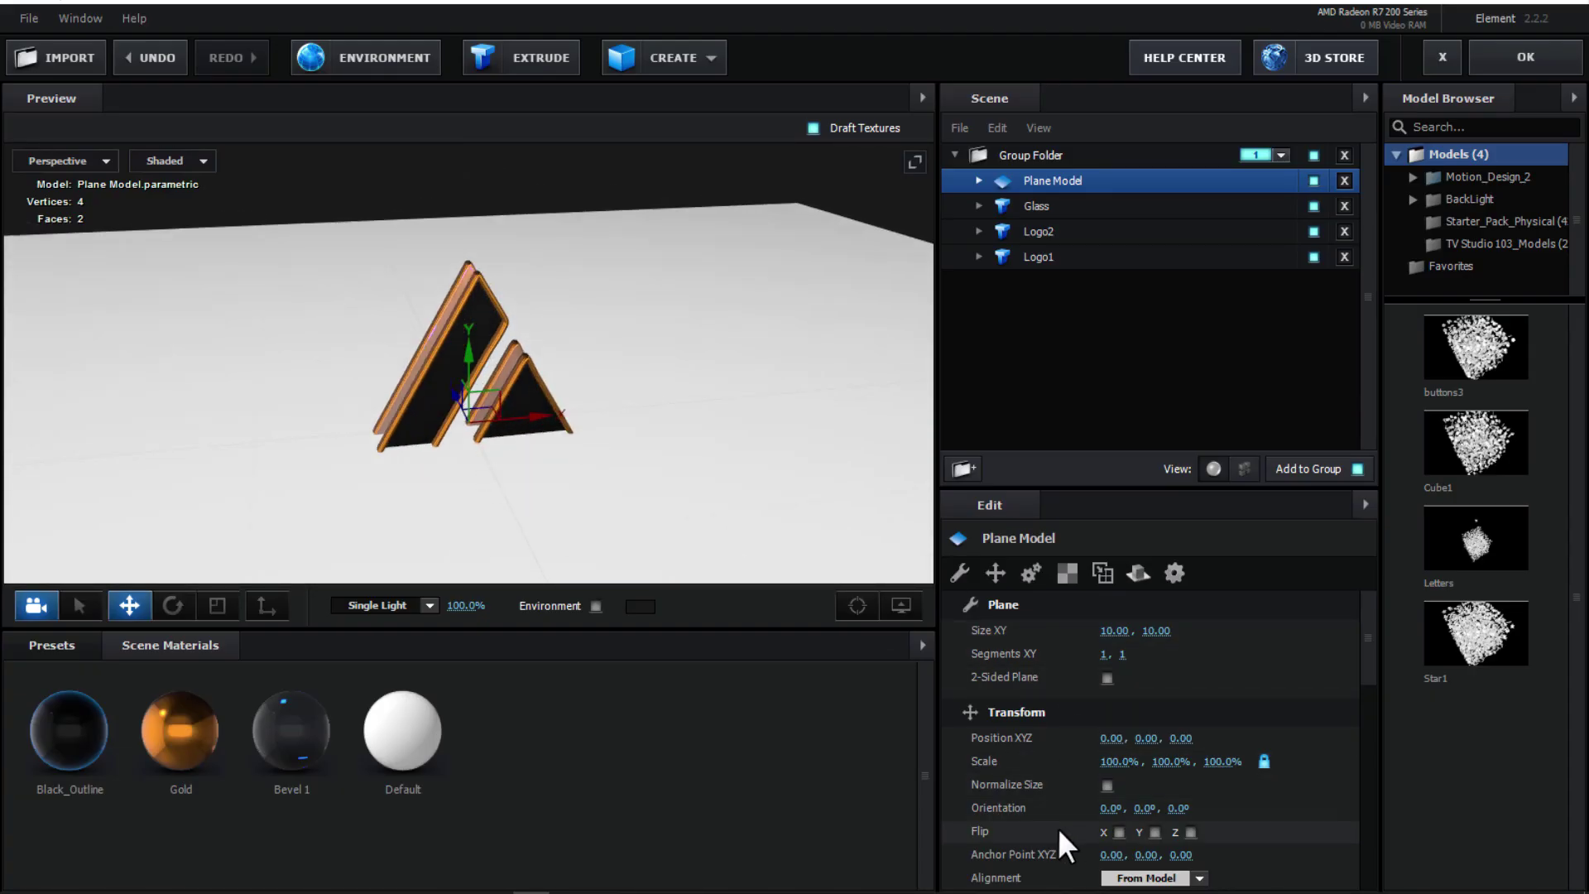
left_click(1113, 808)
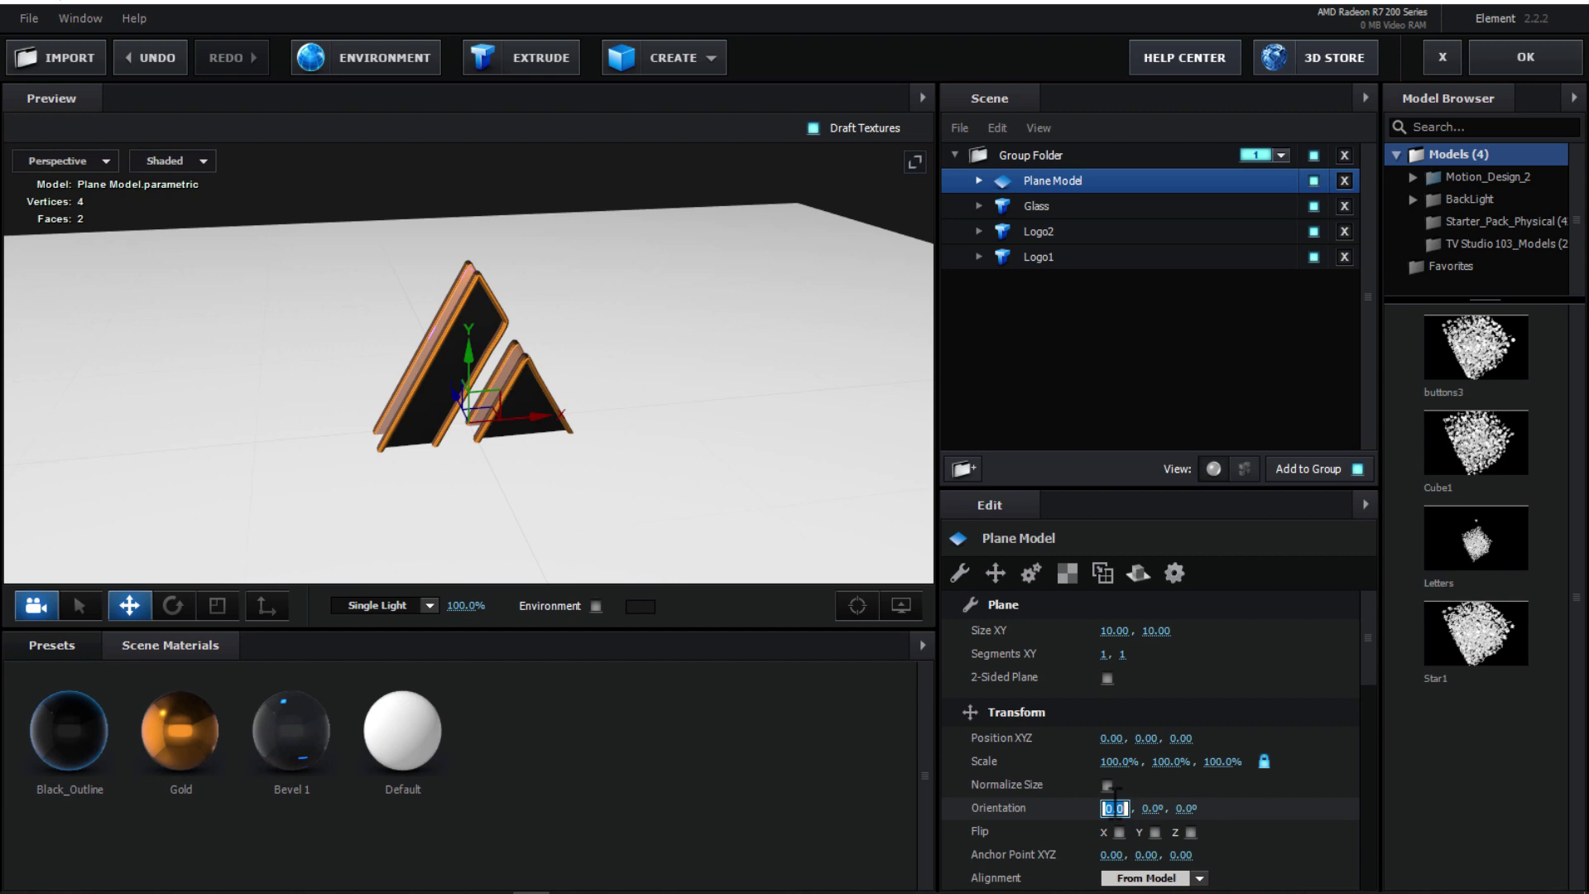
type("-90")
left_click(1082, 809)
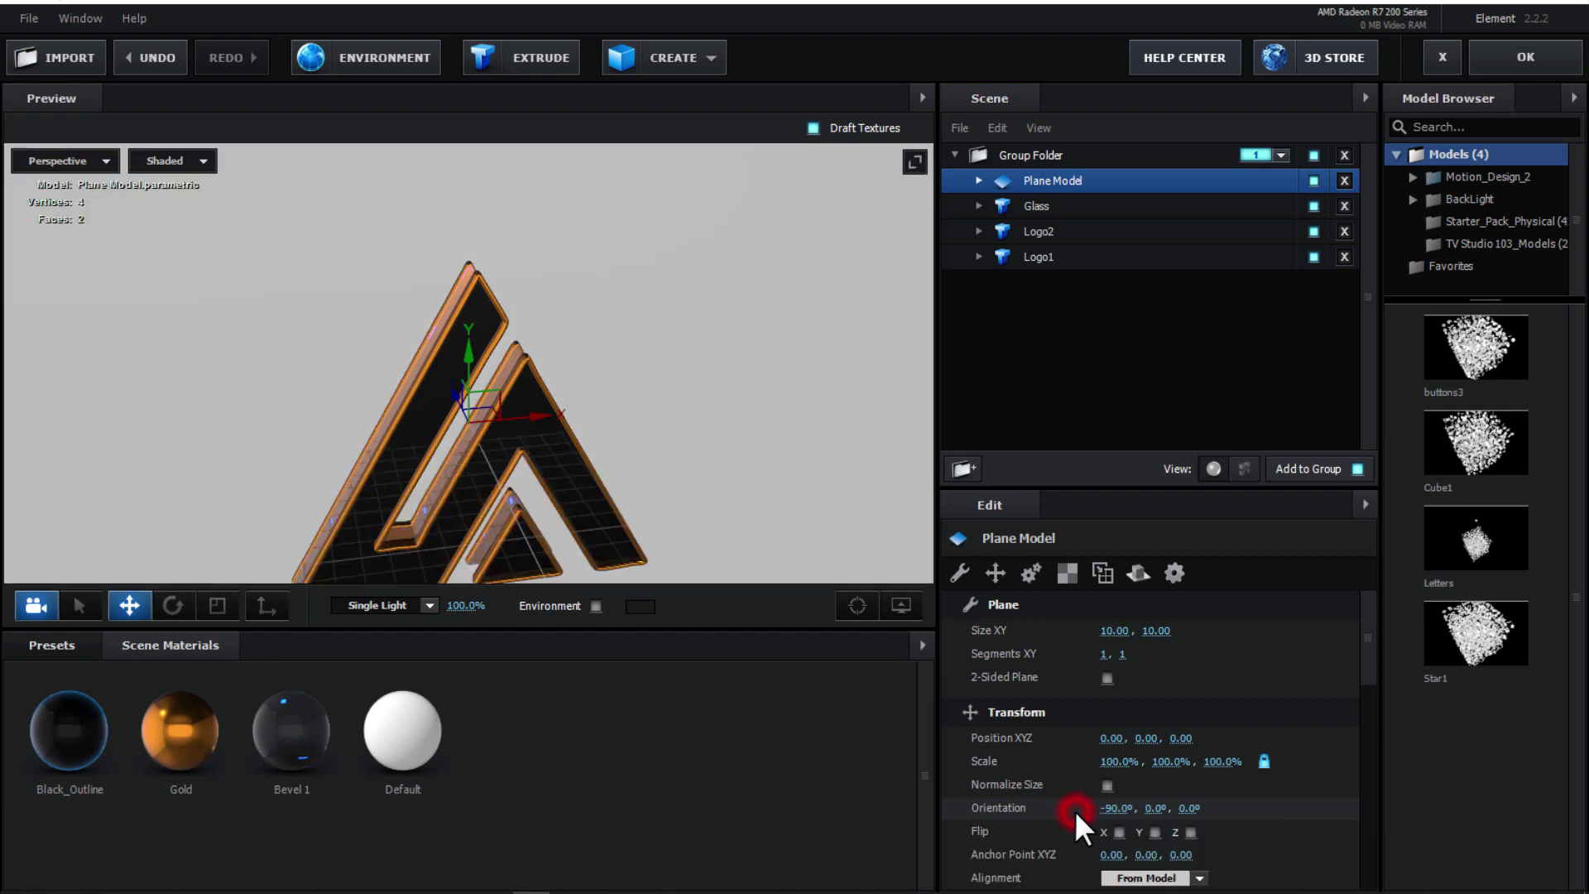
Step: Move the upright plane along the Z axis to a position of about 0.04
left_click(505, 509)
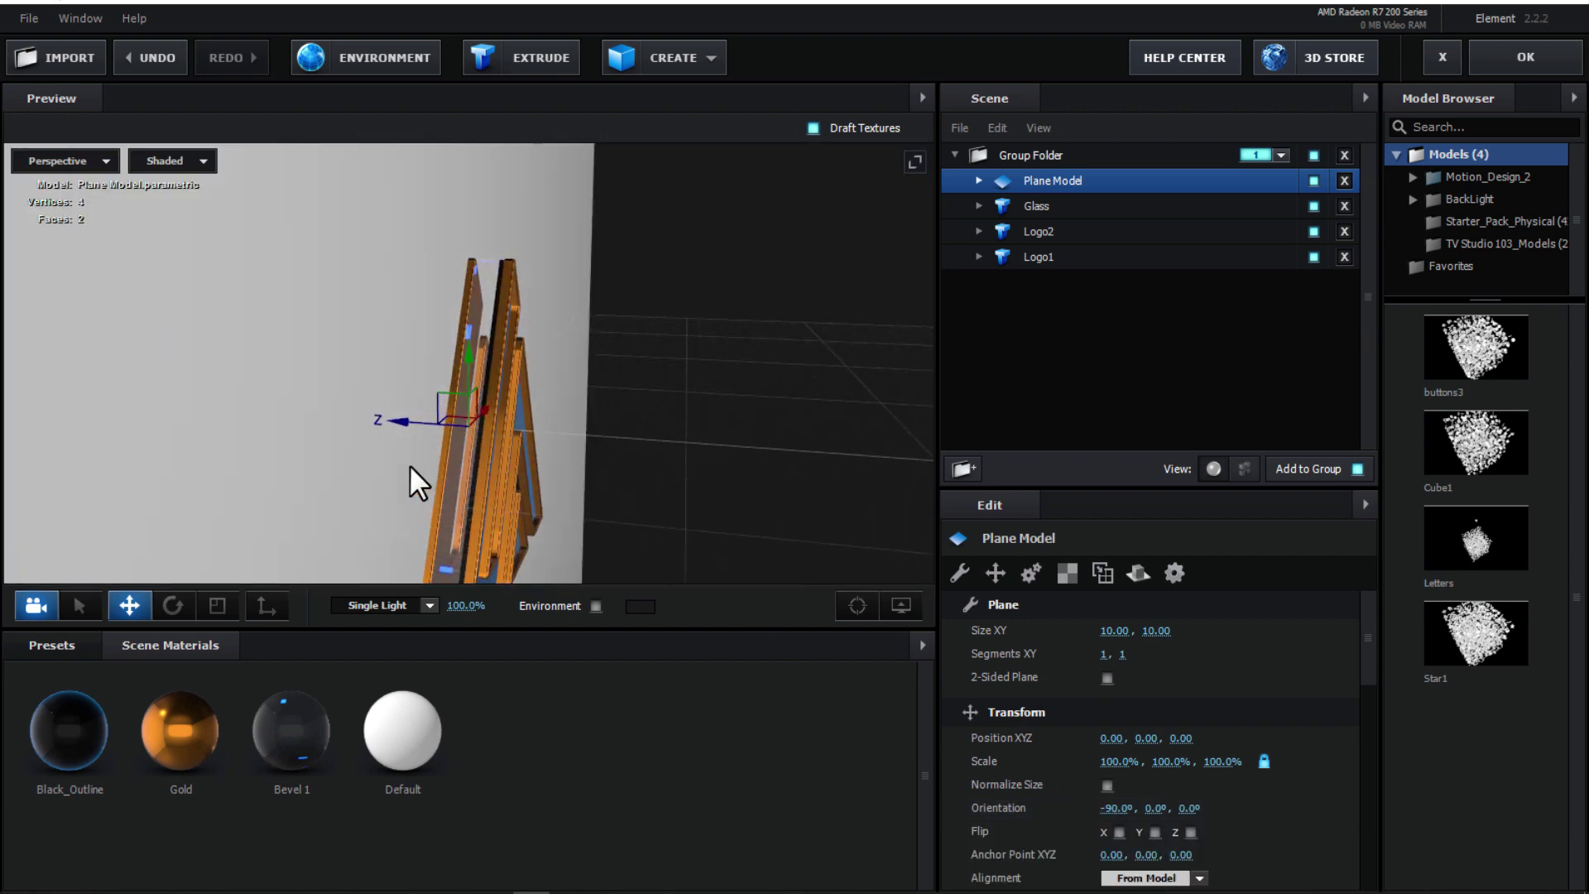
left_click(399, 415)
left_click_drag(399, 415, 395, 415)
left_click(535, 440)
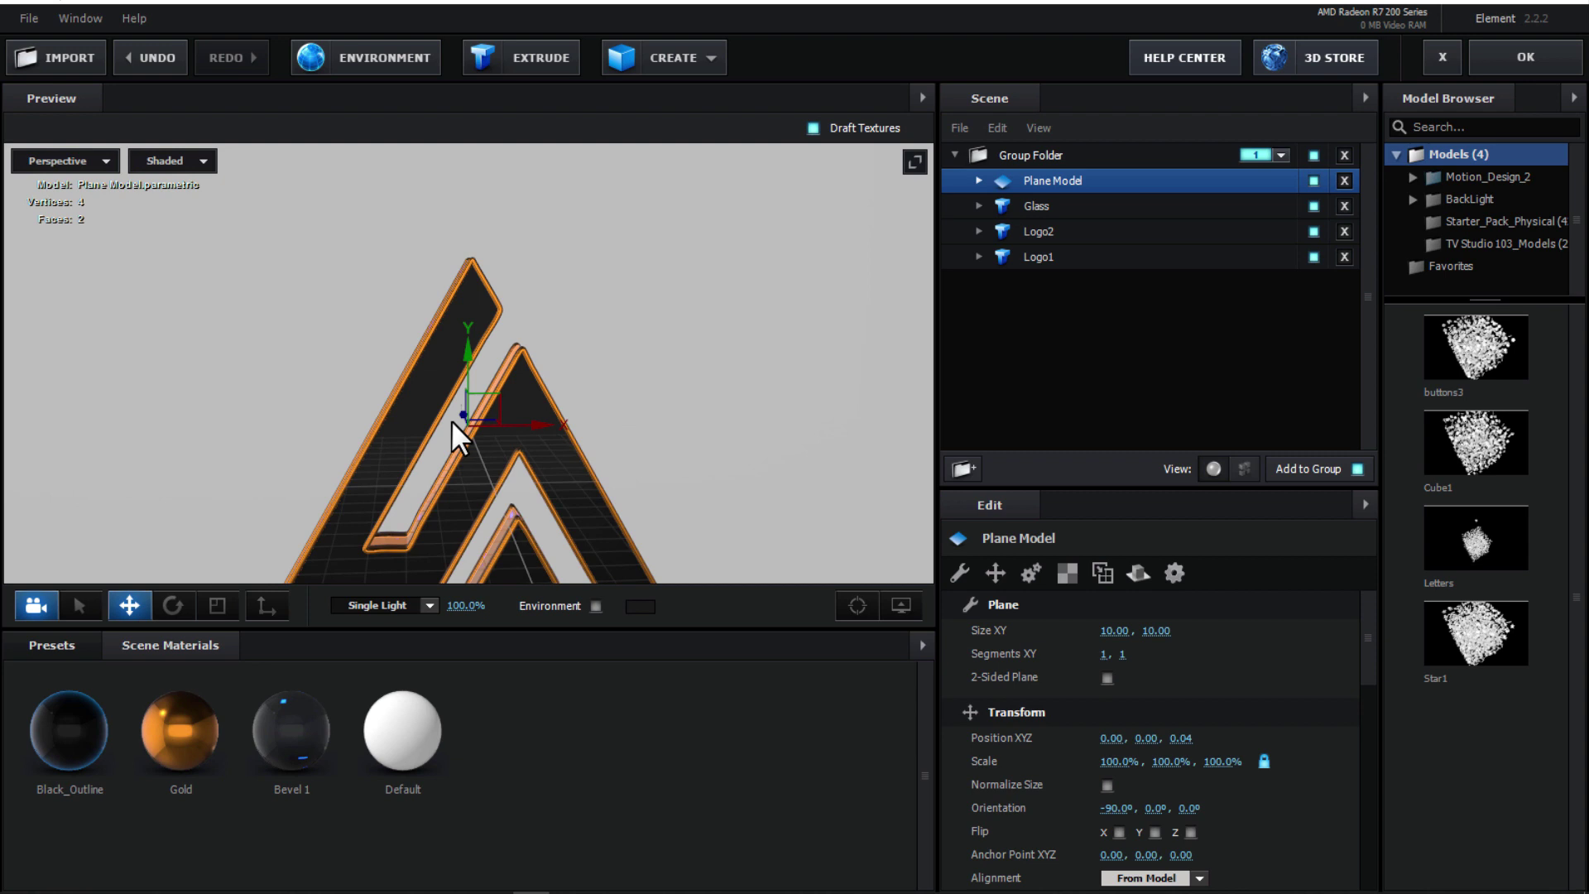
Step: Assign Custom Layer 2 to the glossiness channel of the plane's Default material with a gamma of 0.55
left_click(973, 178)
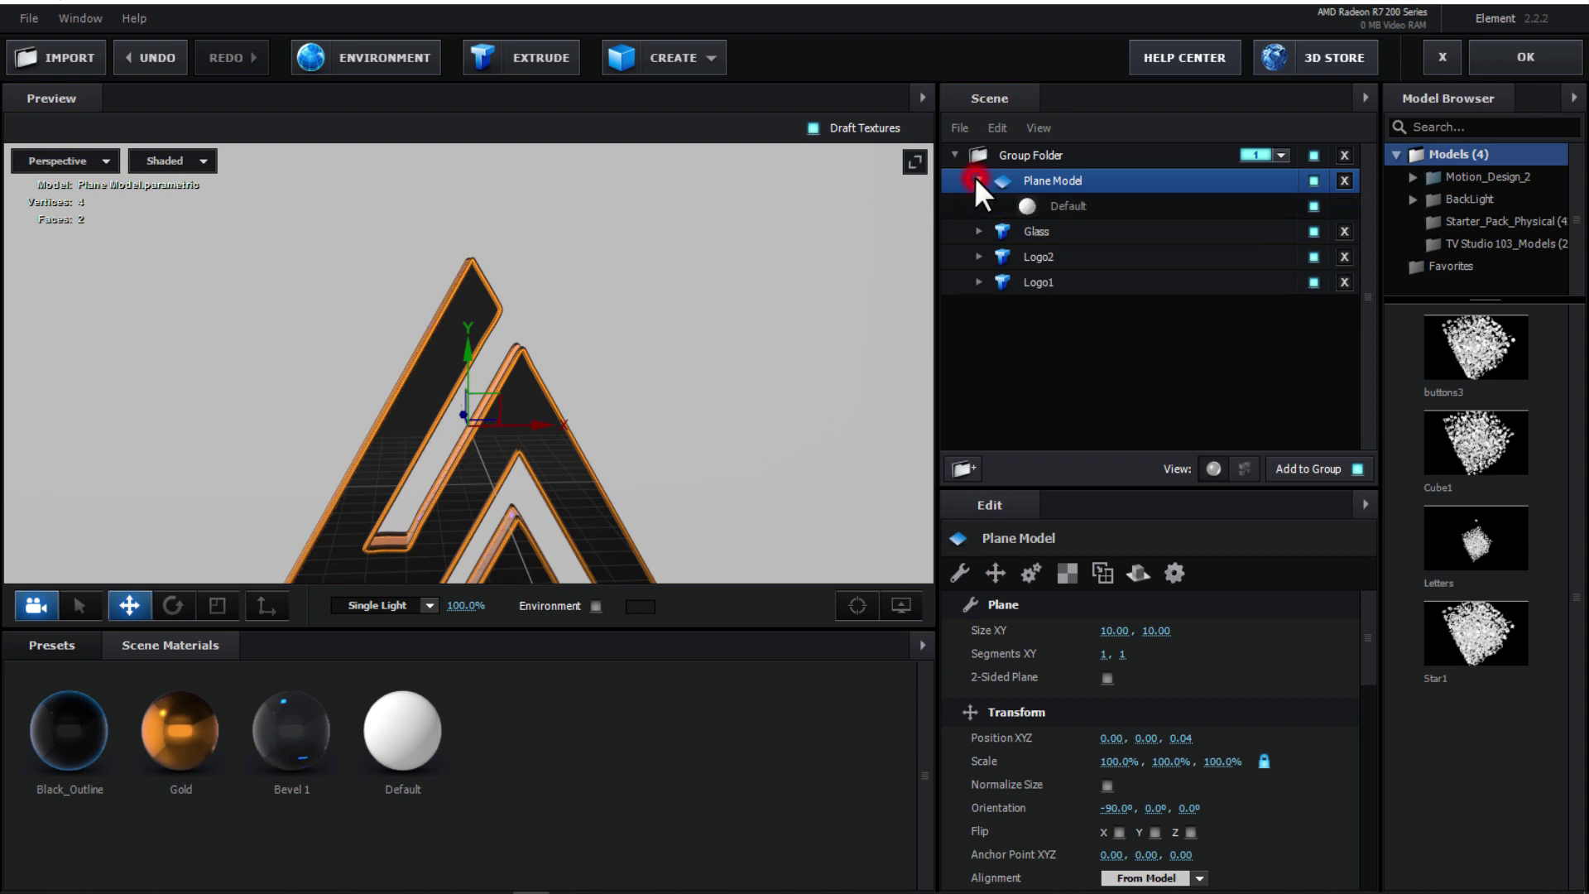
left_click(1071, 206)
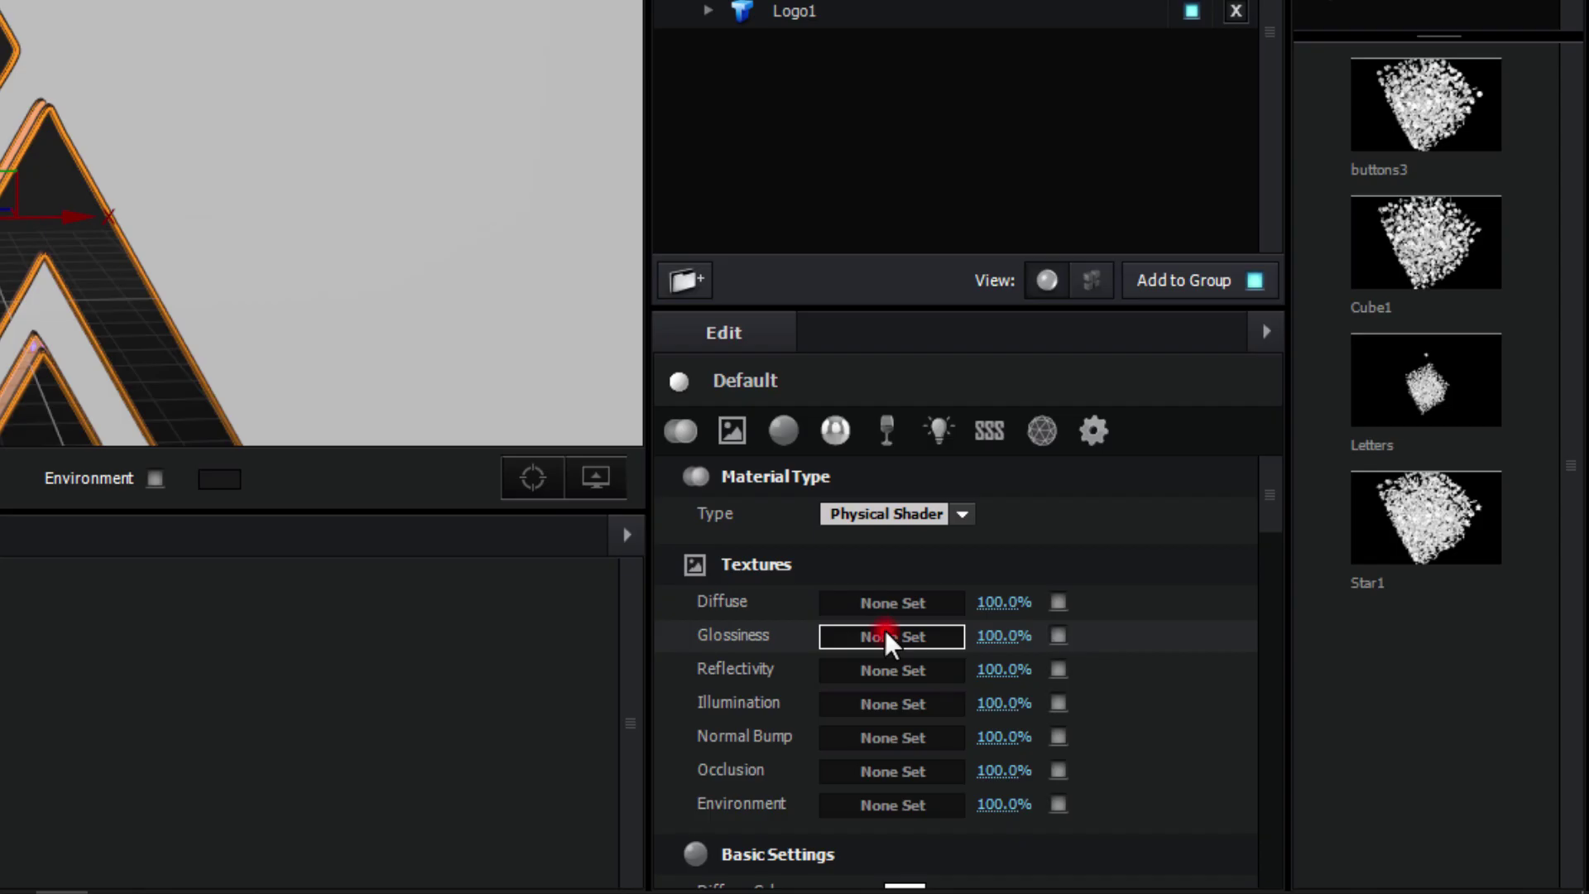
left_click(1103, 714)
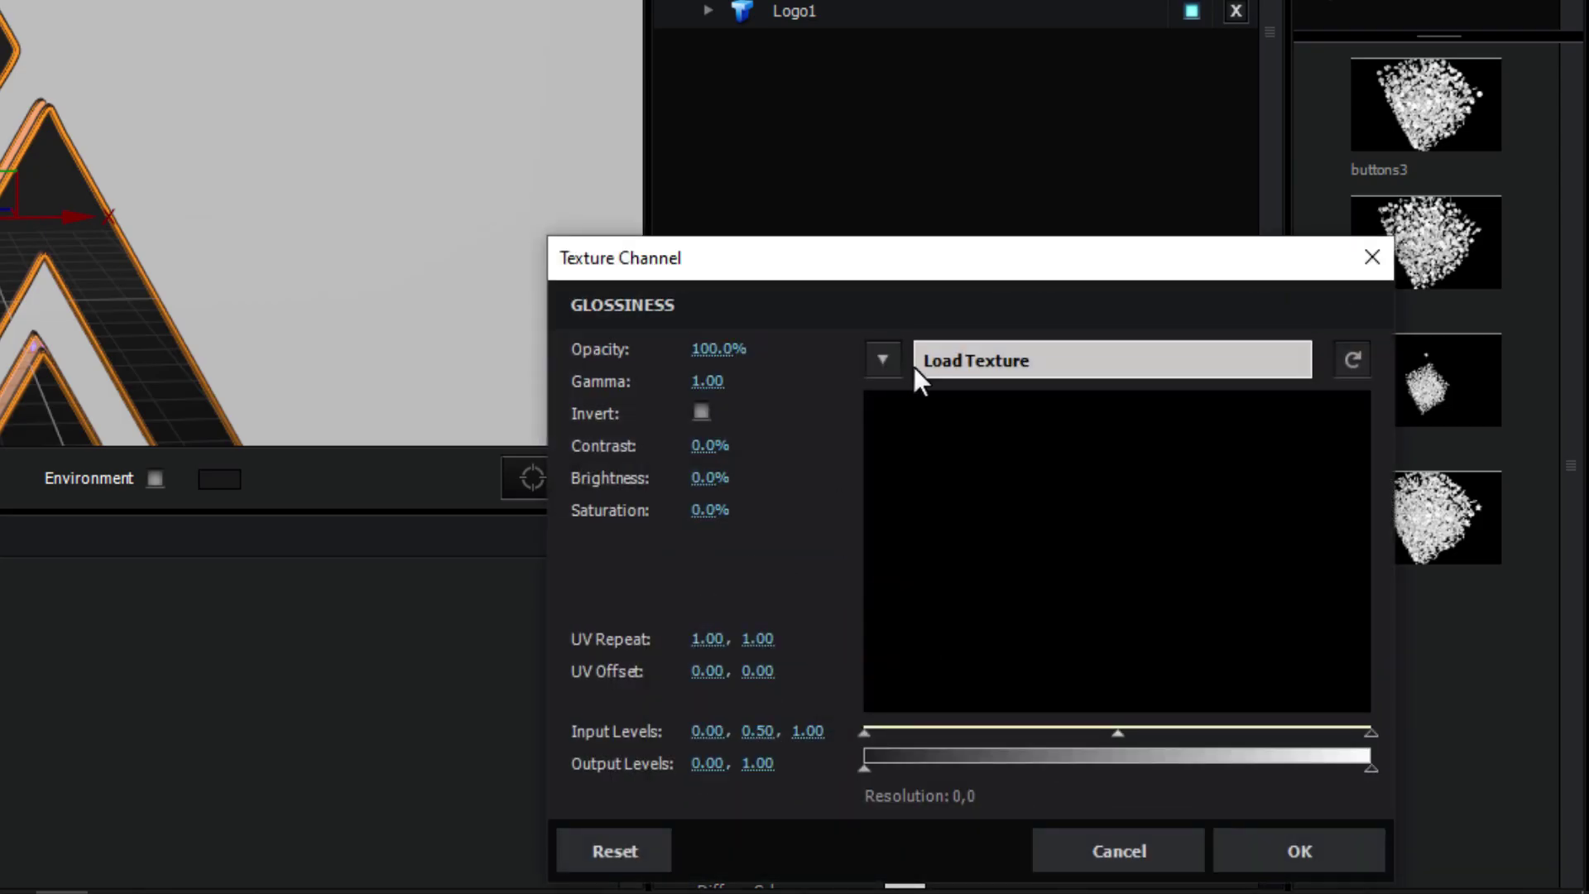
left_click(886, 361)
left_click(976, 432)
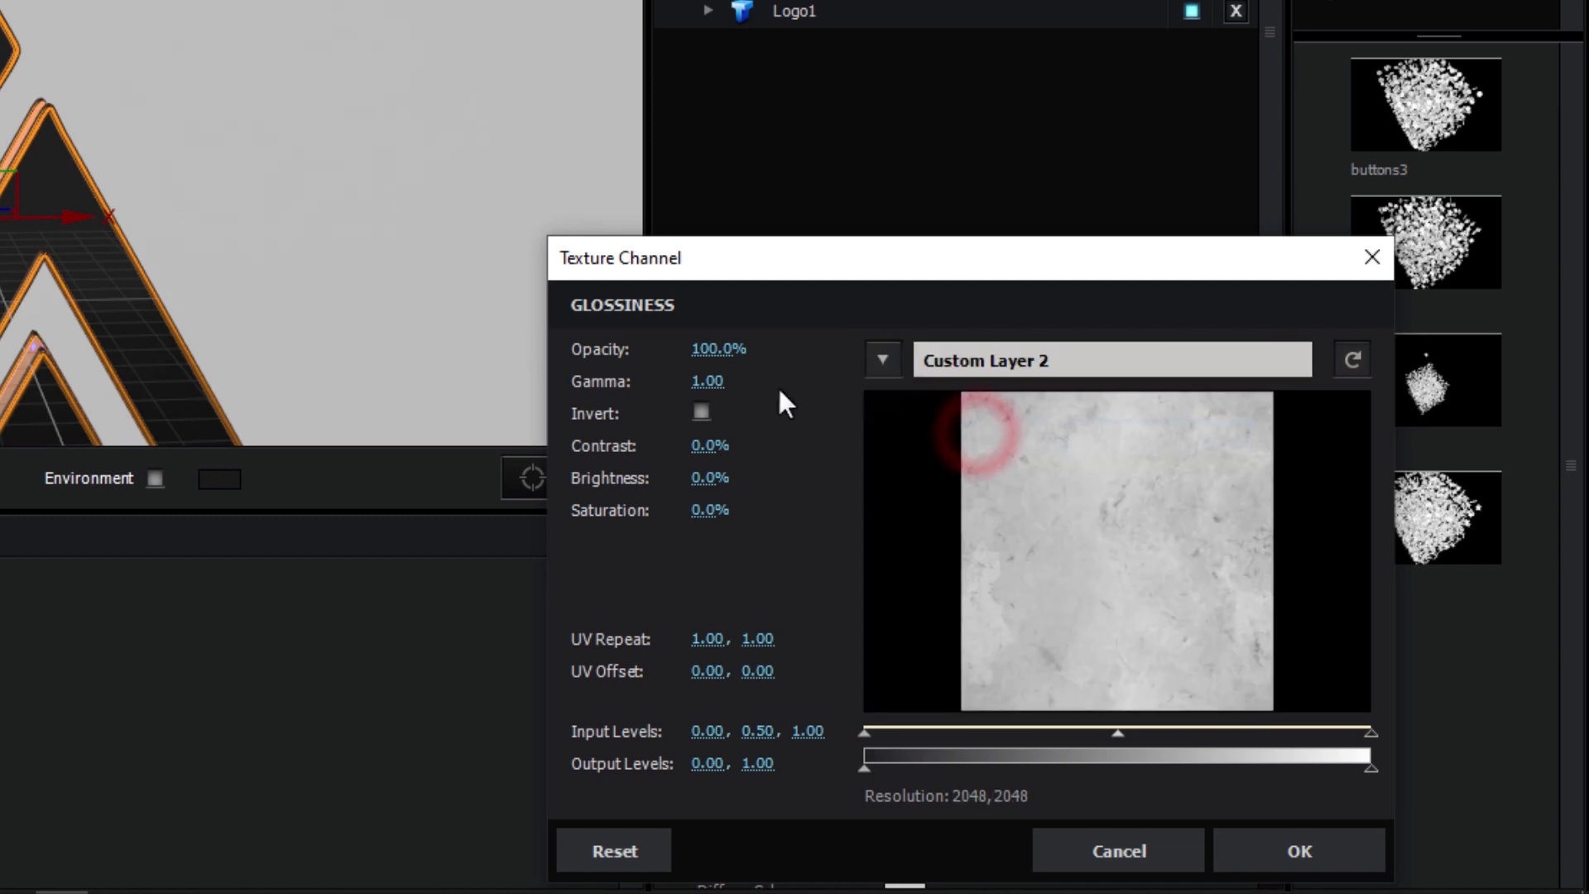
left_click(711, 381)
type("0.55")
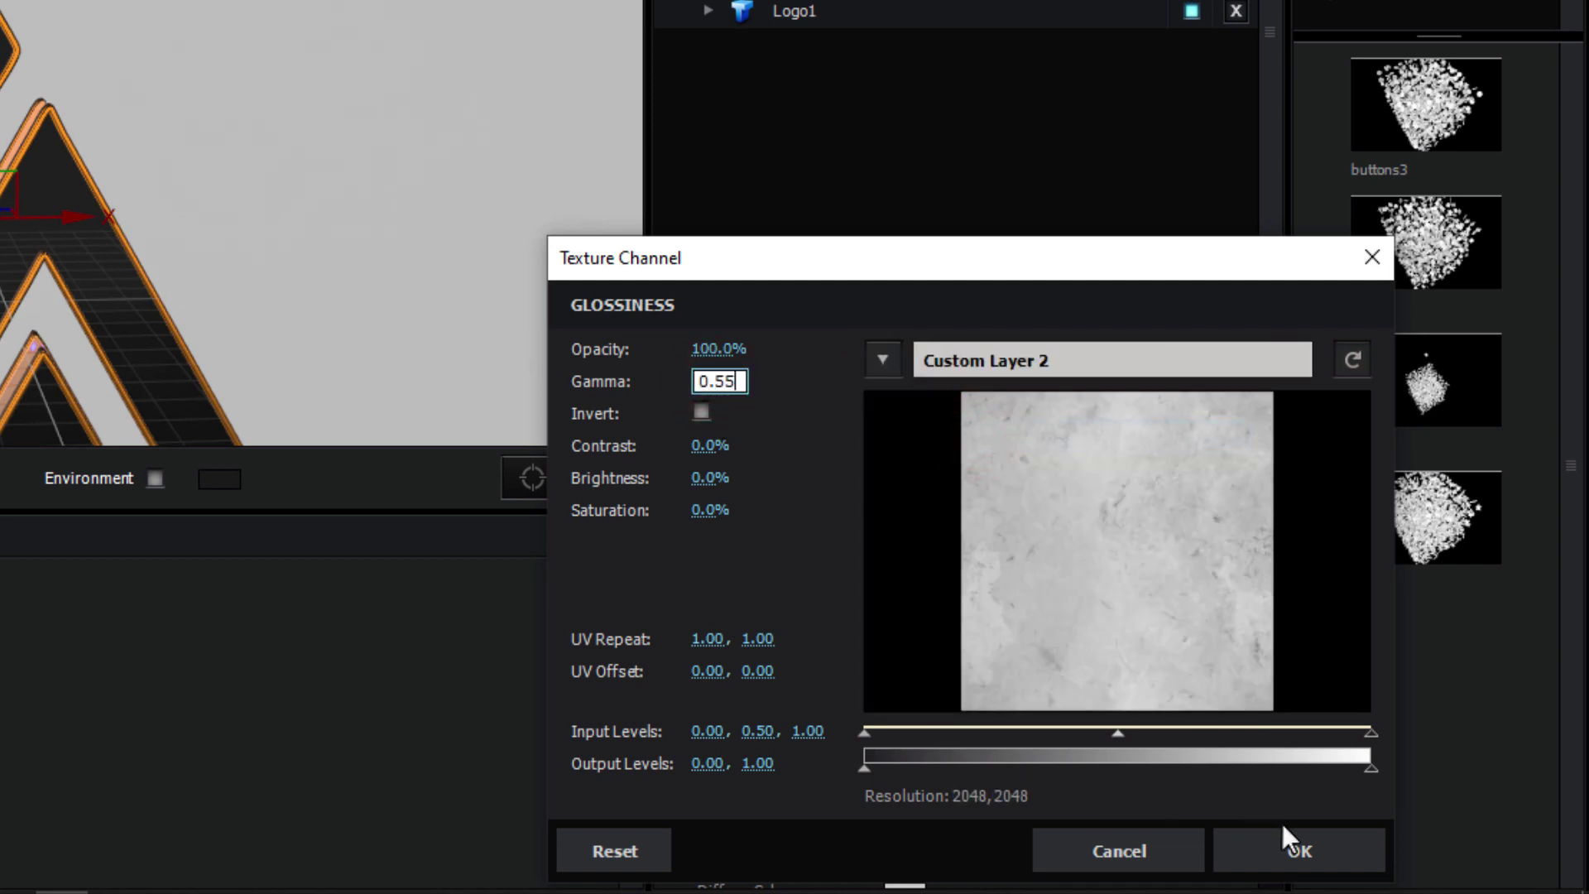
left_click(1301, 851)
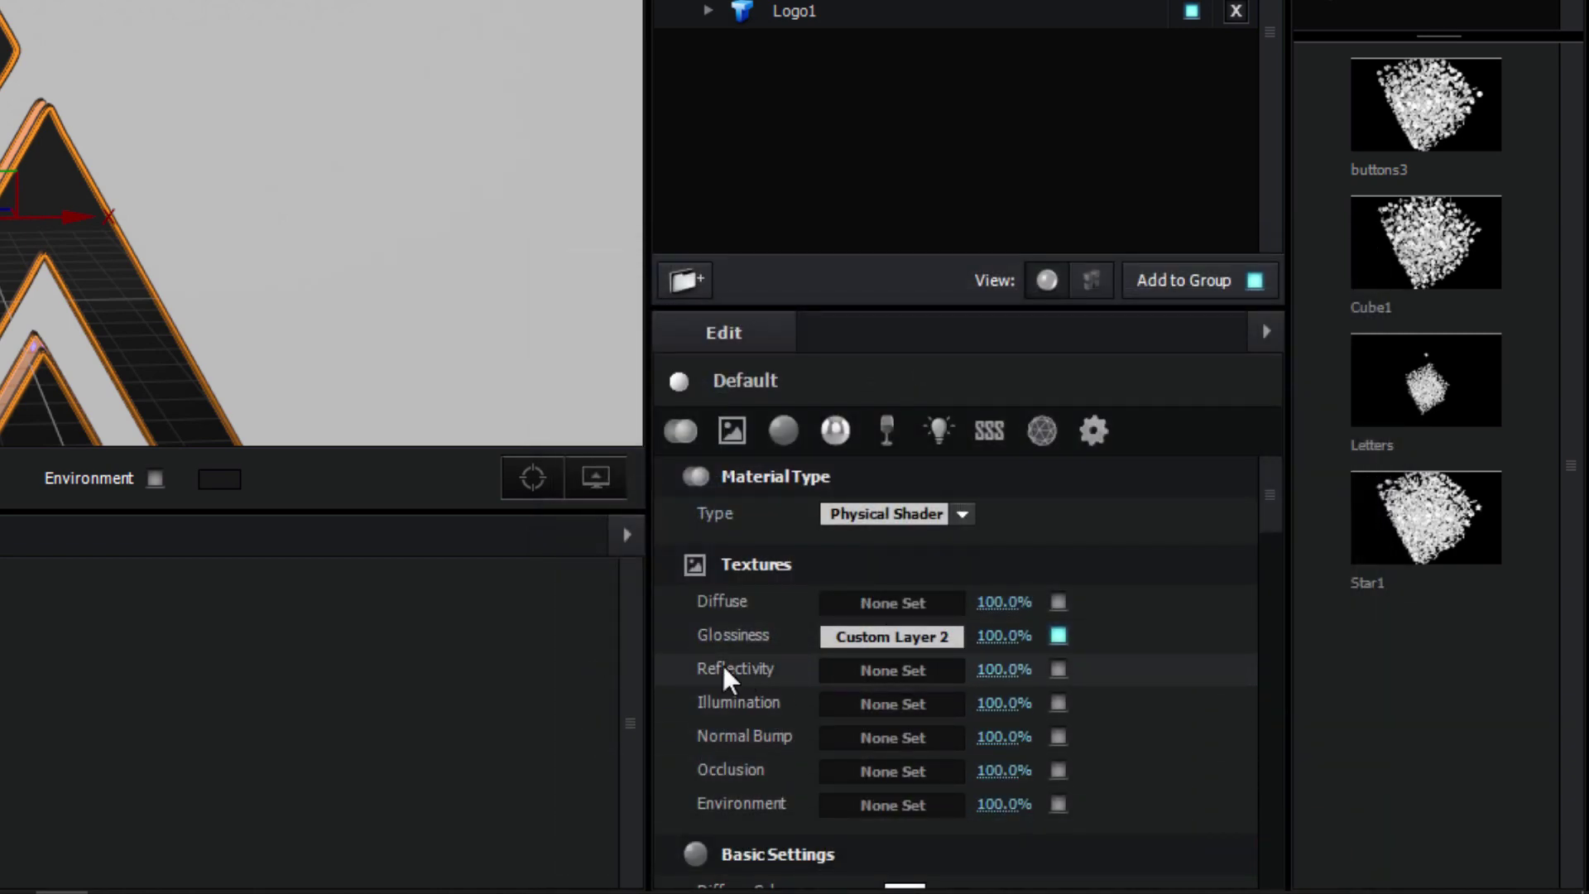
Step: Assign Custom Layer 2 to the reflectivity channel of the plane's Default material with a gamma of 0.55
left_click(873, 675)
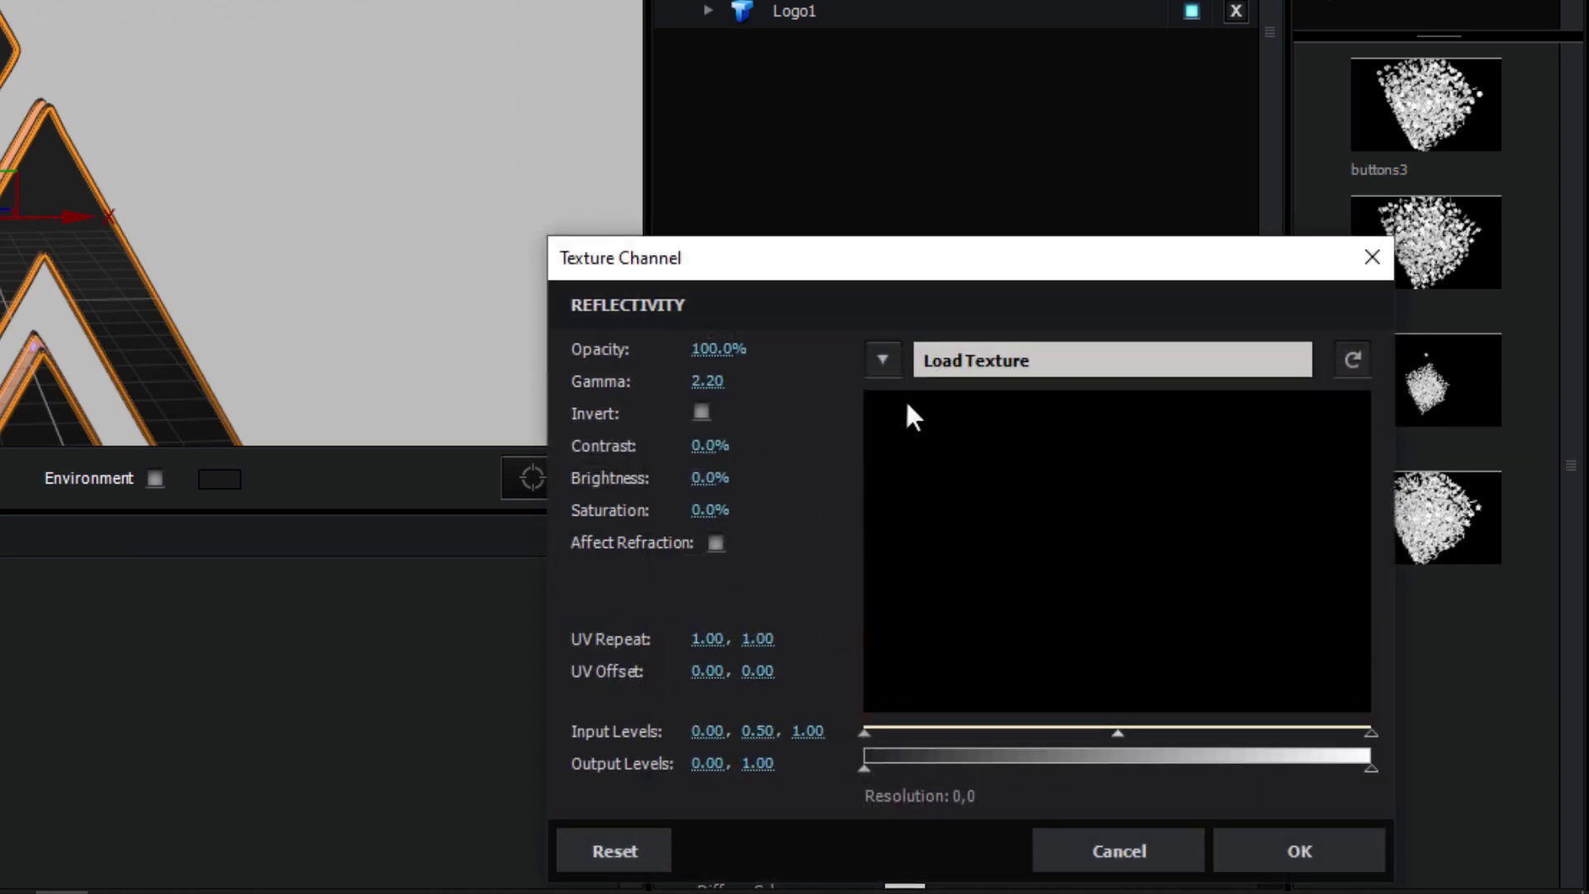
left_click(882, 359)
left_click(966, 432)
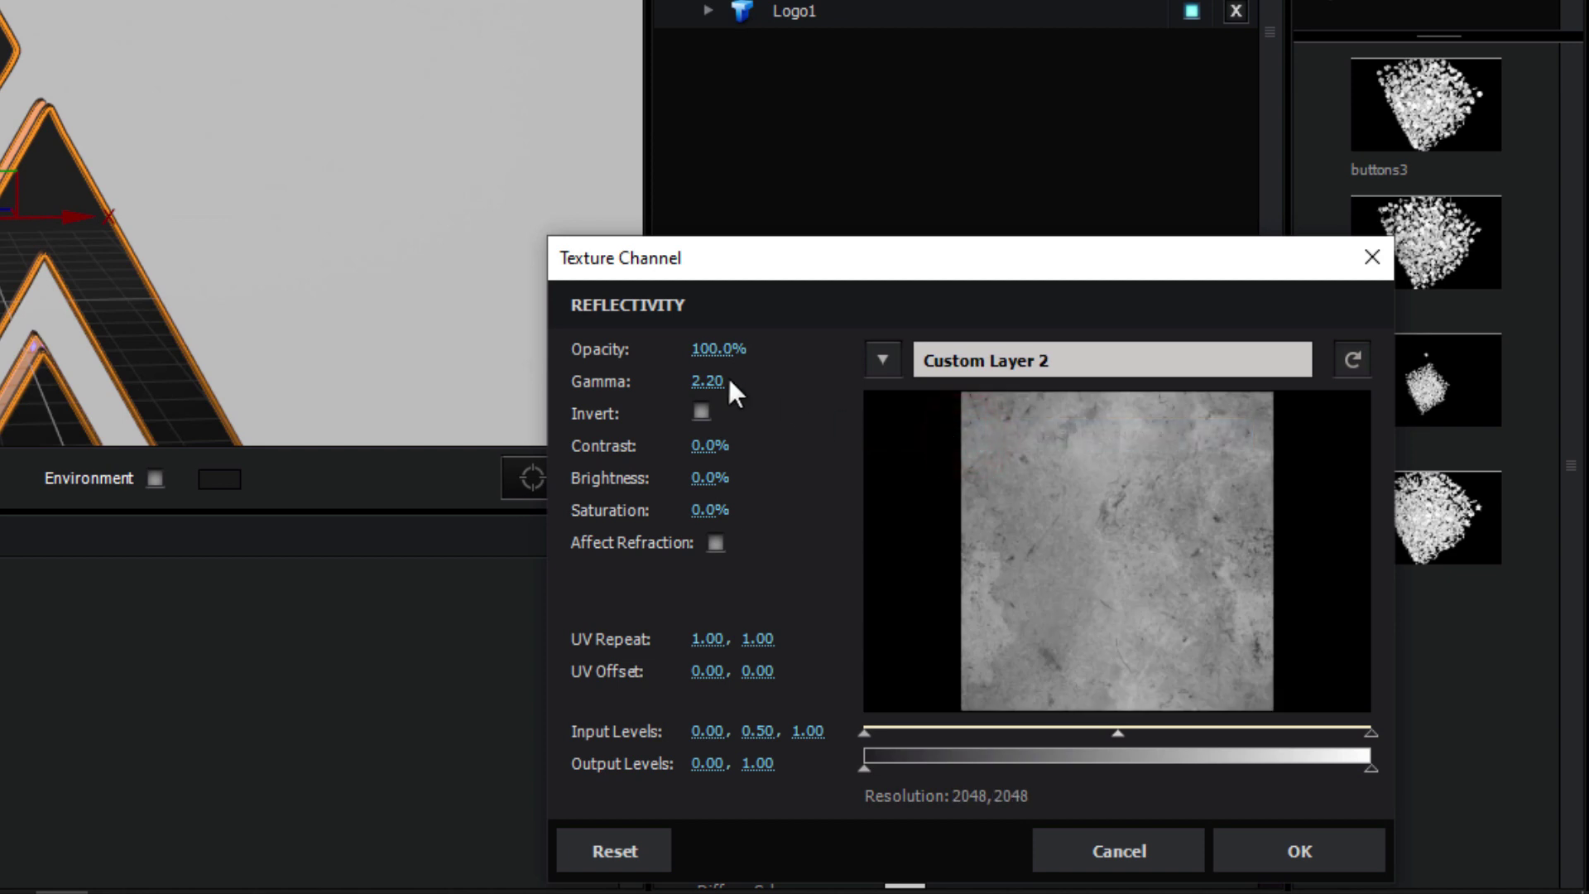
left_click(714, 382)
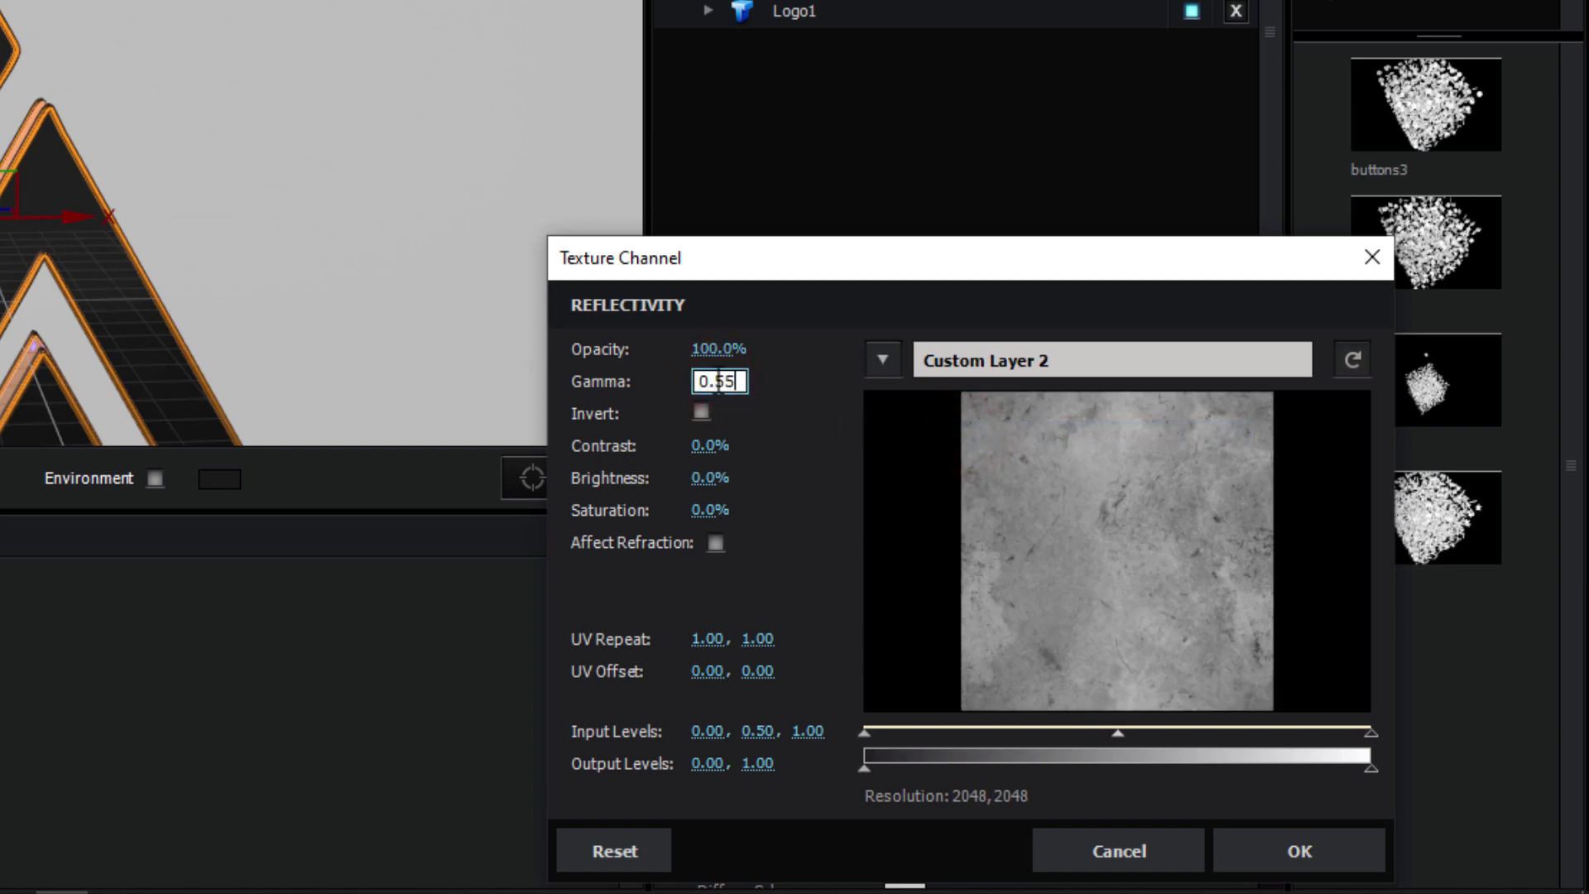
left_click(769, 420)
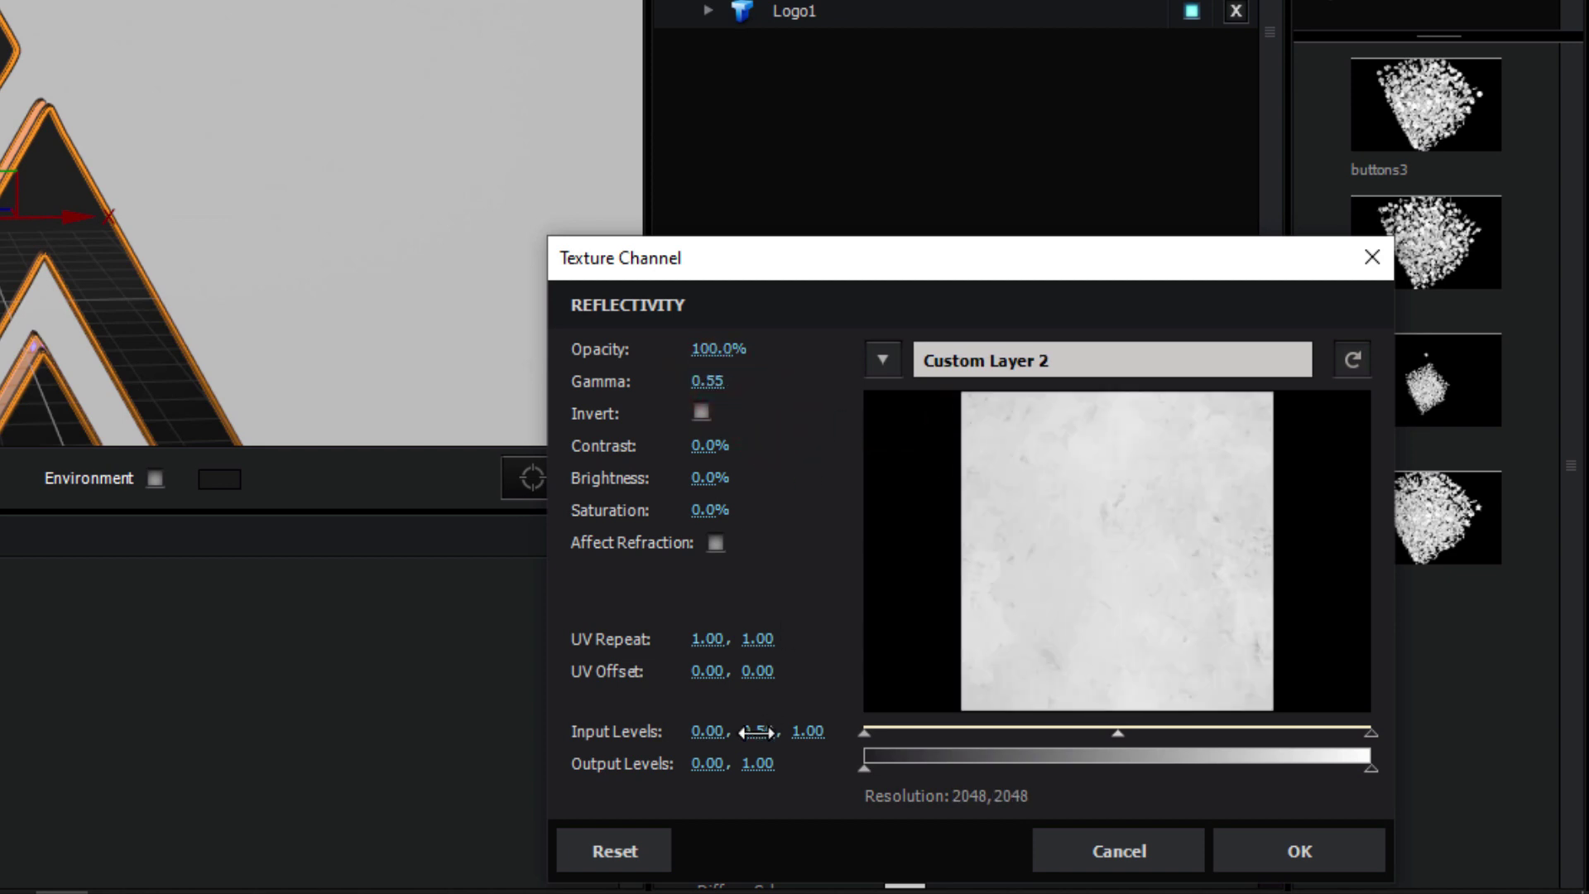
Step: Set the middle input level of the reflectivity texture to 0.70 and accept the texture settings
left_click_drag(757, 733, 797, 737)
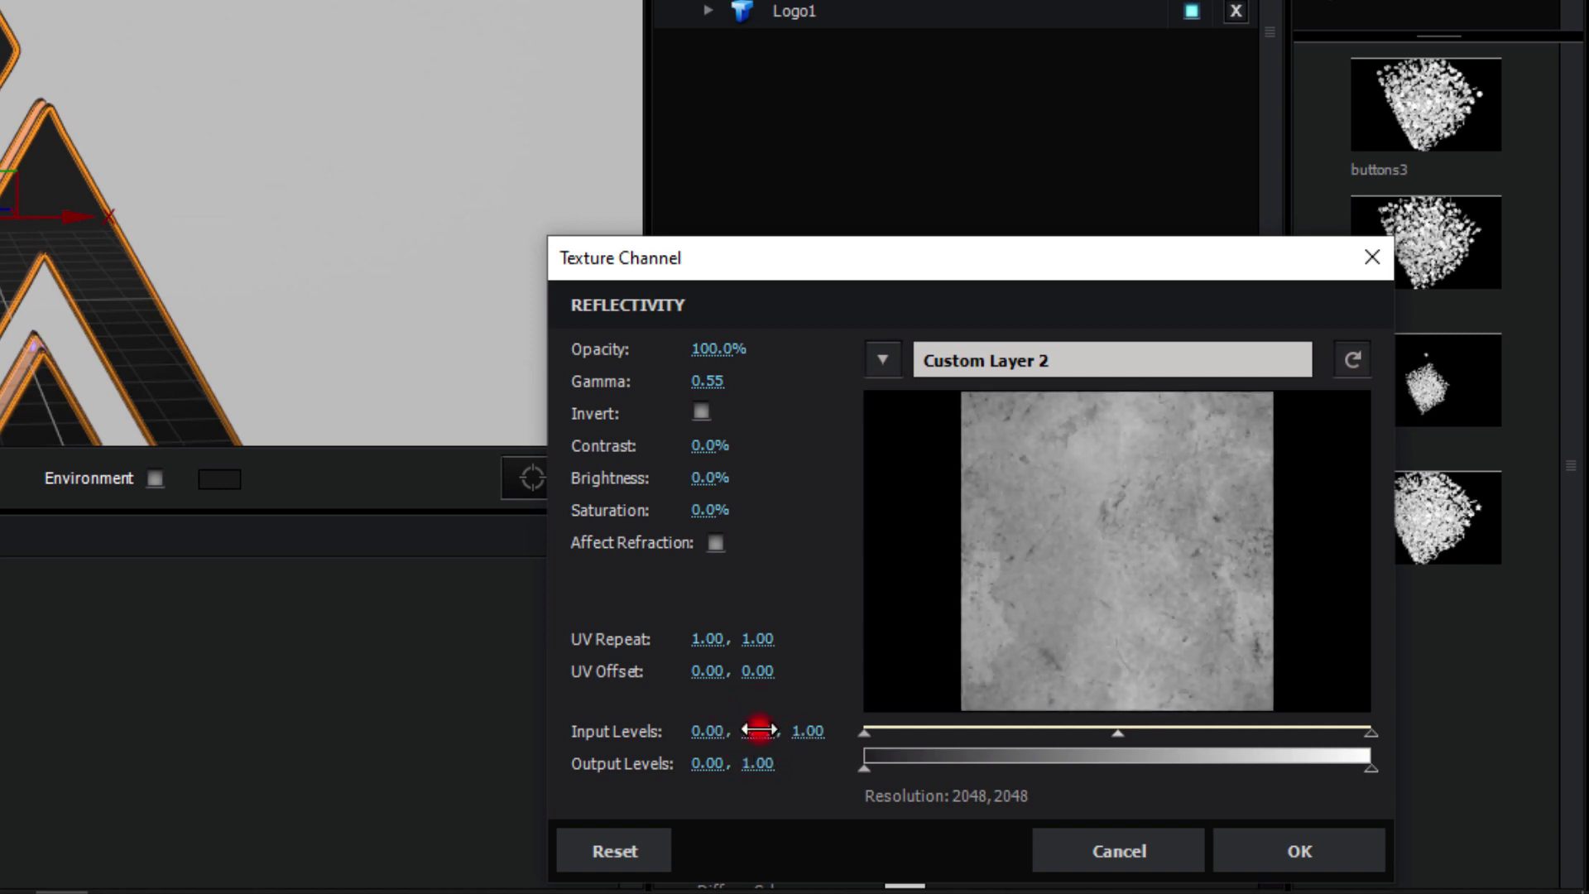
left_click(759, 730)
type("0.70")
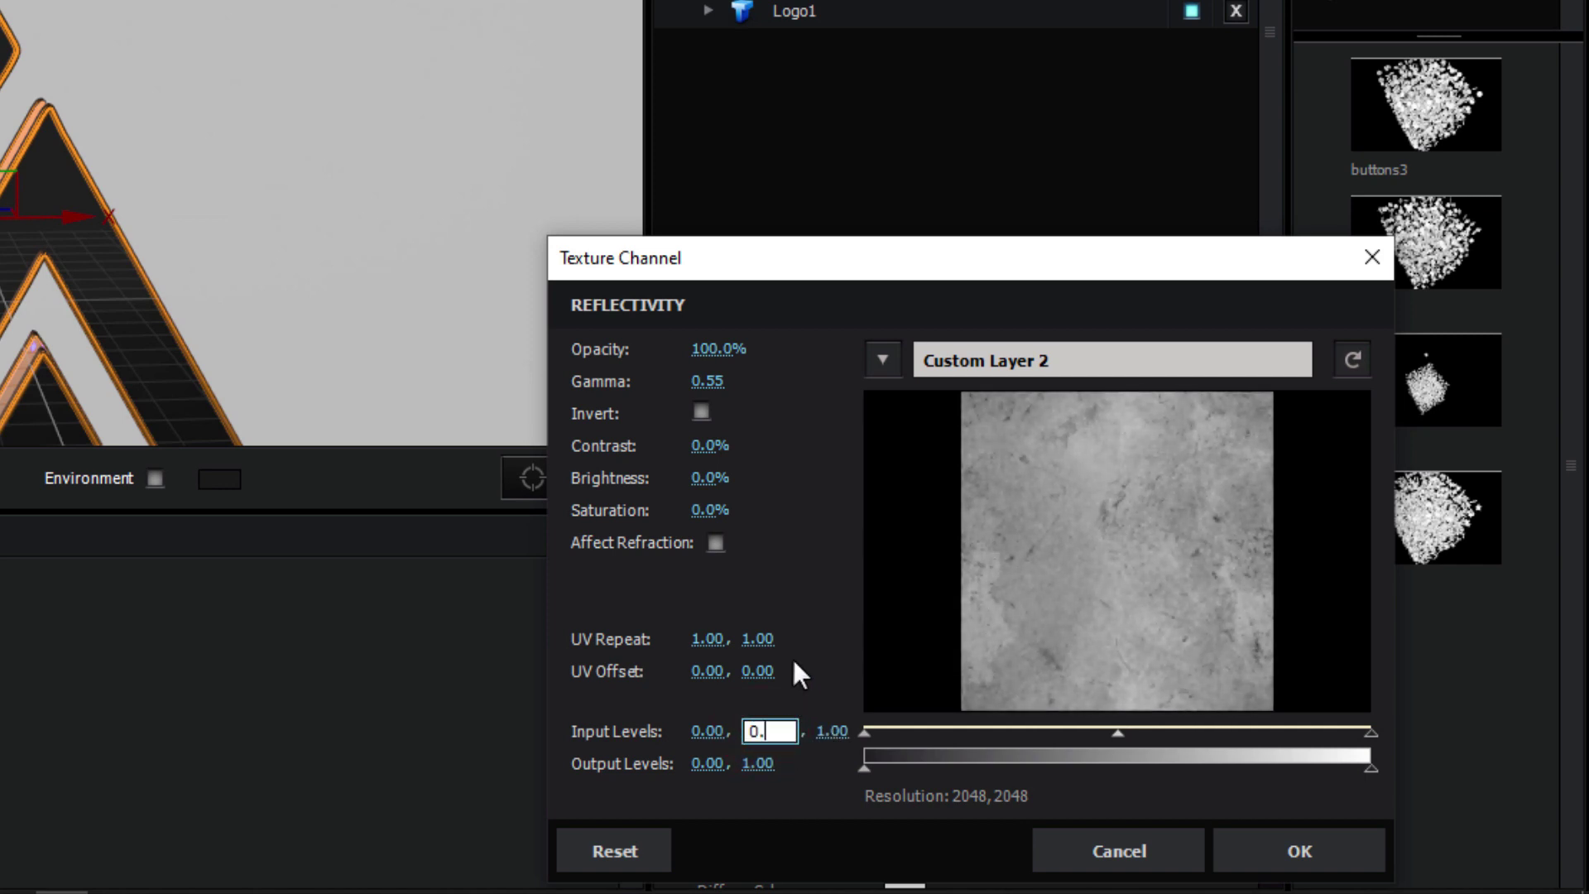
left_click(811, 690)
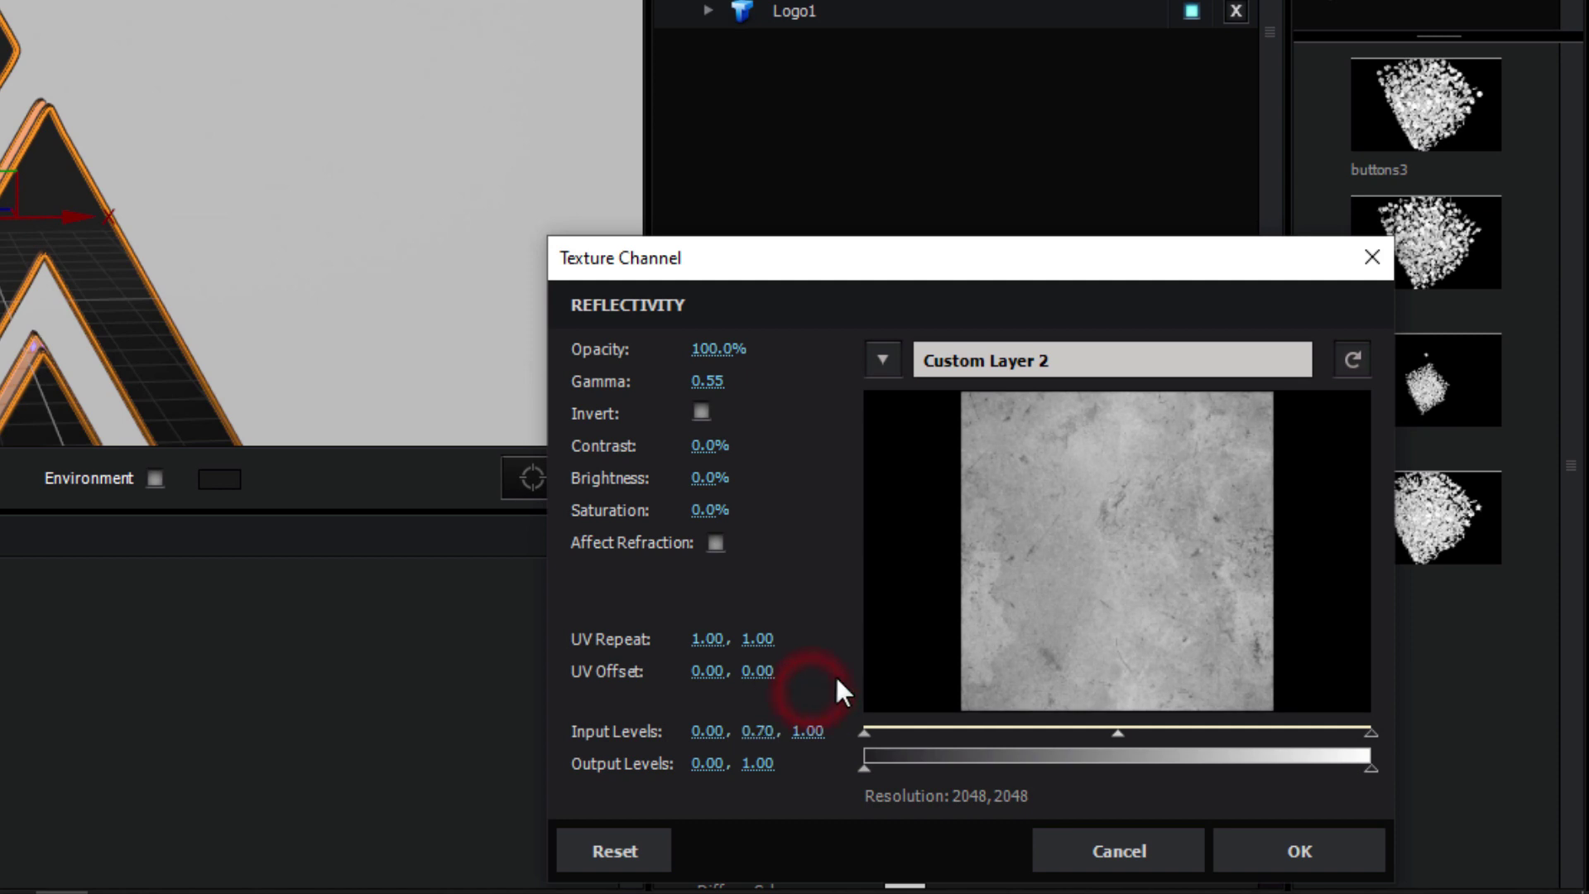
left_click(1303, 850)
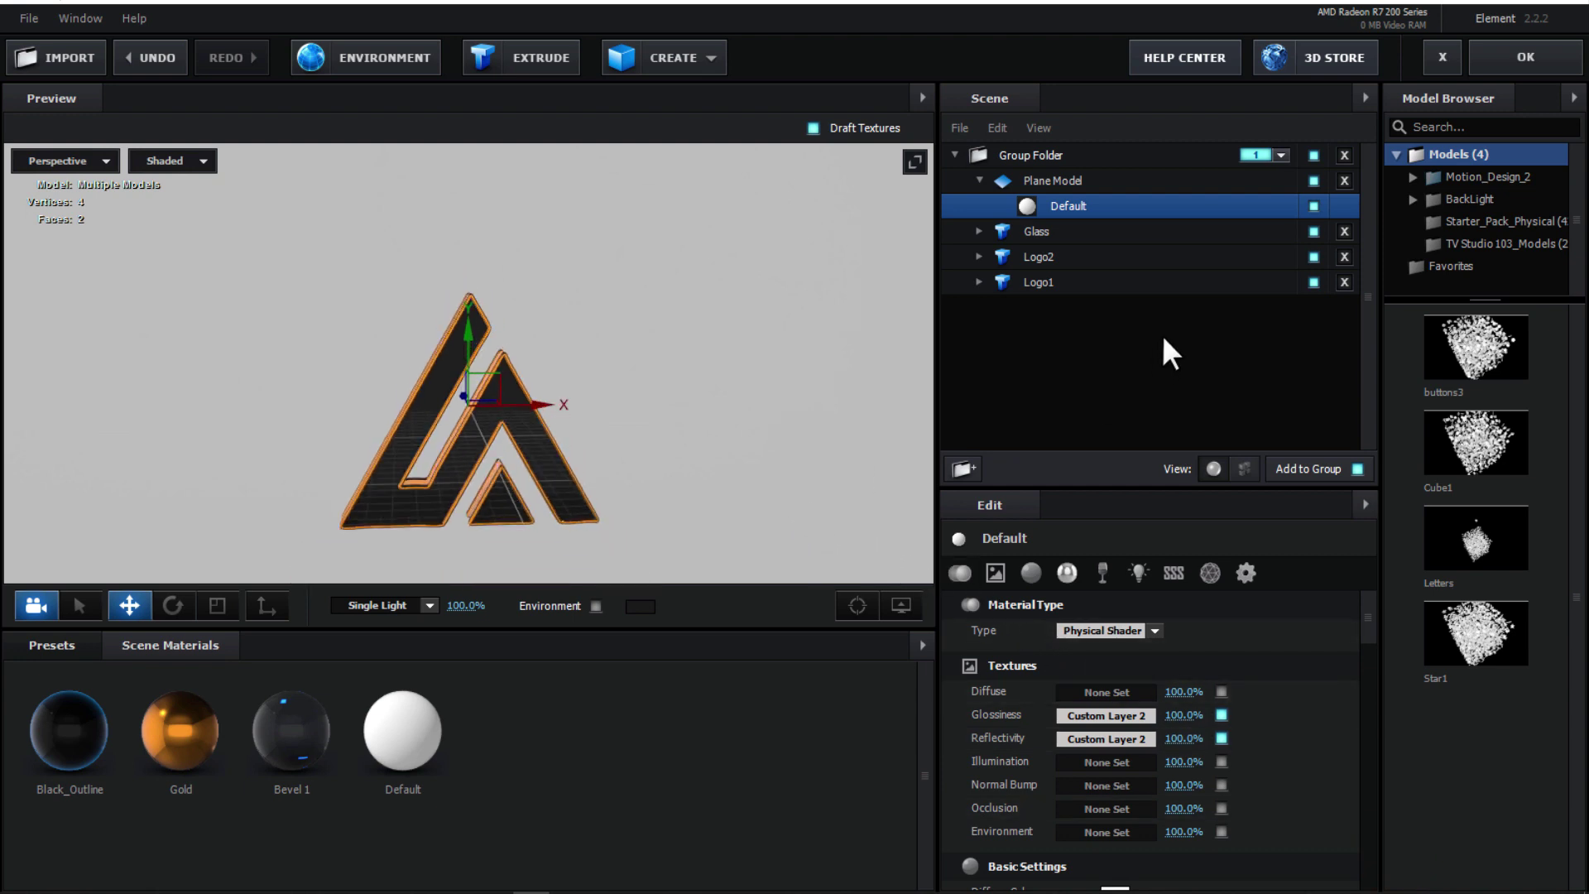
Step: Change the diffuse color of the plane's Default material to black (000000)
scroll(1073, 659, "down", 5)
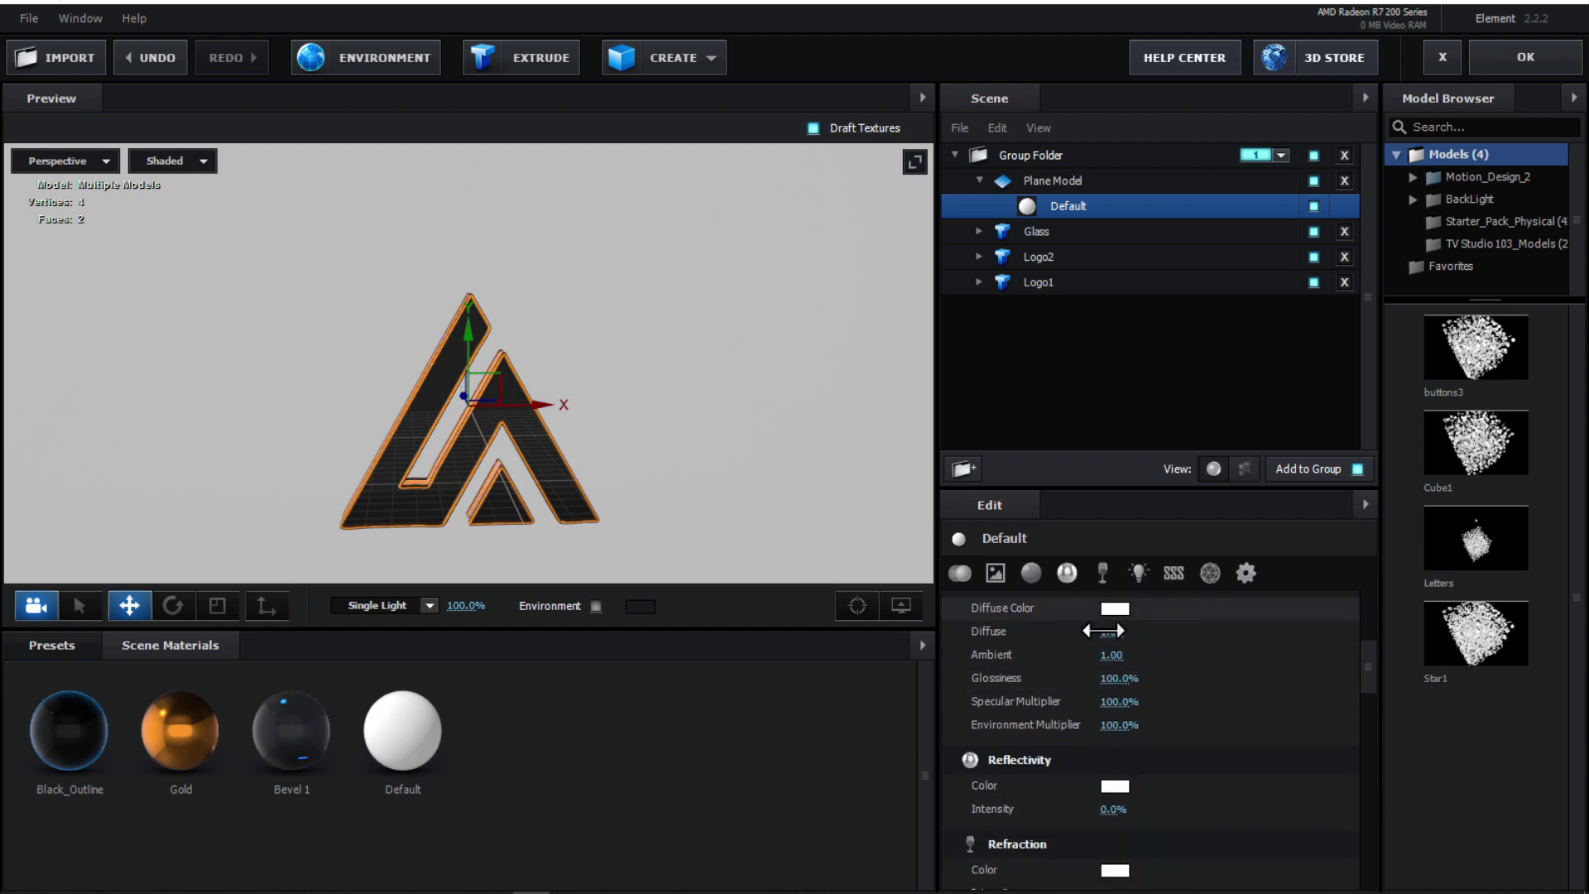
scroll(1151, 645, "up", 1)
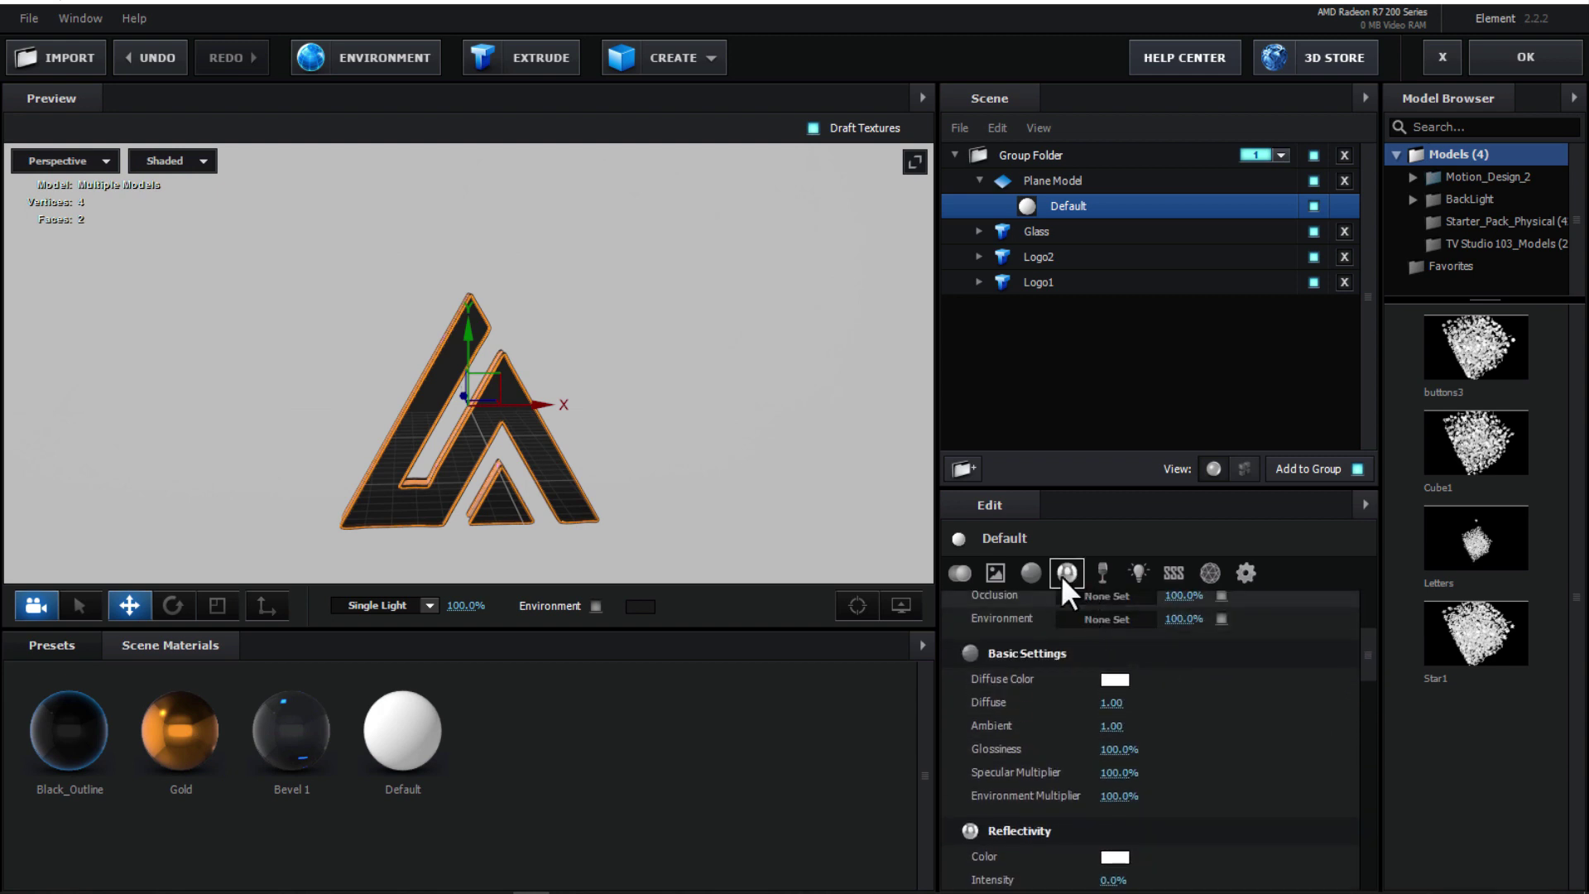
left_click(1032, 573)
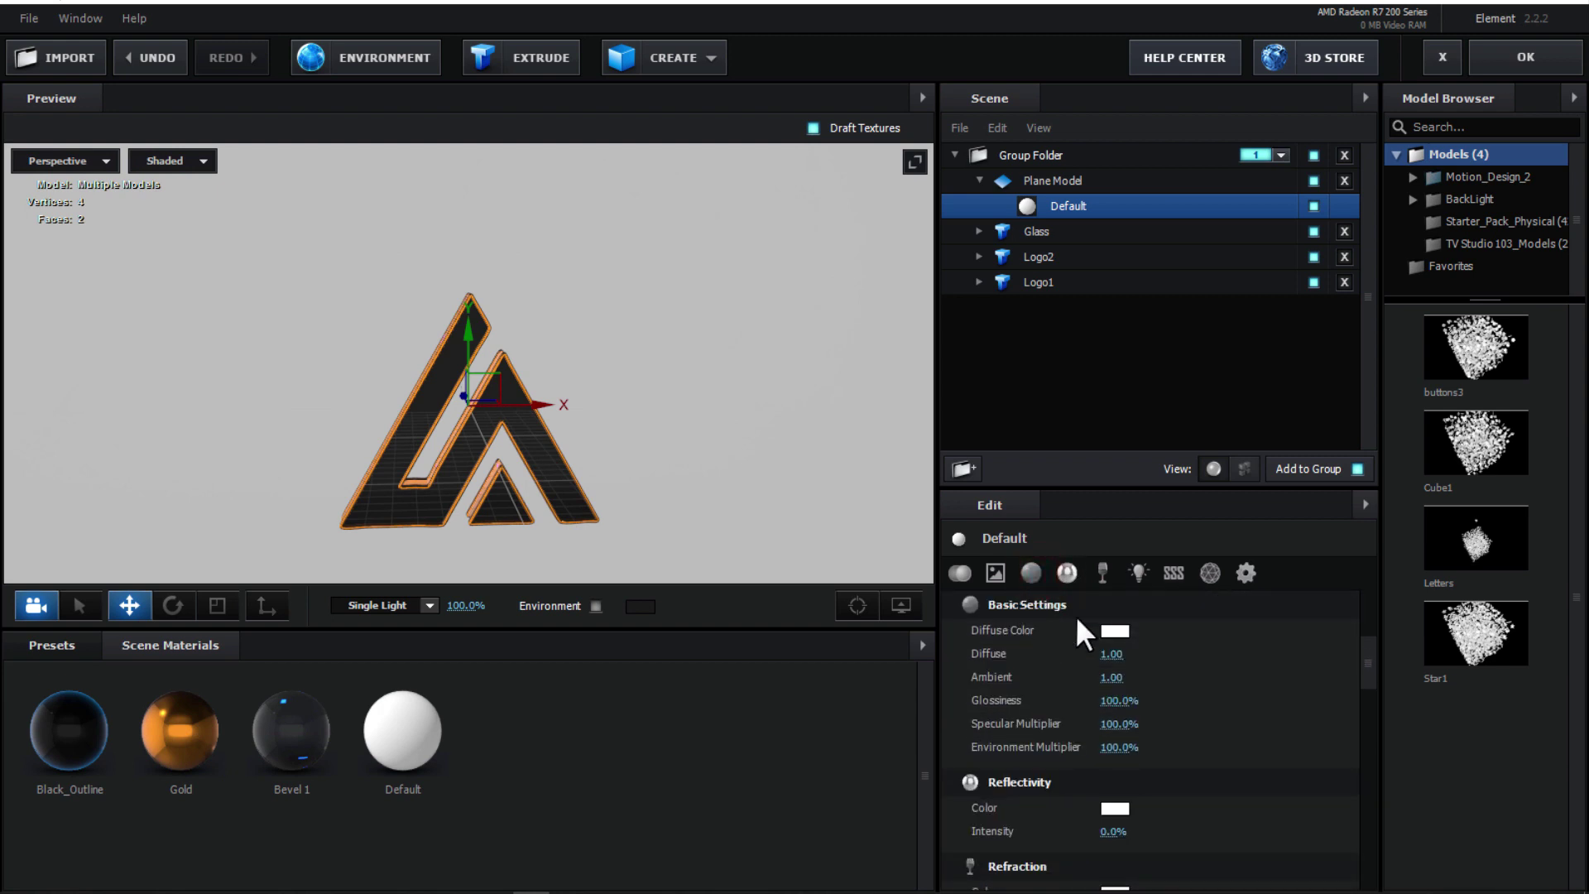
left_click(1119, 631)
left_click_drag(1045, 639, 936, 804)
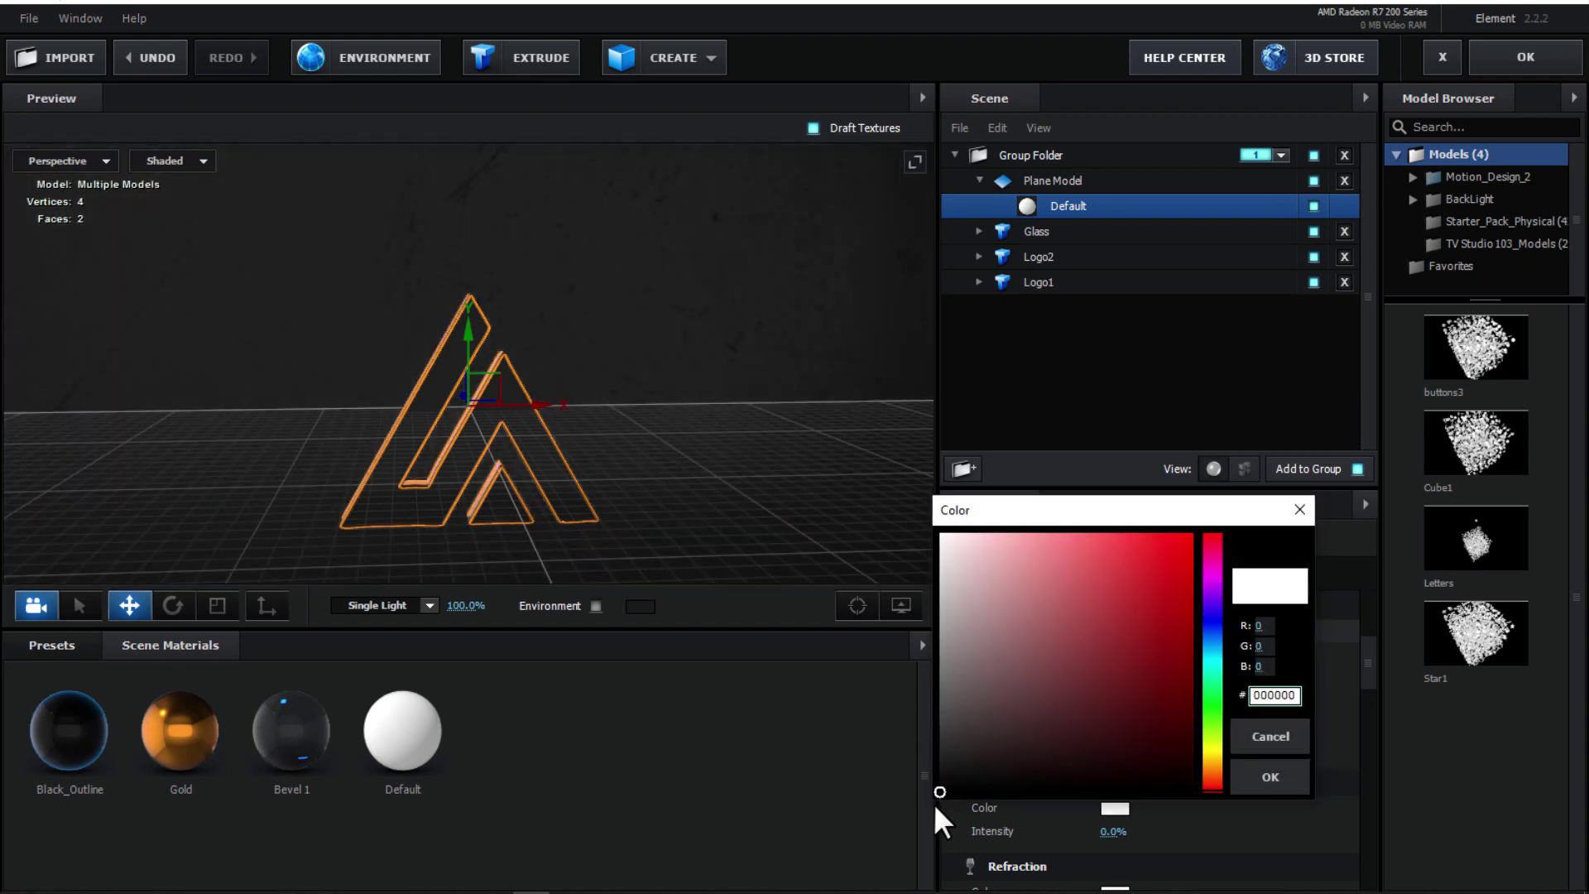
left_click(1276, 774)
left_click_drag(783, 447, 650, 461)
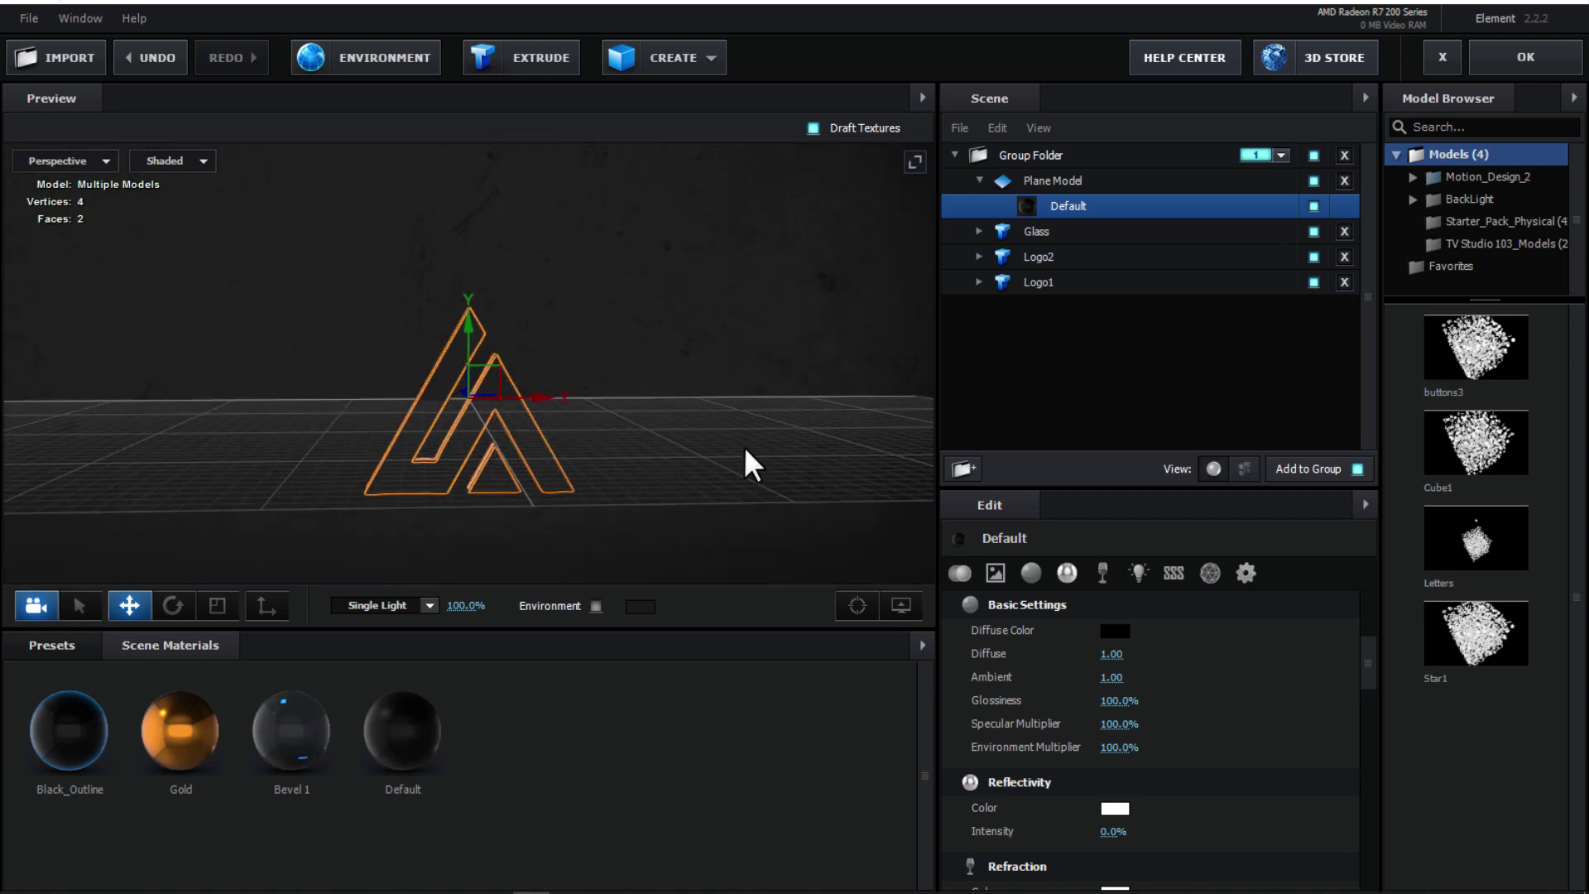
Step: Set the Plane Model's UV repeat to 5 by 5 so its texture tiles more finely
left_click(1061, 176)
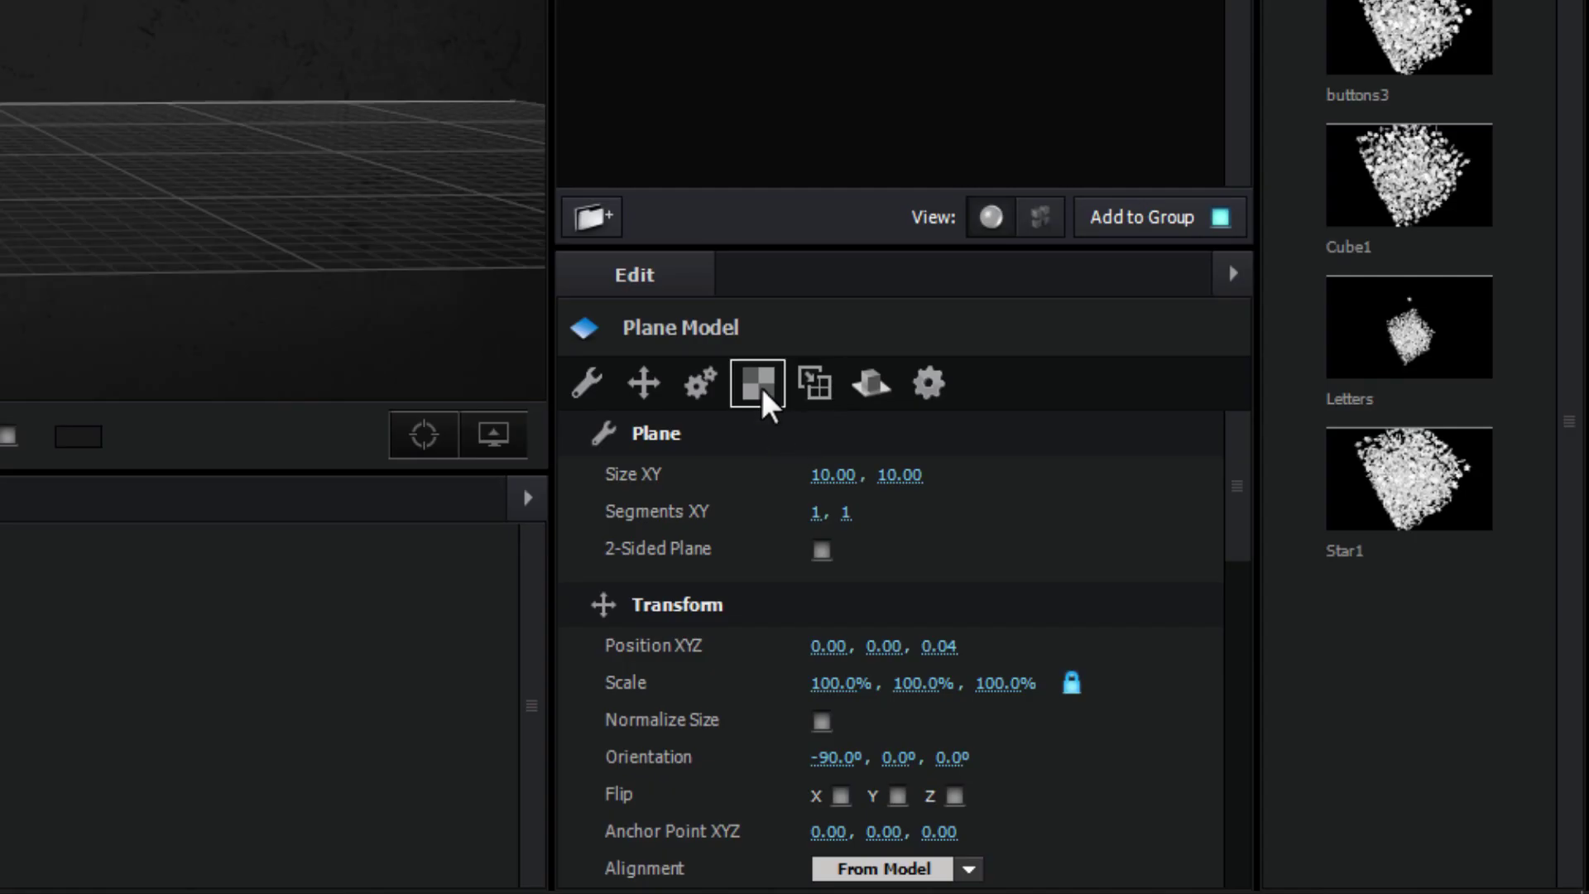
left_click(759, 385)
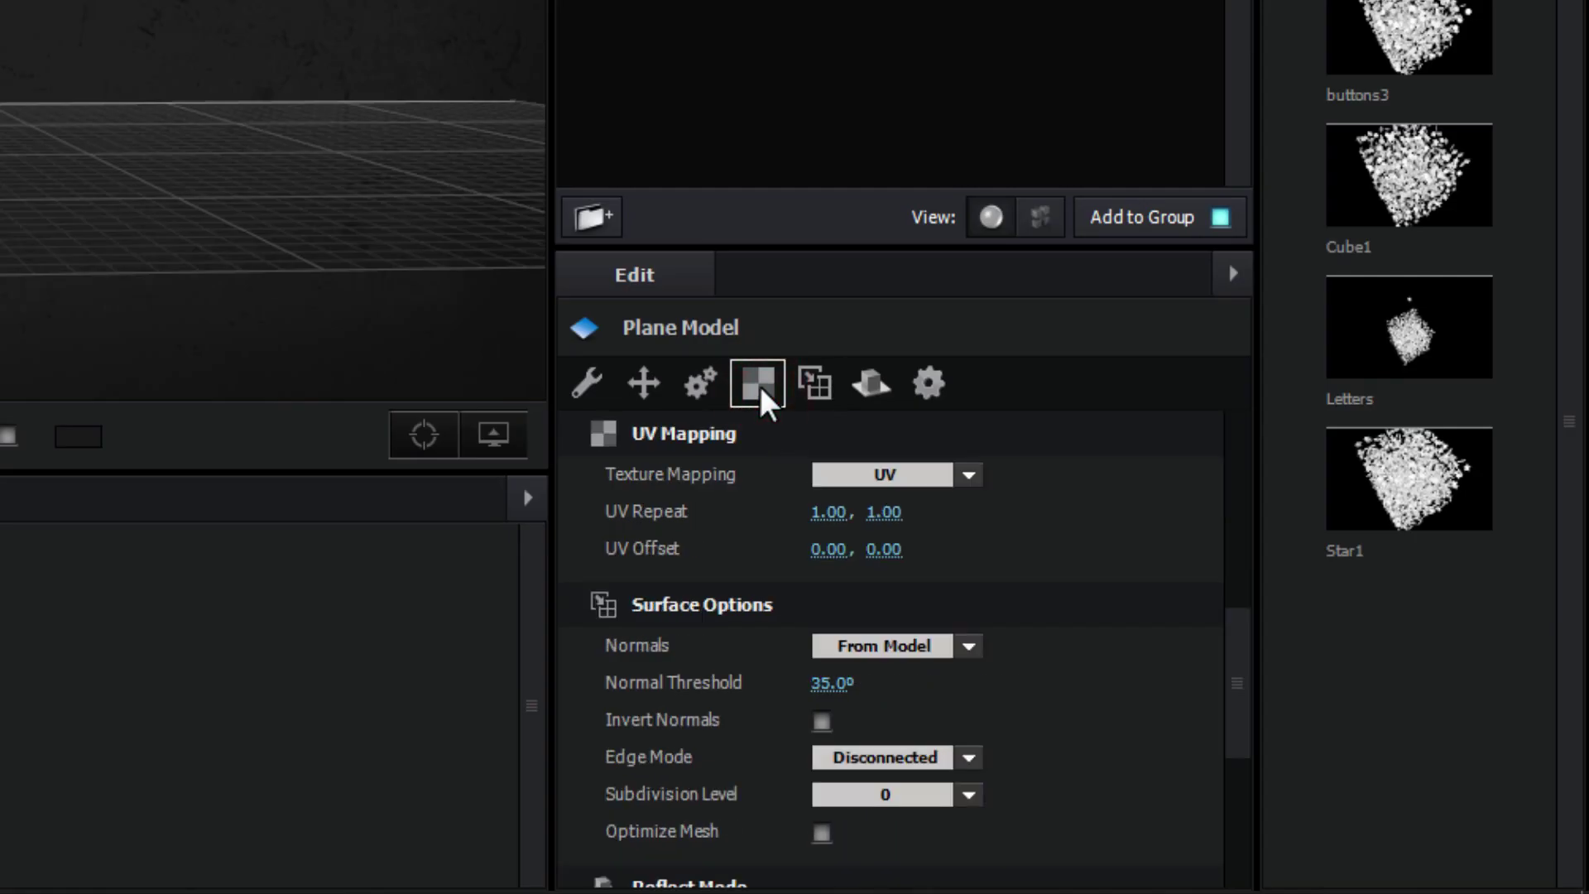
left_click(828, 513)
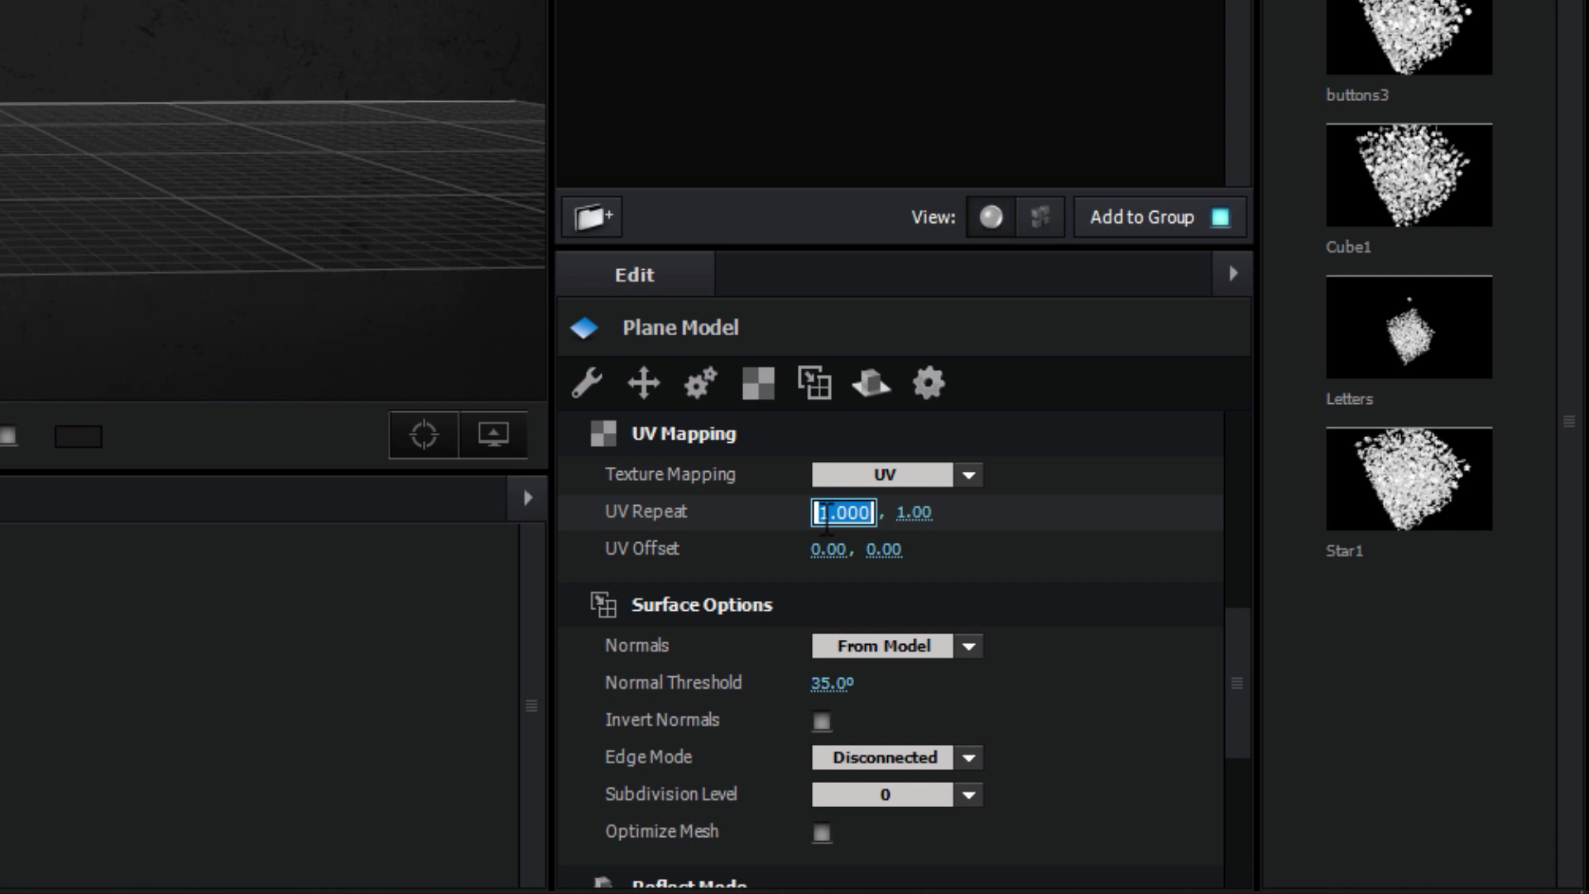
type("5")
left_click(906, 512)
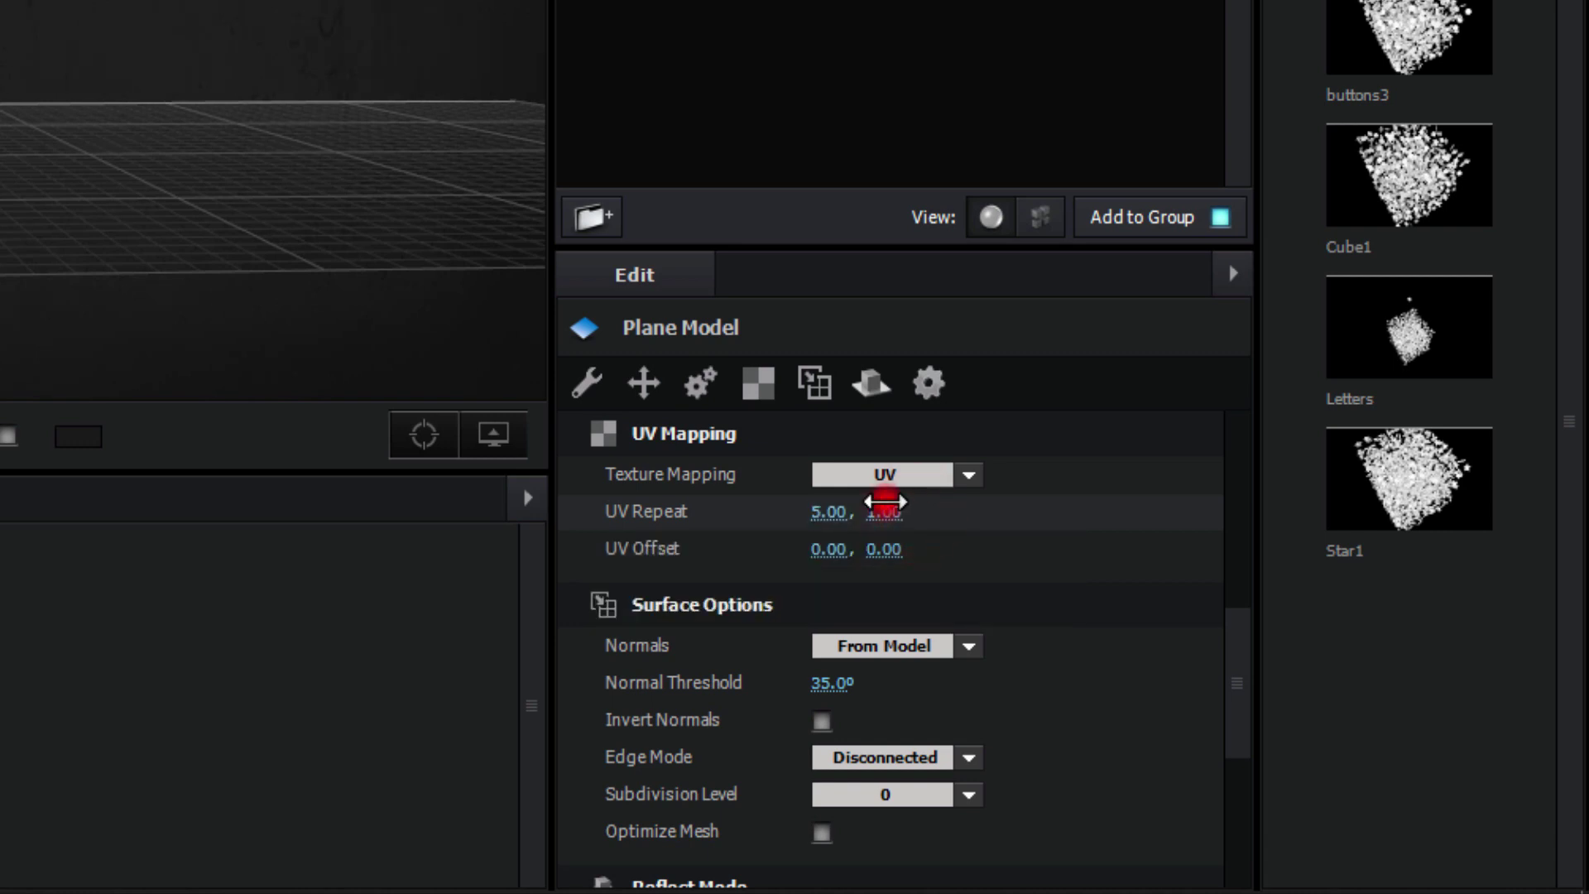
type("5")
left_click(966, 521)
left_click(626, 432)
left_click_drag(689, 416, 690, 448)
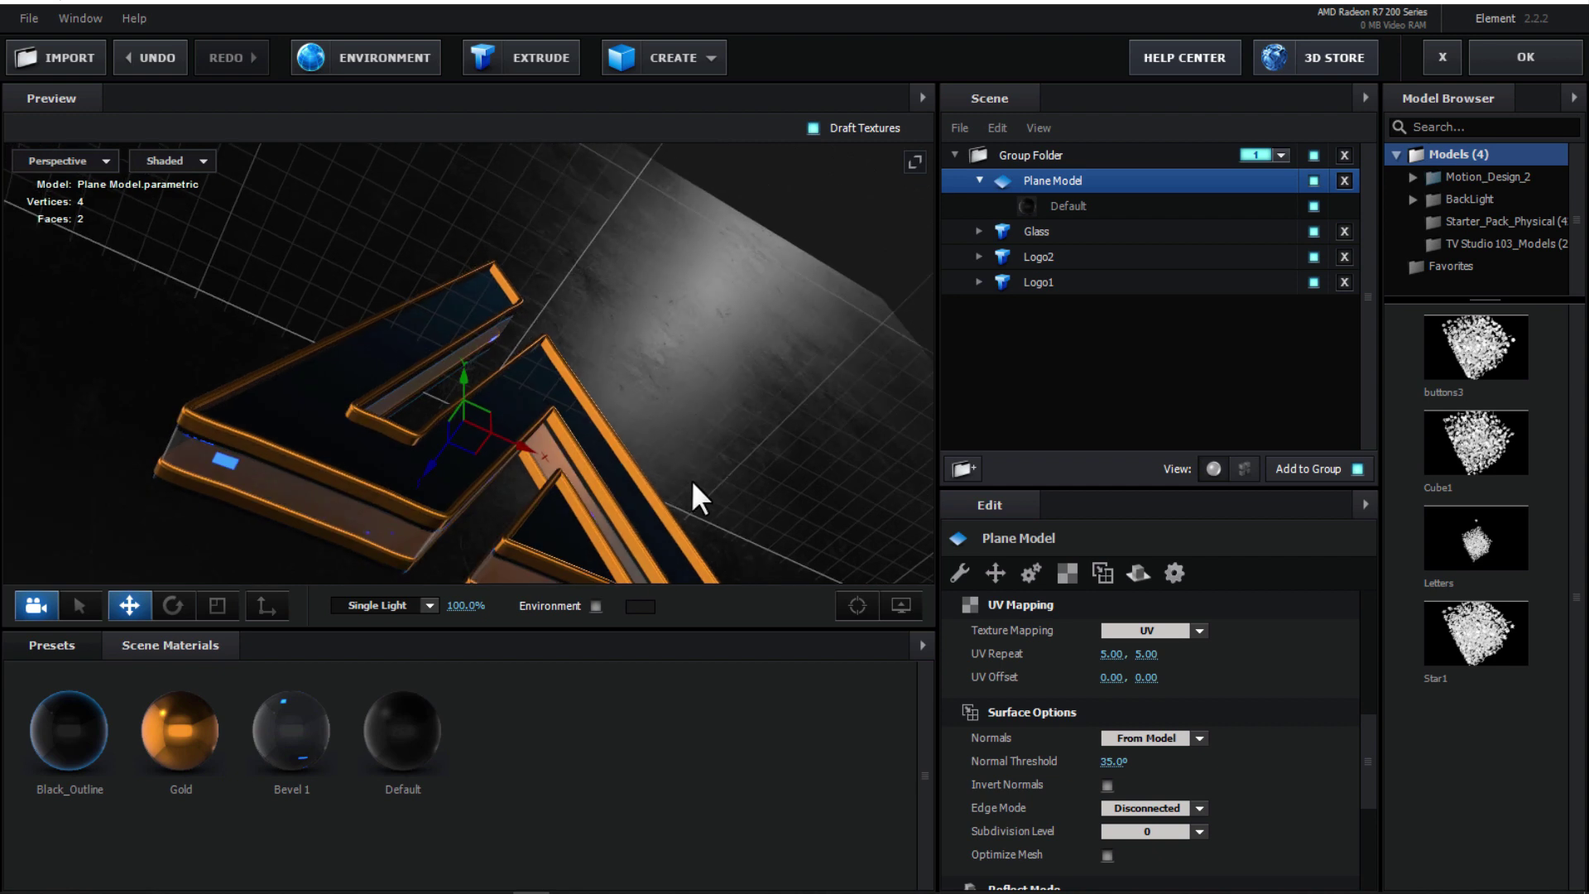
Step: Replace the scene's environment map with Custom Layer 1 (HDRI.jpg)
left_click(979, 179)
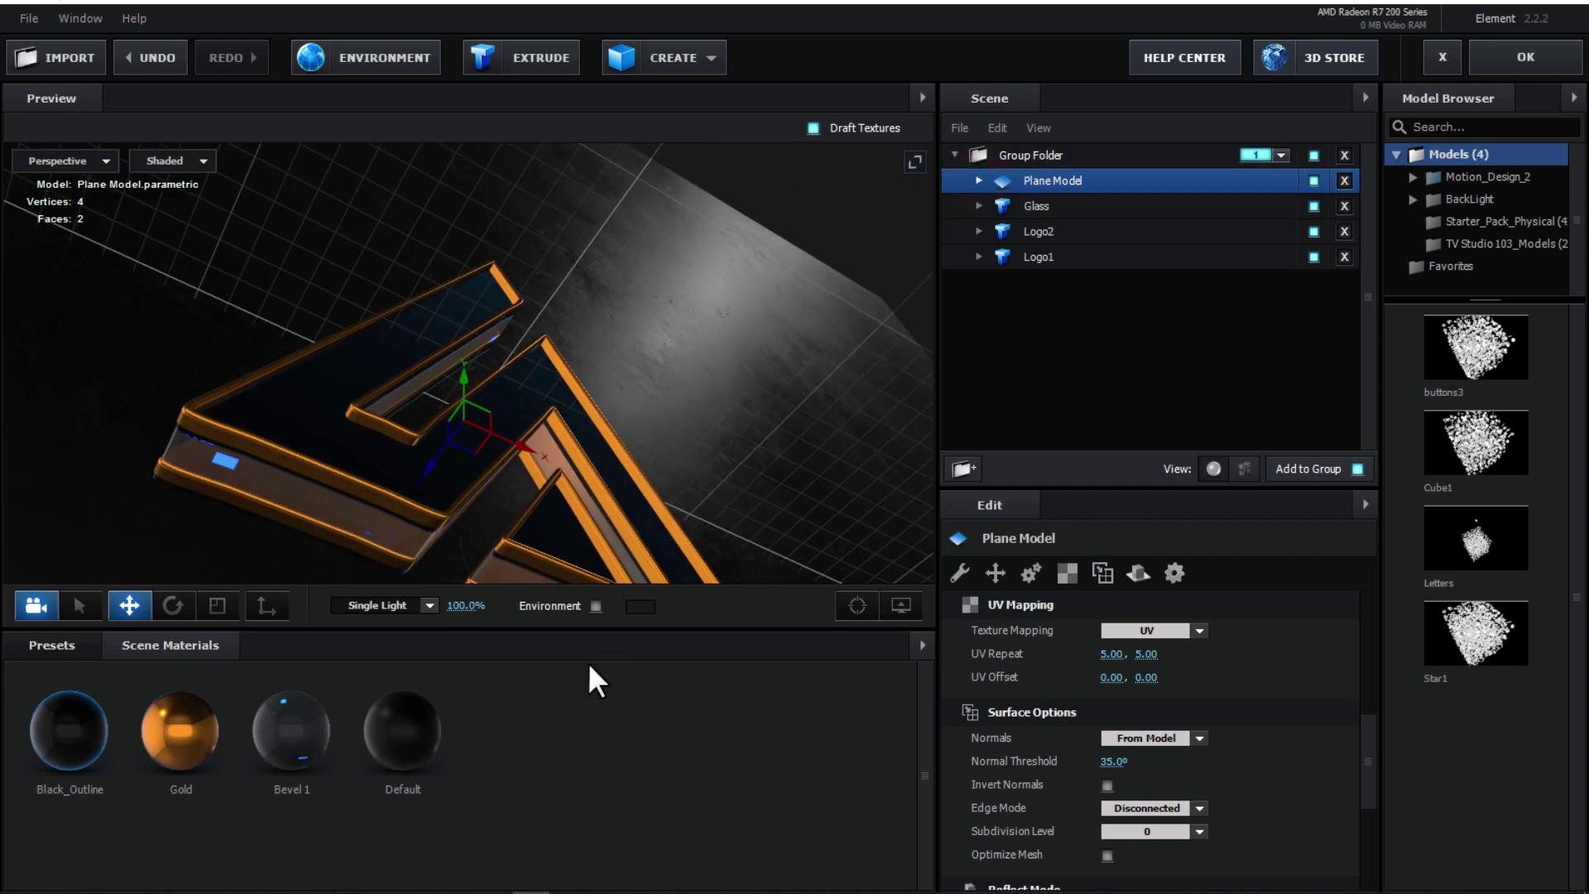
left_click(371, 58)
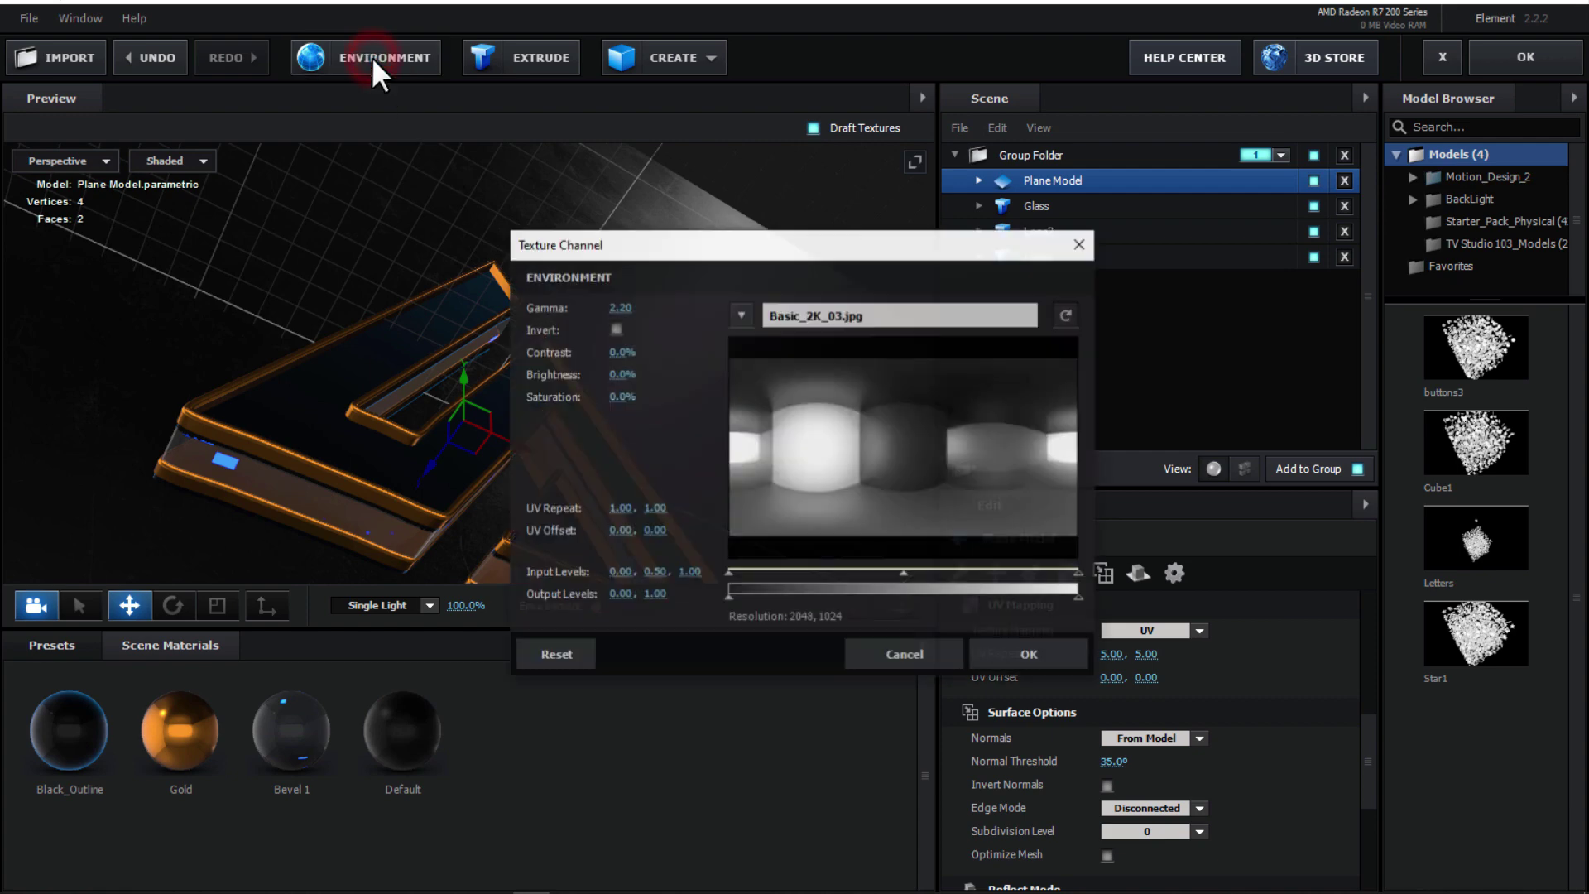
left_click(742, 314)
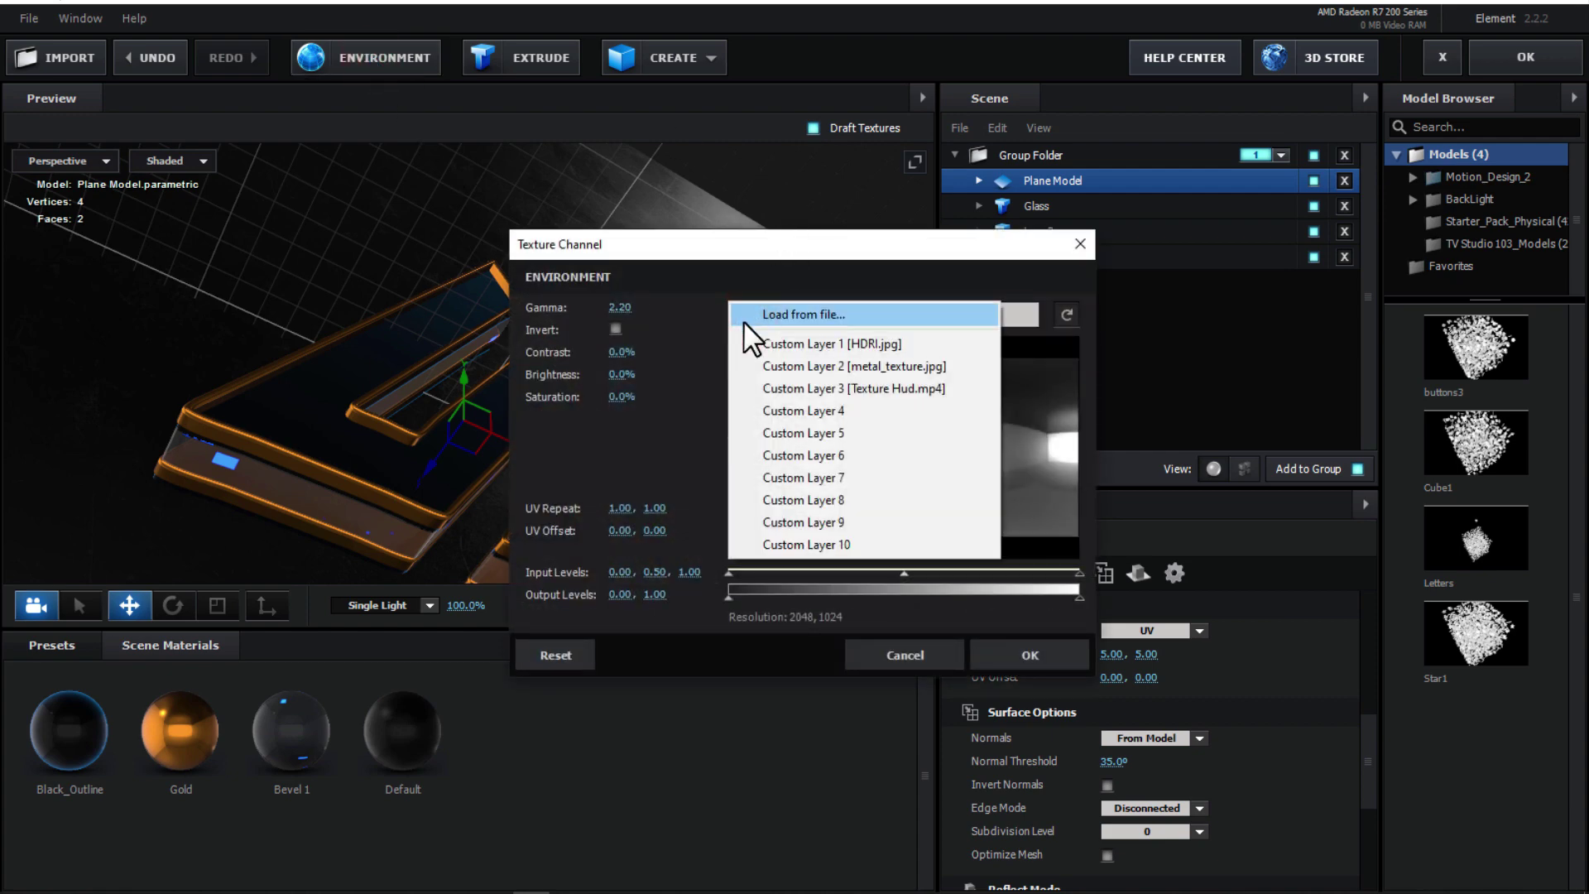
left_click(832, 346)
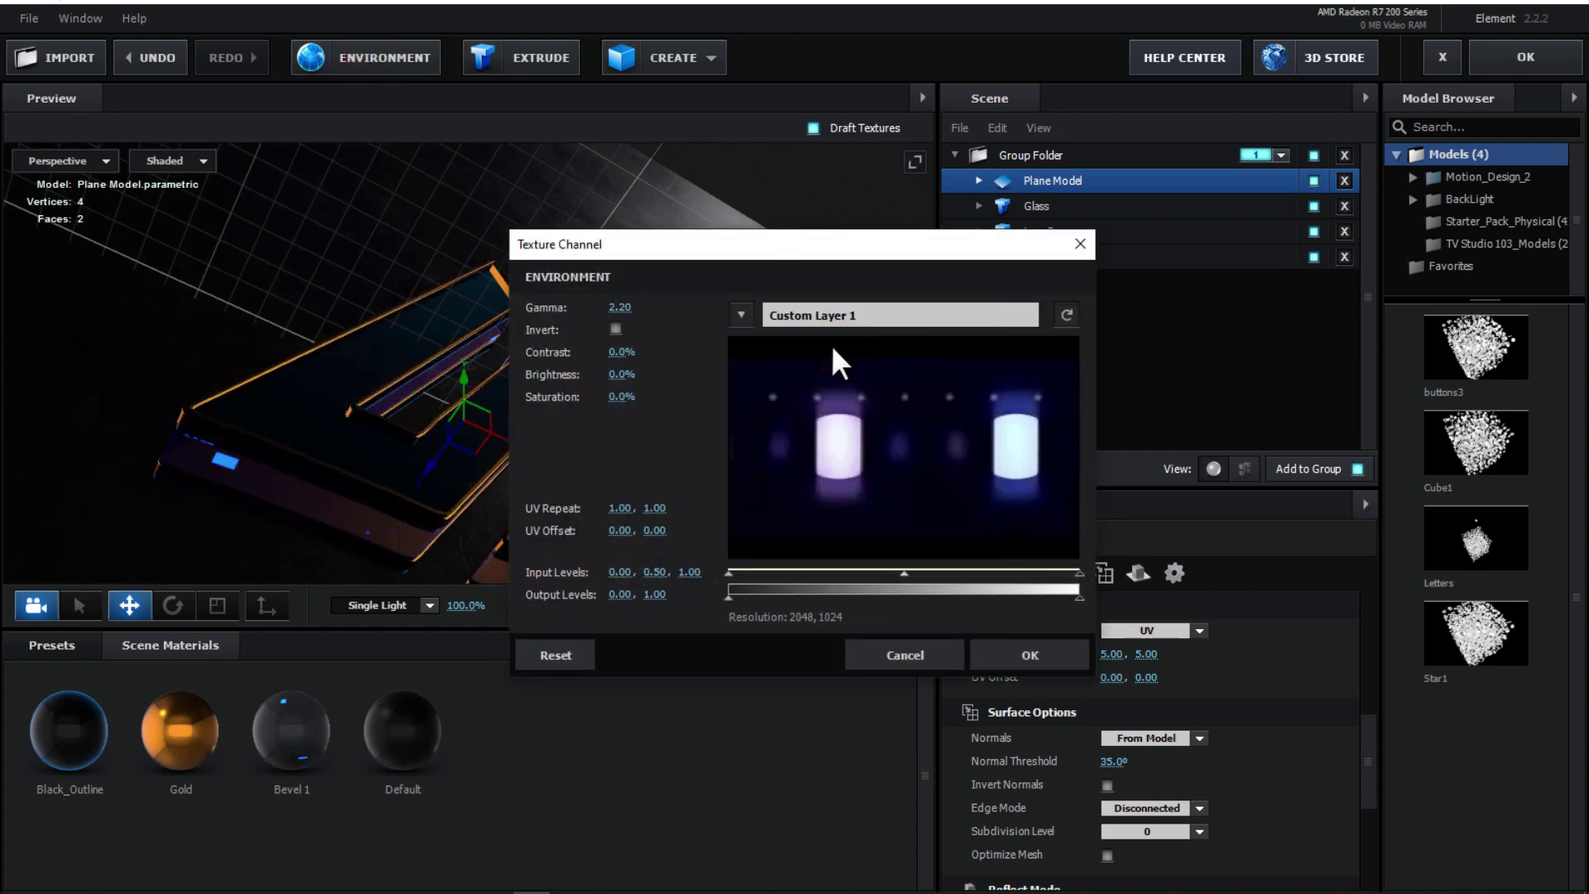
left_click(1012, 652)
left_click_drag(828, 504, 721, 472)
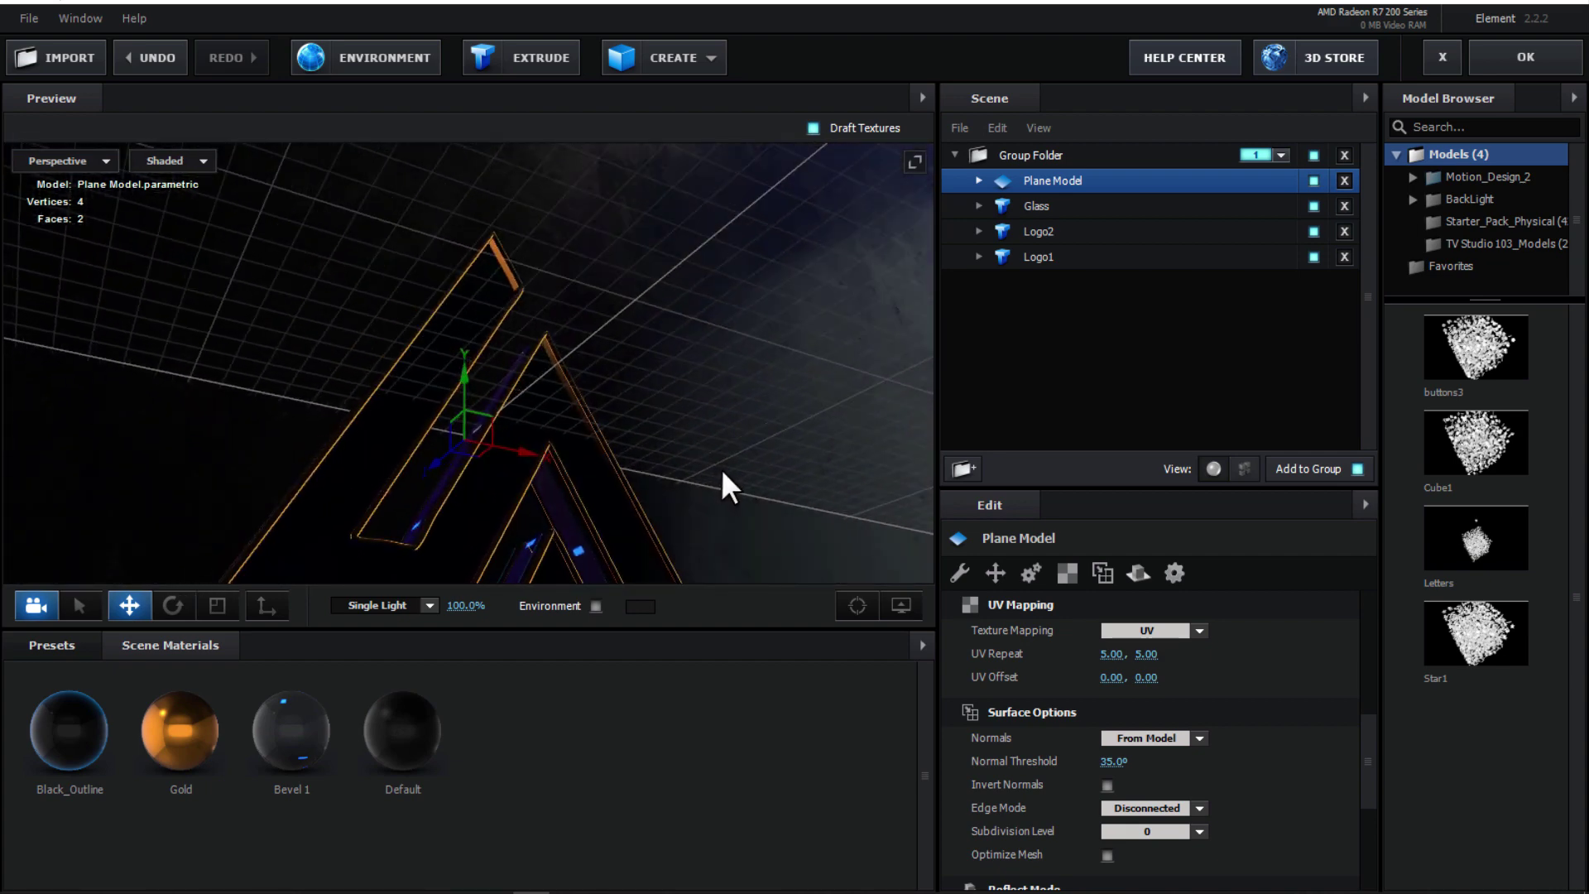
Step: Set the Plane Model's reflect mode to Mirror Surface
right_click(1044, 180)
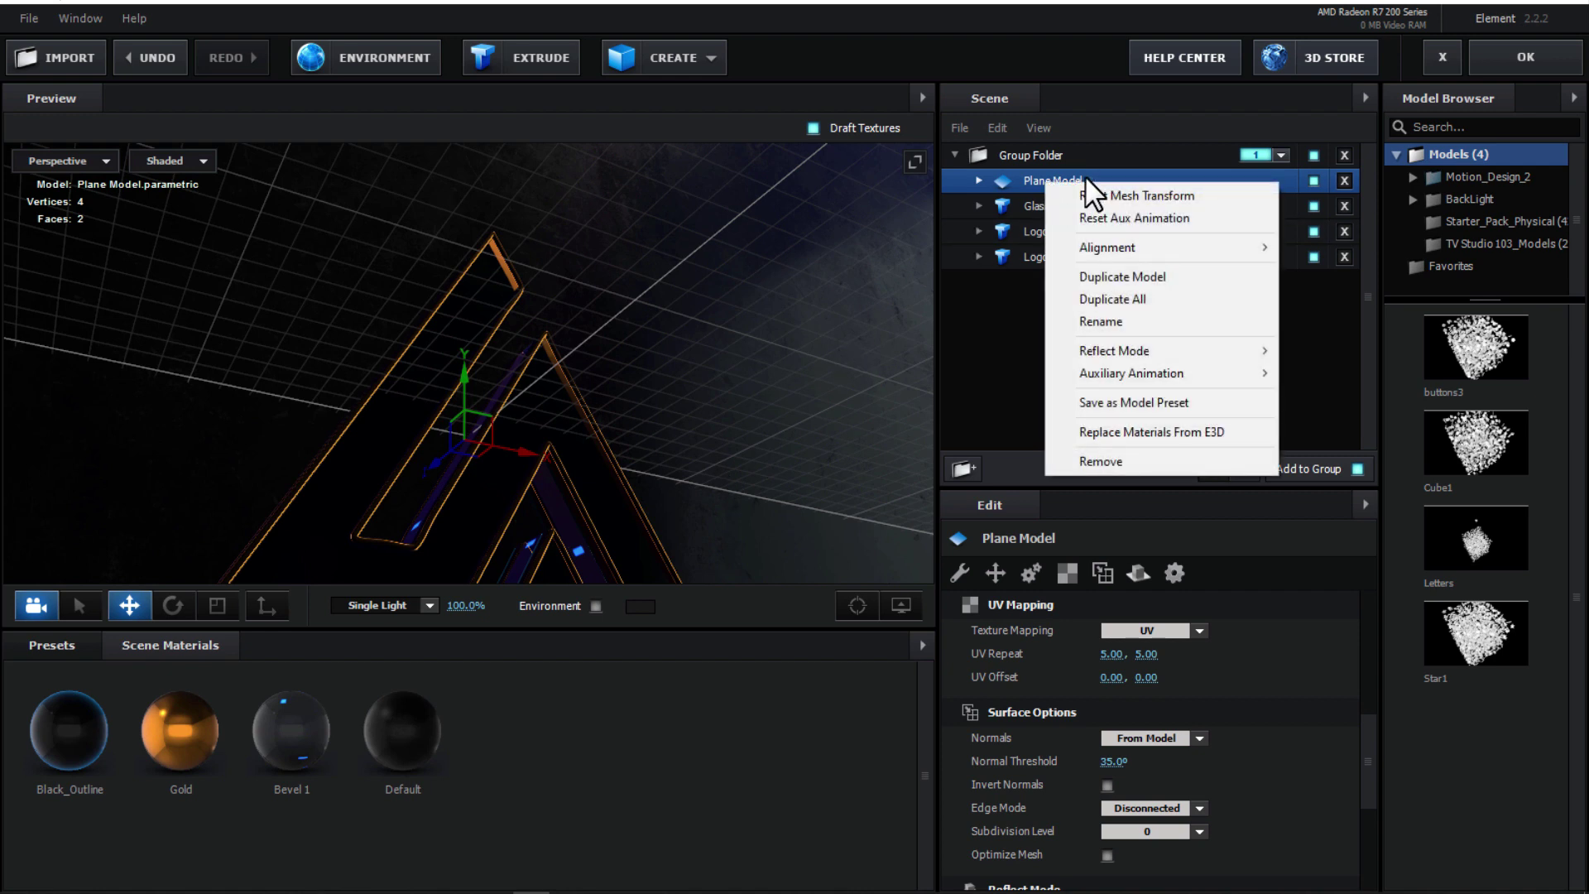
left_click(1151, 351)
left_click(1328, 386)
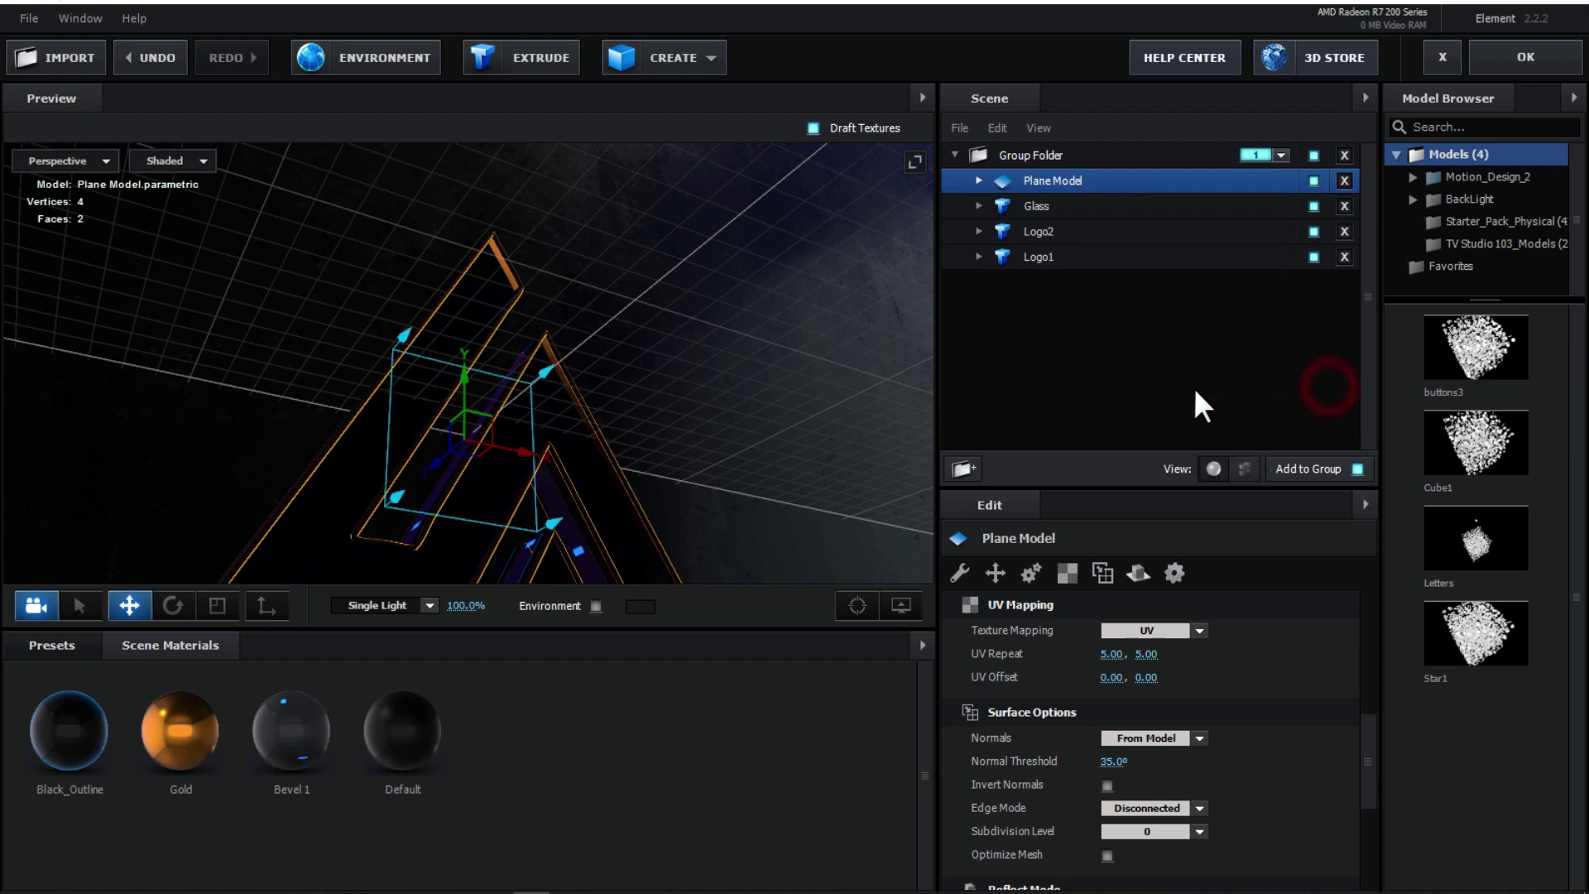
left_click_drag(717, 422, 626, 327)
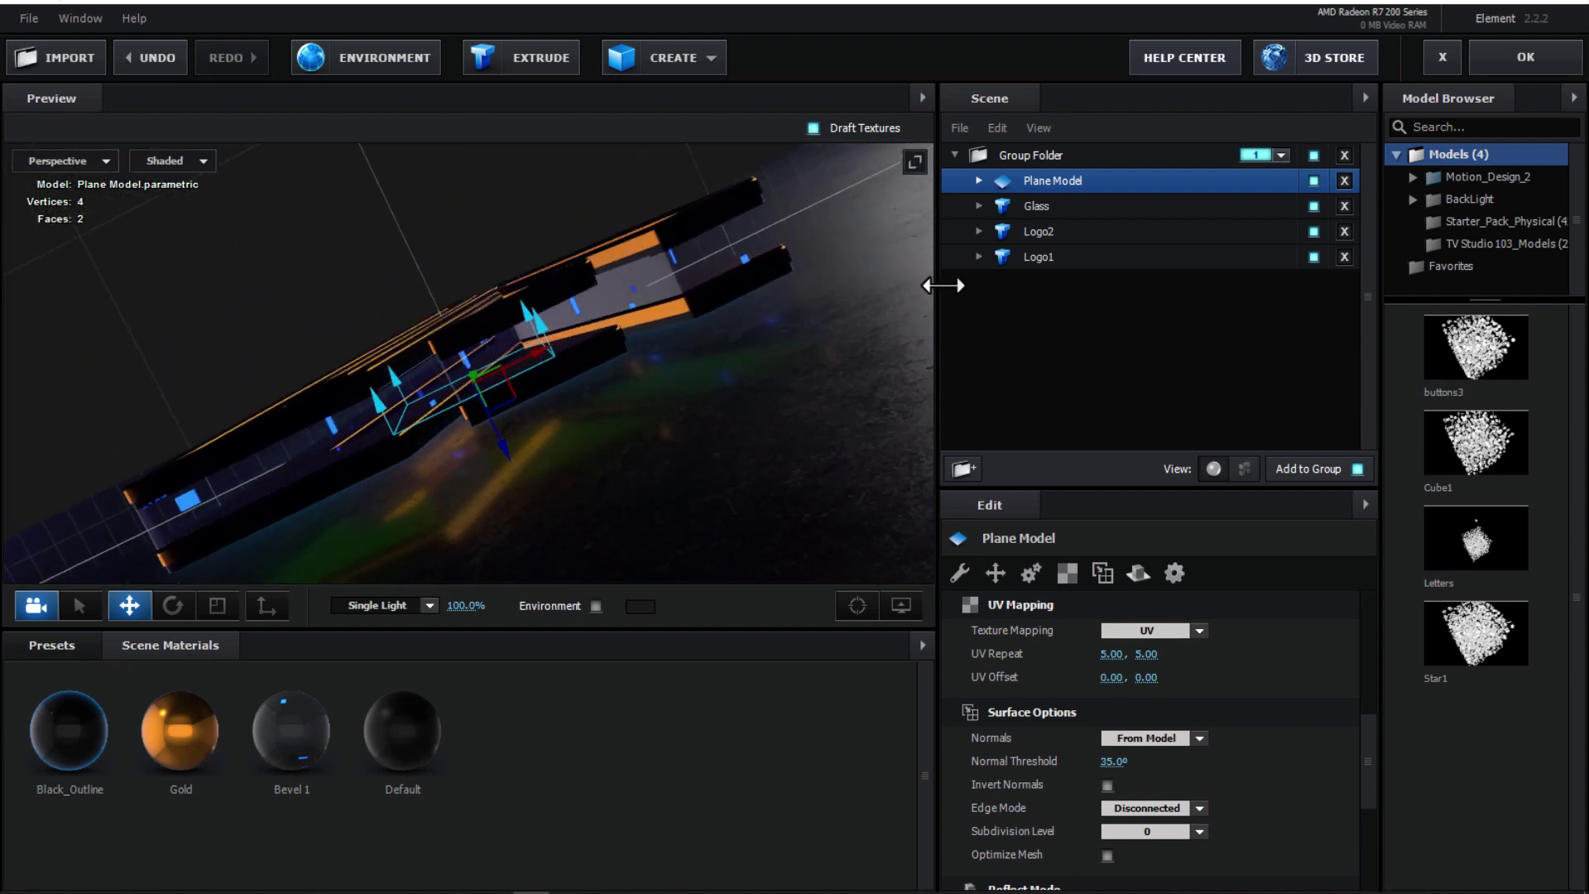
Step: Set the reflect mode of both the Logo2 and Logo1 extrusions to Spherical
right_click(1028, 230)
left_click(1125, 398)
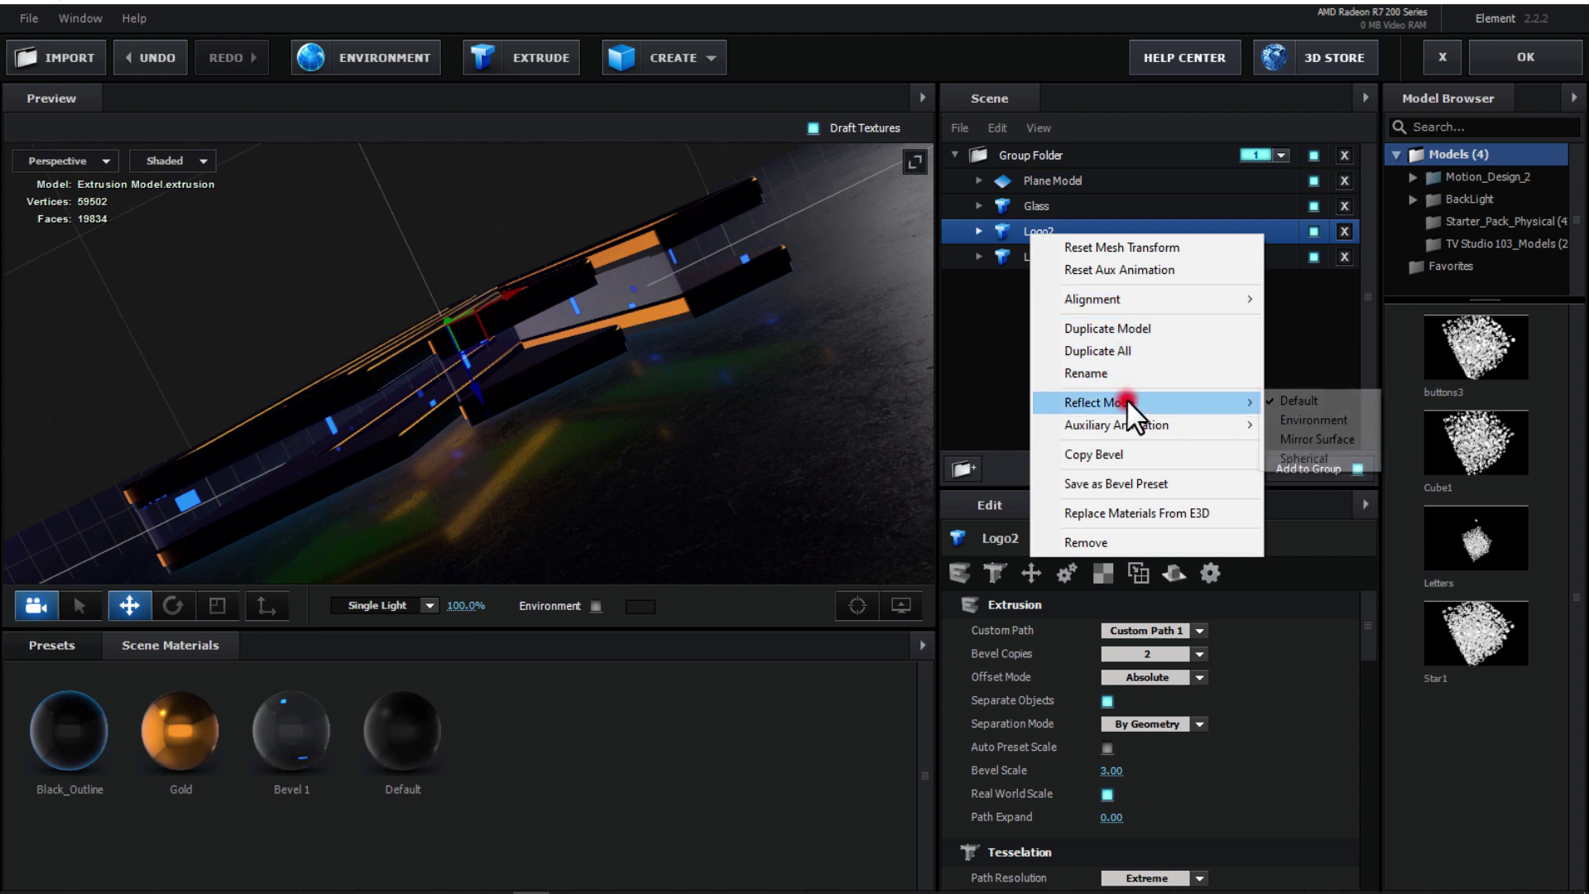
left_click(1296, 459)
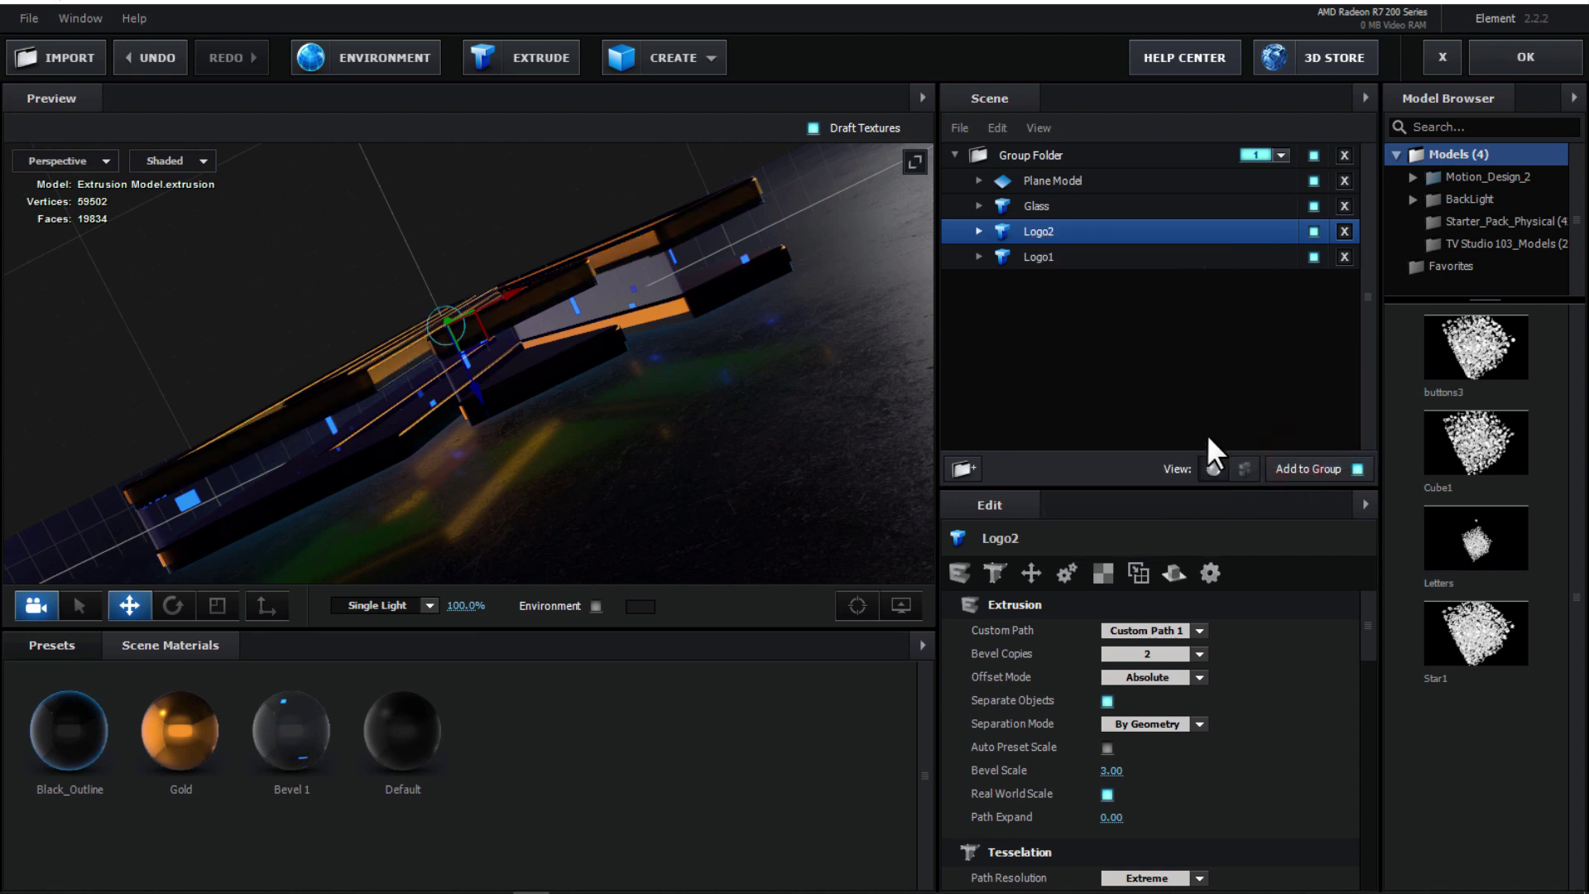
left_click(1046, 259)
right_click(1047, 256)
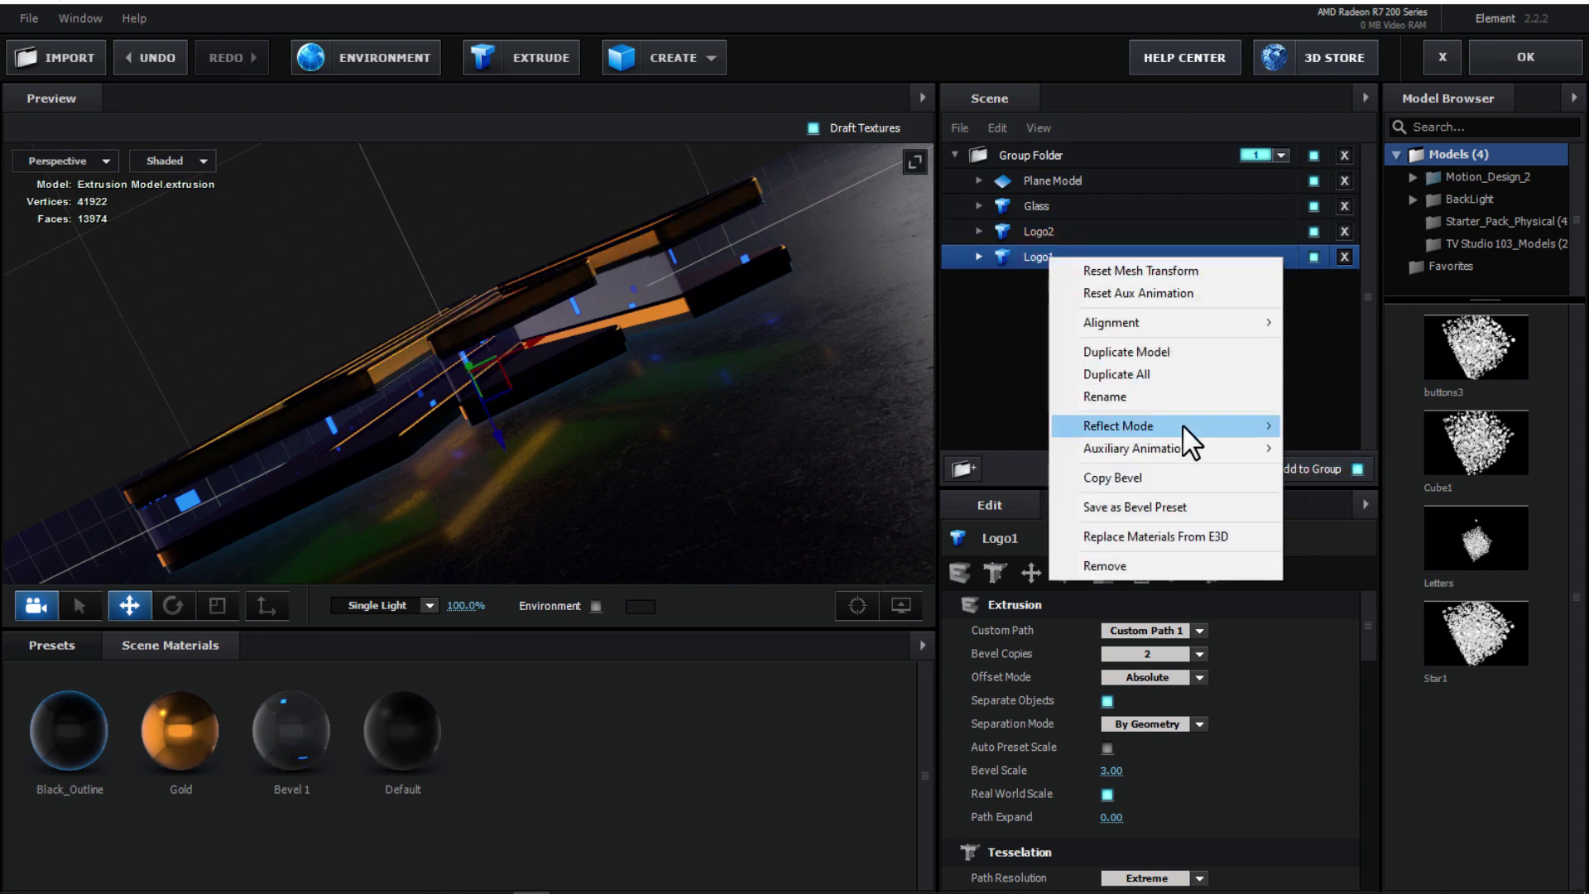
mouse_move(1182, 424)
left_click(1301, 482)
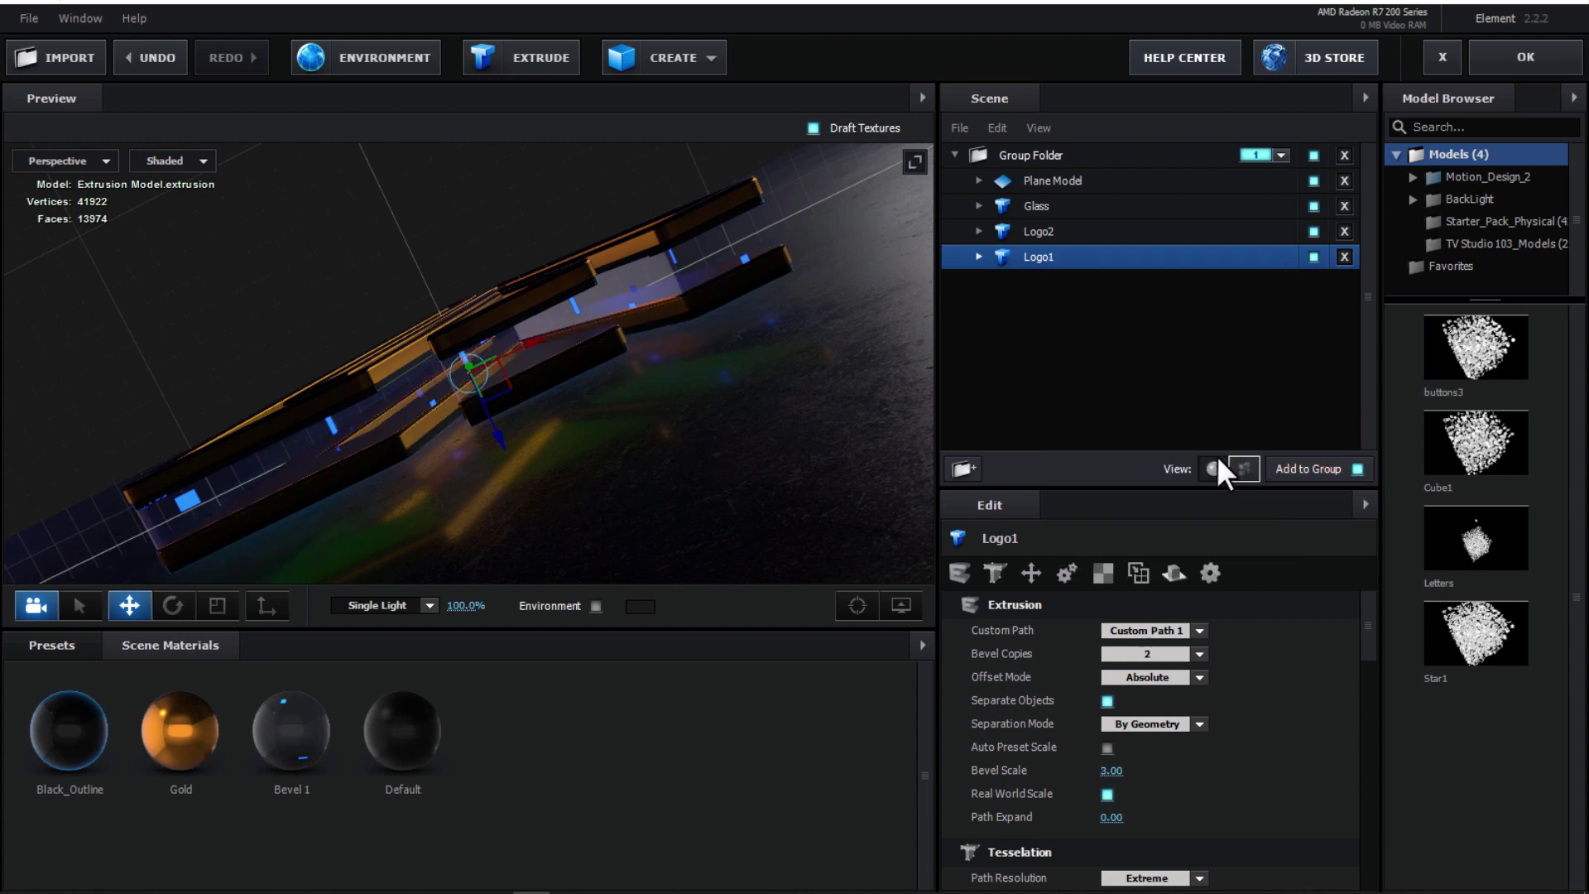
left_click_drag(732, 325, 767, 431)
Step: Accept the Element scene setup and view the rendered logo in the 3D Intro composition in After Effects
left_click(1523, 53)
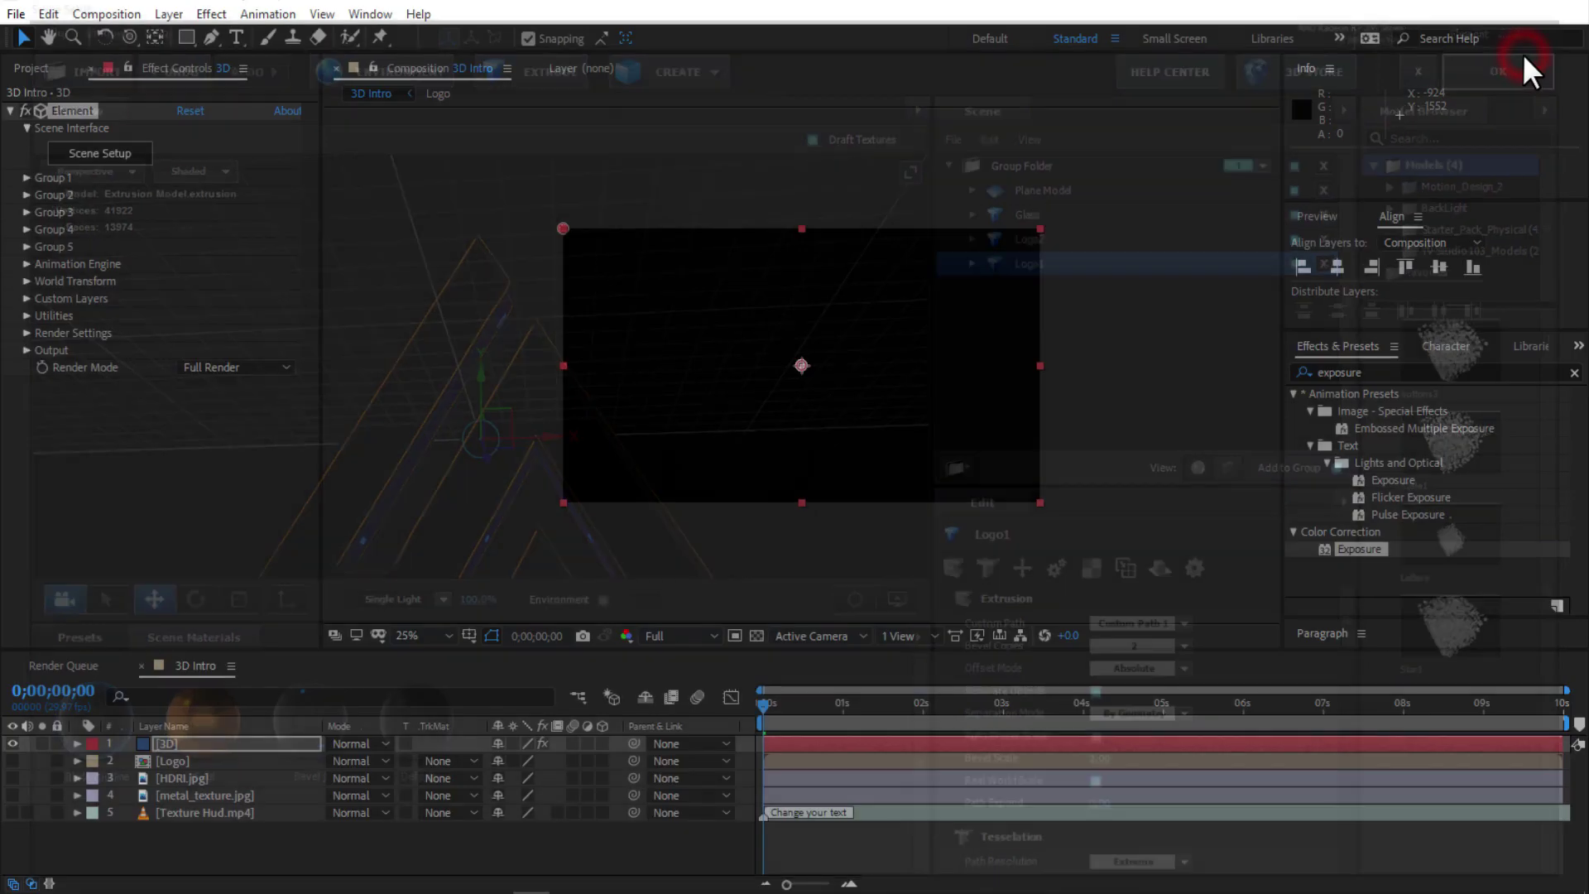
key("period")
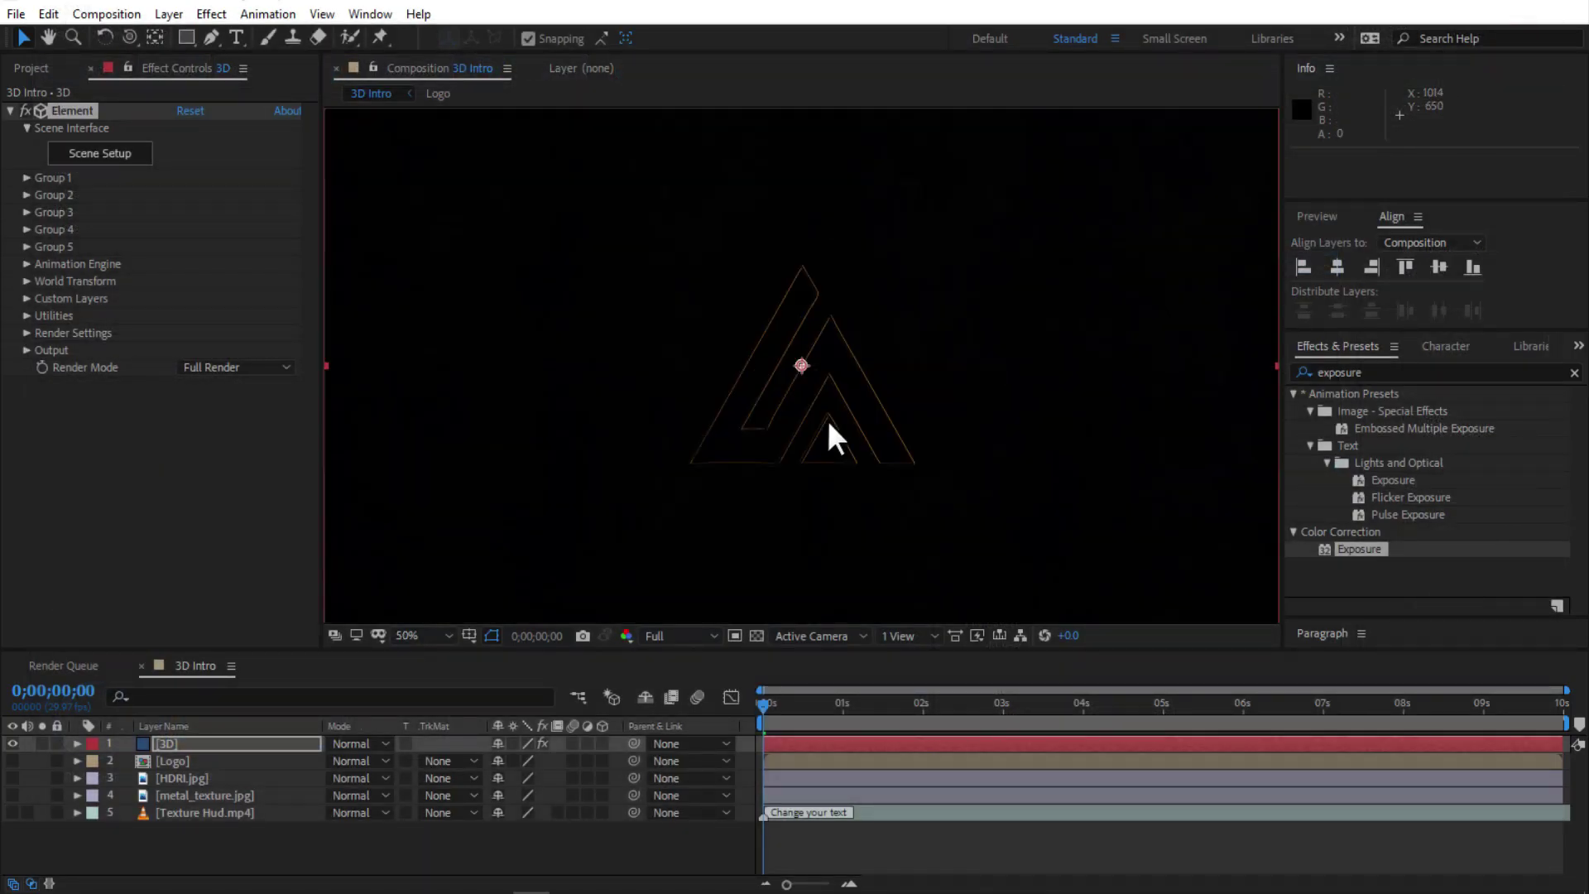
key("comma")
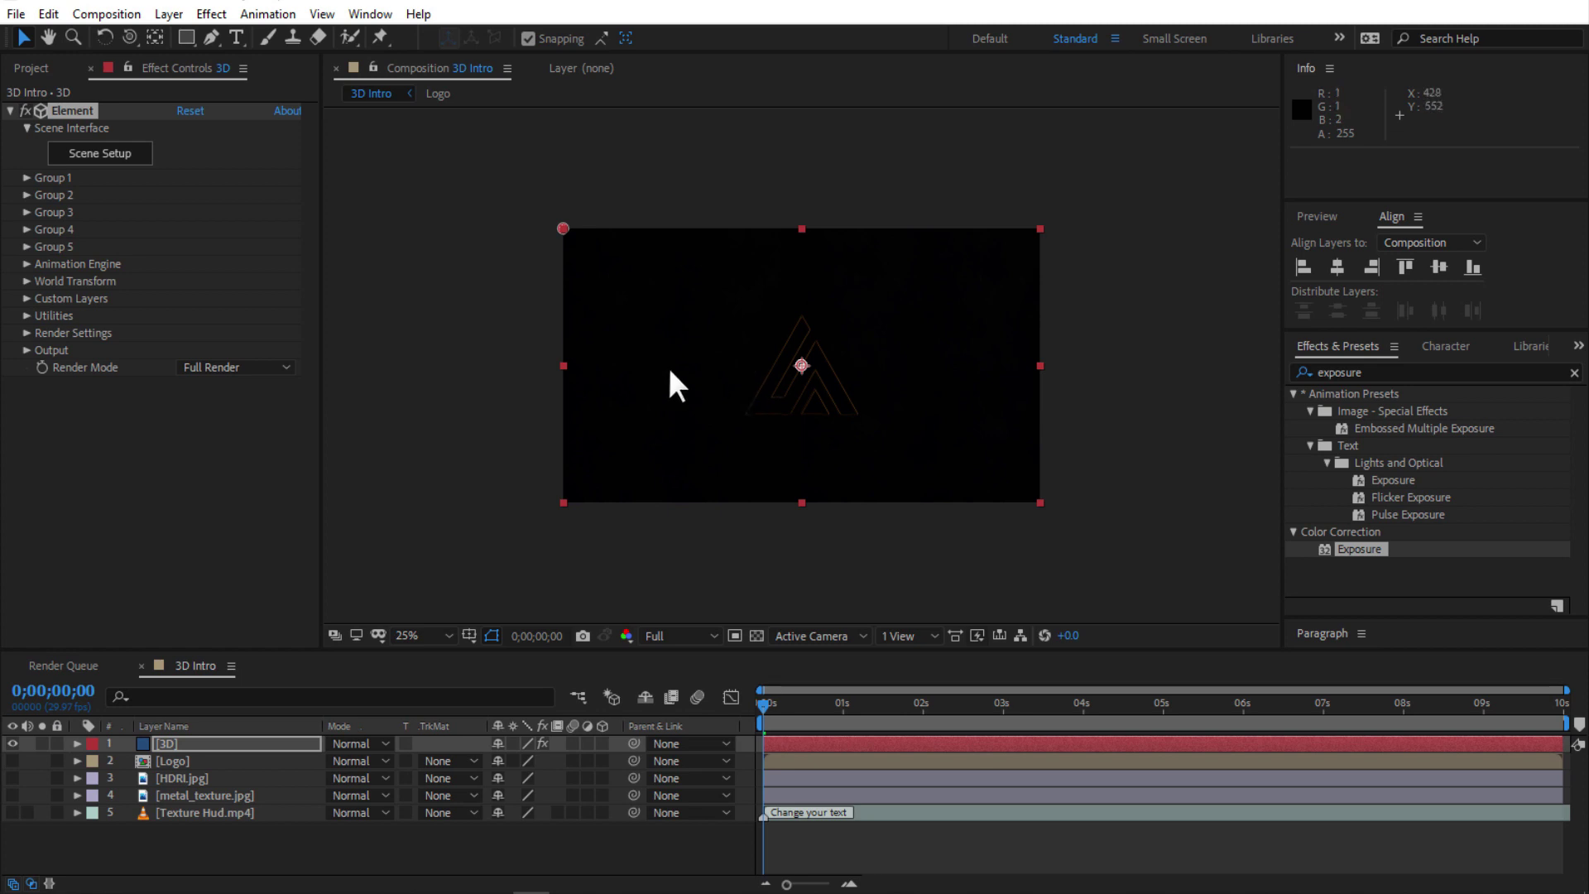
Step: Add a new camera layer to the 3D Intro composition with the offered camera settings
right_click(208, 849)
left_click(315, 629)
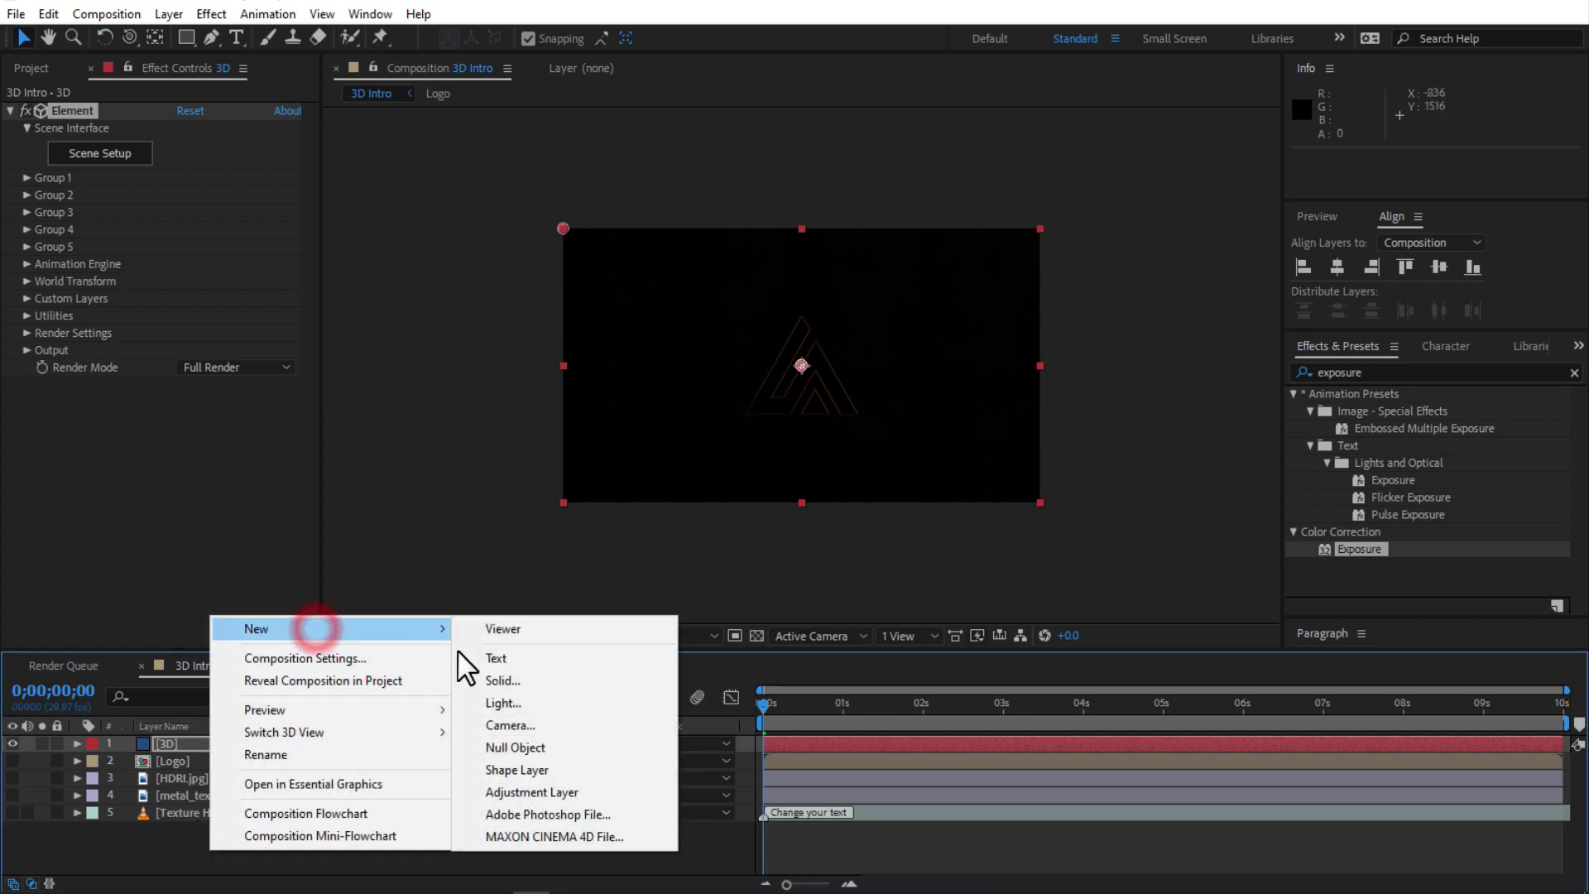
left_click(497, 724)
left_click(988, 642)
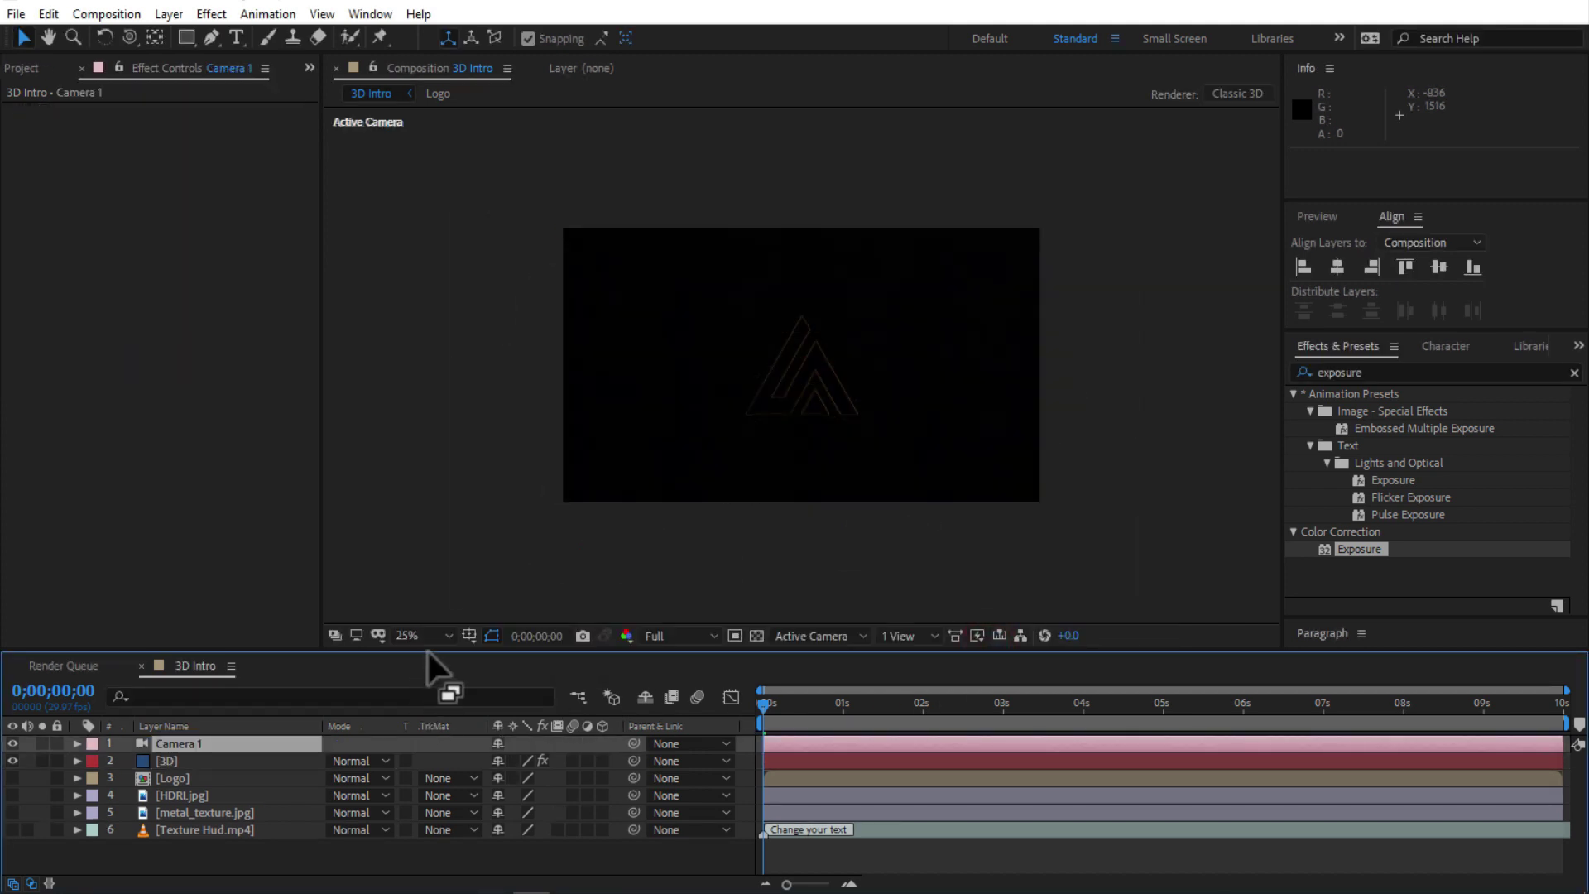
Step: Start keyframing Camera 1's Position at the beginning of the 3D Intro composition
left_click_drag(428, 652, 430, 573)
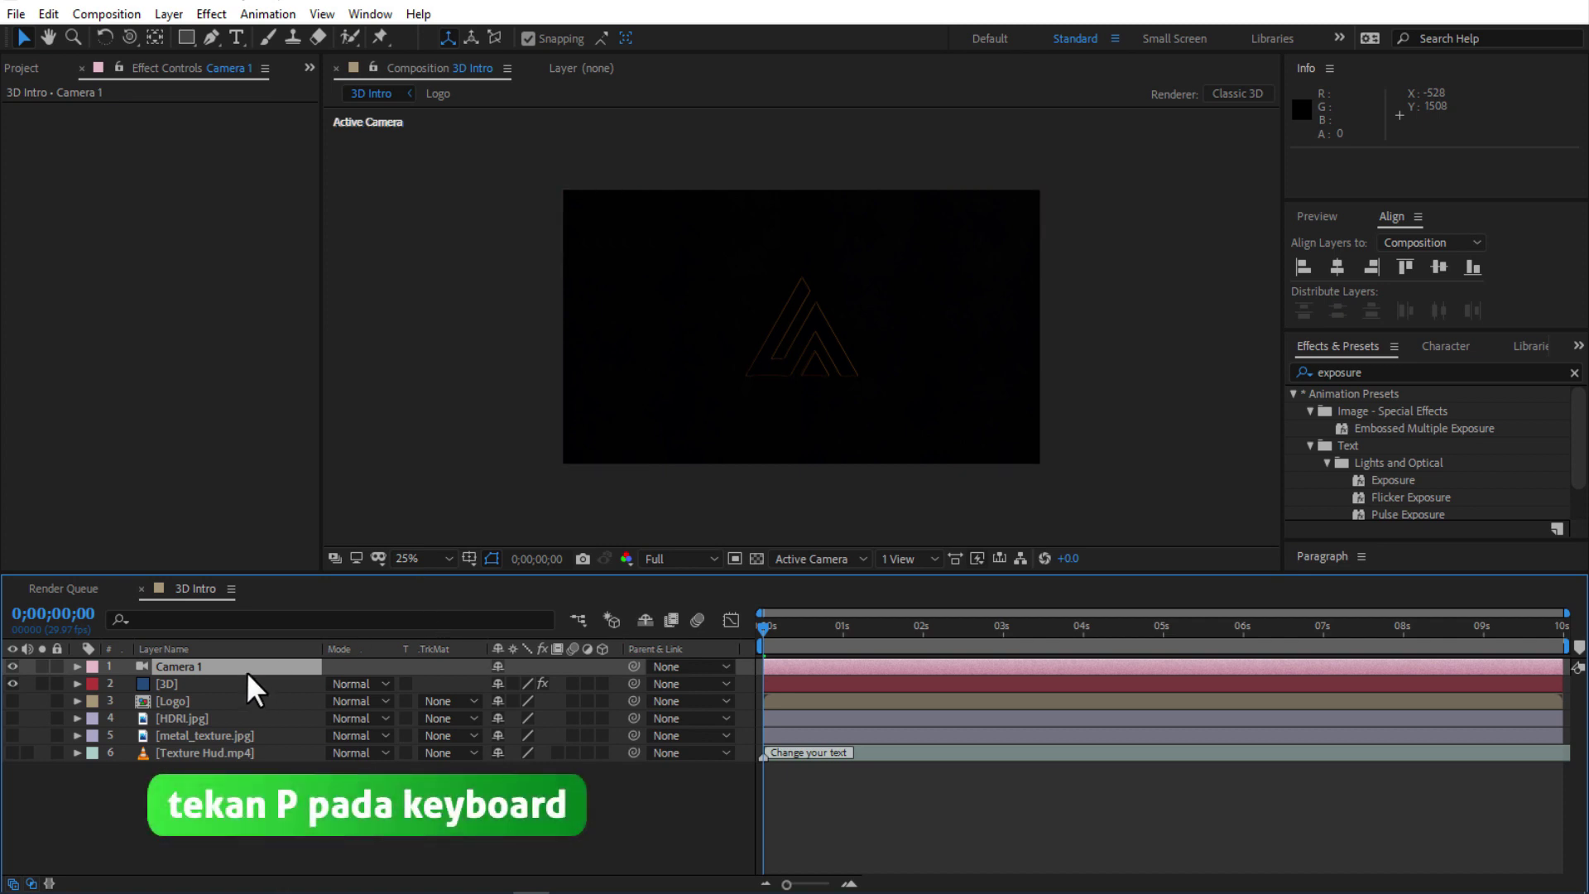
key("p")
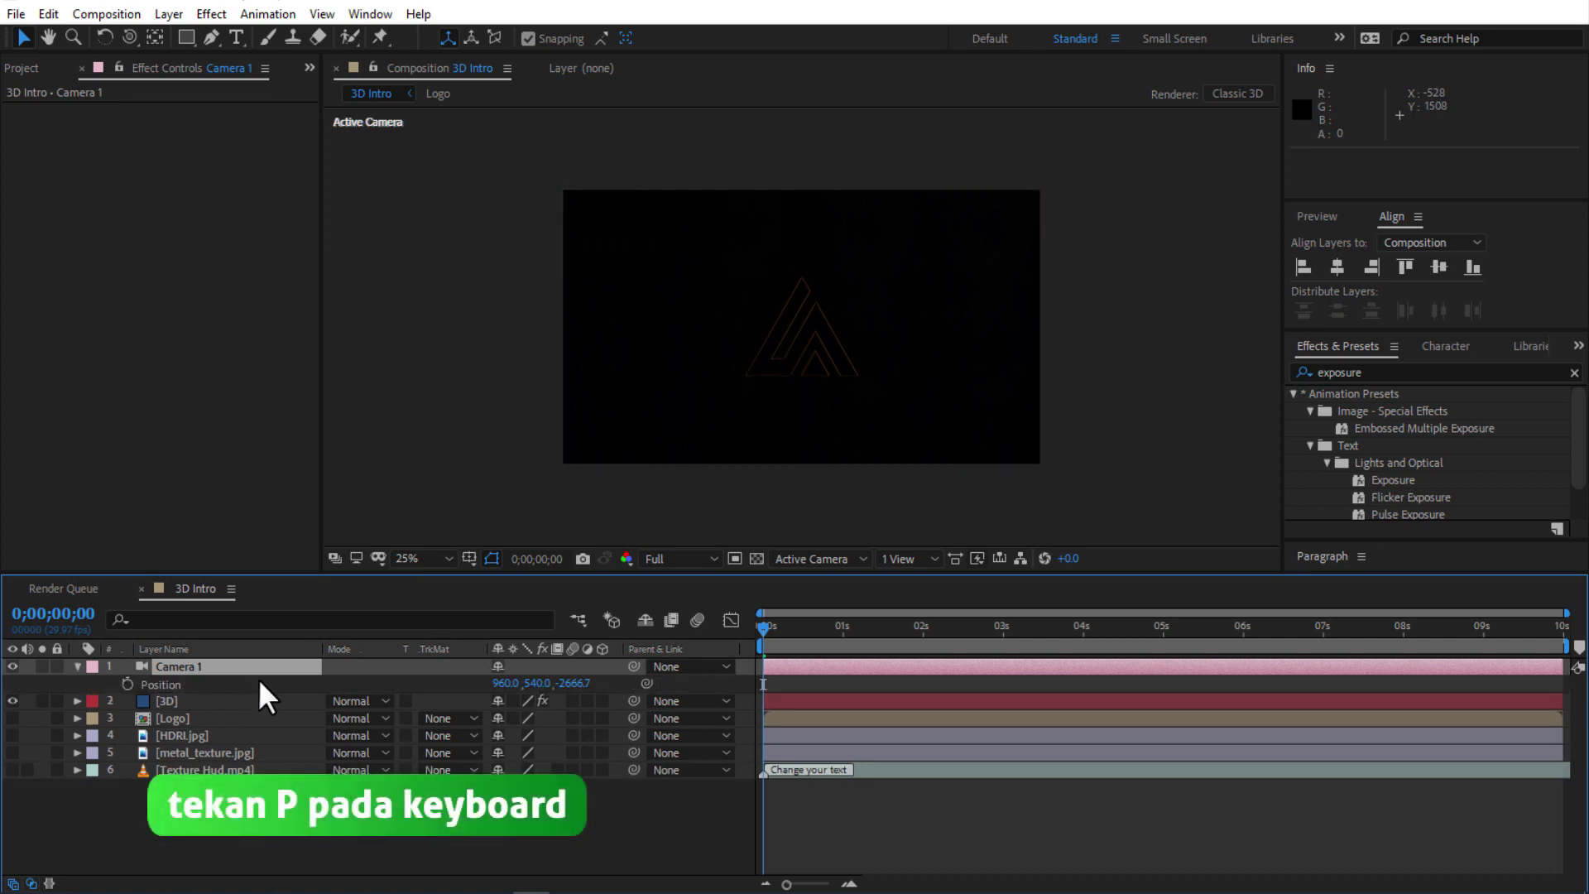
left_click(126, 683)
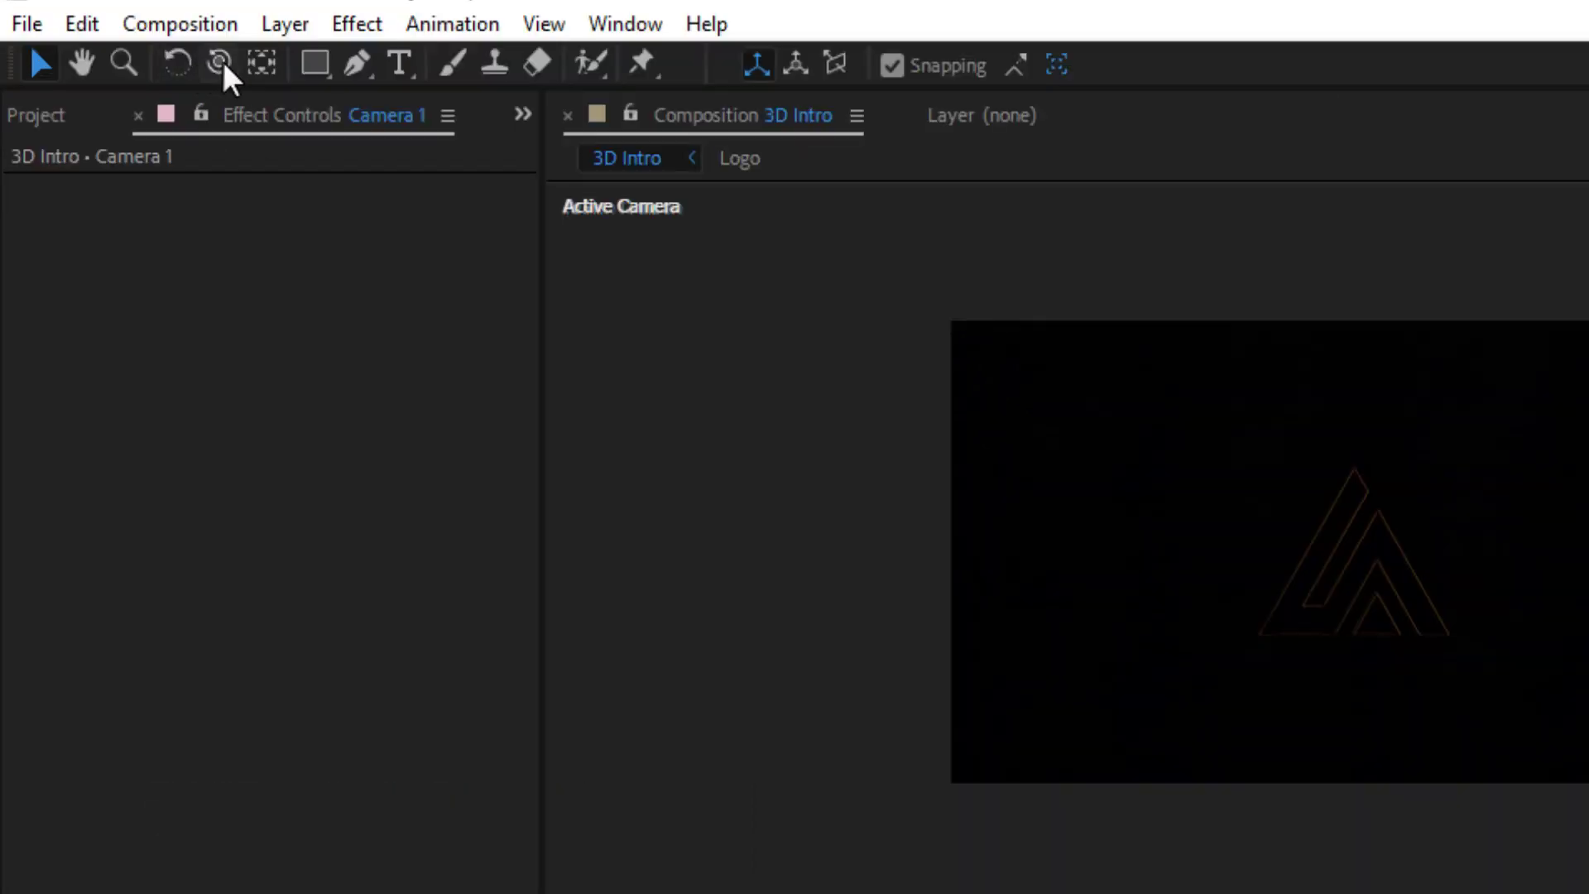
Step: Orbit the camera to an angled view and track it closer to the logo, to a position of about 60, 641, -729
left_click(130, 38)
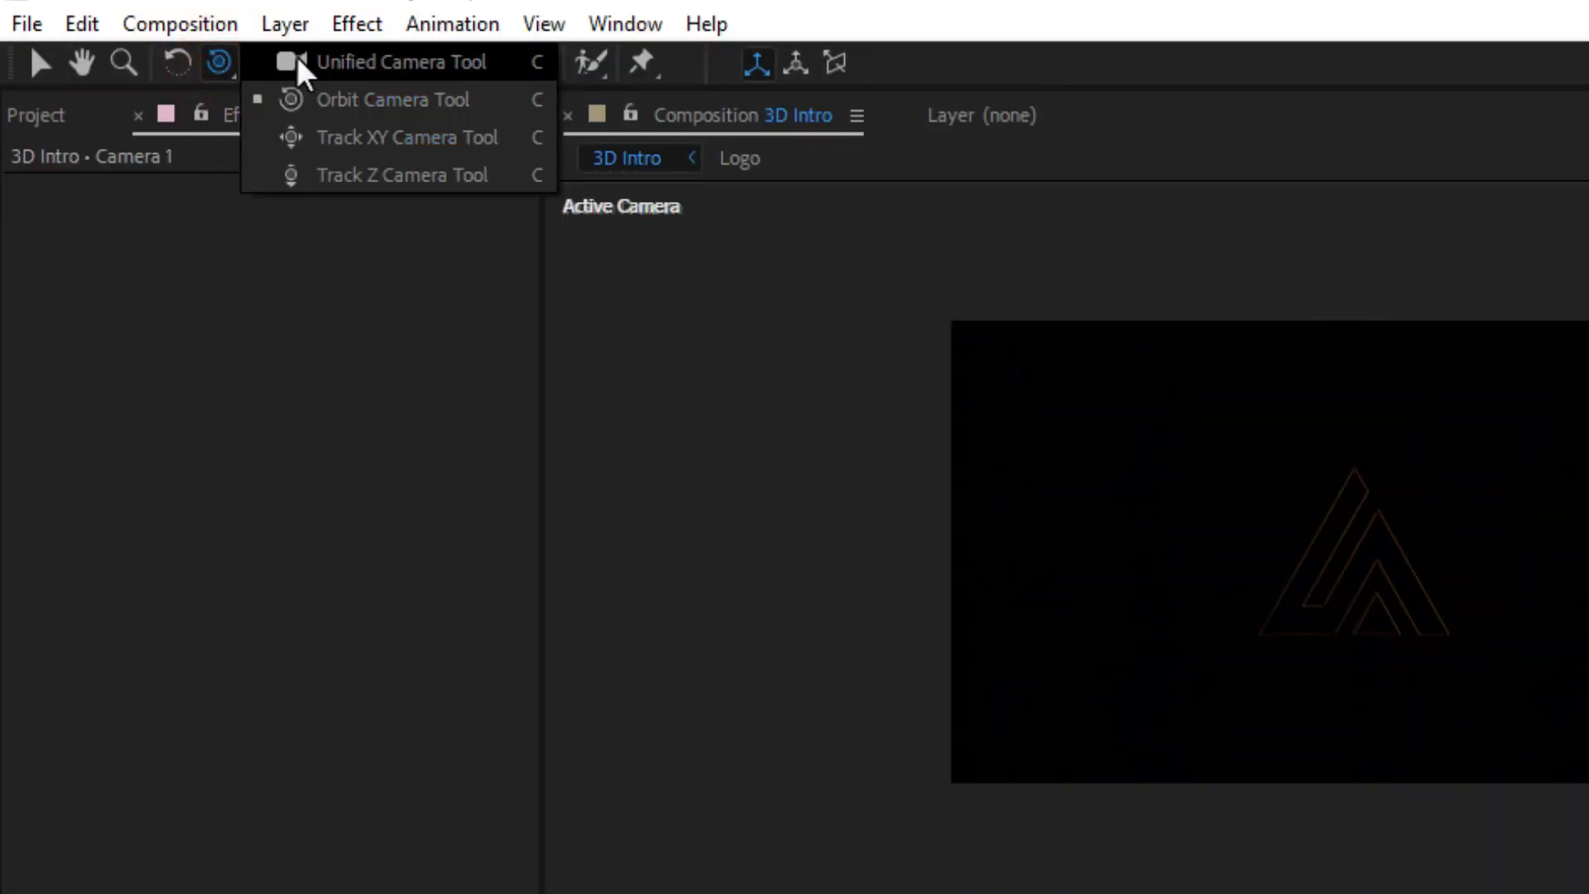
left_click(296, 59)
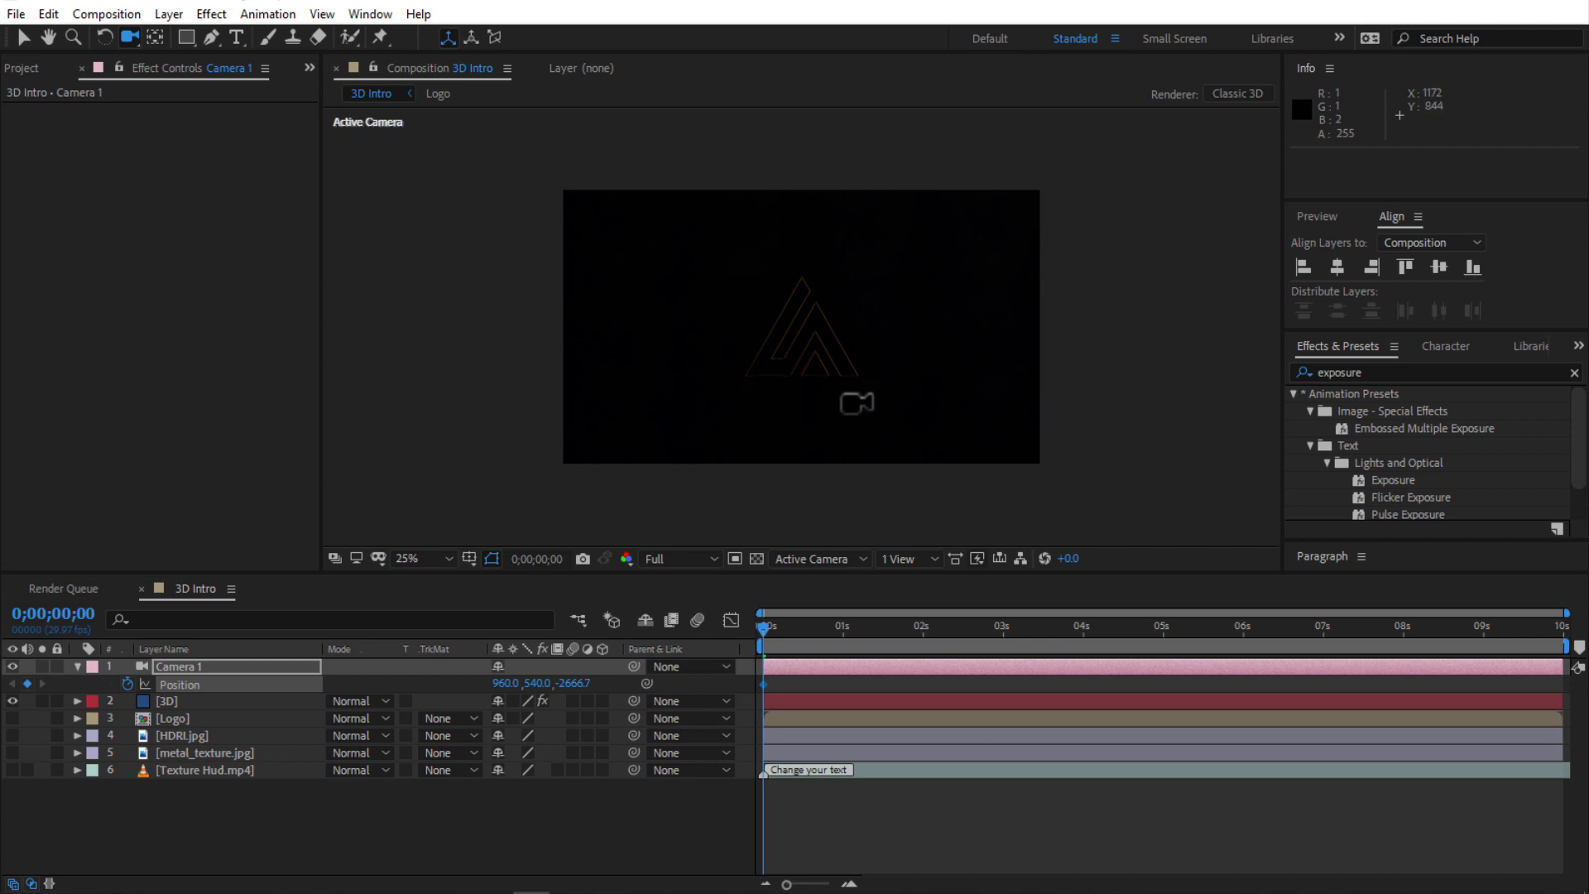
left_click_drag(857, 404, 910, 396)
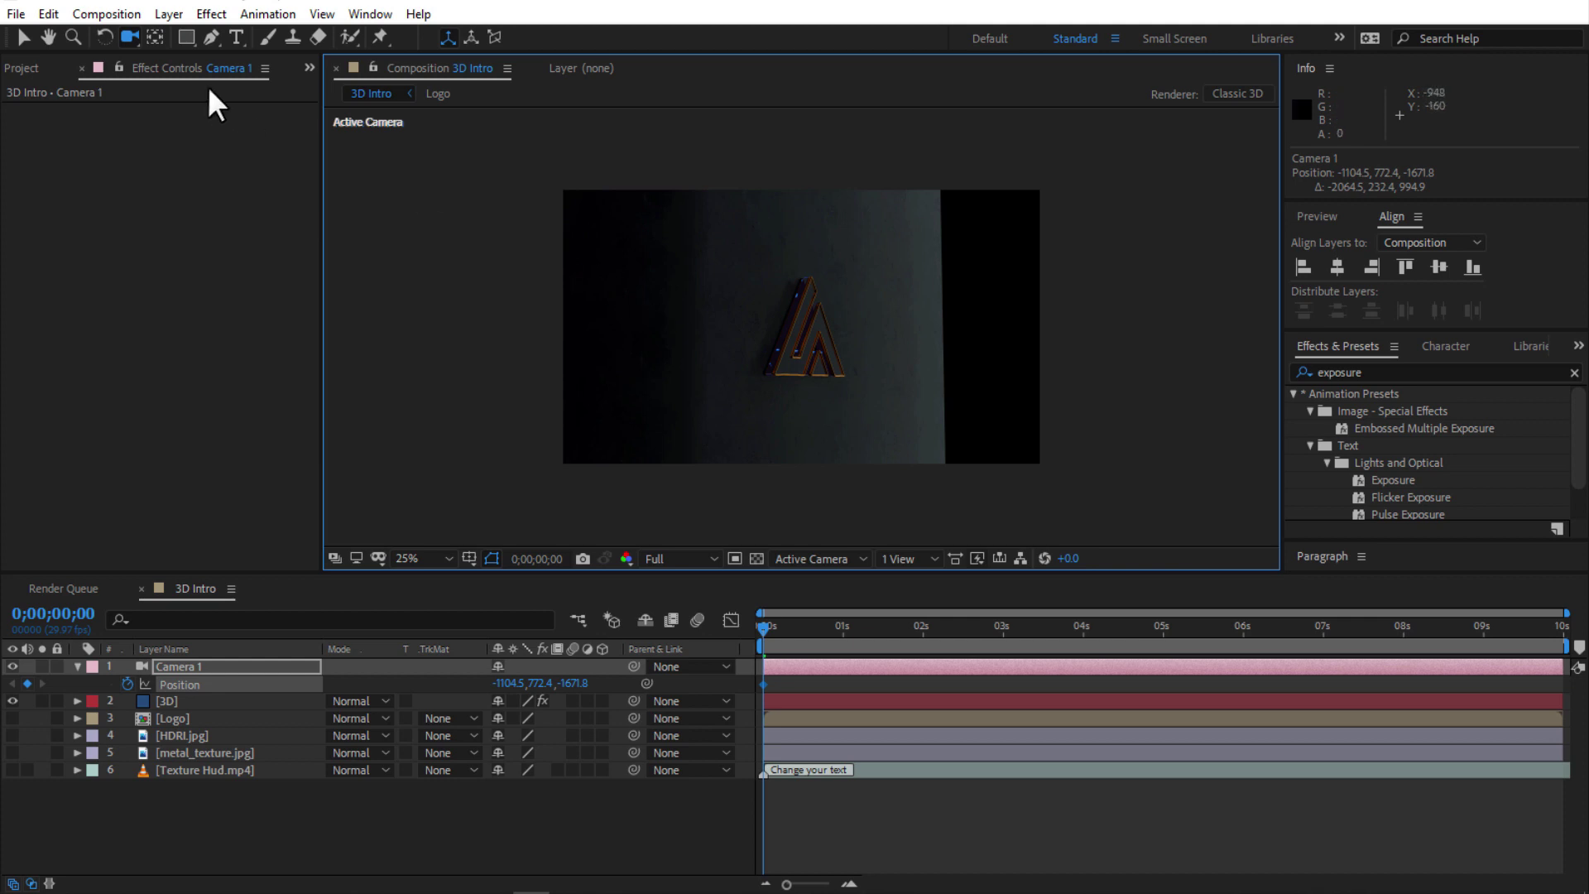
left_click_drag(138, 40, 202, 107)
left_click_drag(799, 381, 907, 310)
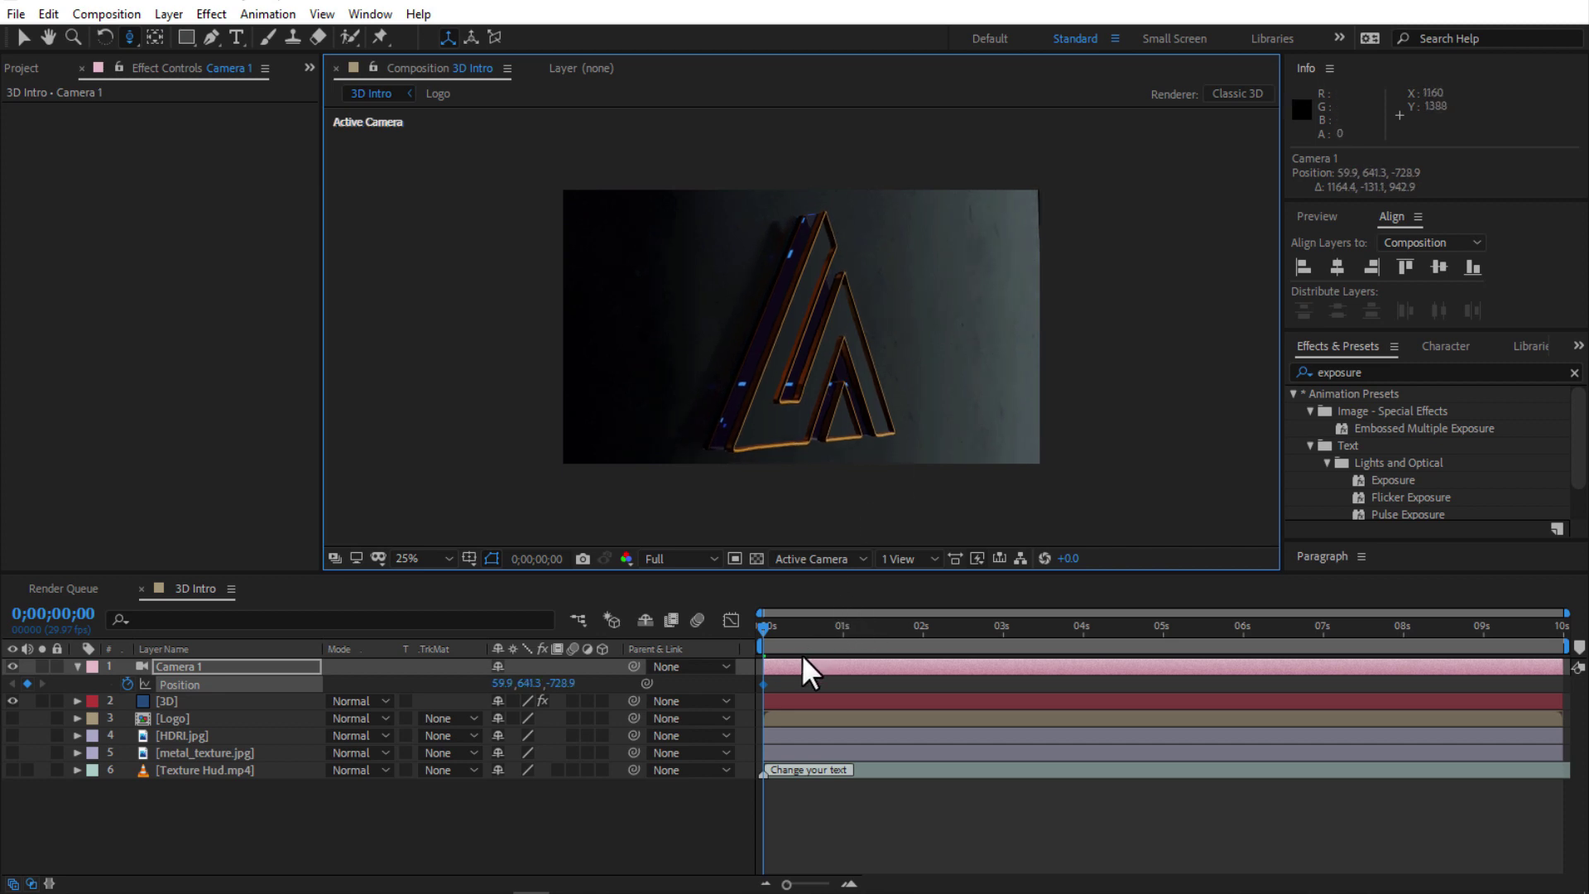
Step: At 0;00;09;29, orbit the camera to the logo's opposite side and track it in to a position of about 1413, 649, -423
left_click_drag(761, 628, 1572, 654)
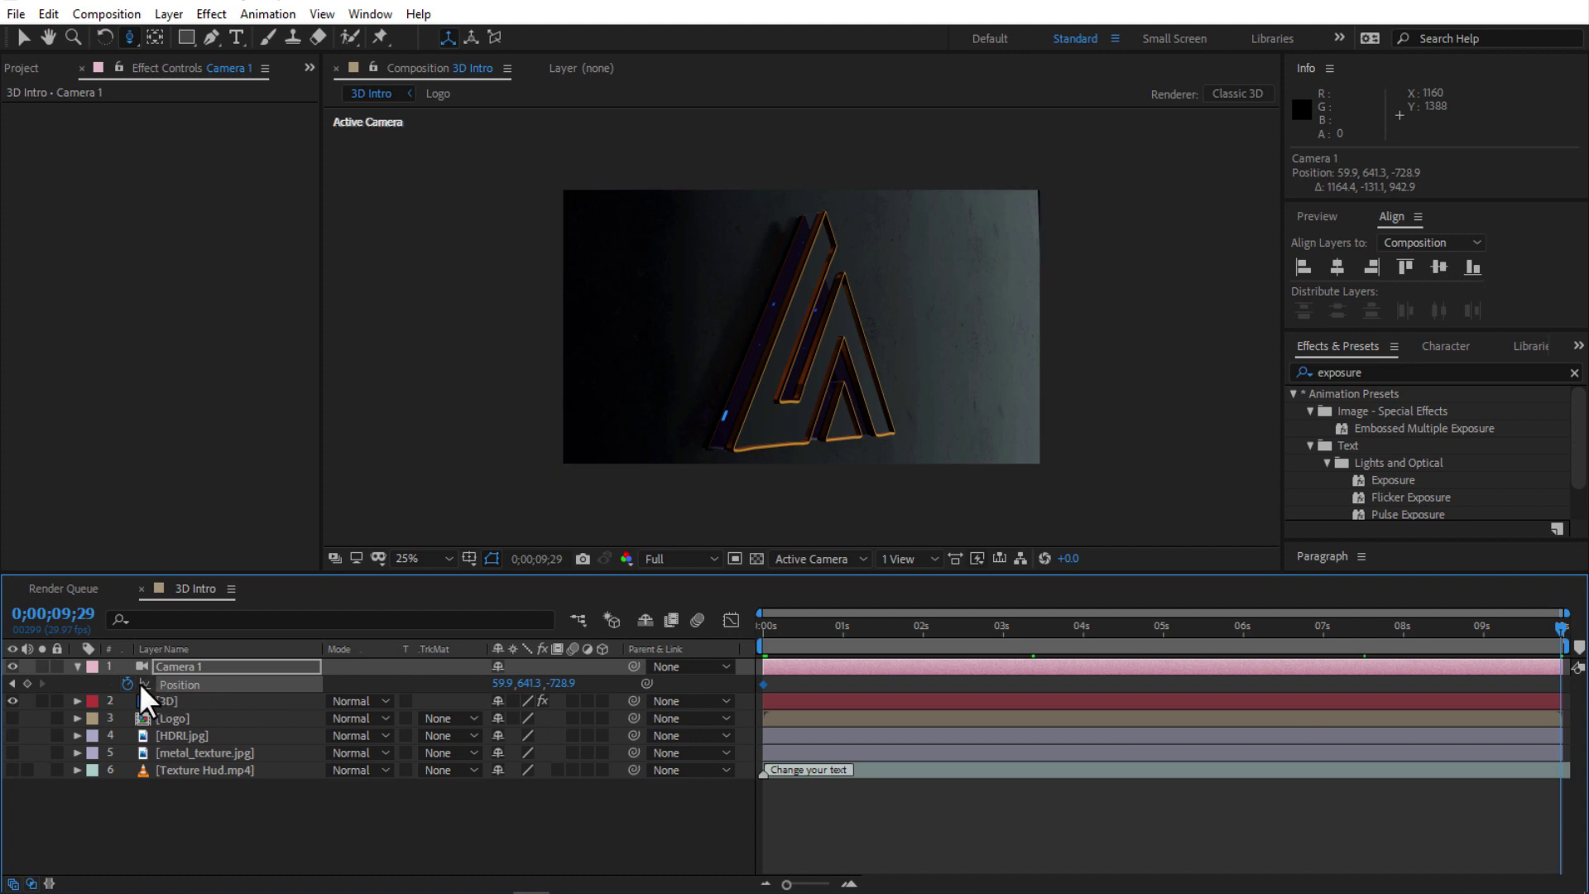
left_click_drag(129, 38, 190, 60)
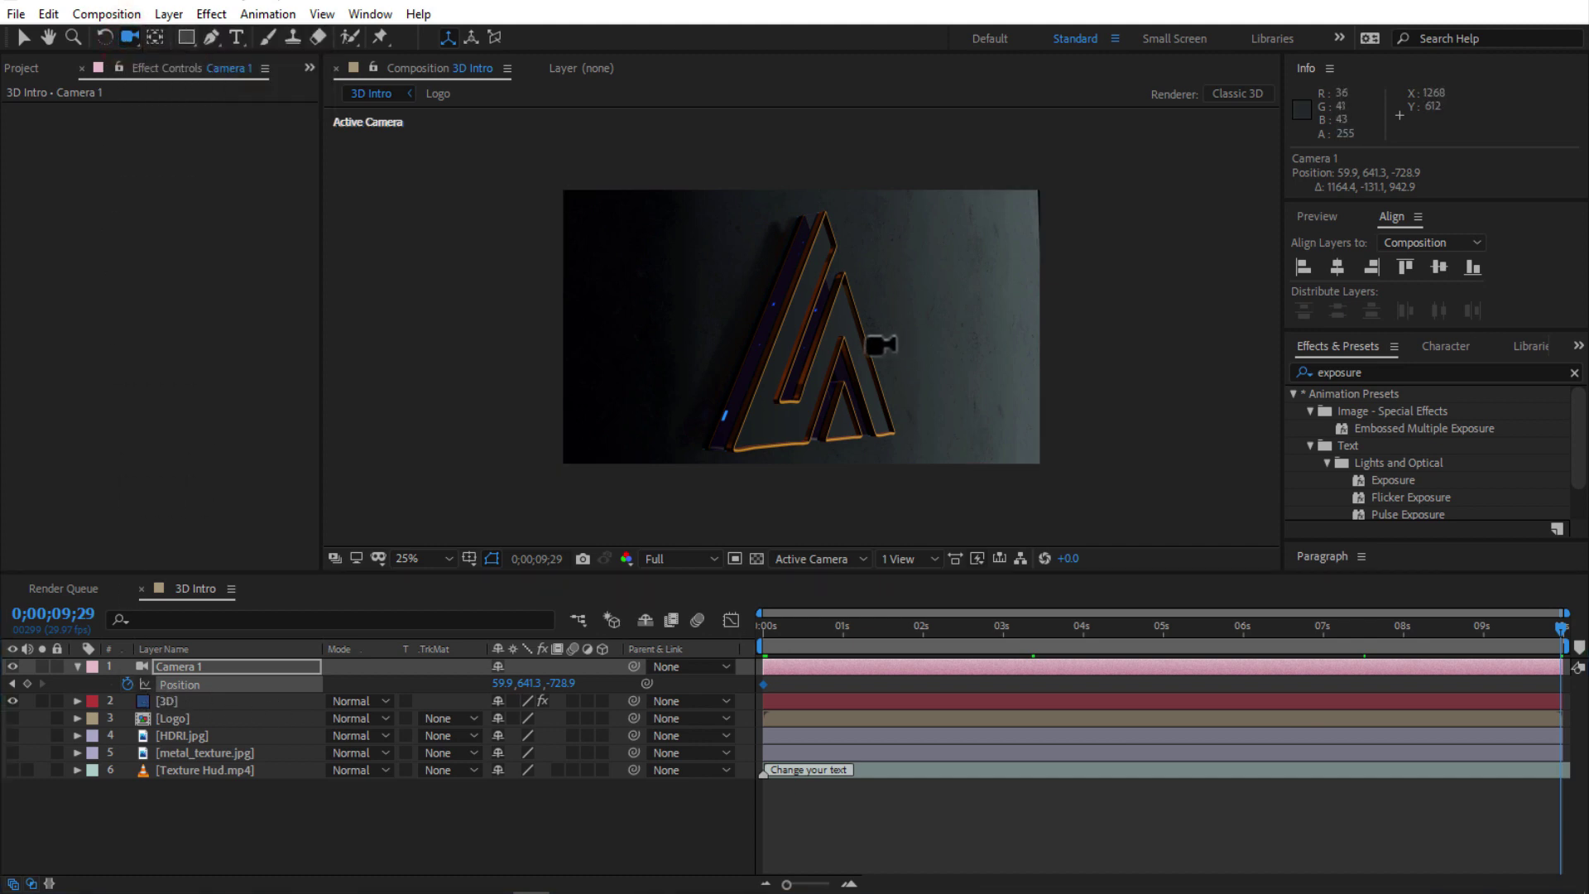
left_click_drag(851, 336, 780, 339)
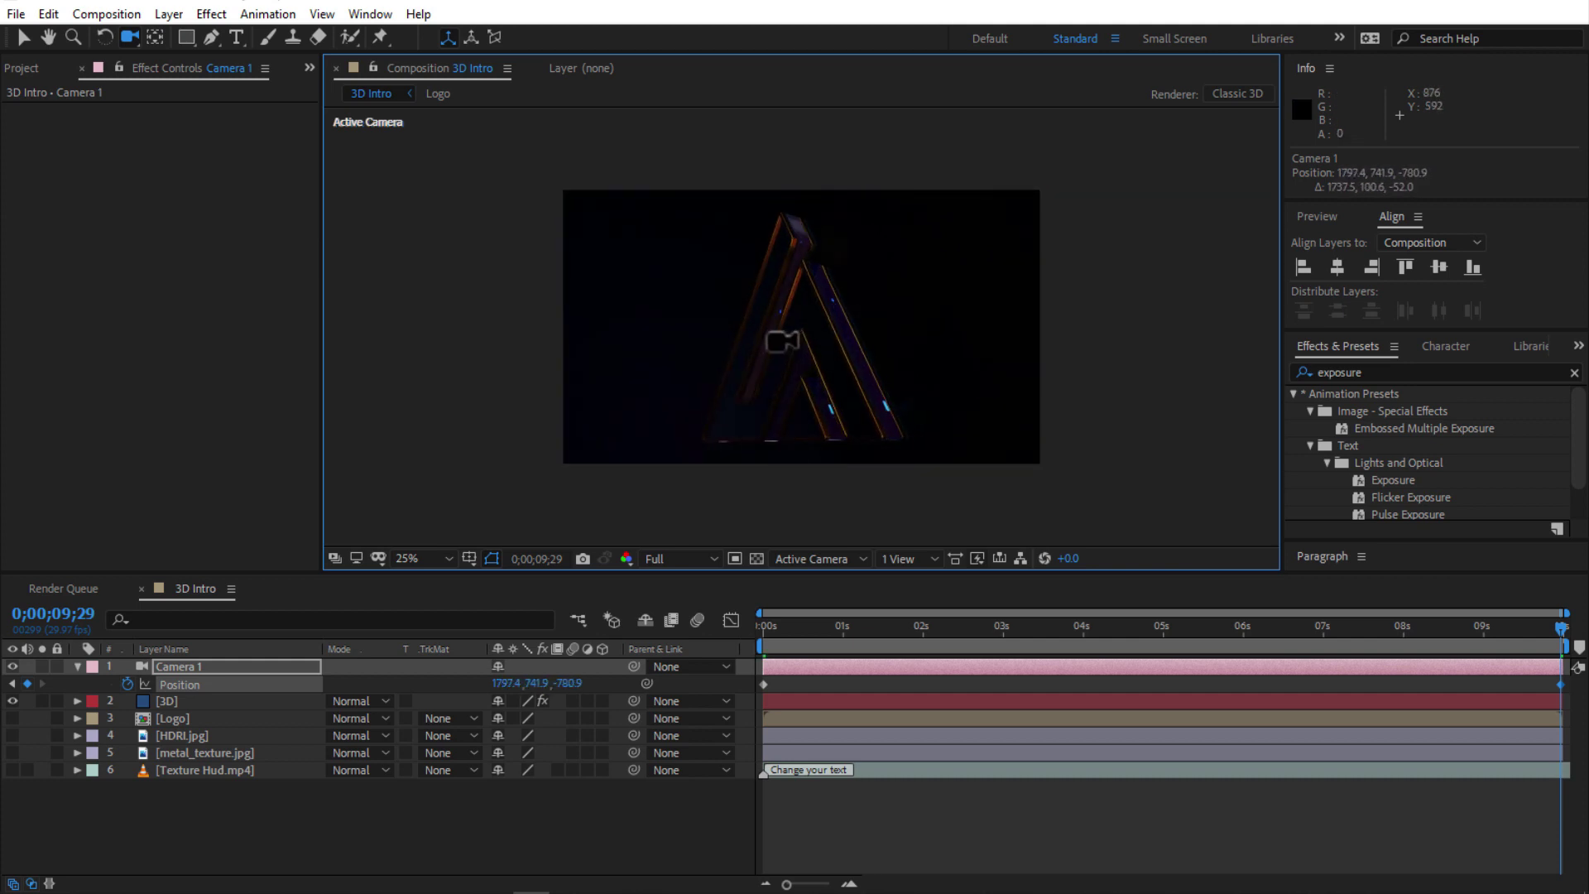
left_click_drag(126, 38, 190, 101)
left_click_drag(799, 395, 812, 263)
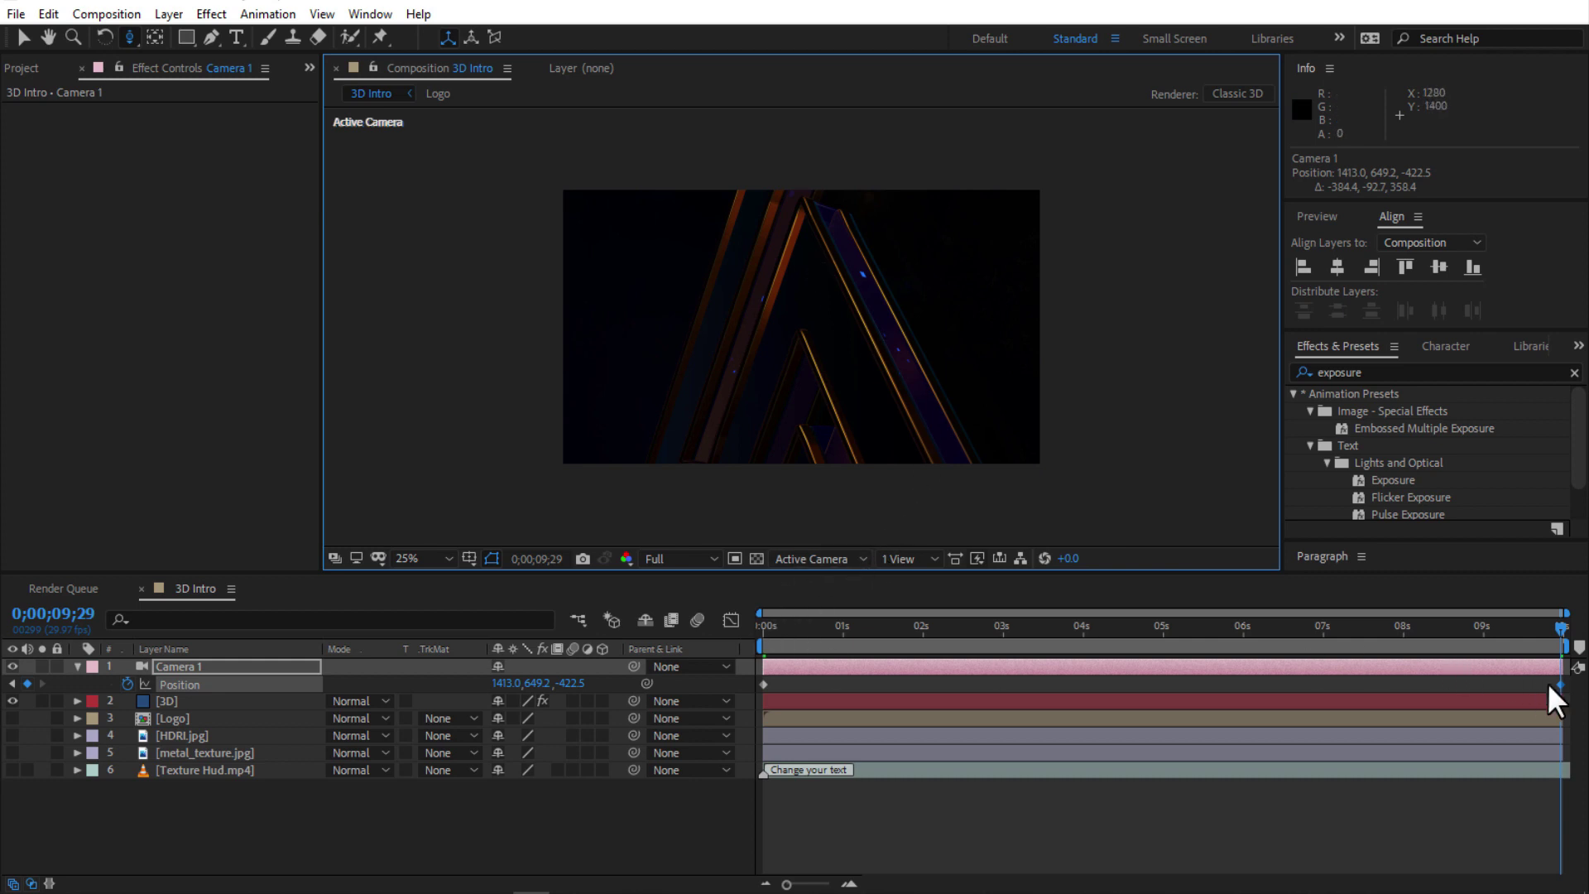
Step: Apply Easy Ease to both of Camera 1's Position keyframes
left_click_drag(1563, 688, 732, 683)
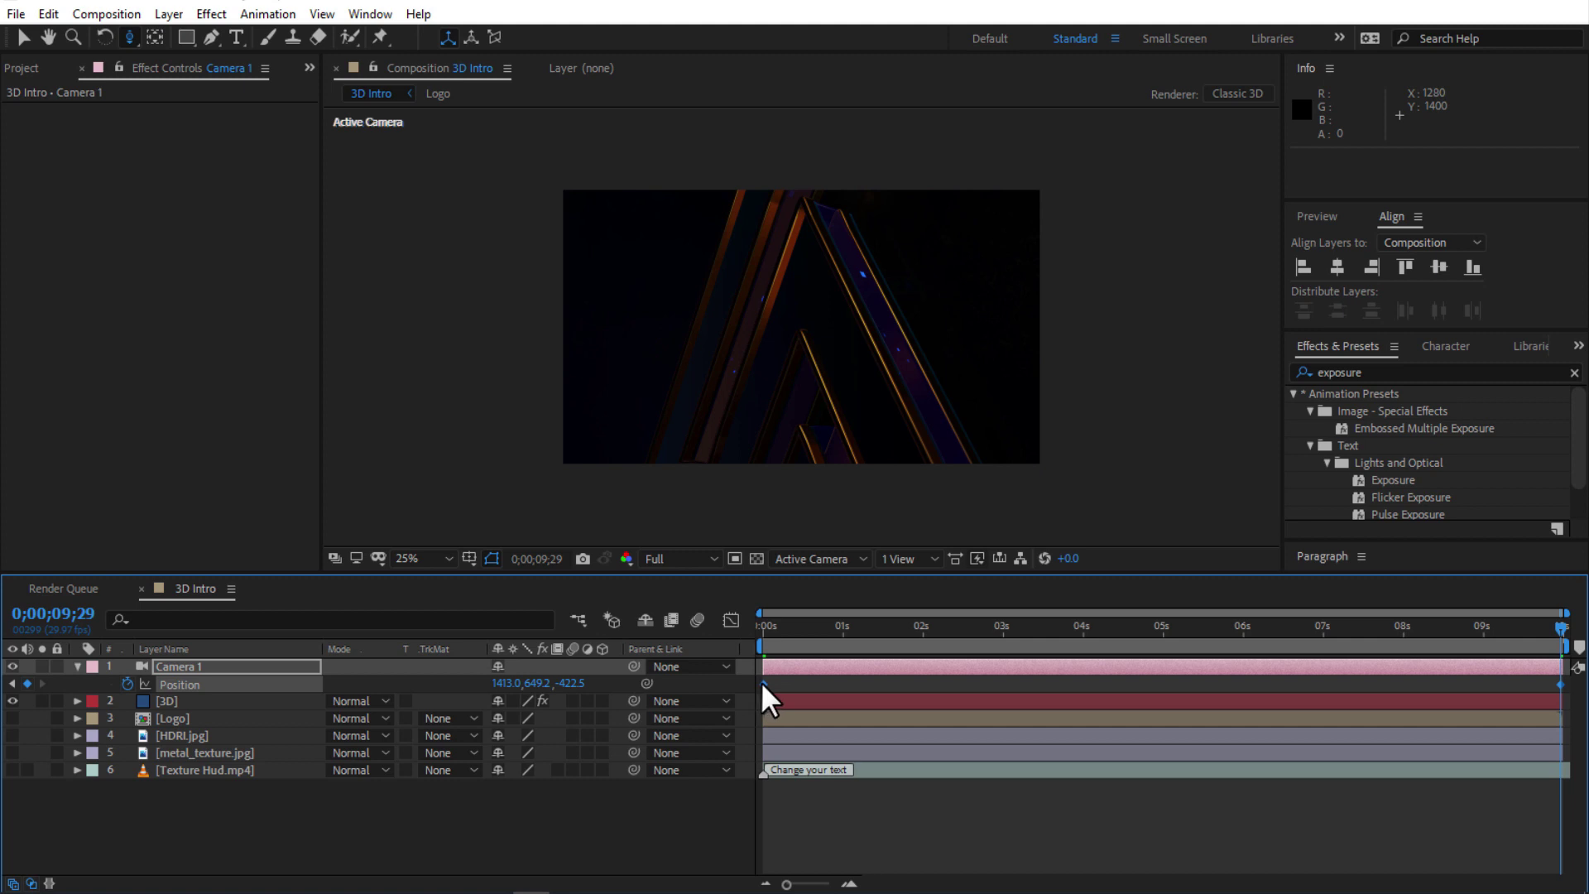
right_click(762, 683)
mouse_move(797, 661)
left_click(1068, 731)
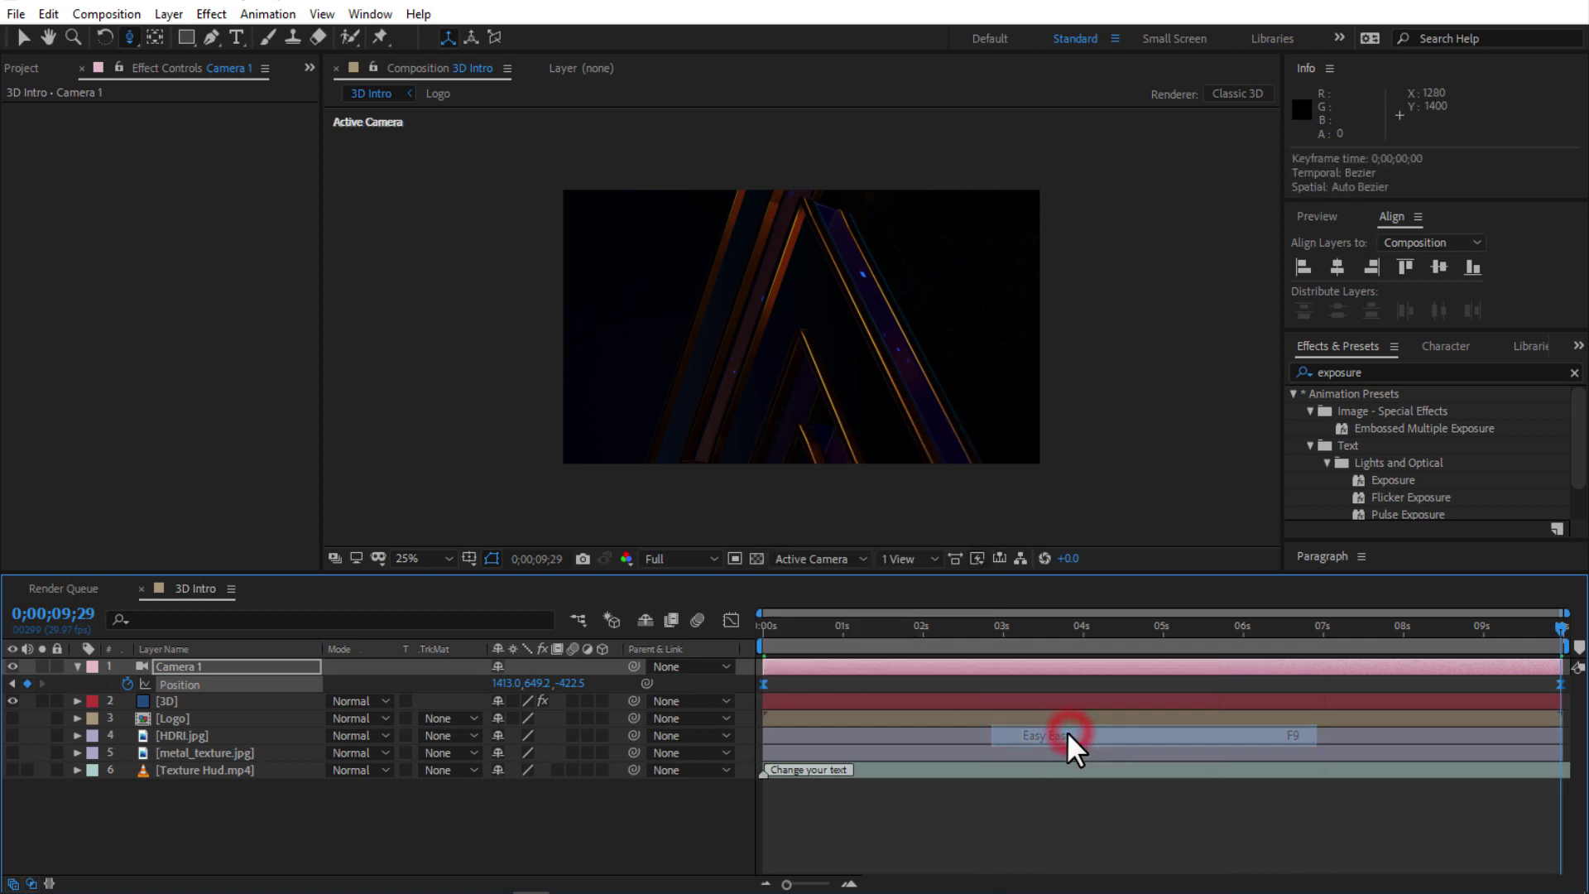
Step: Scrub through the composition to review the camera movement, returning to the first frame
left_click(841, 627)
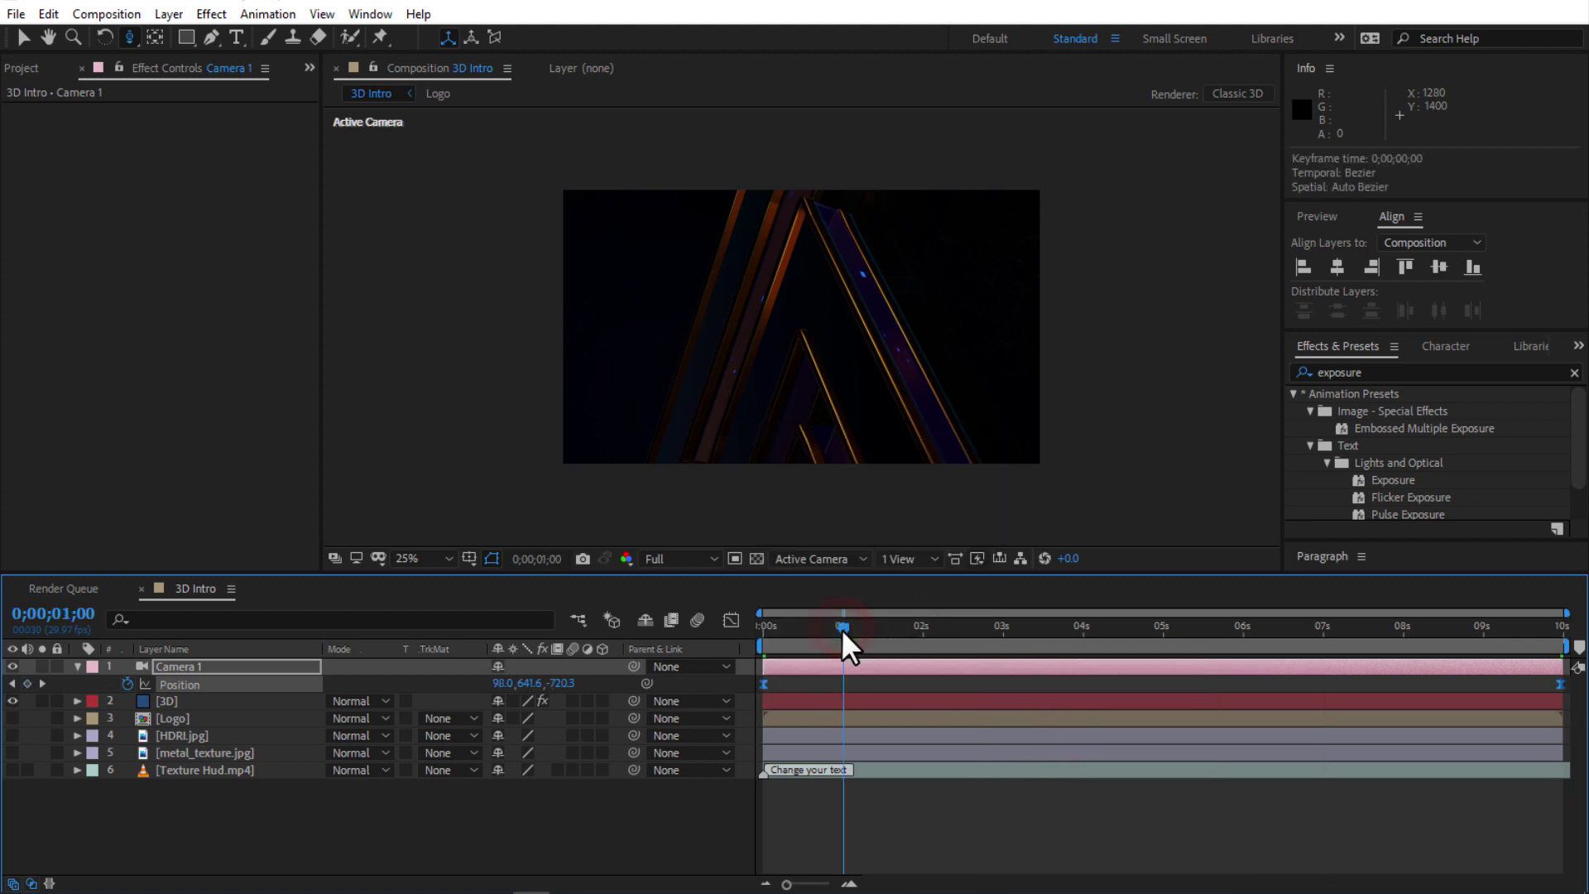
left_click_drag(887, 633, 1195, 634)
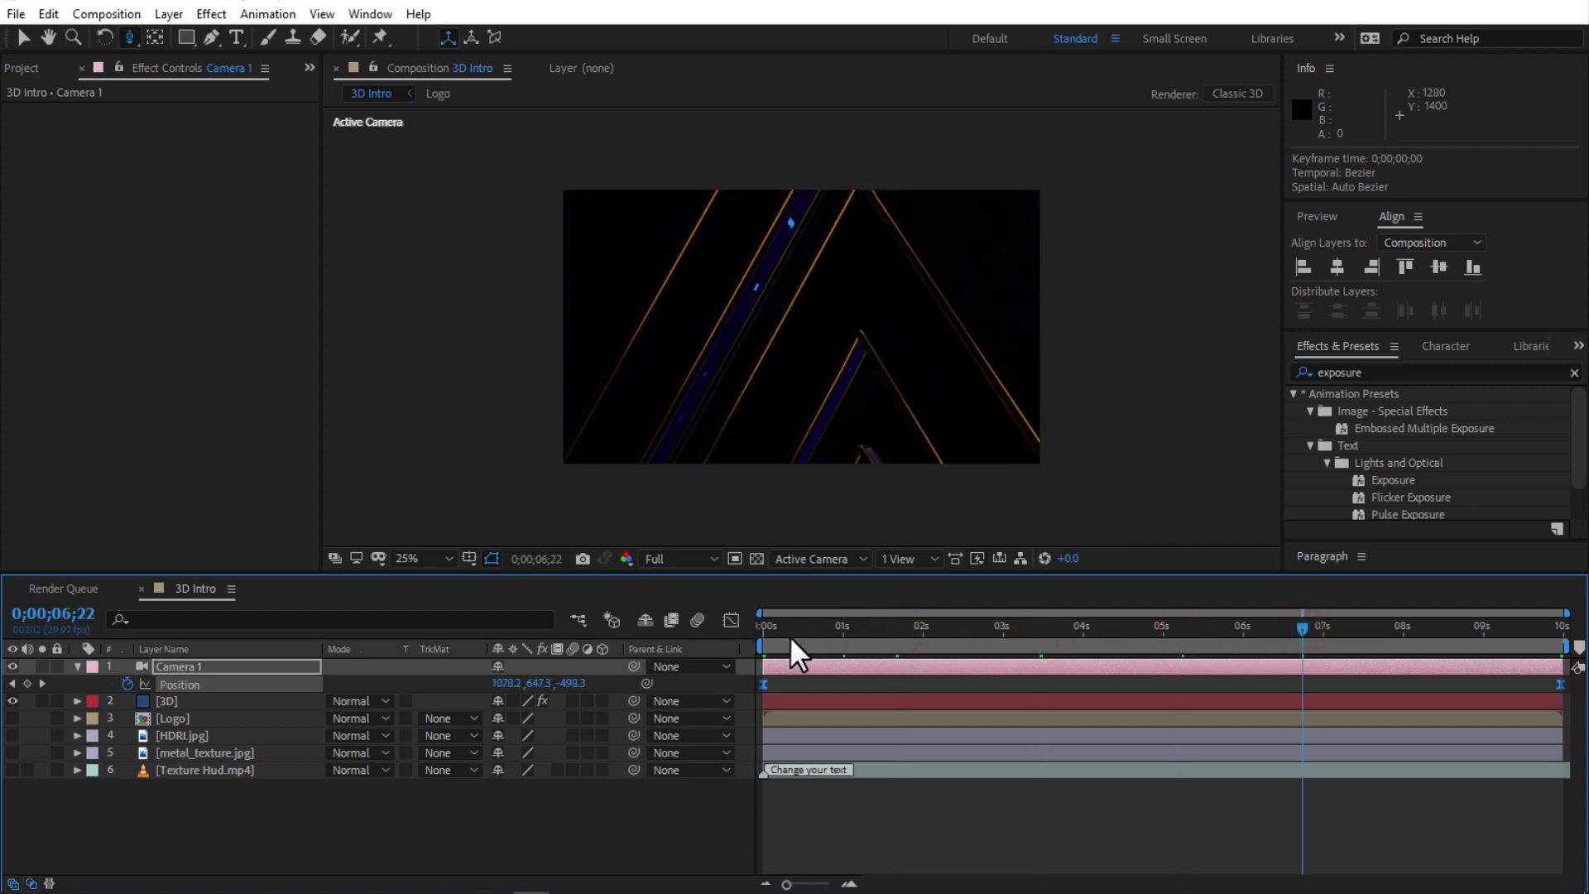
left_click(813, 627)
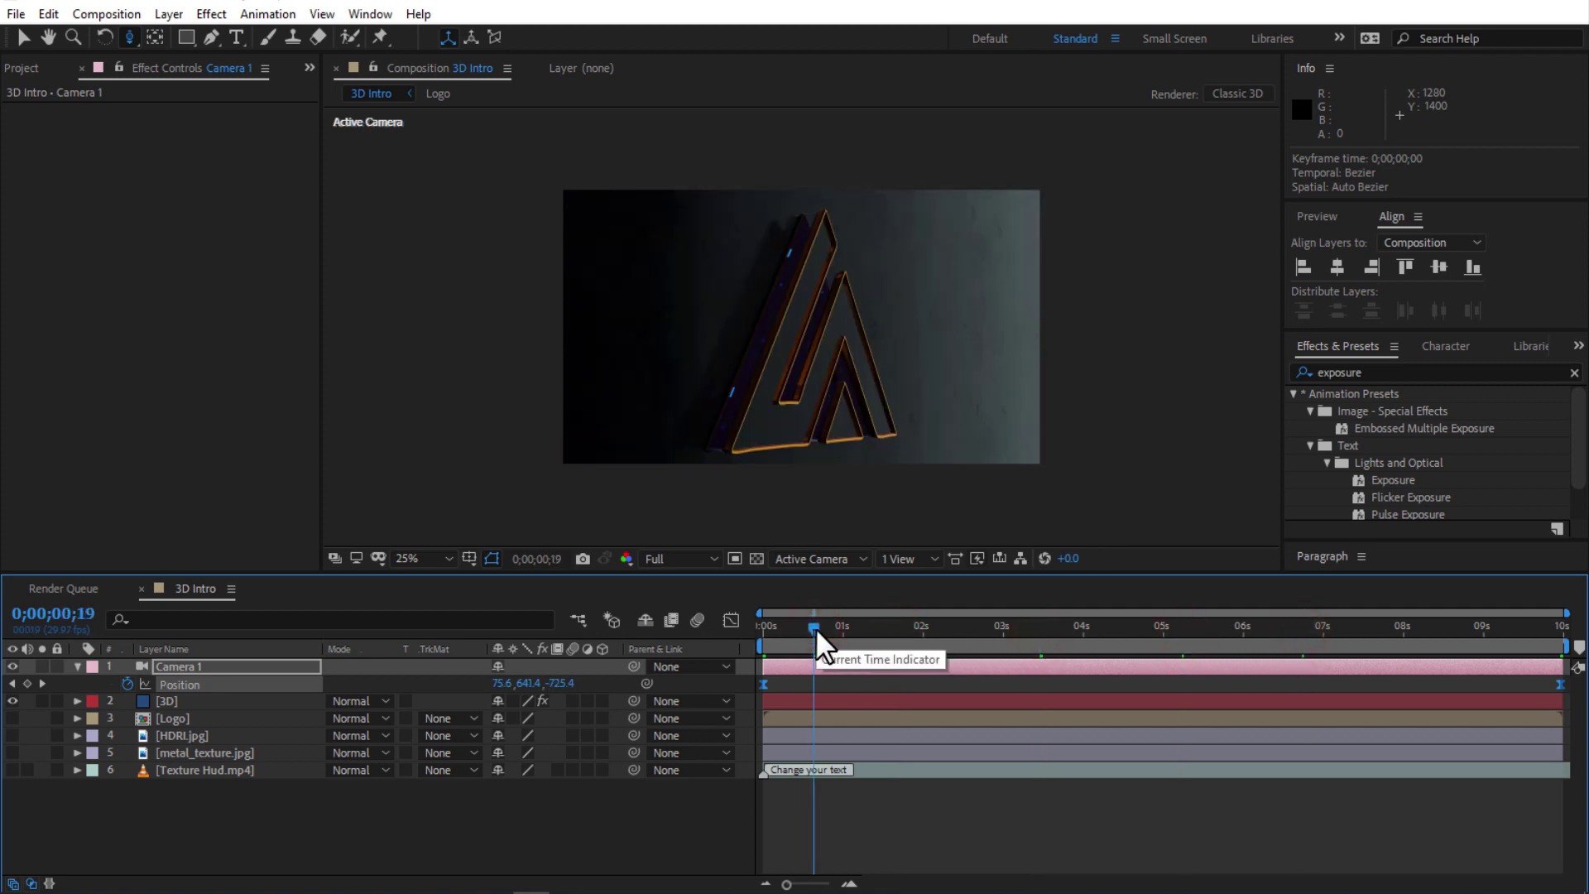
left_click_drag(816, 627, 786, 624)
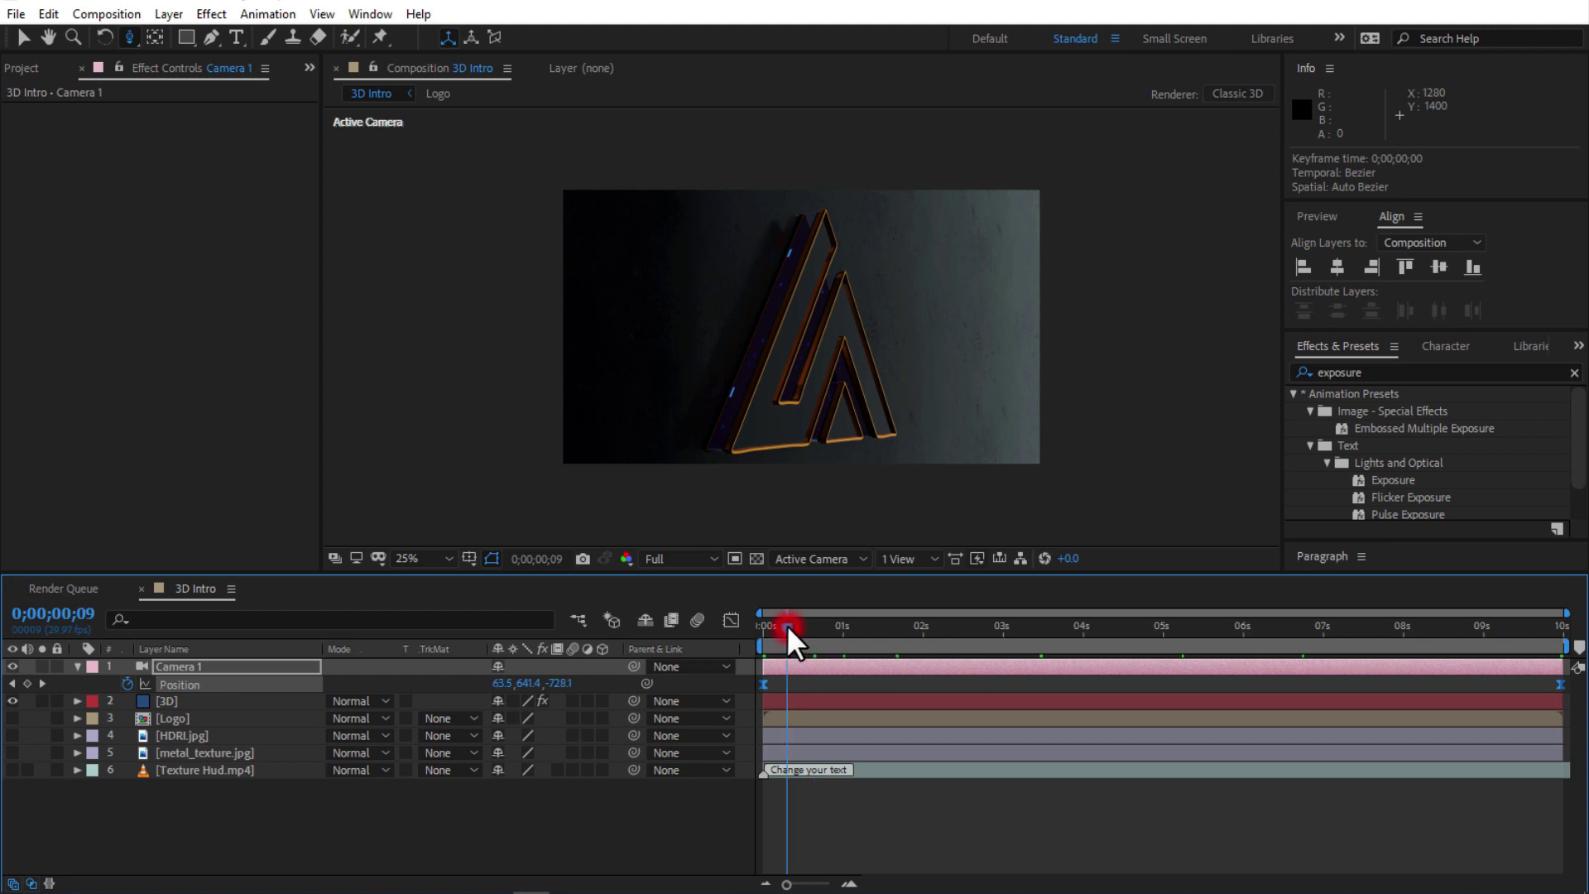
left_click(898, 626)
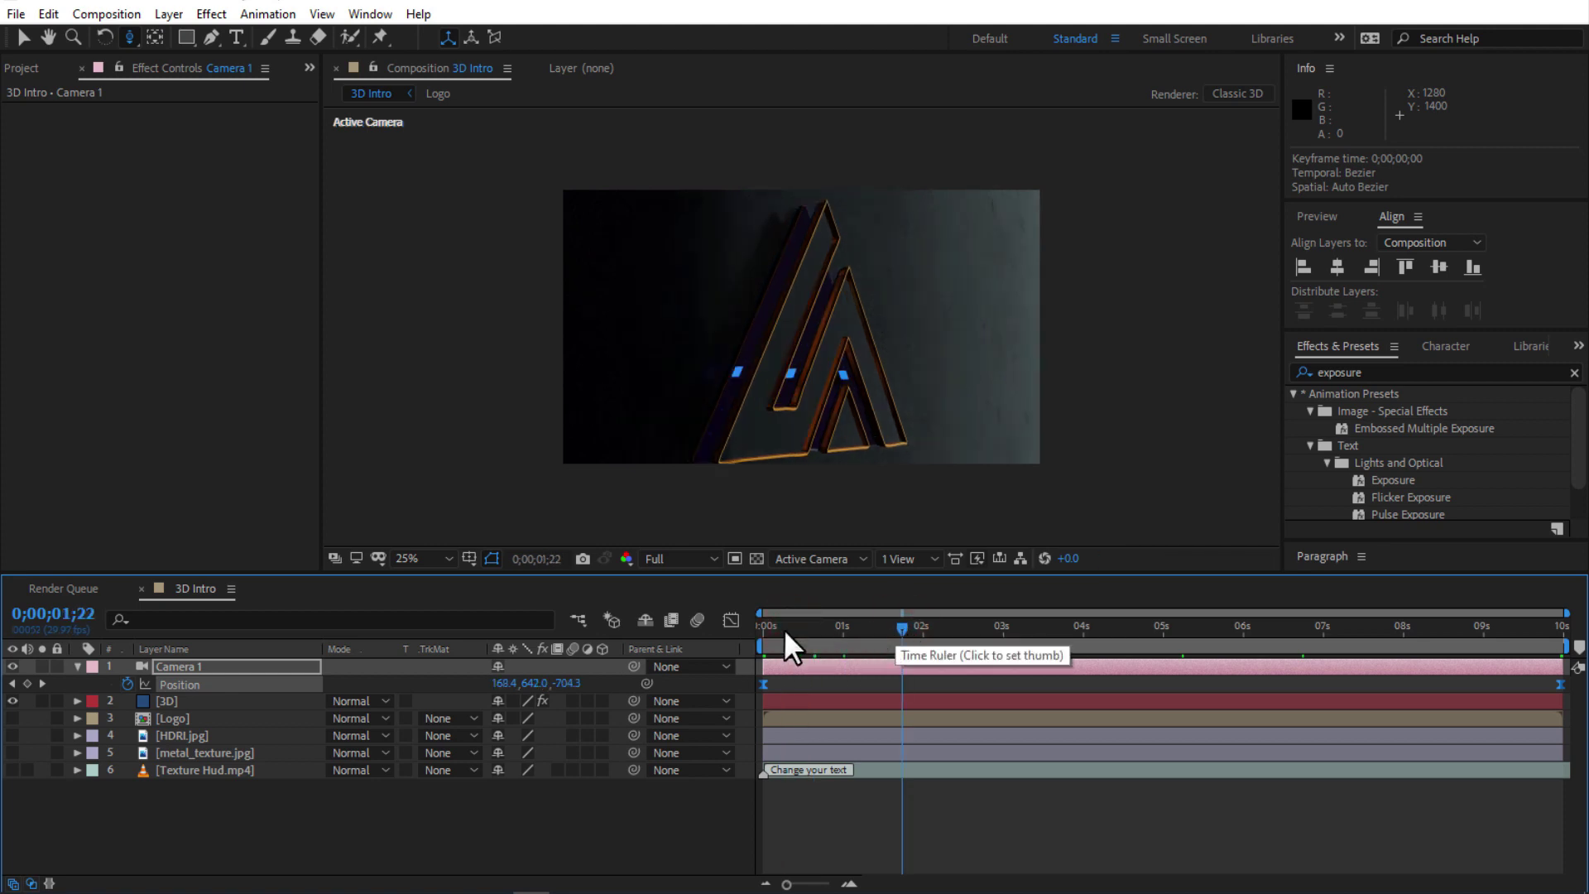
left_click_drag(783, 629, 720, 639)
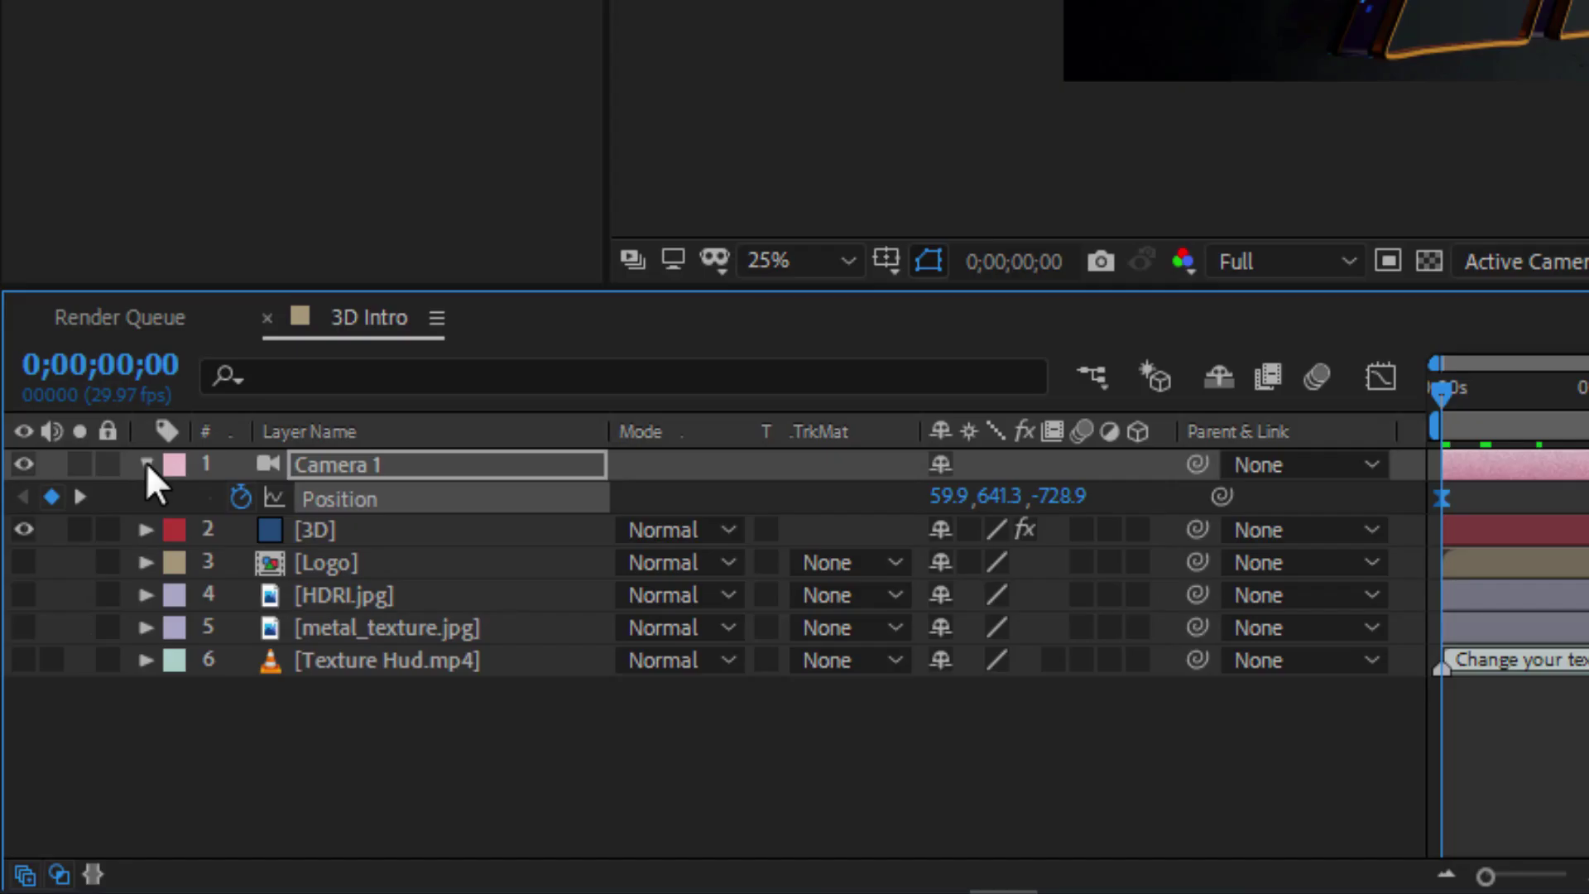
Step: Expand Camera 1's Camera Options and turn Depth of Field on
left_click(146, 464)
left_click(146, 465)
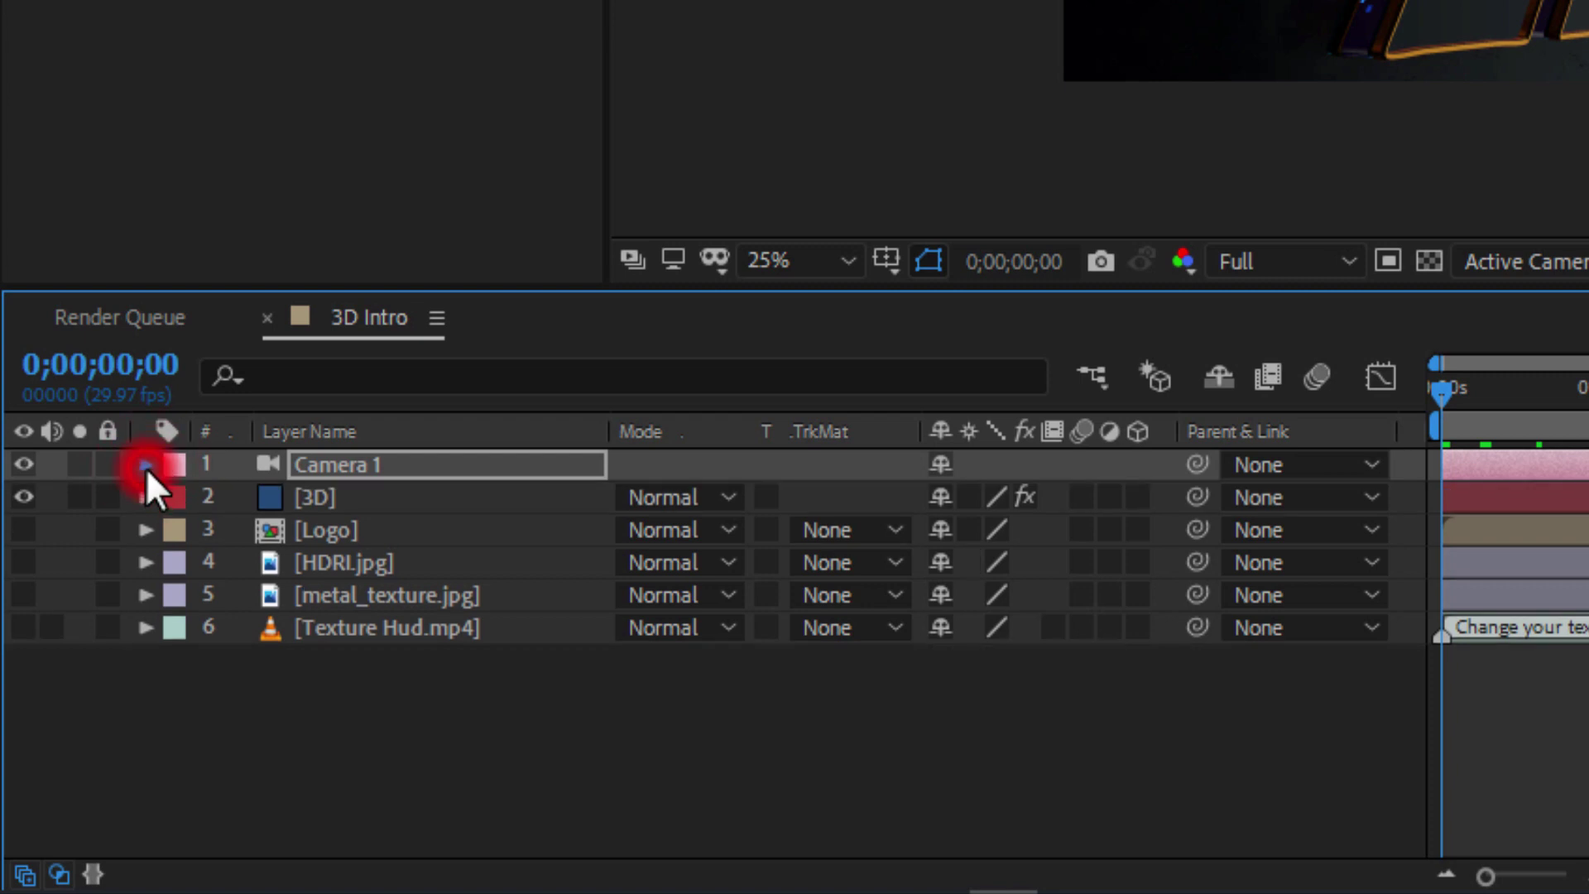
left_click(177, 498)
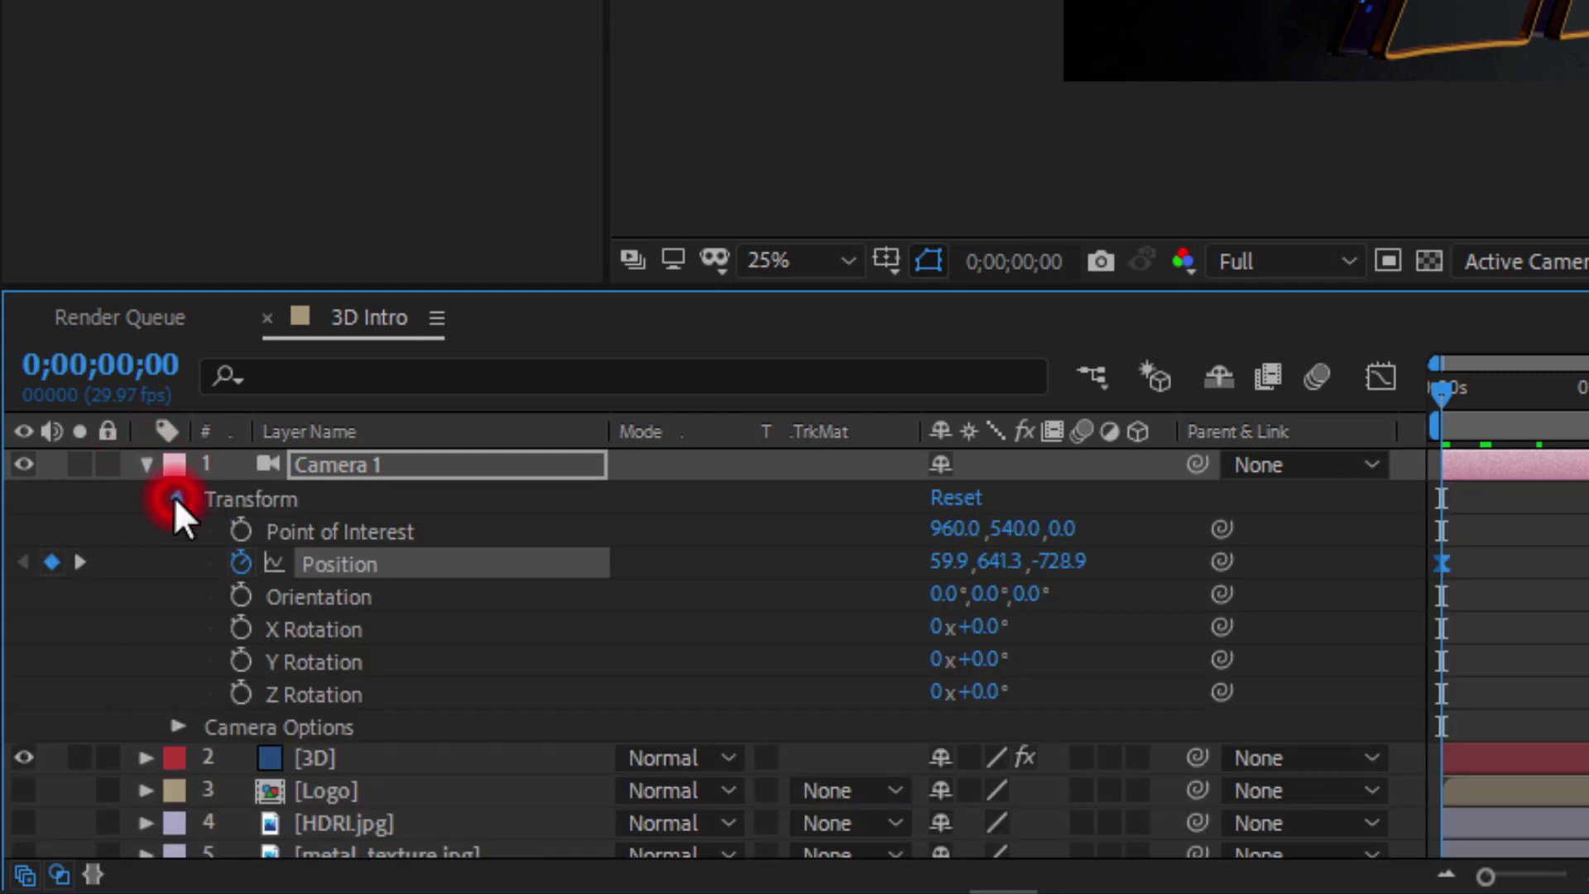
left_click(179, 532)
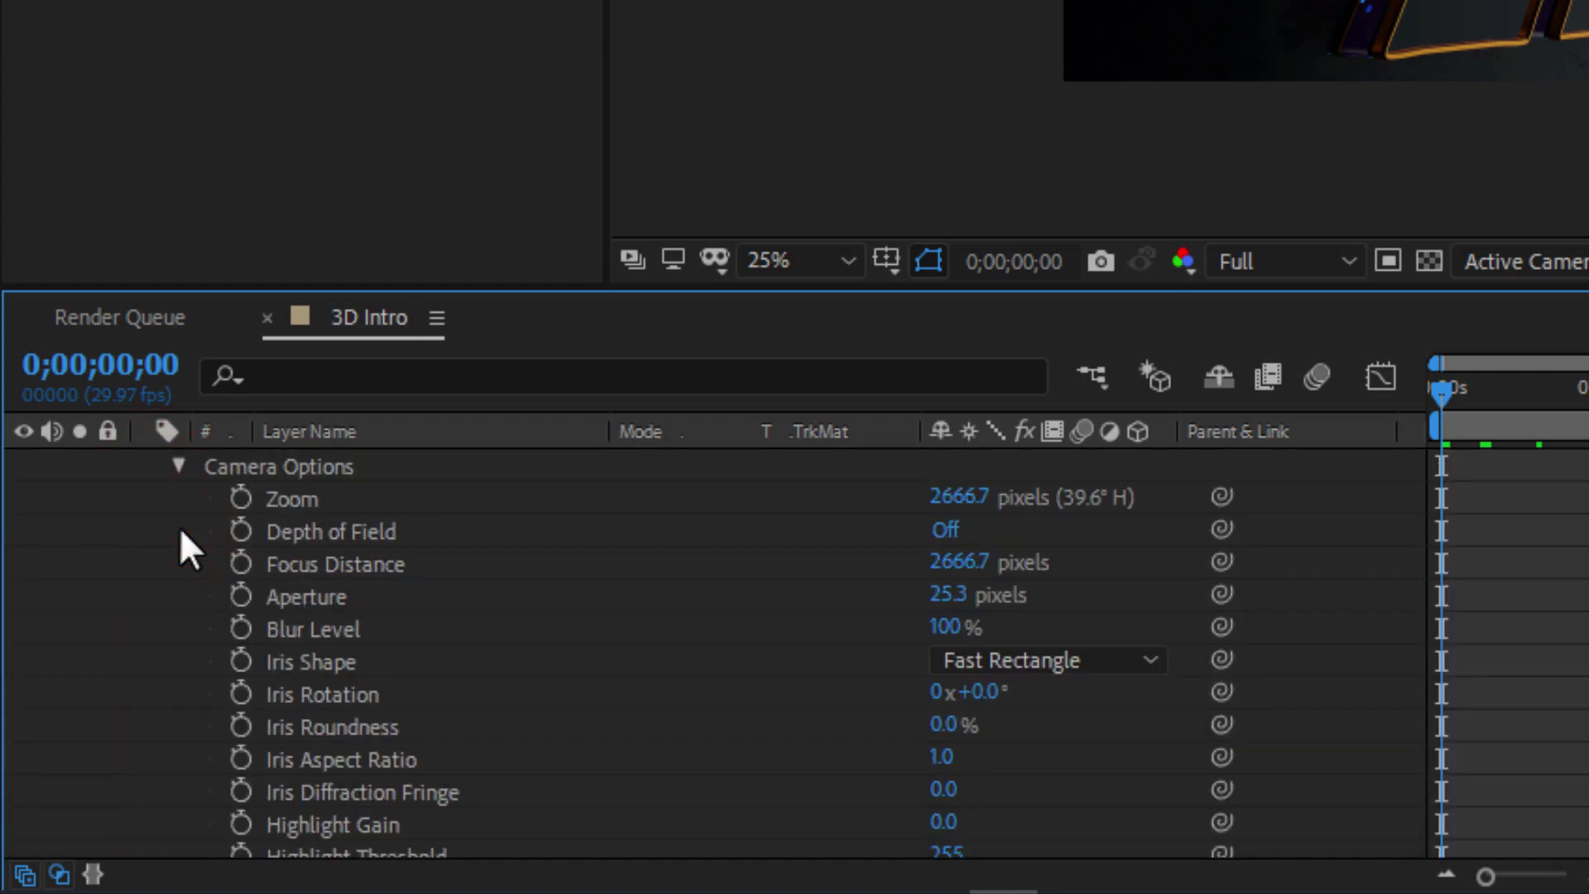
left_click(945, 531)
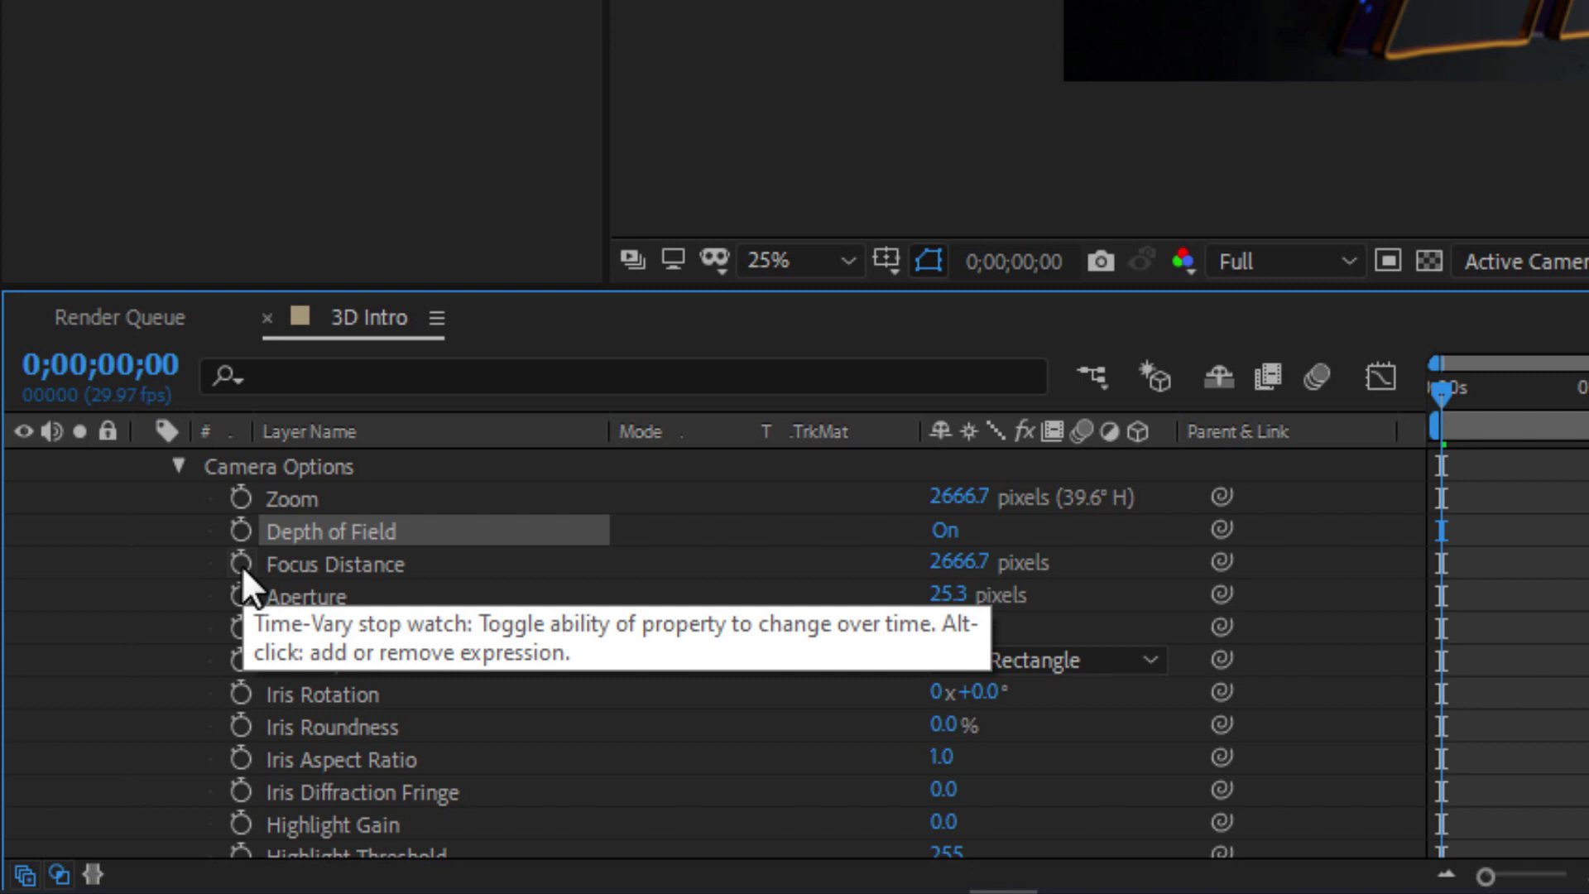
Step: Start keyframing the camera's Focus Distance at the first frame with a value of 200 pixels
left_click(241, 564)
left_click(960, 563)
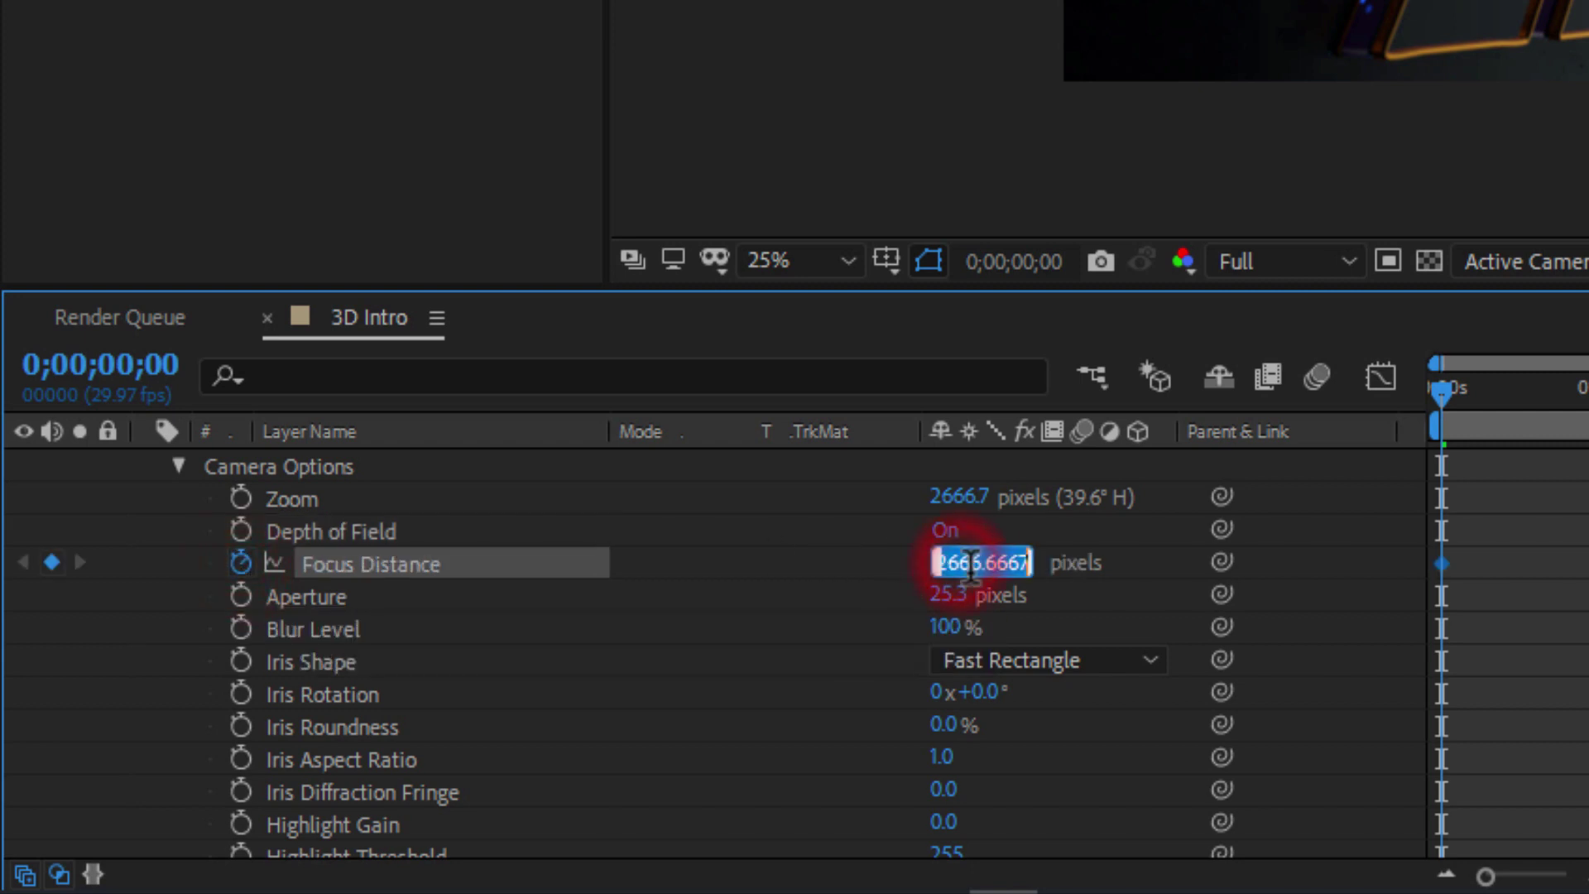
type("200")
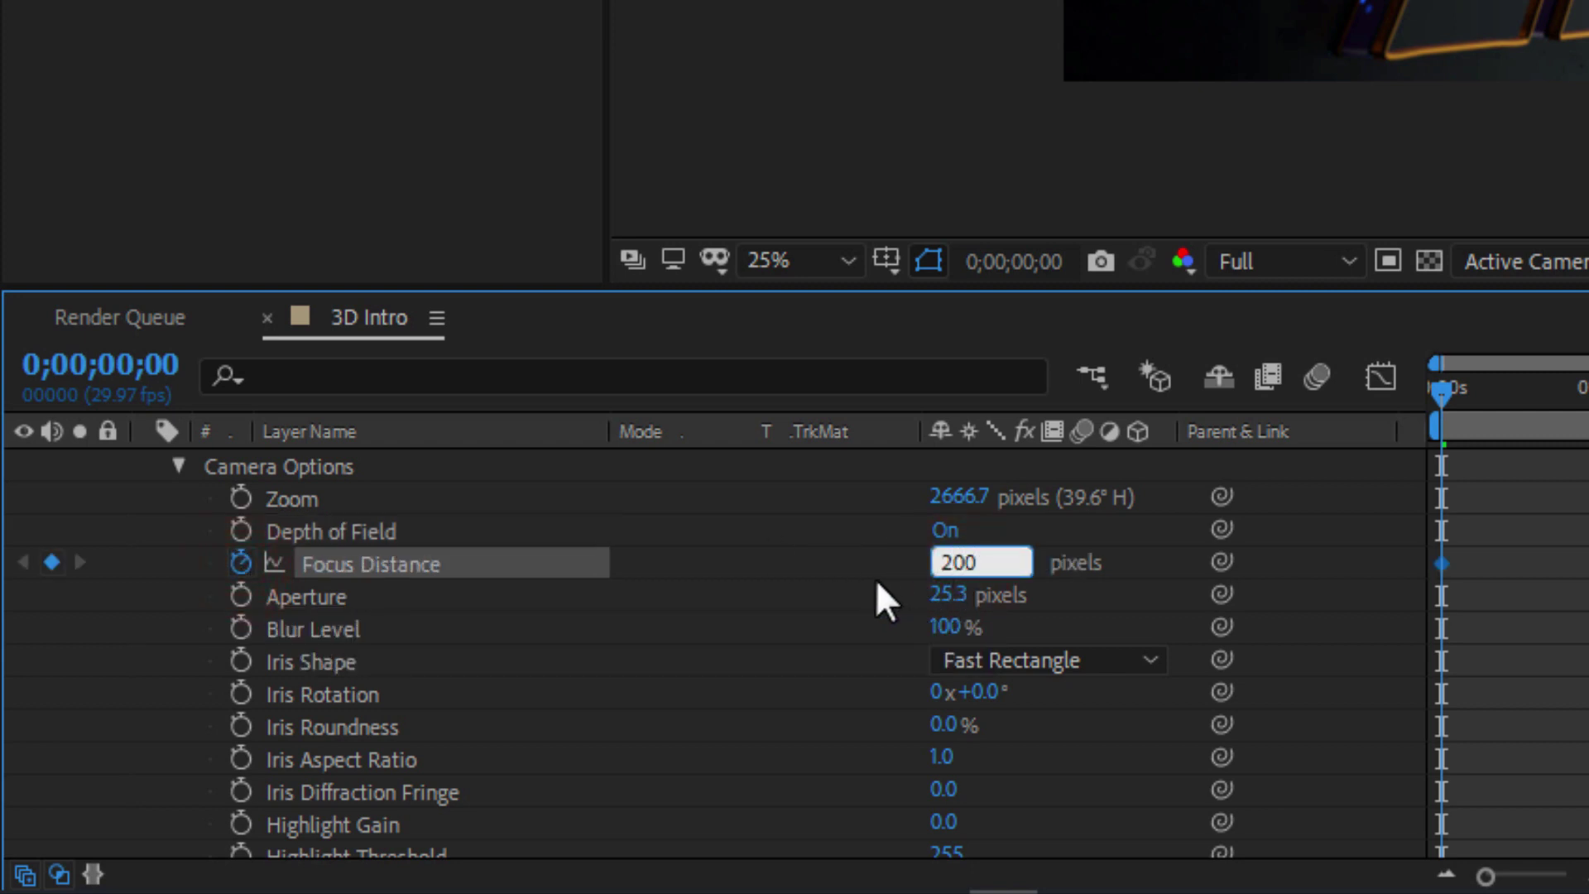
left_click(872, 558)
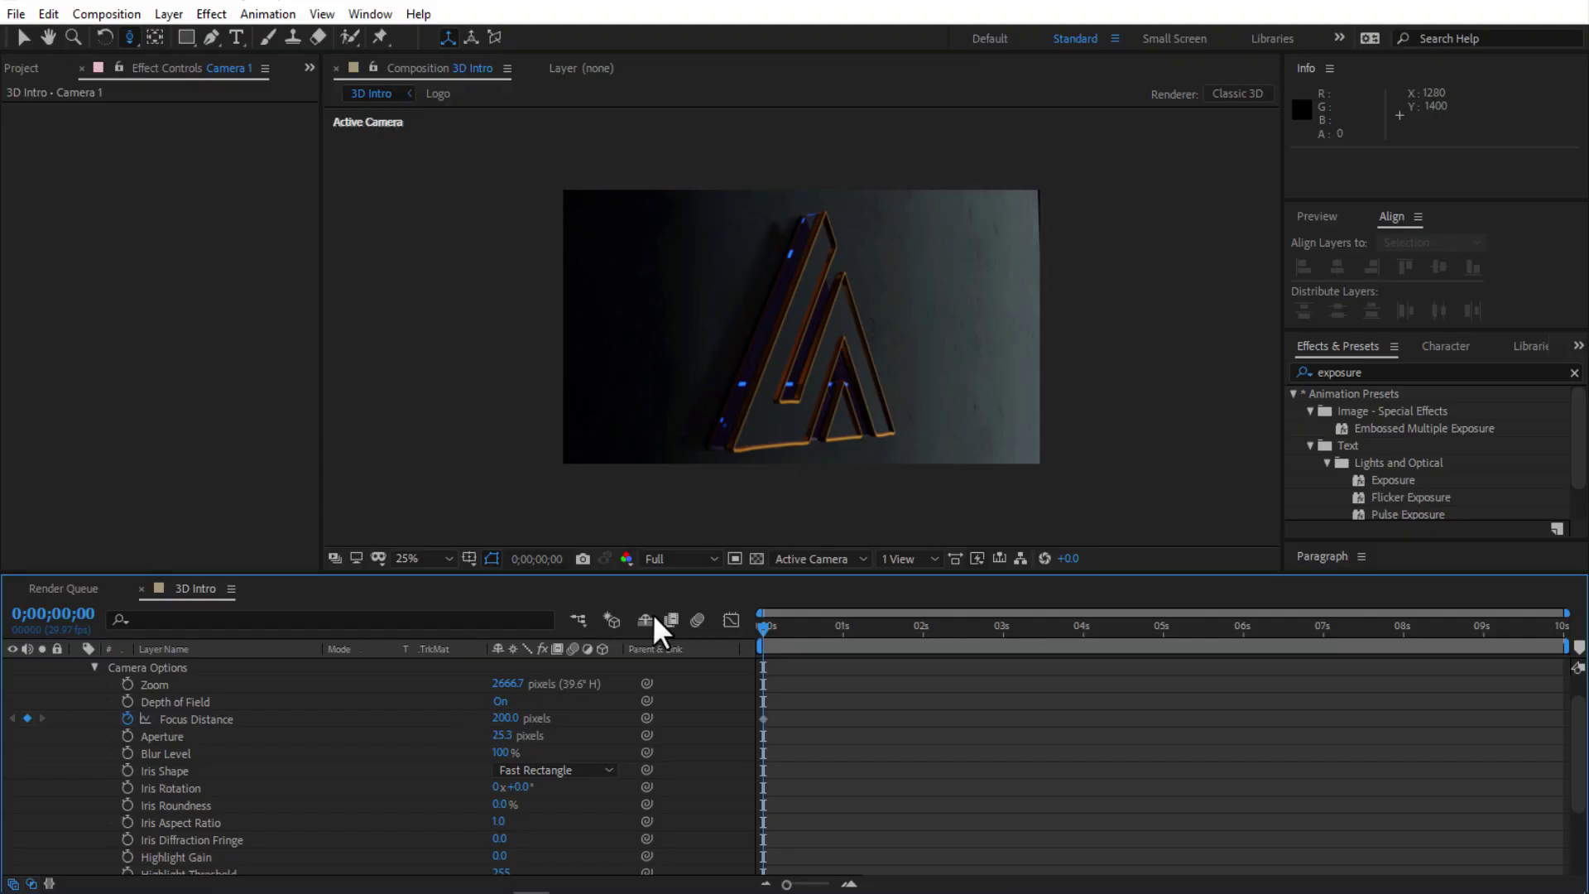
Step: Check the logo's blur up close with the Selection tool active, and set the first Focus Distance keyframe to 300 pixels
scroll(845, 380, "up", 2)
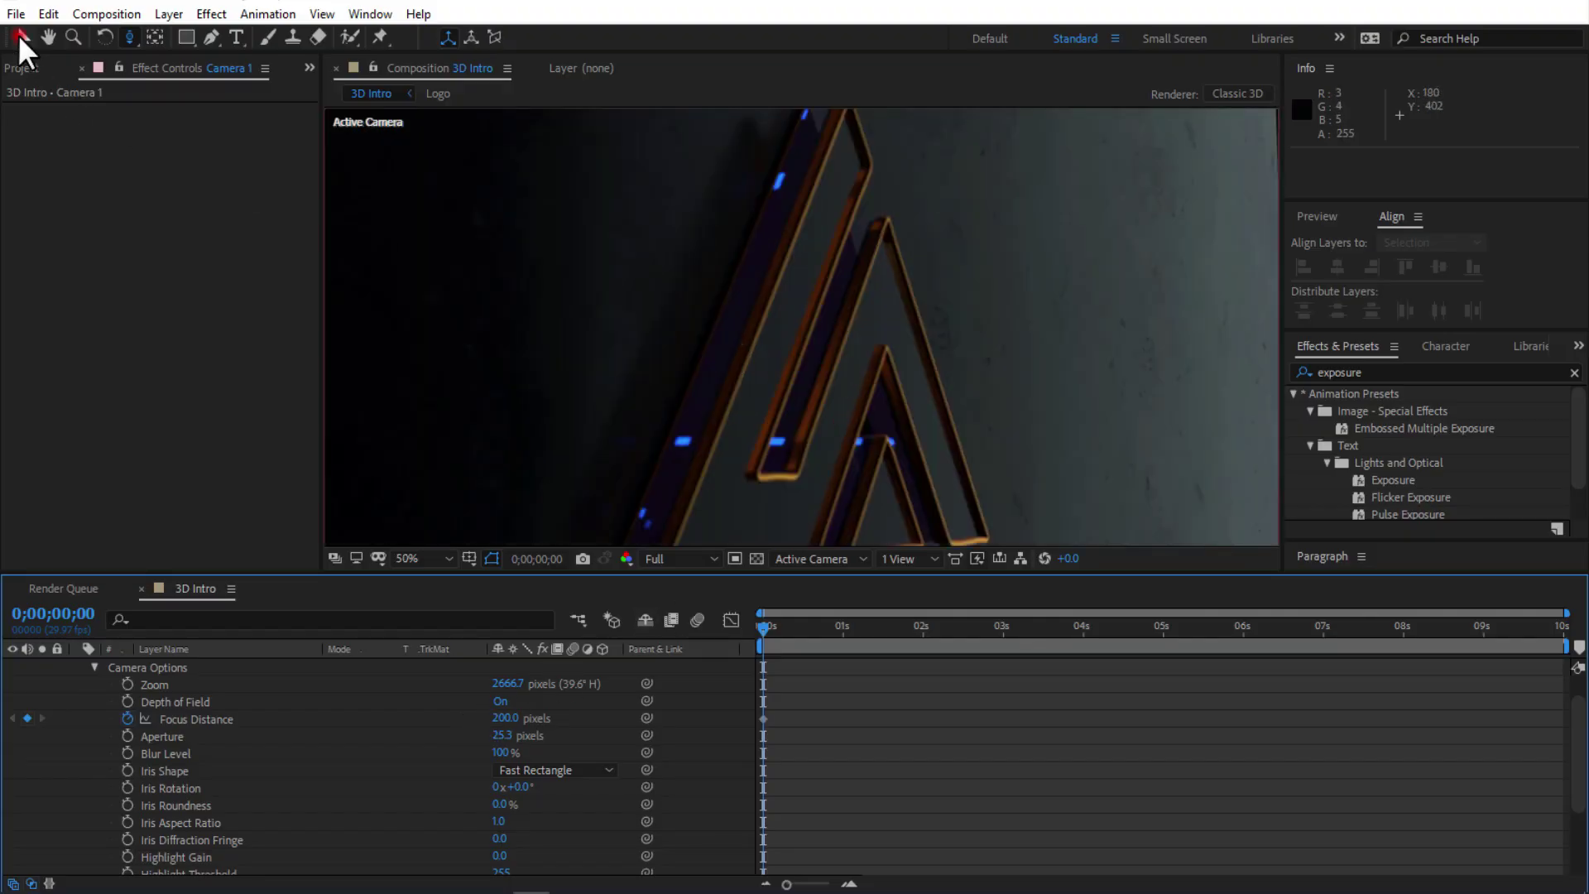
left_click(20, 39)
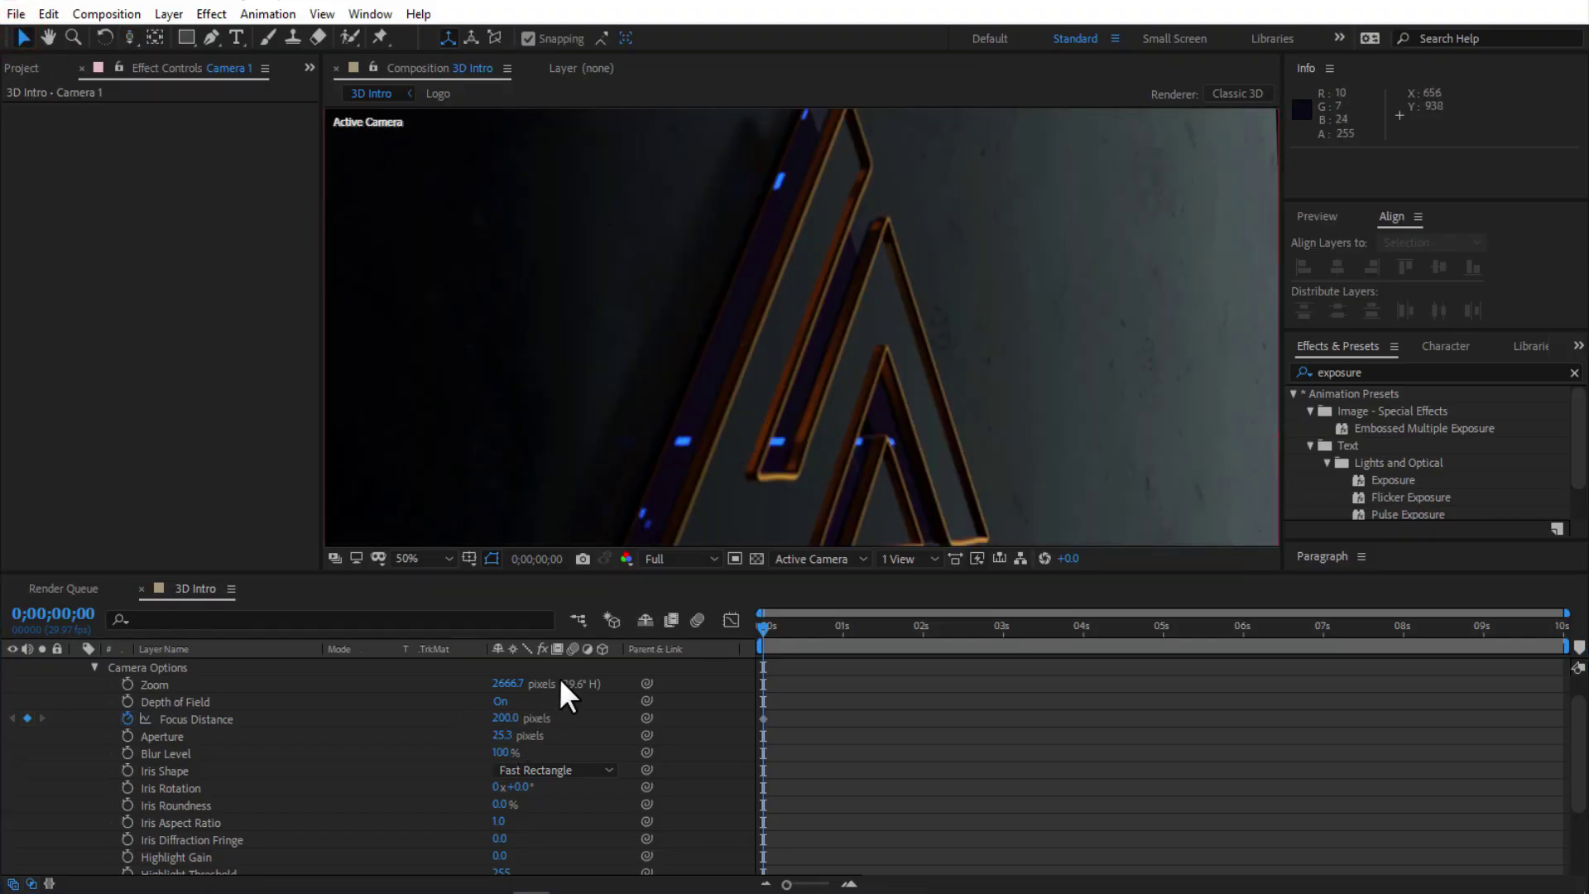
left_click(504, 719)
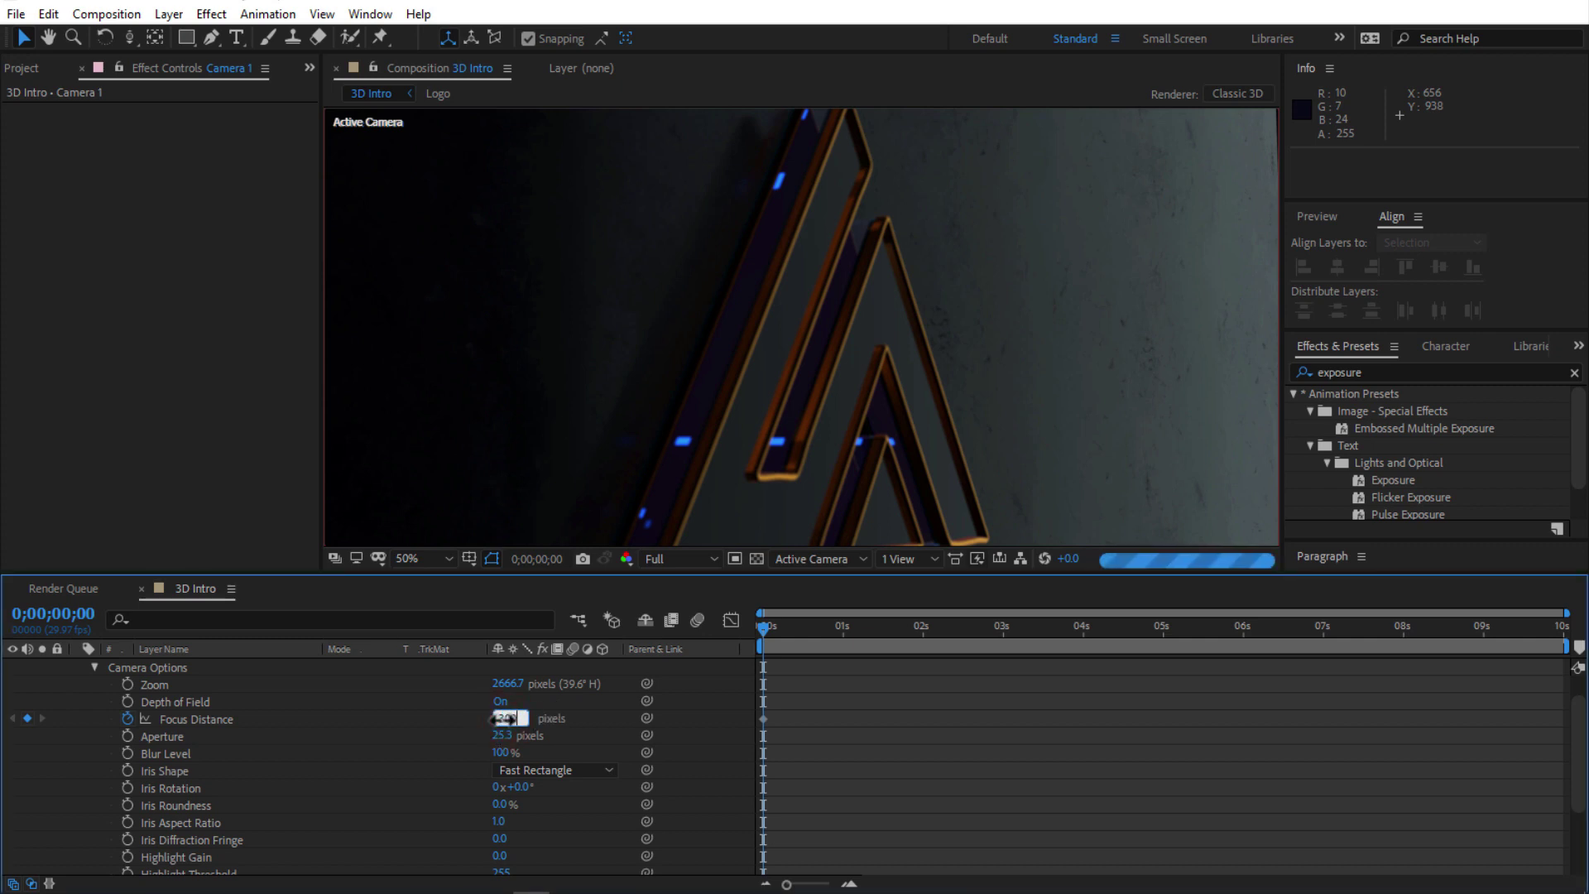
left_click(592, 718)
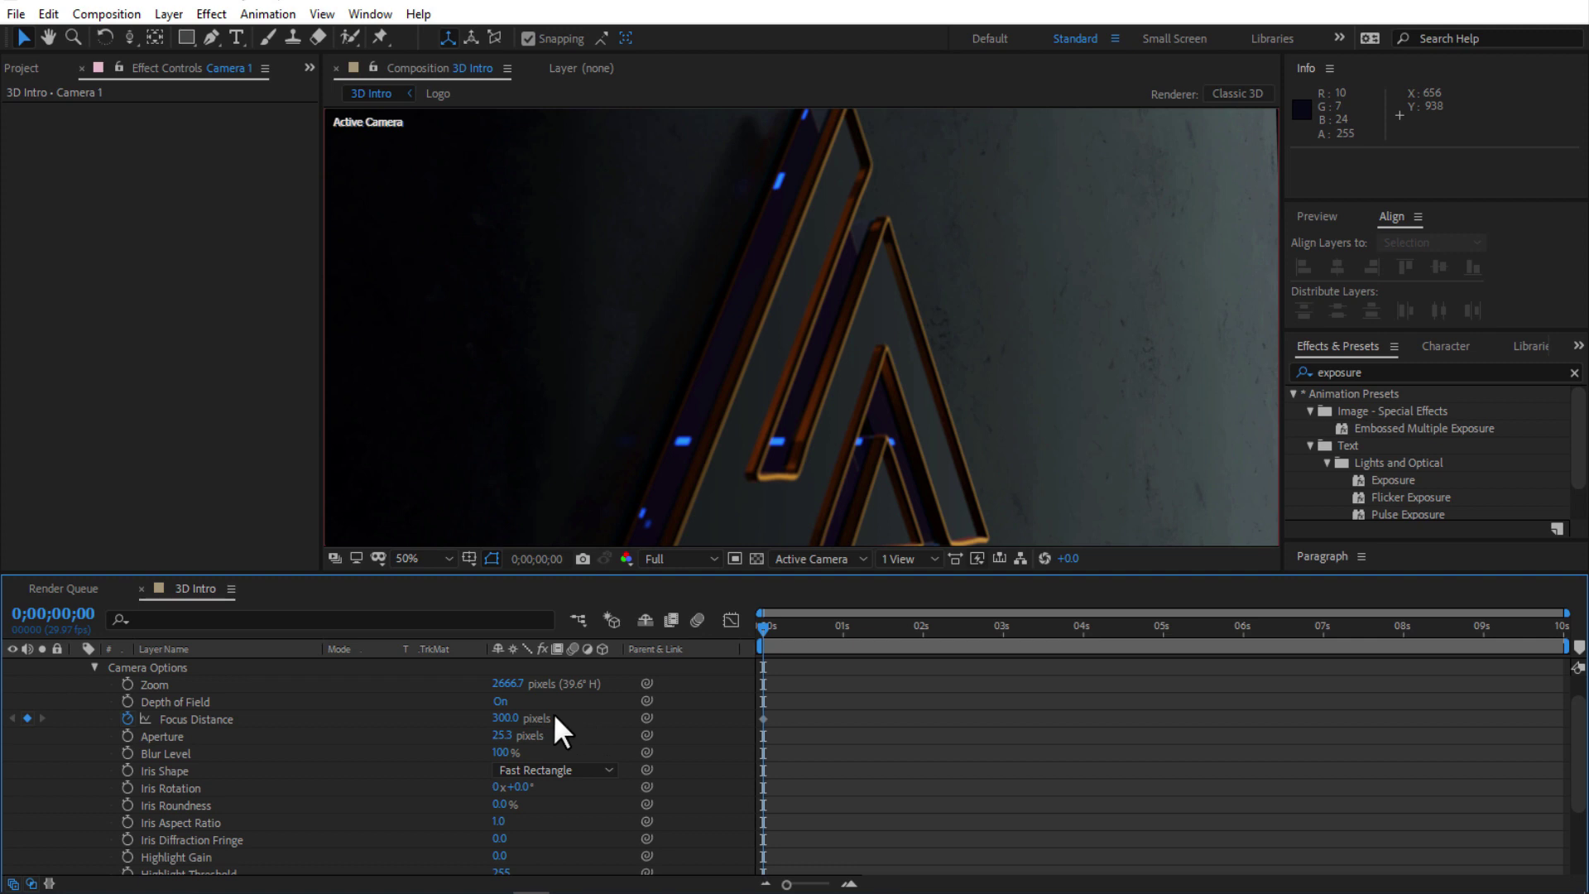
Step: Lower the composition's preview resolution to Quarter
key("comma")
key("comma")
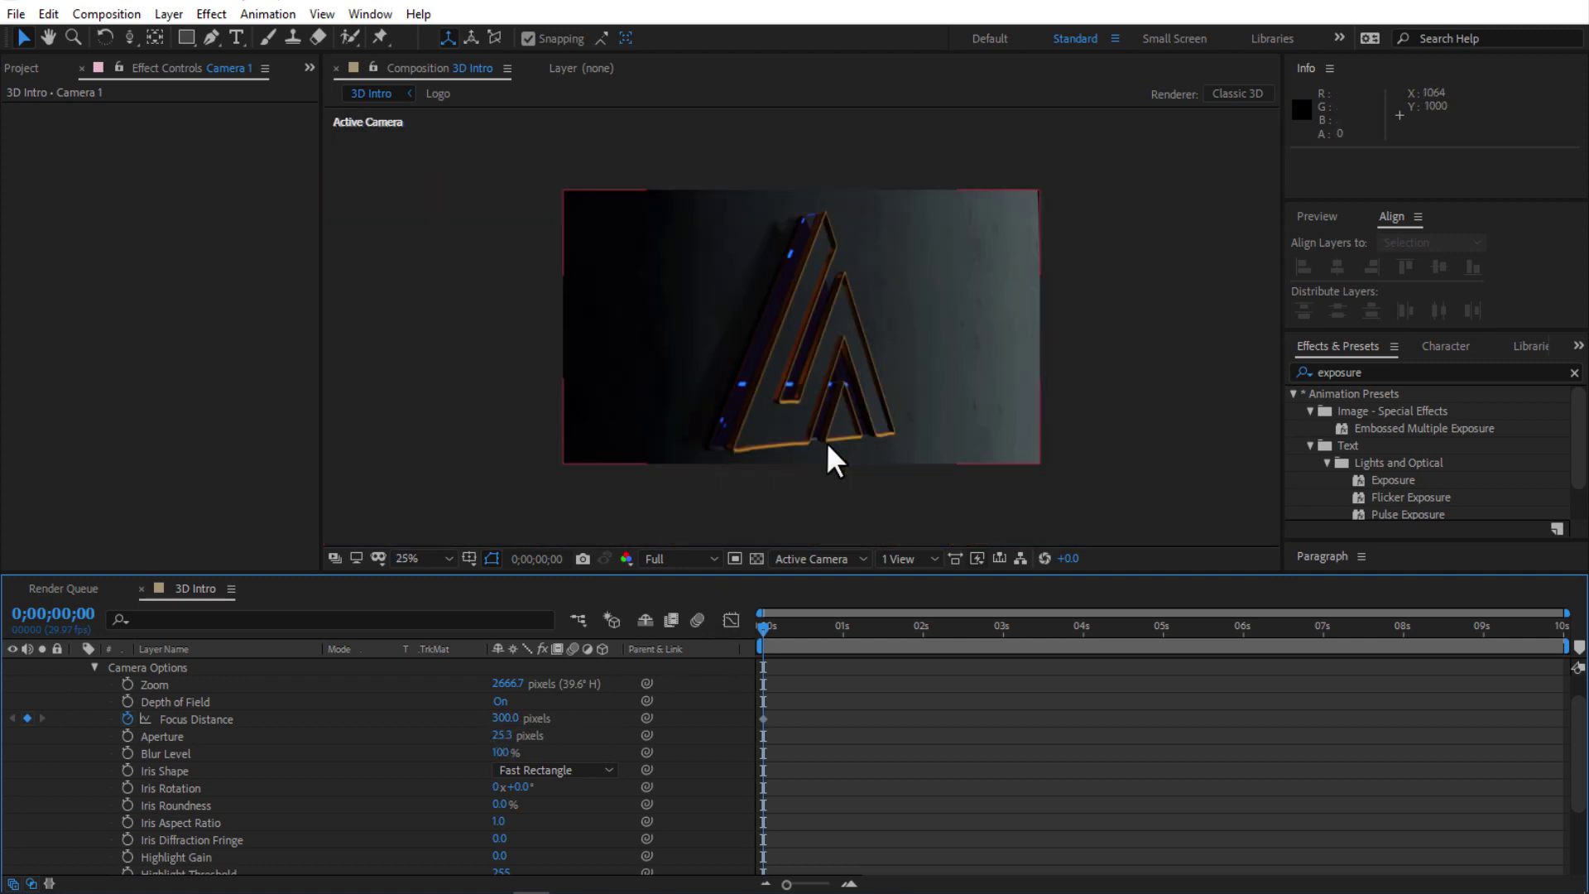
left_click(662, 556)
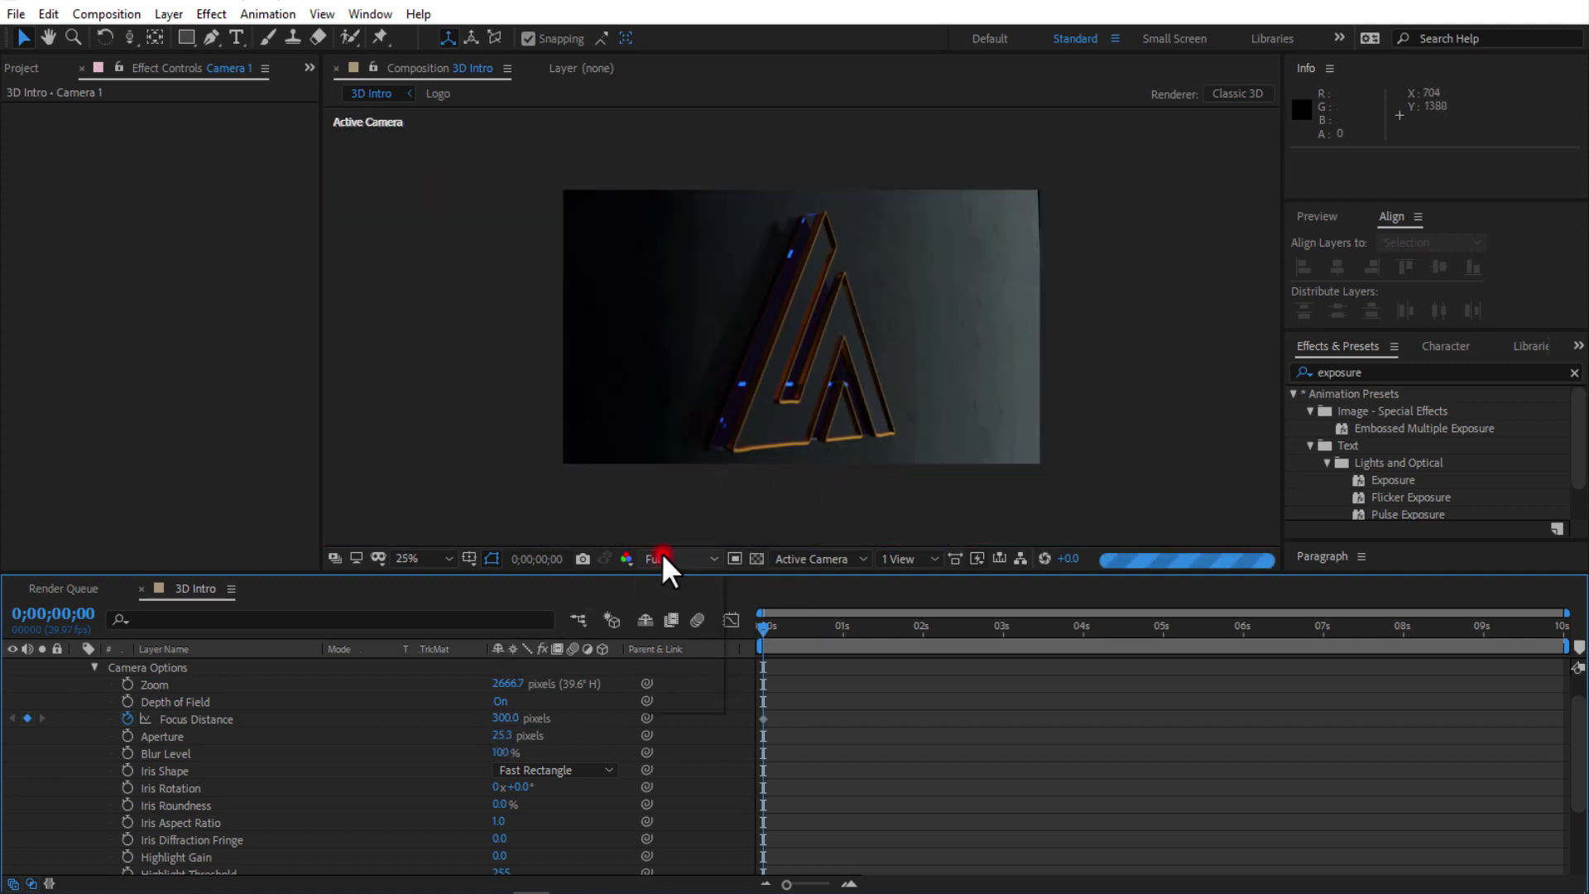
left_click(660, 669)
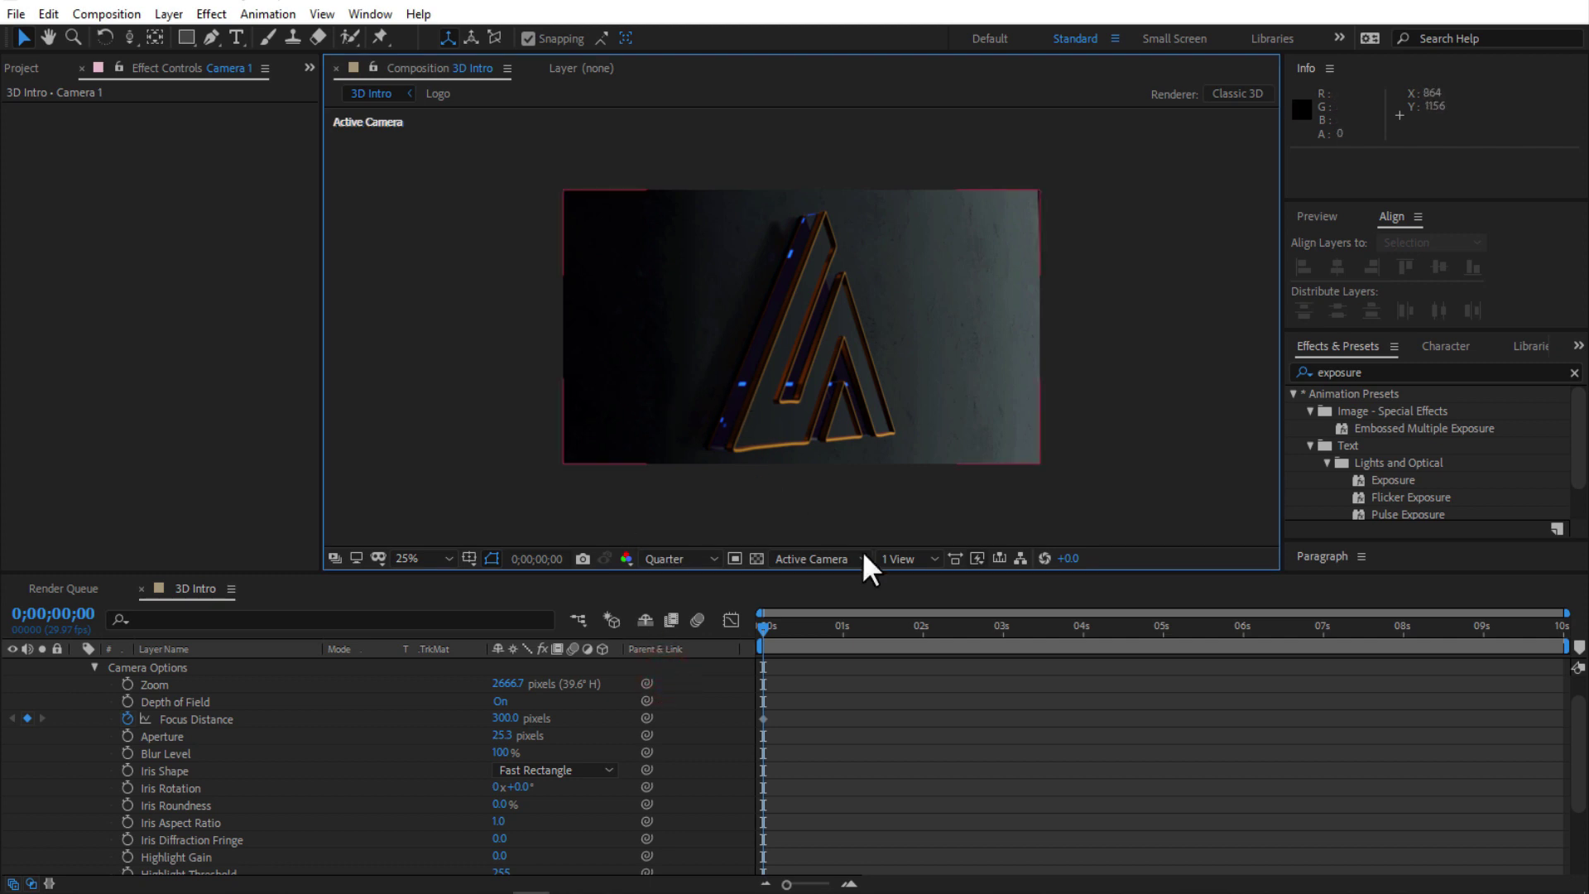
Step: Add a Focus Distance keyframe of 500 pixels at the 5-second mark
left_click(1163, 629)
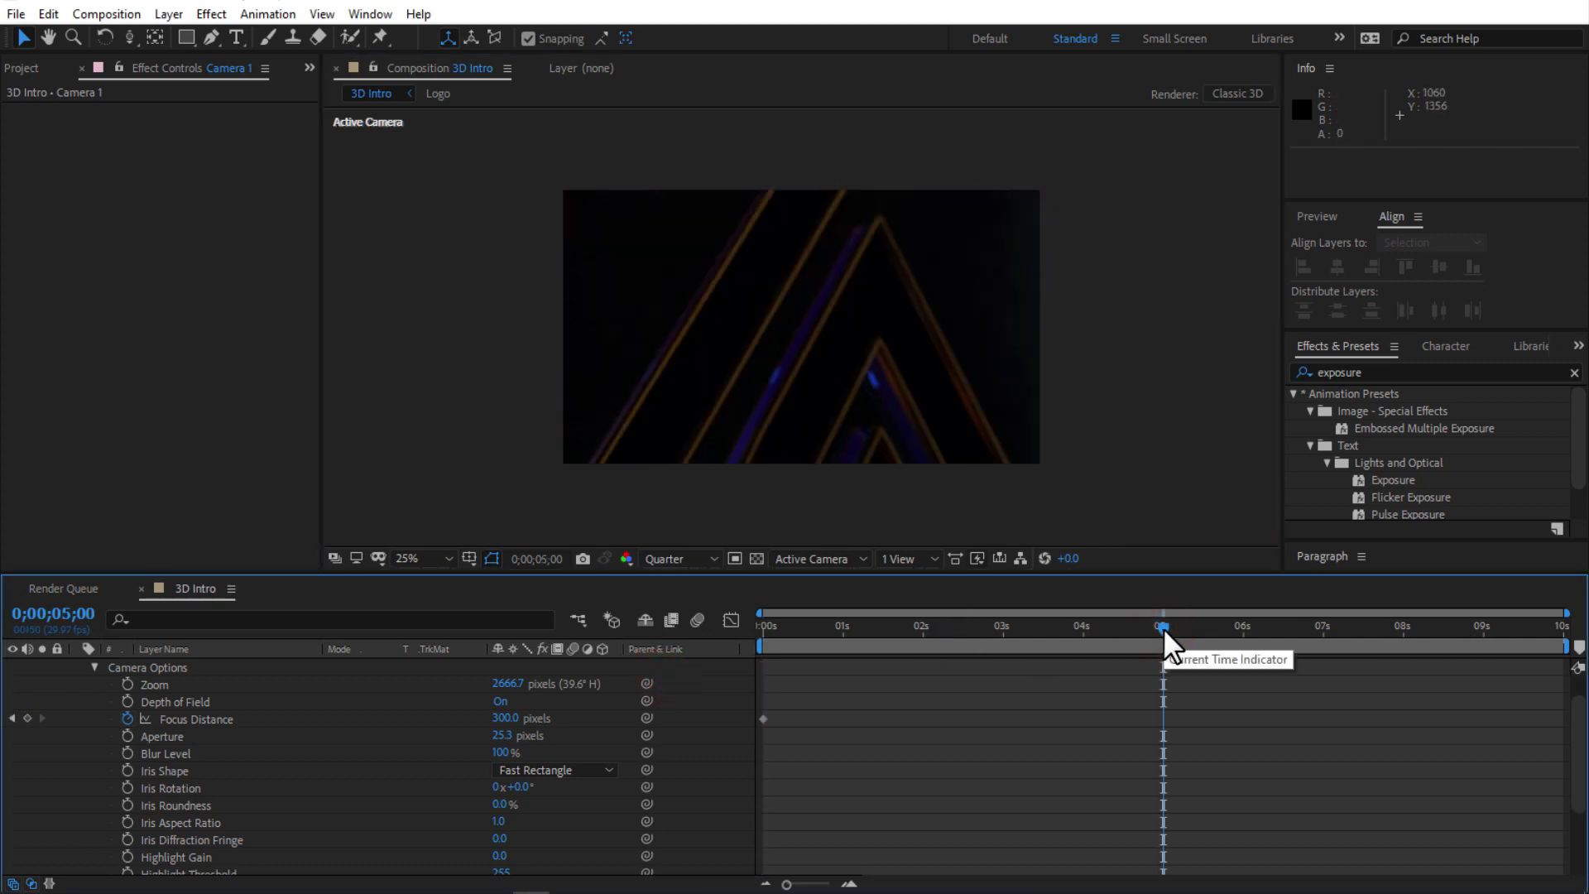
left_click(507, 719)
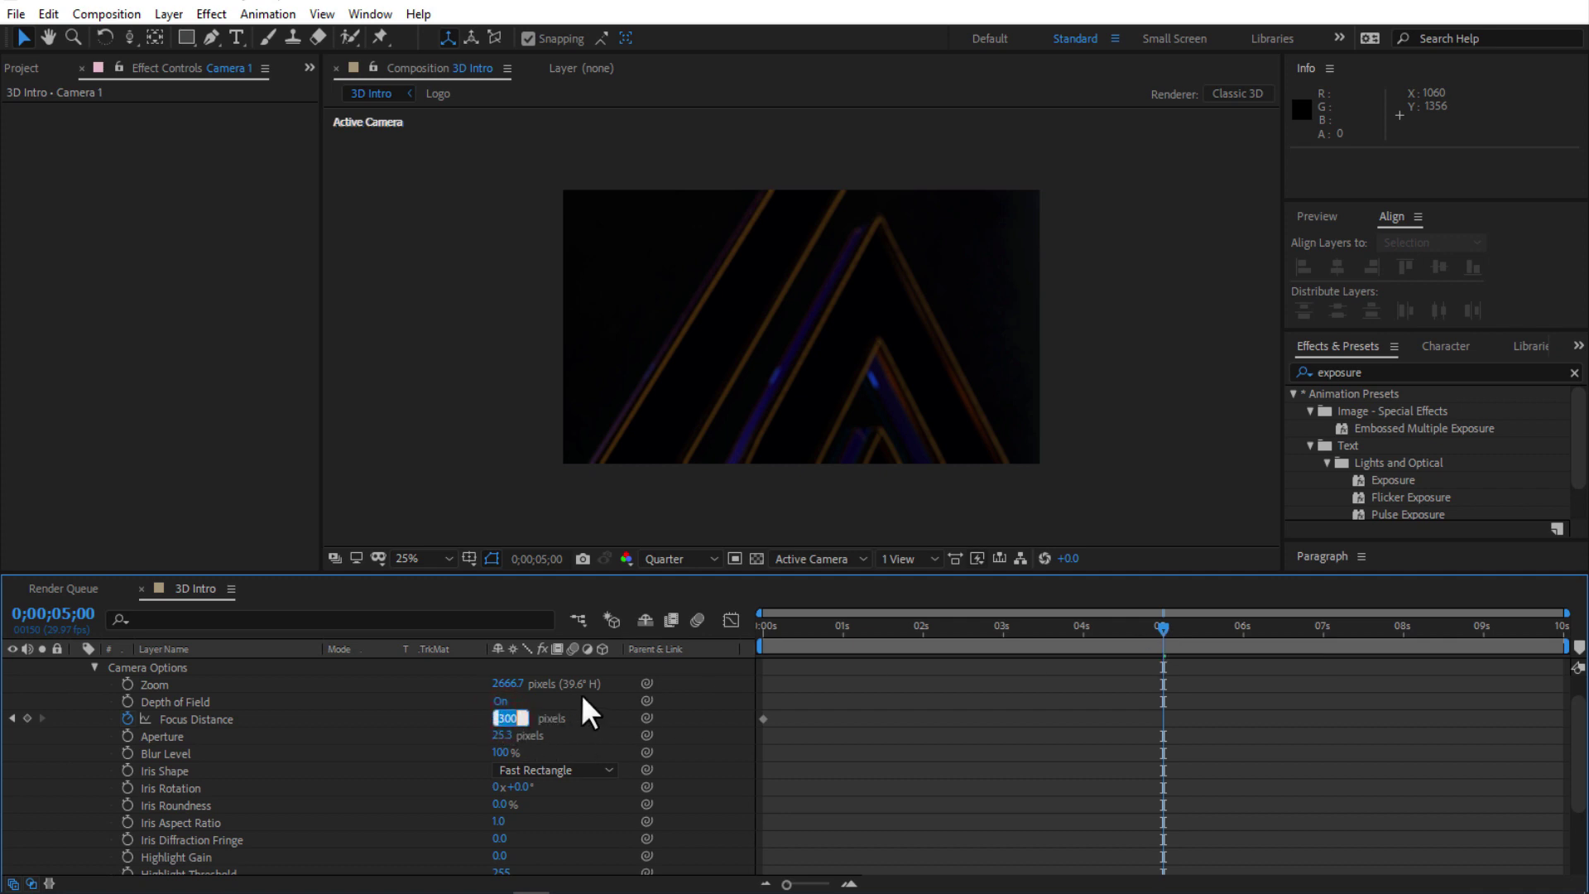
type("500")
left_click(584, 721)
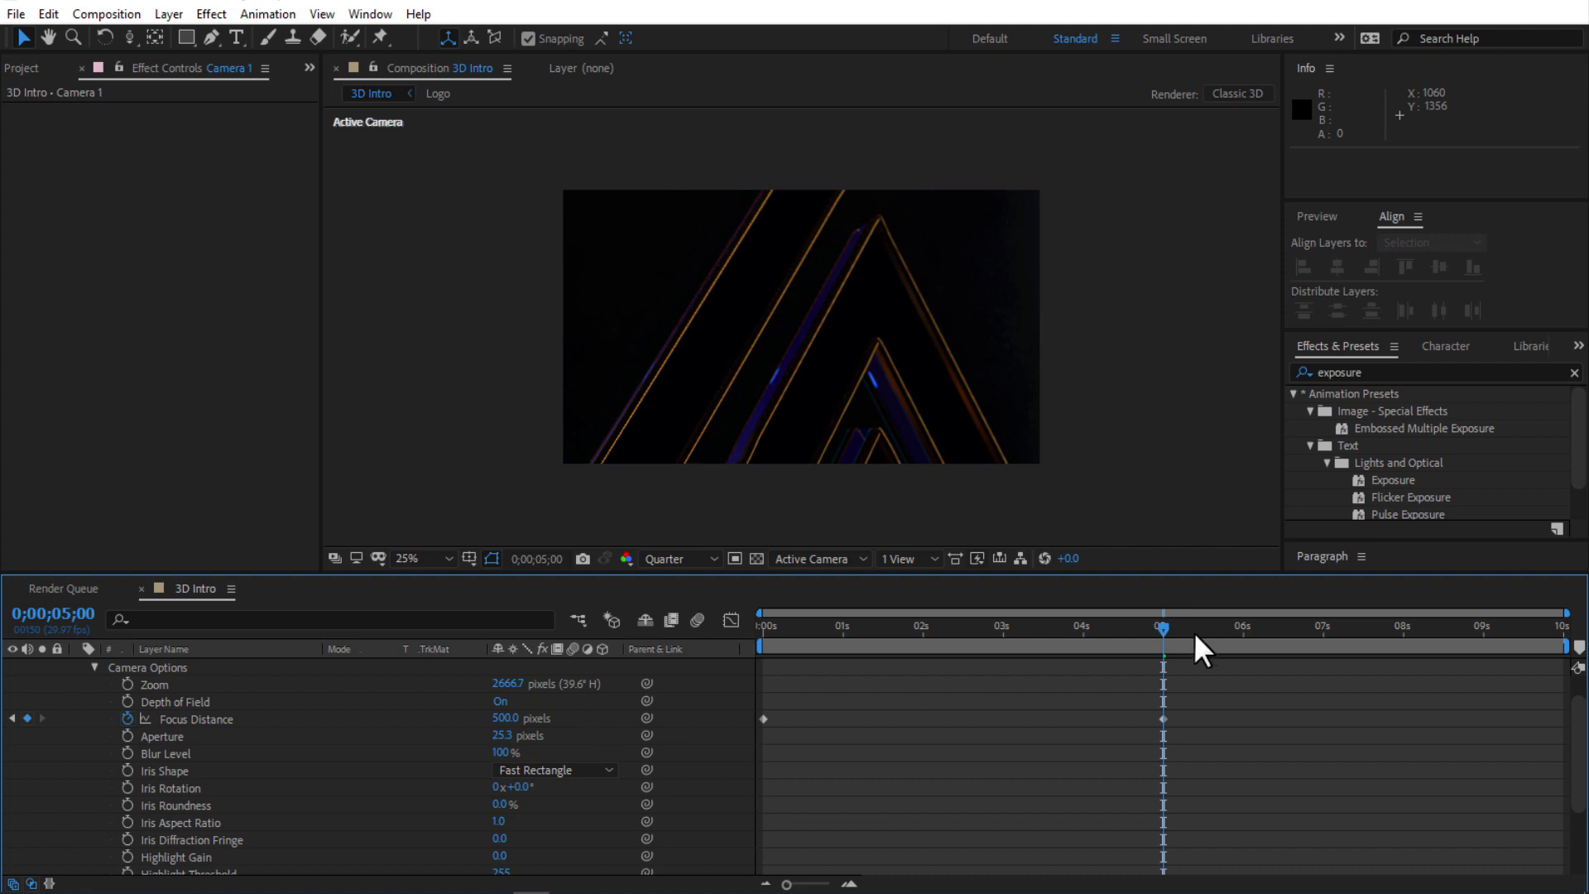
Step: Add a Focus Distance keyframe at the last frame, trying 300 pixels before setting it to 400 pixels
left_click_drag(1163, 631, 1561, 629)
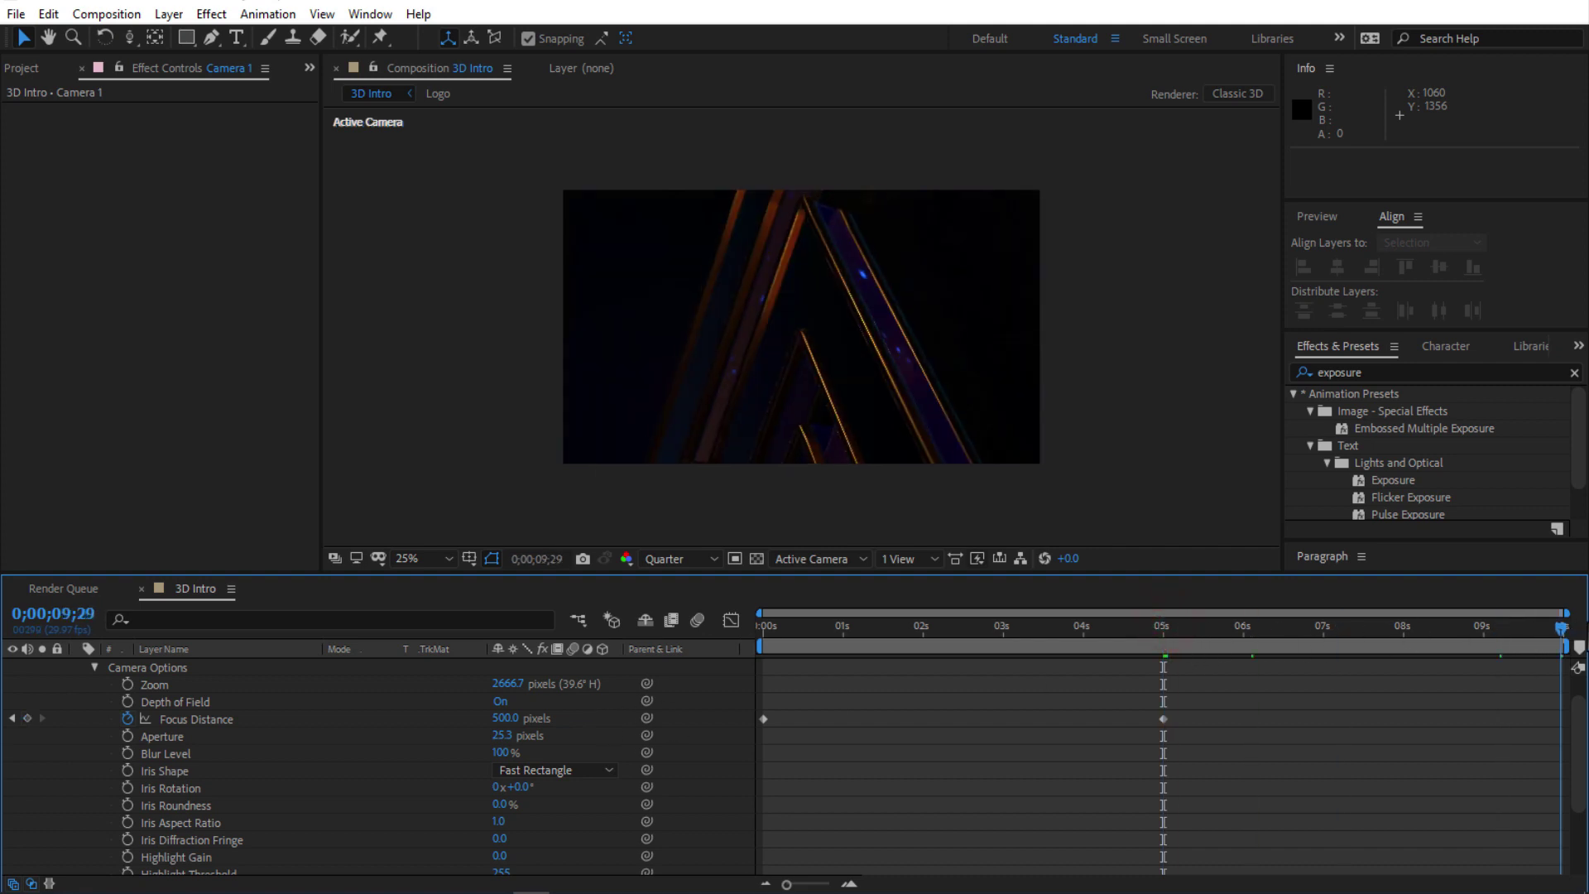
left_click(502, 717)
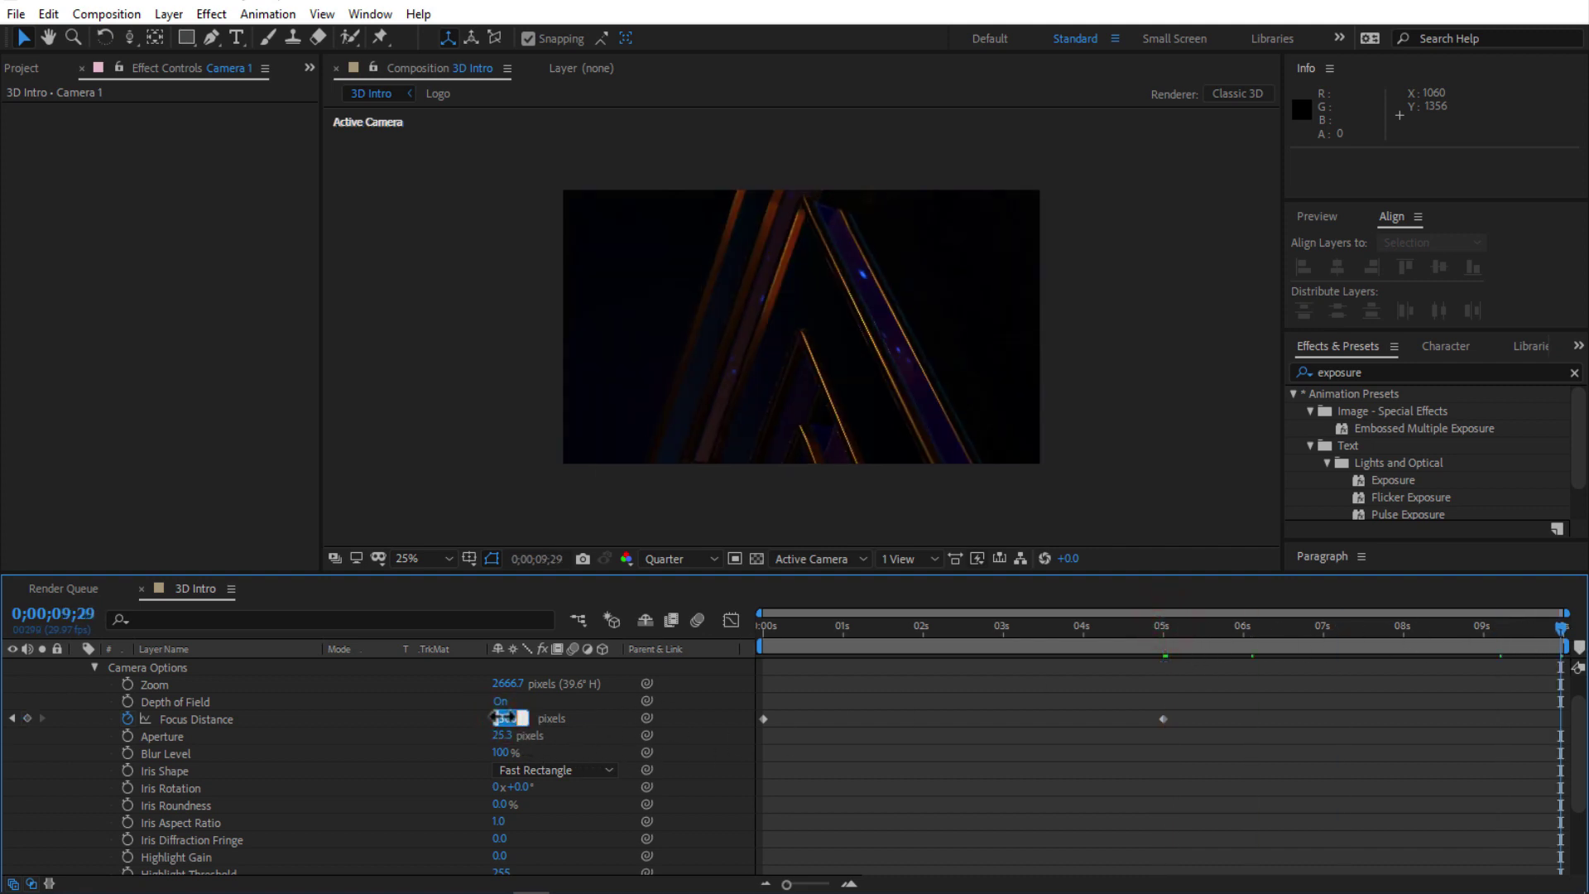
type("300")
left_click(594, 710)
left_click(507, 717)
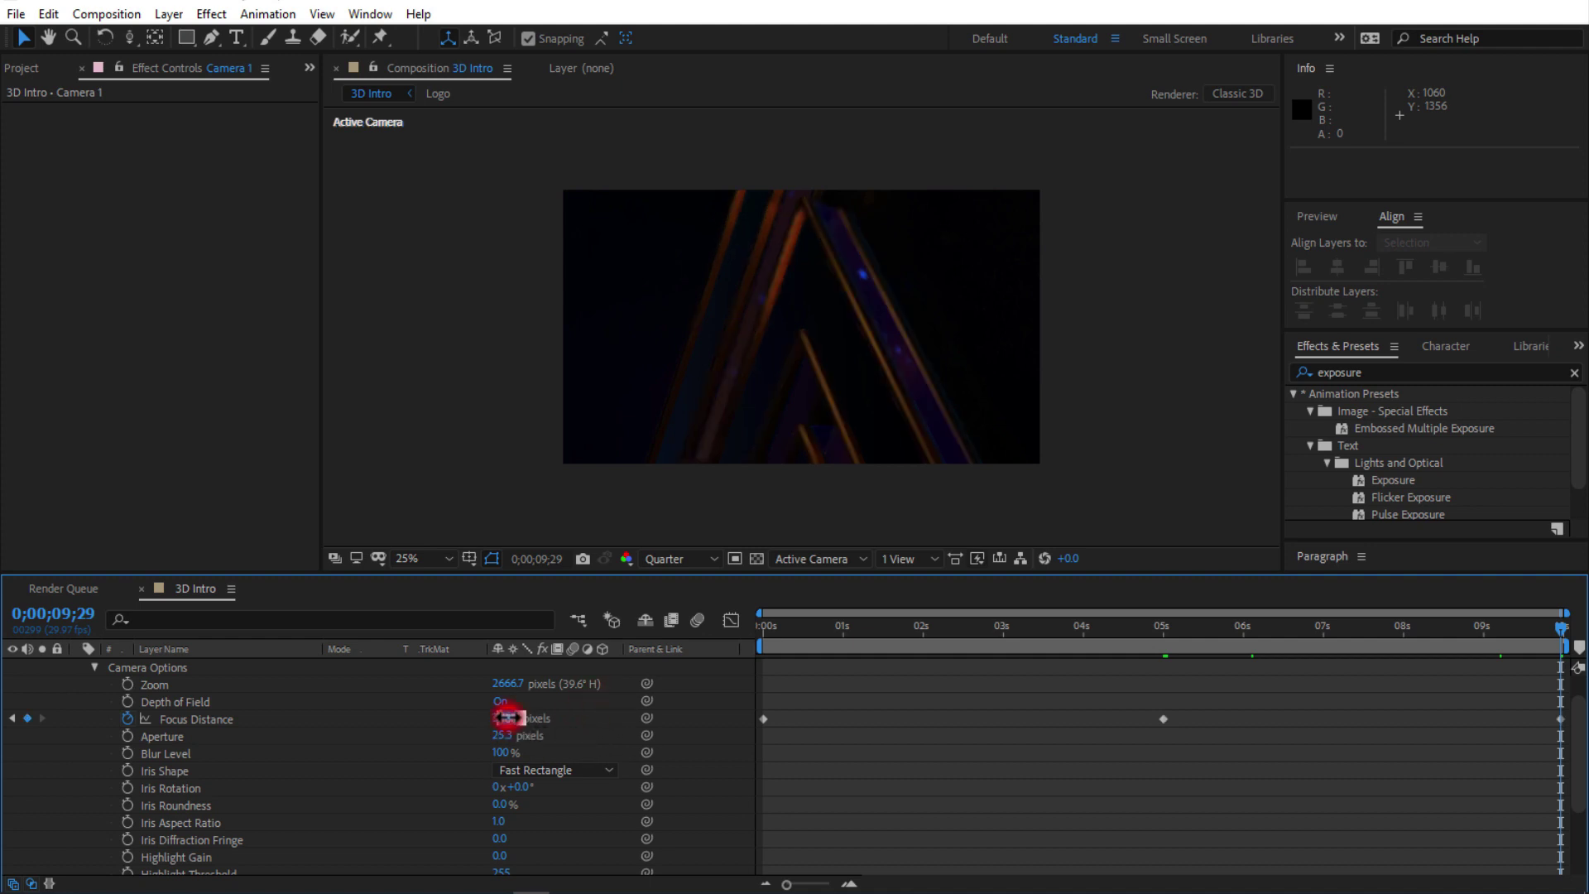
type("400")
left_click(588, 712)
Step: Check the logo's focus at several points along the timeline, working backward from about 6 seconds to the start
left_click(1274, 629)
left_click(1235, 631)
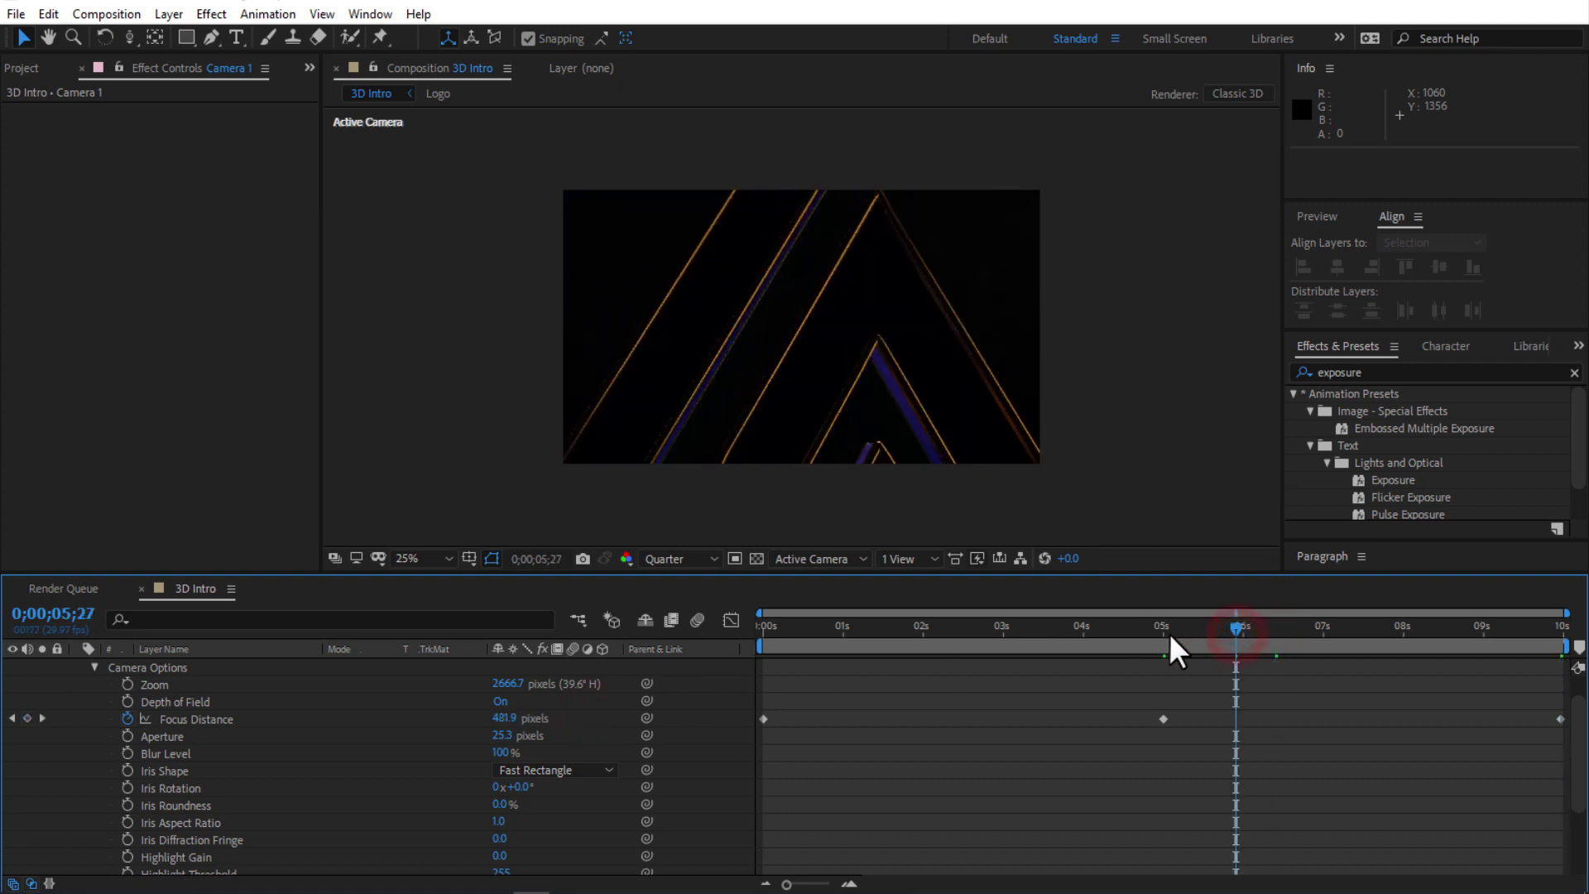
left_click(1147, 634)
left_click(1059, 641)
left_click(1003, 643)
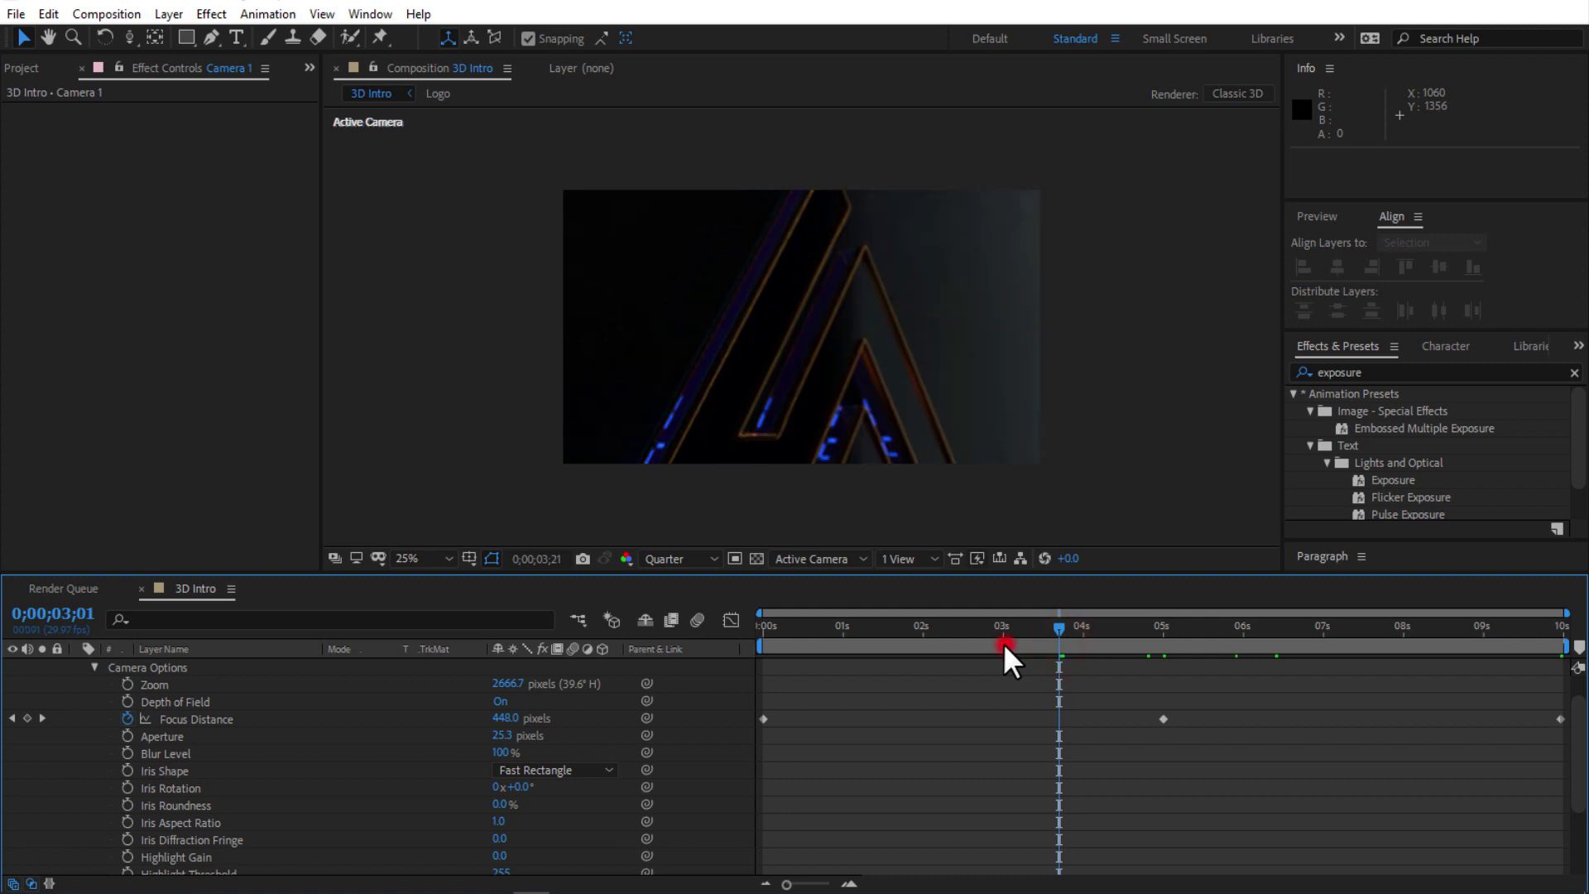
left_click(937, 632)
left_click(871, 637)
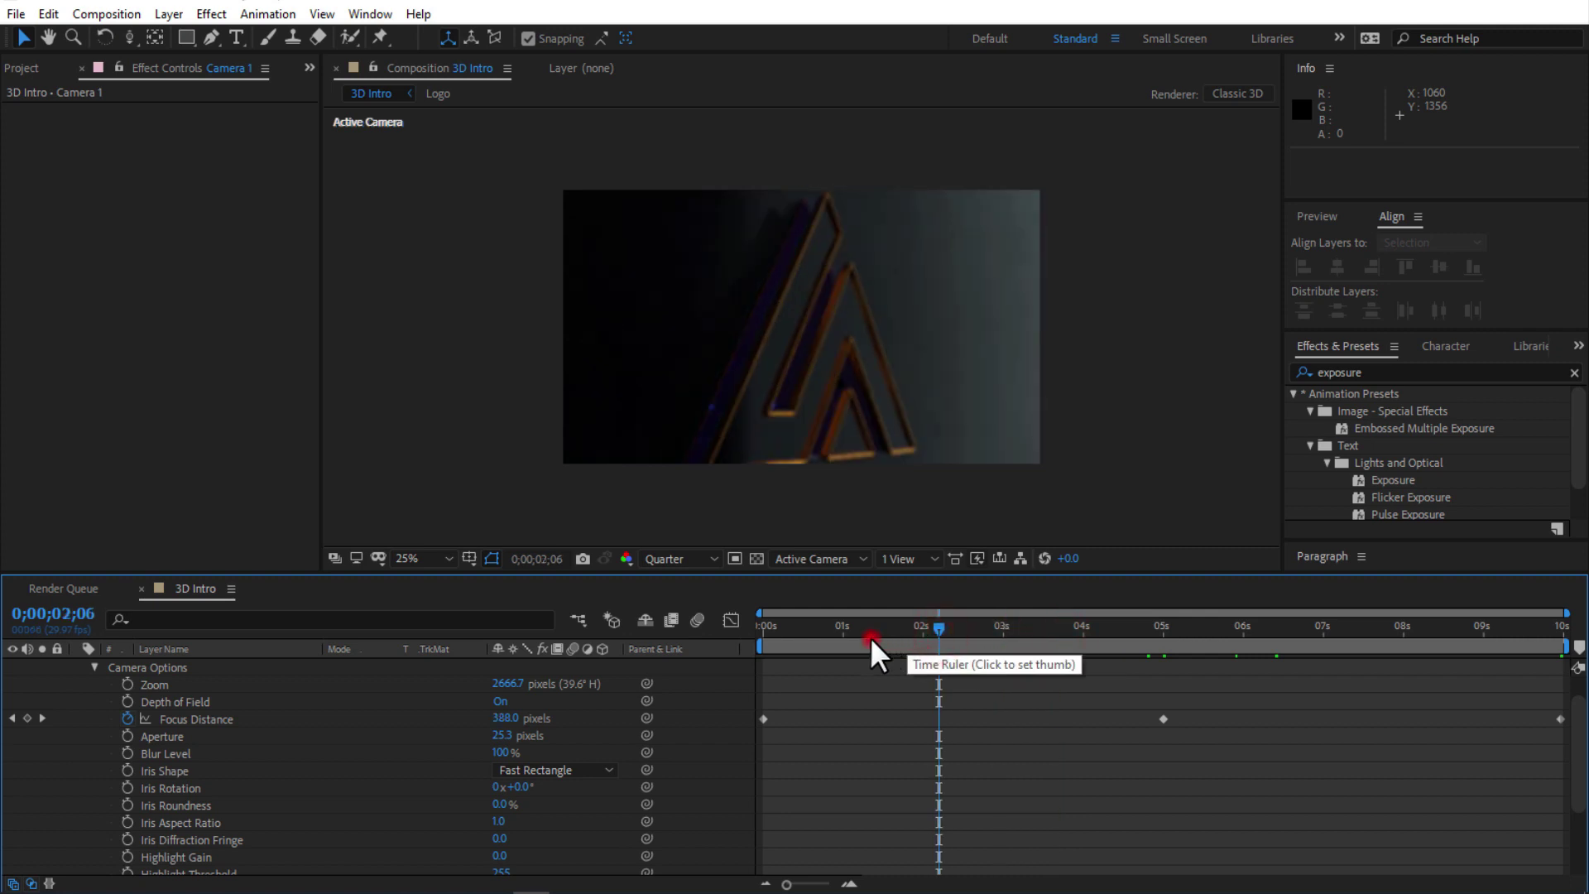
left_click(820, 636)
left_click(778, 629)
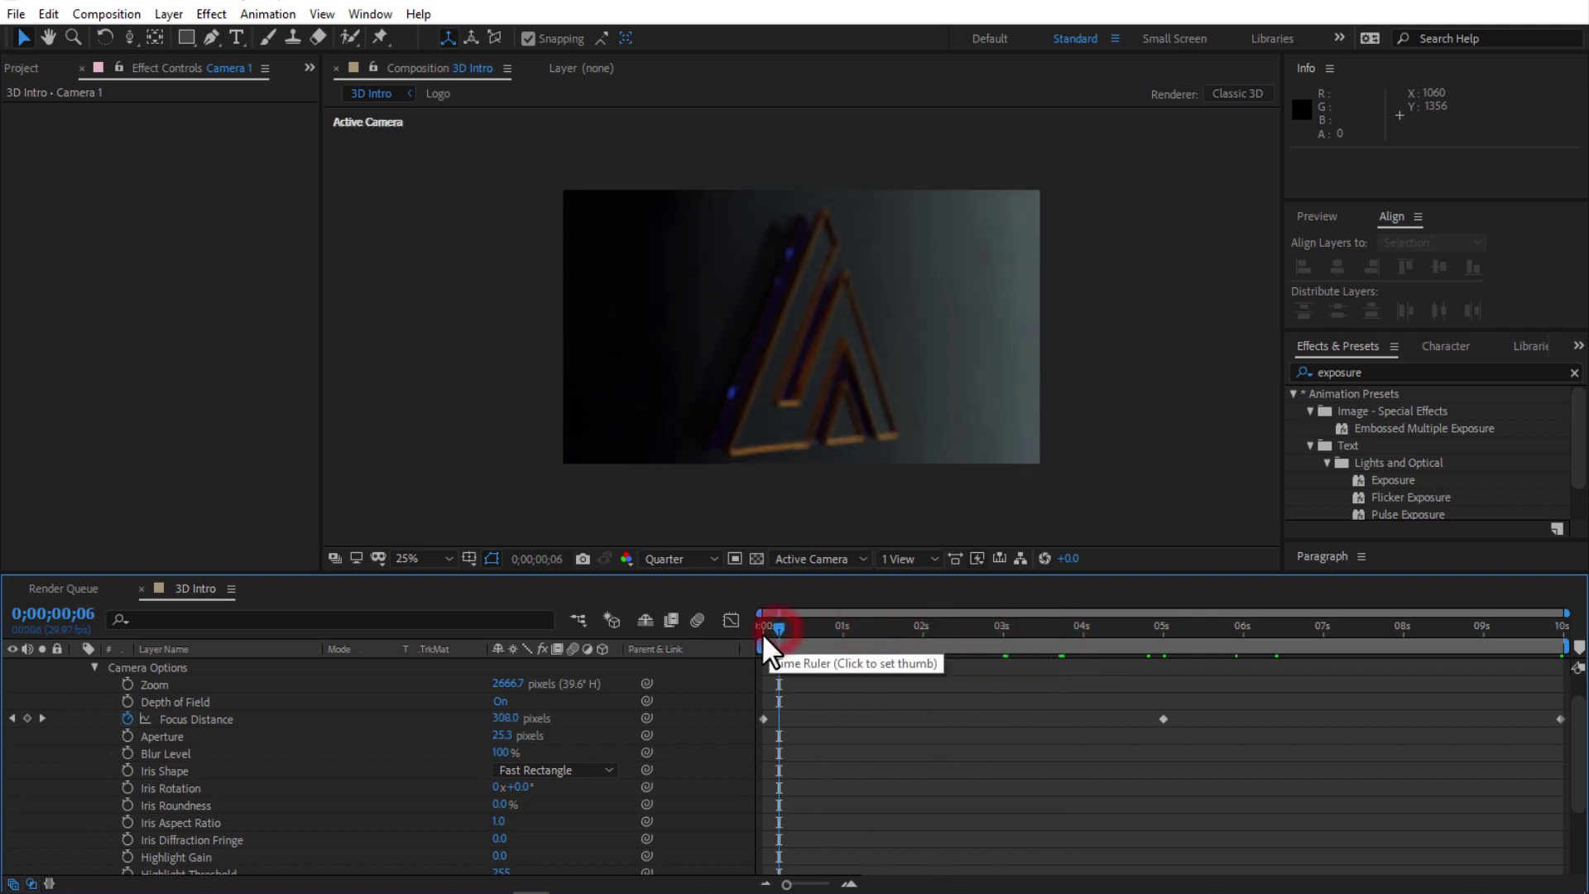
left_click(752, 637)
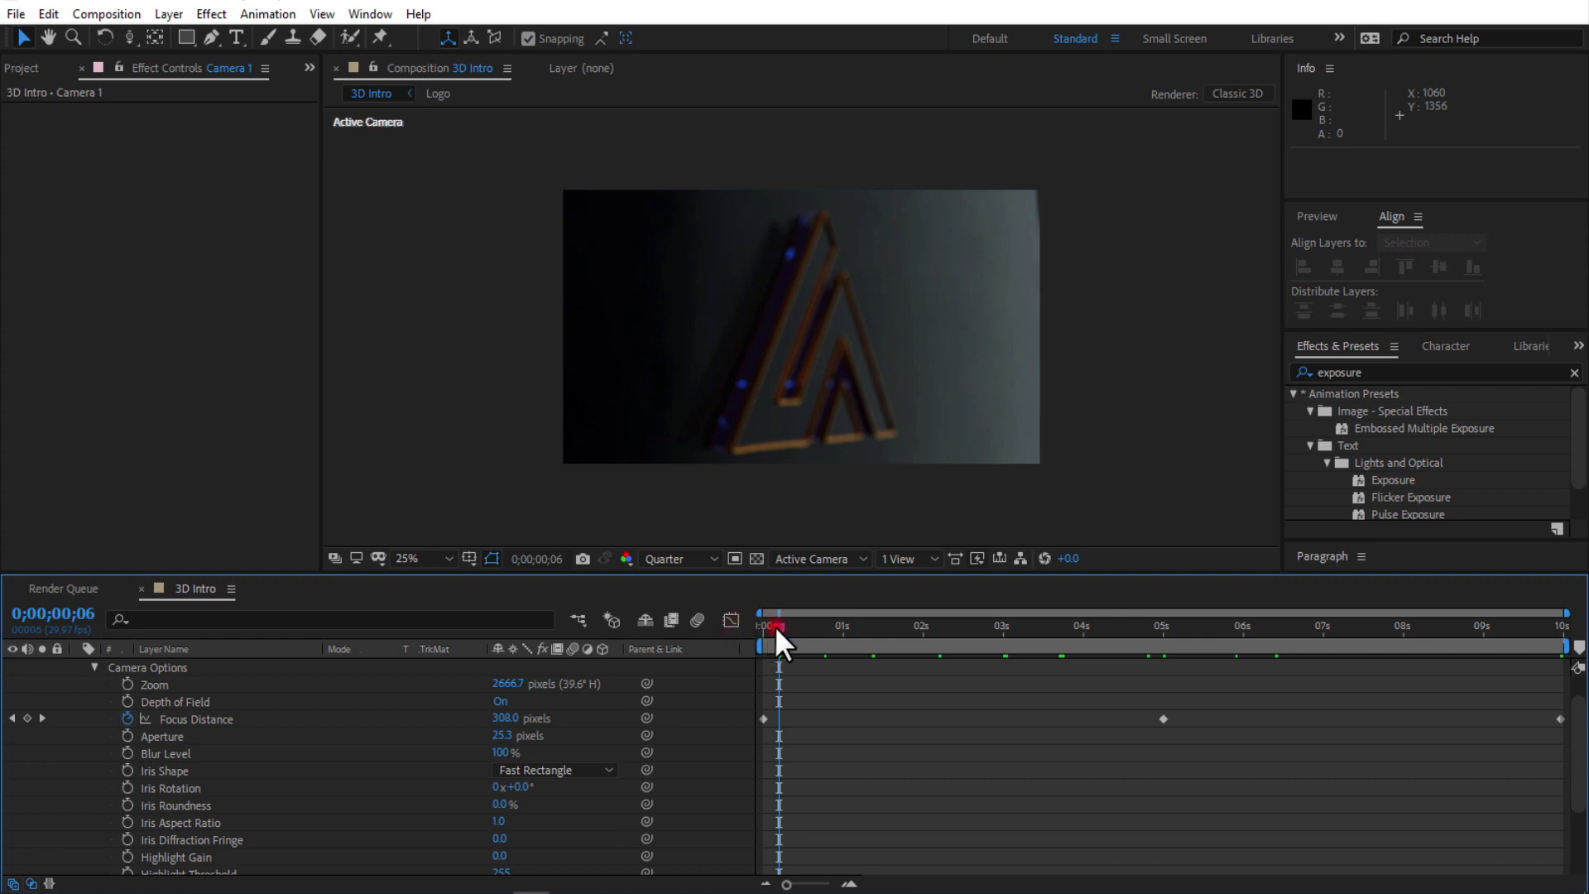
Step: Change the Focus Distance keyframe at the first frame to 700 pixels
left_click_drag(774, 626, 725, 632)
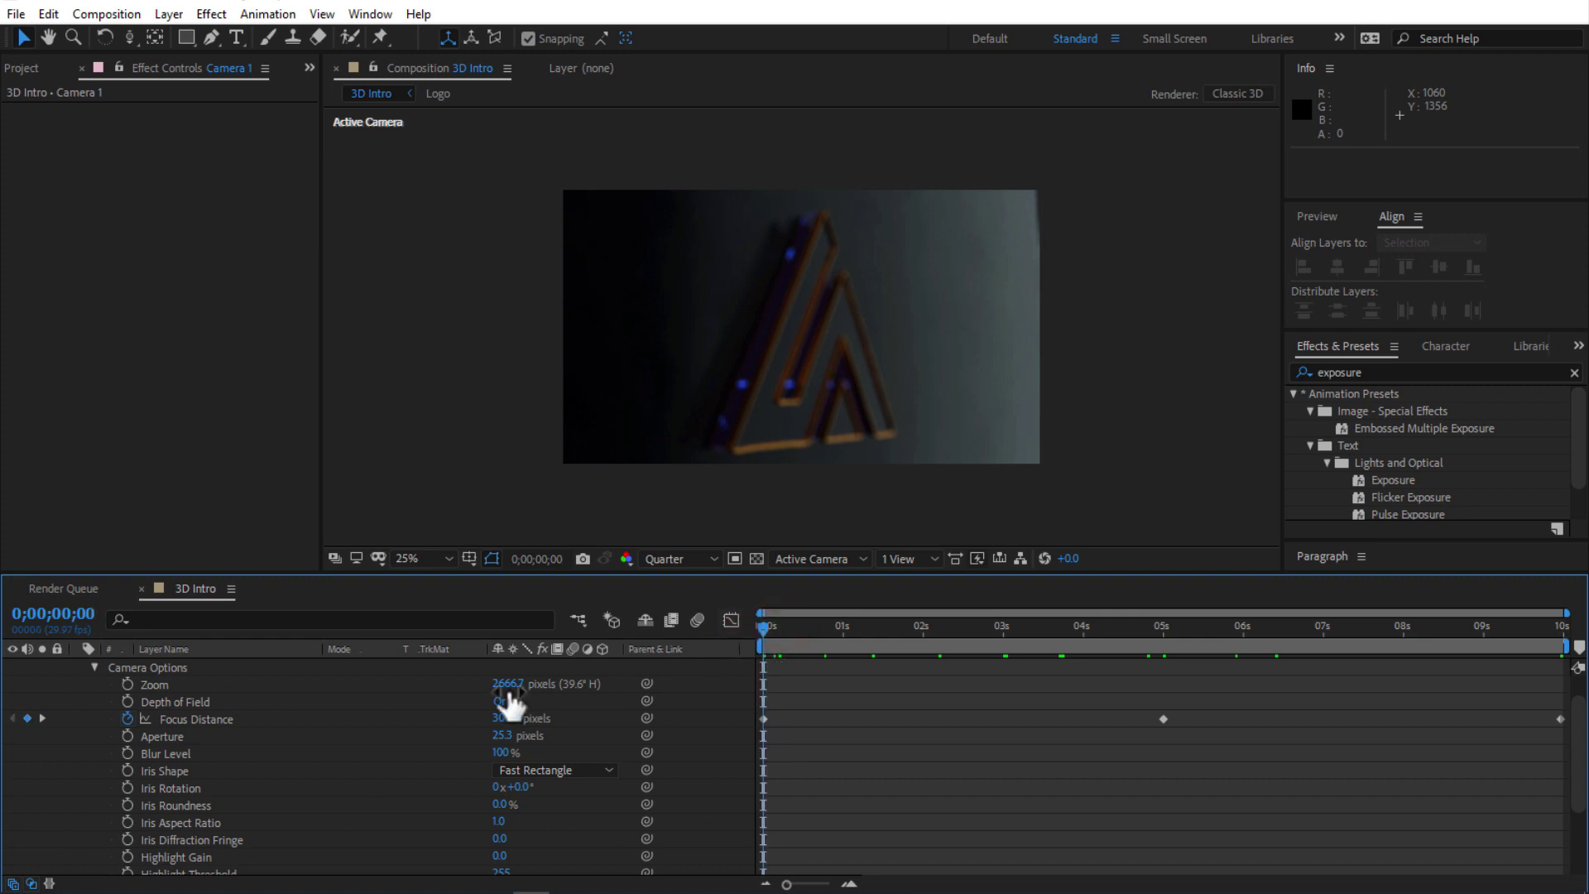
left_click(502, 718)
left_click(584, 718)
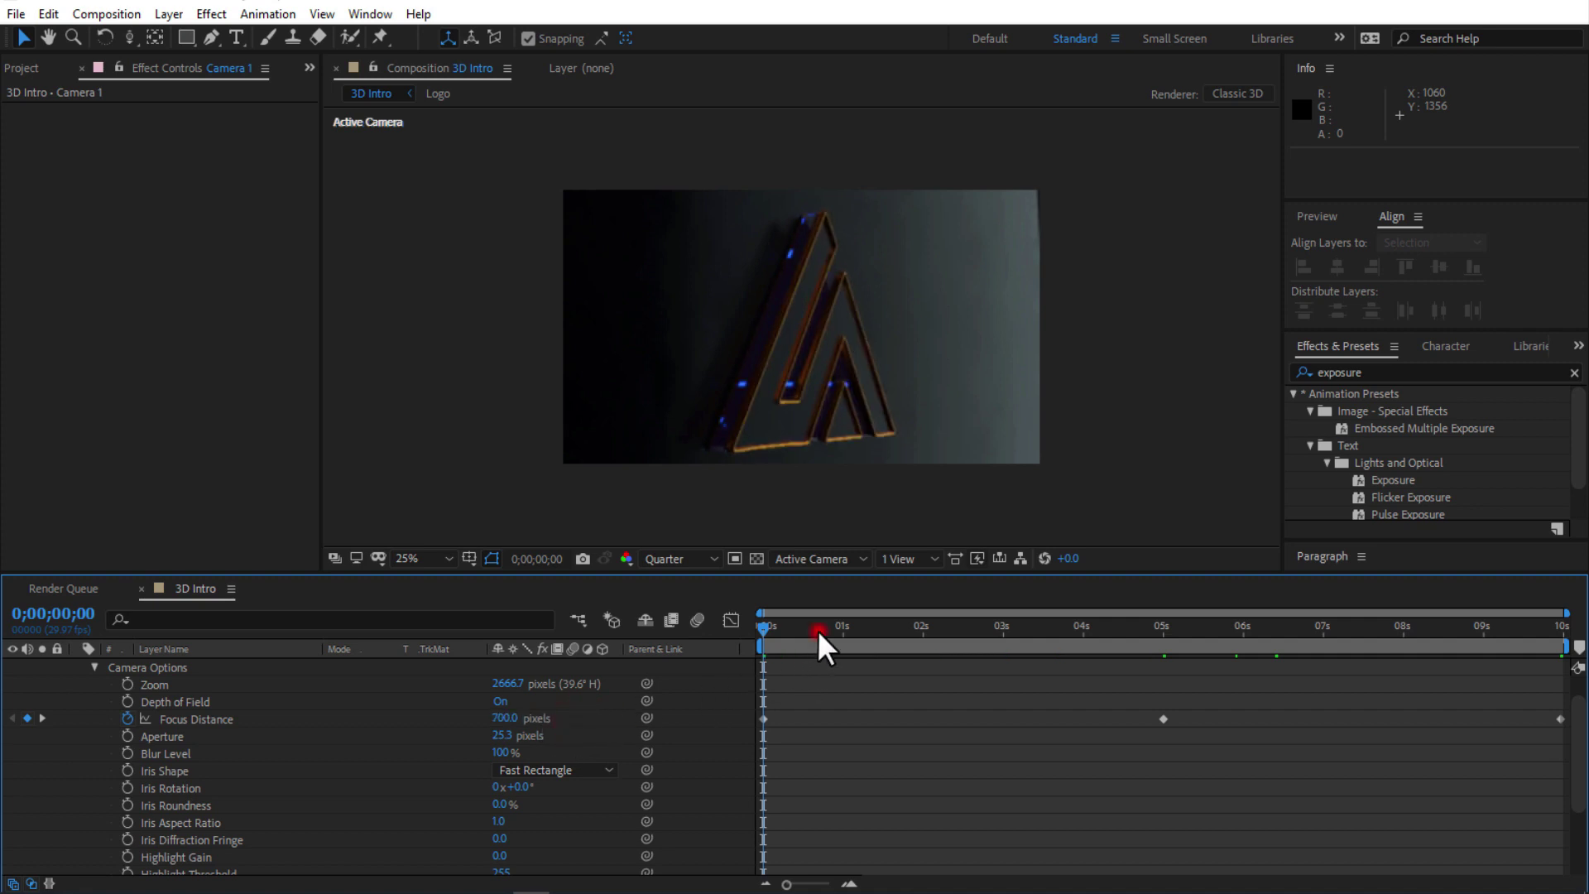
Step: Review the logo's focus across the whole animation, from the first second to the last frame
left_click_drag(818, 629, 949, 628)
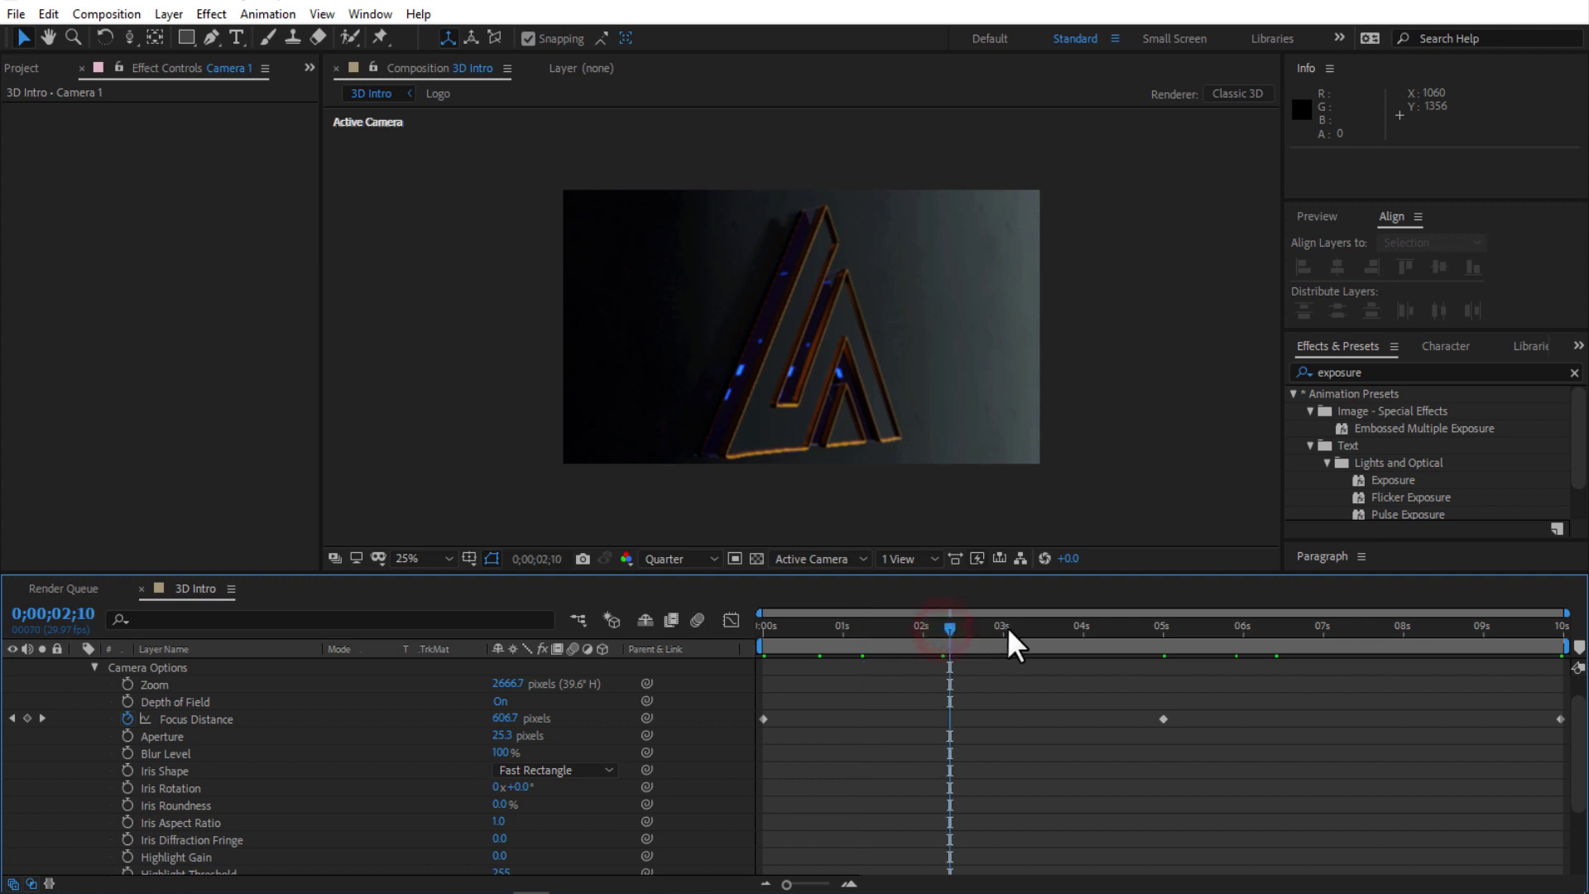
left_click(1008, 629)
left_click_drag(1078, 627, 1142, 631)
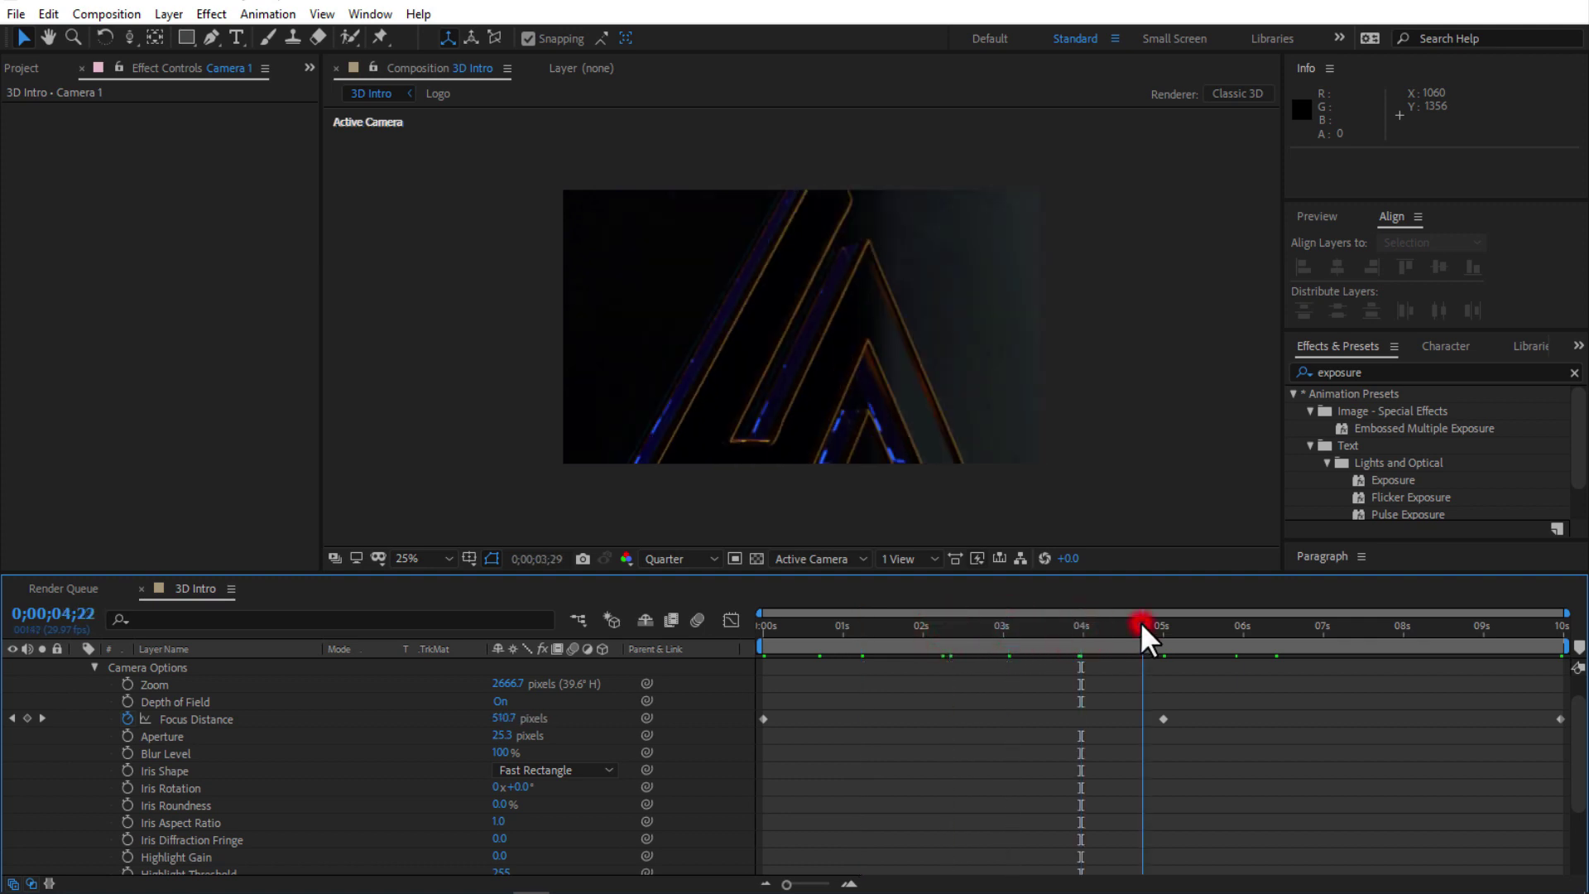
left_click(1380, 628)
left_click(1457, 629)
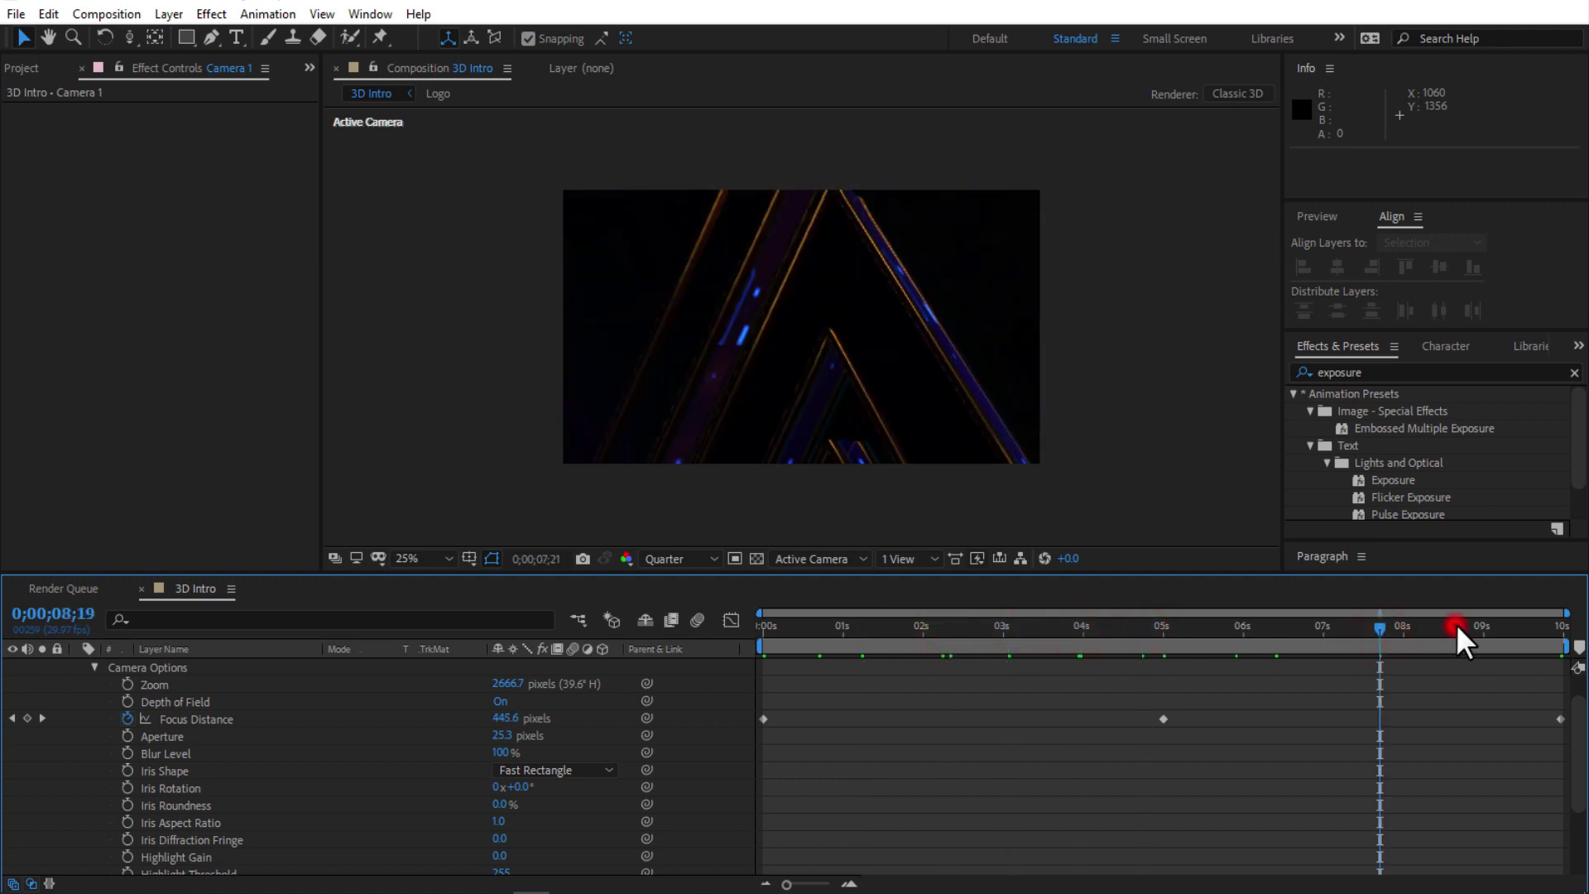
left_click(1531, 629)
left_click(1561, 628)
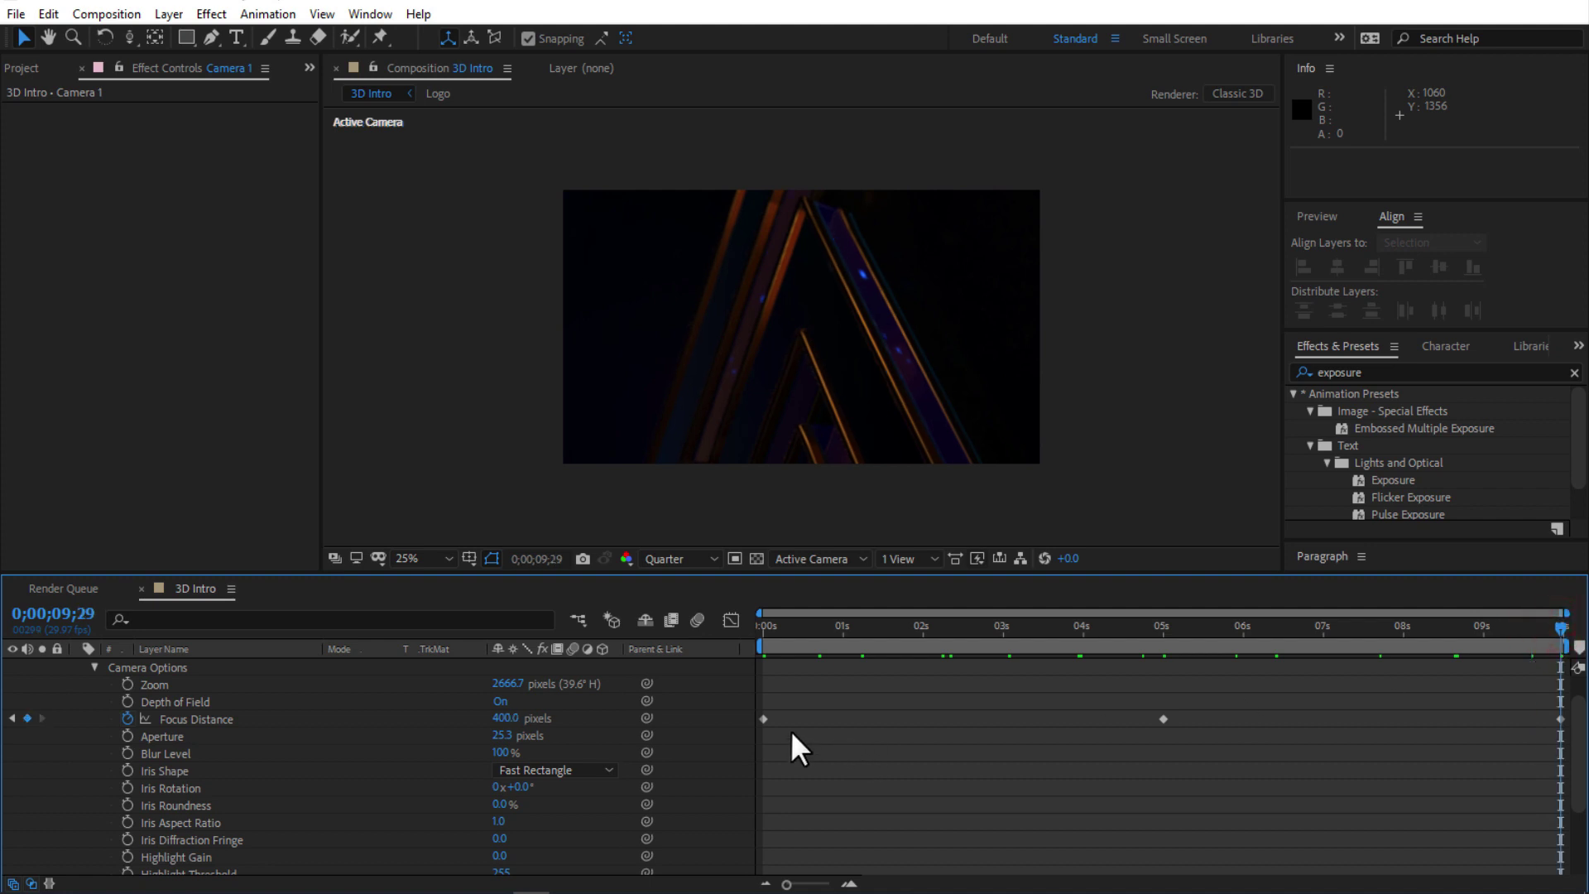
Step: Apply Easy Ease to all three Focus Distance keyframes
left_click_drag(763, 722, 1548, 703)
right_click(1163, 719)
mouse_move(1196, 700)
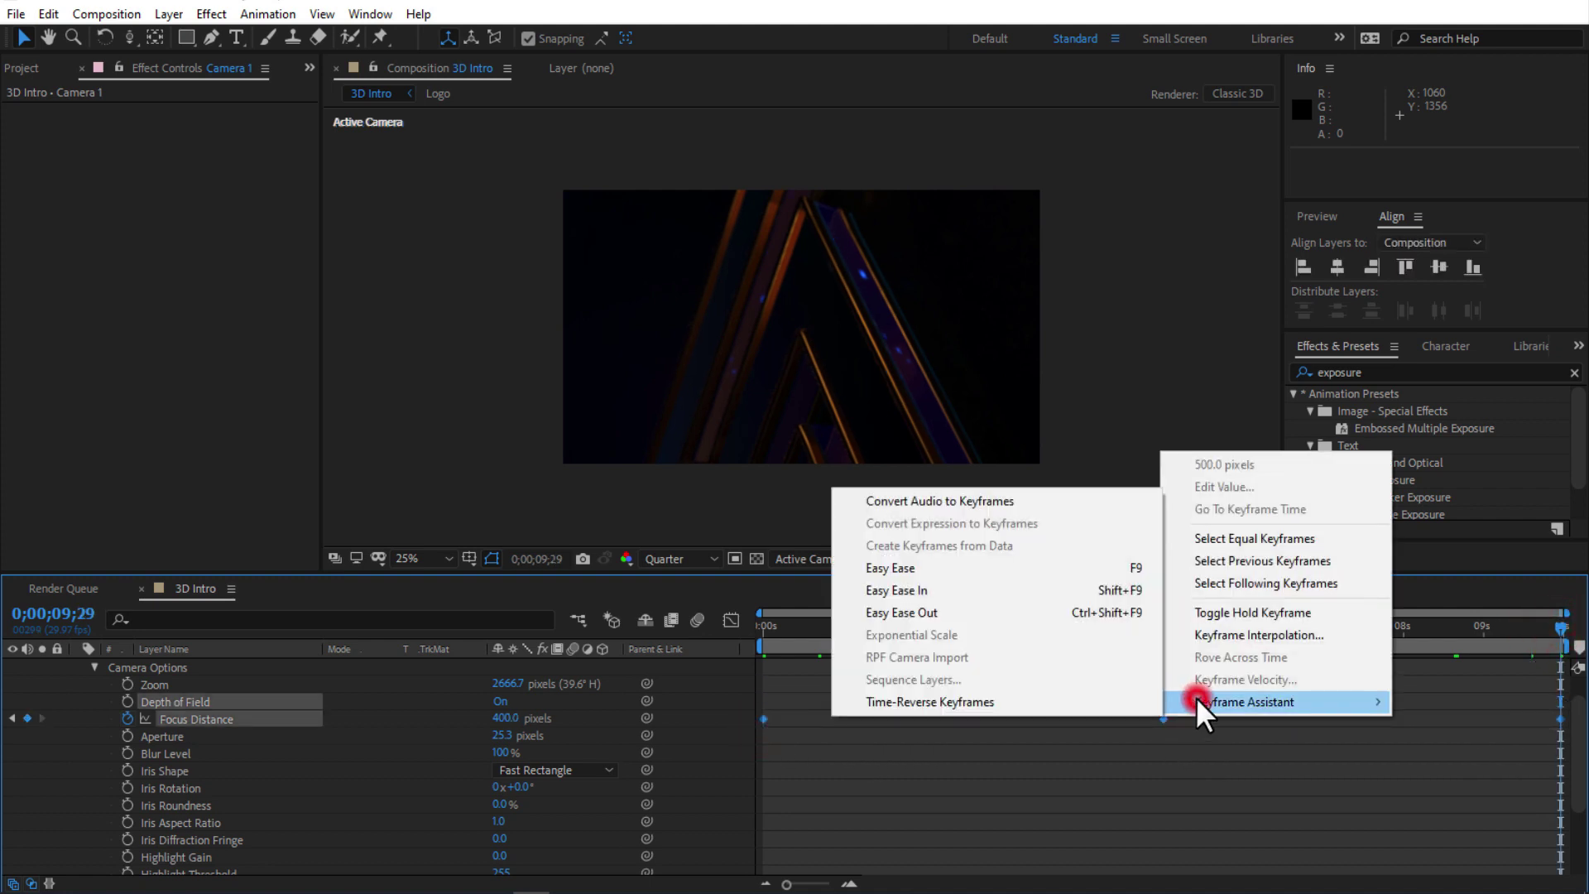
left_click(928, 569)
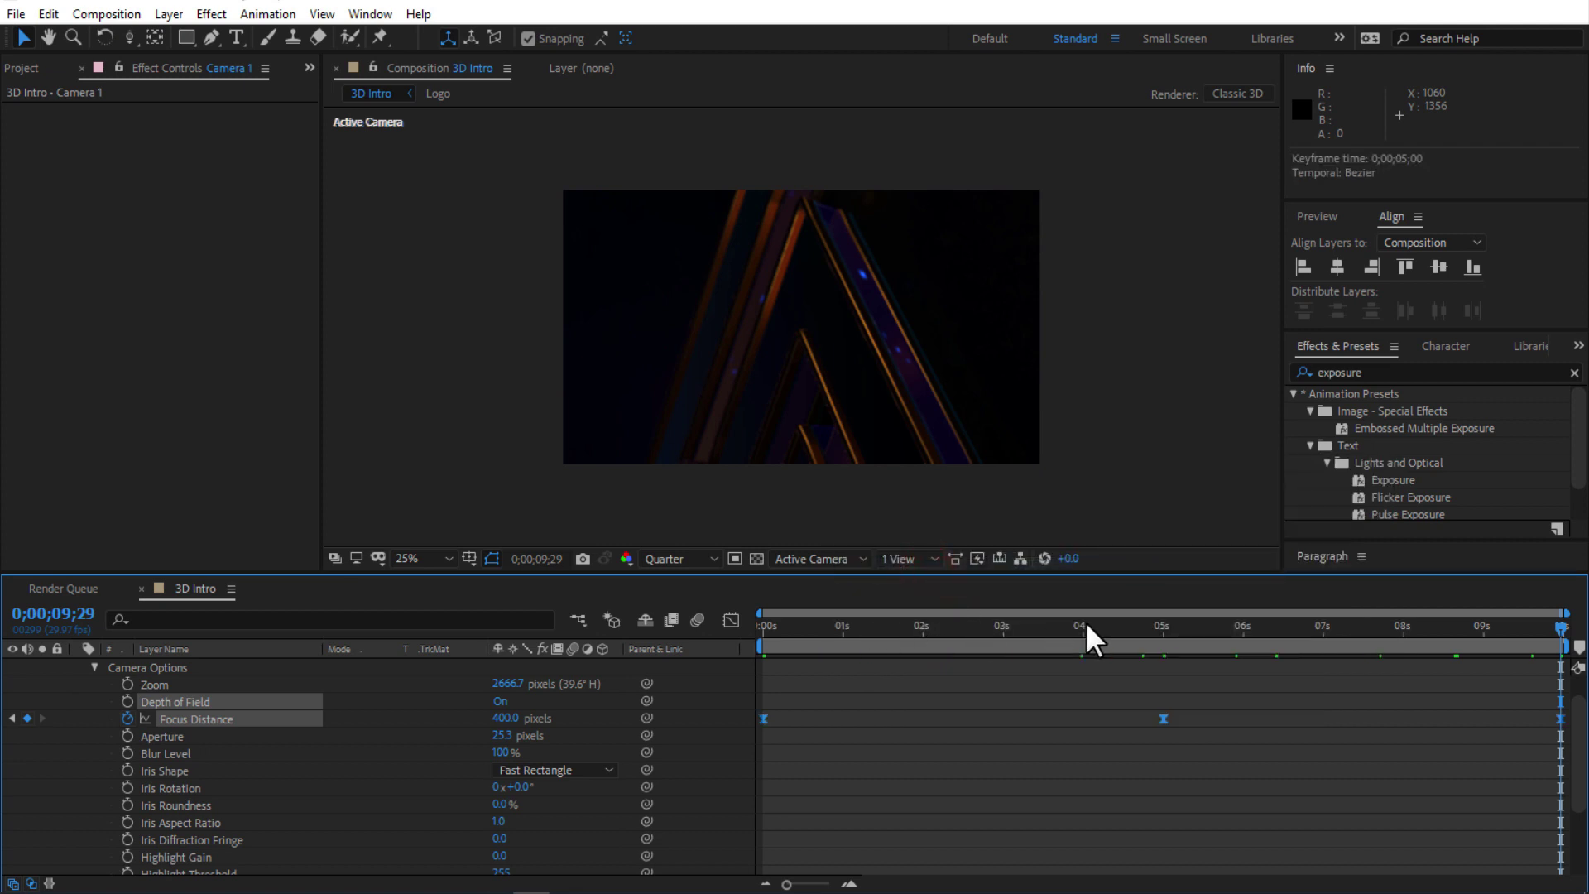
Step: Collapse Camera 1's properties and preview the eased camera animation up to 0;00;02;25
scroll(99, 687, "up", 2)
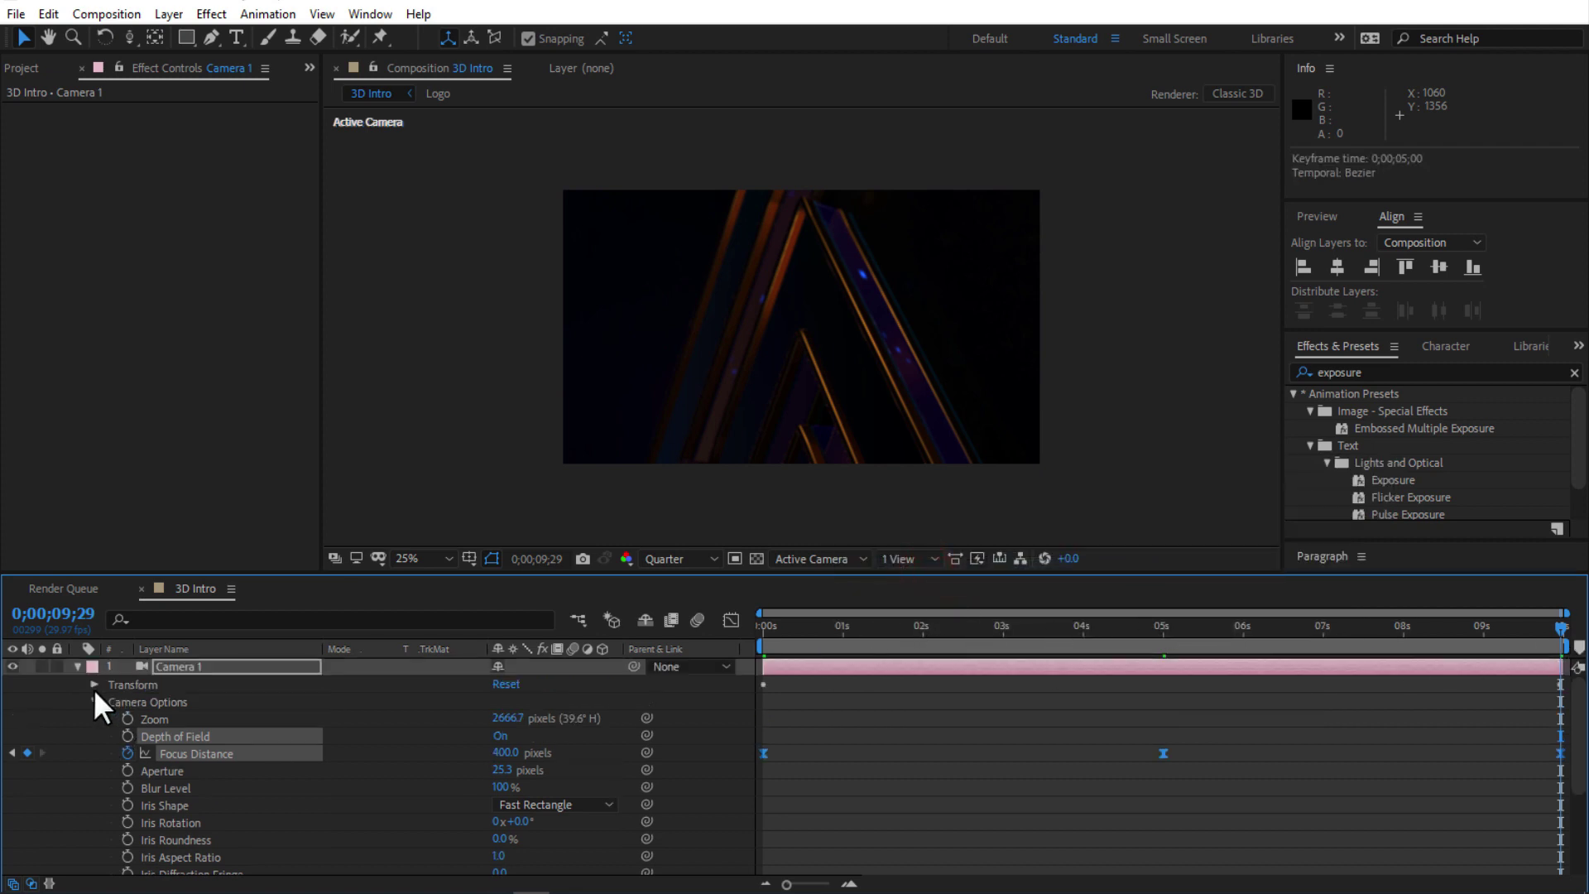
left_click(91, 700)
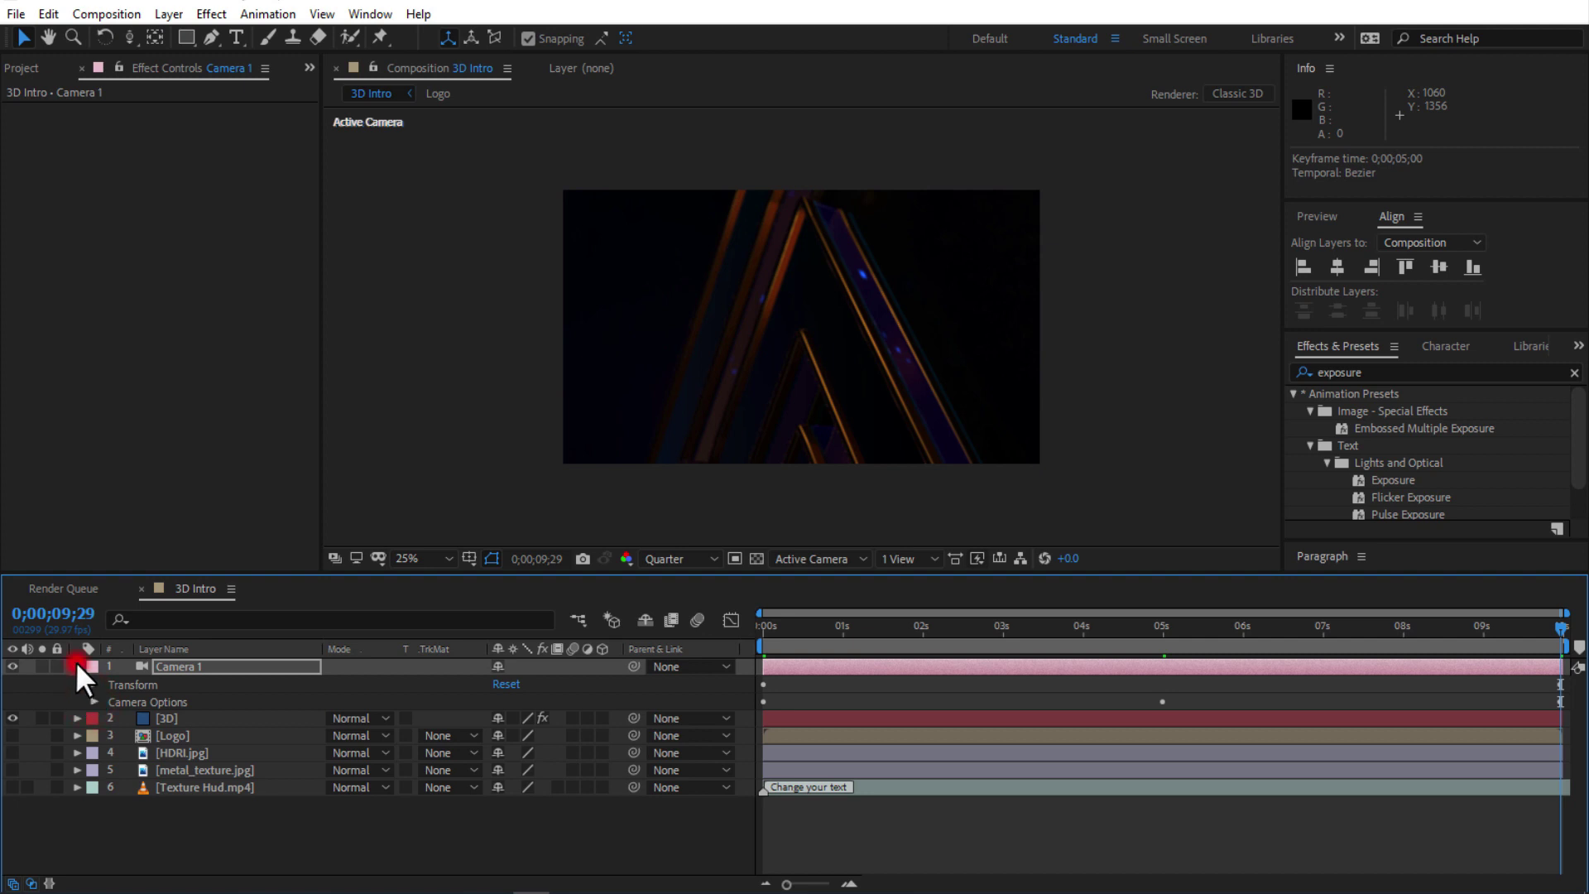
left_click(77, 666)
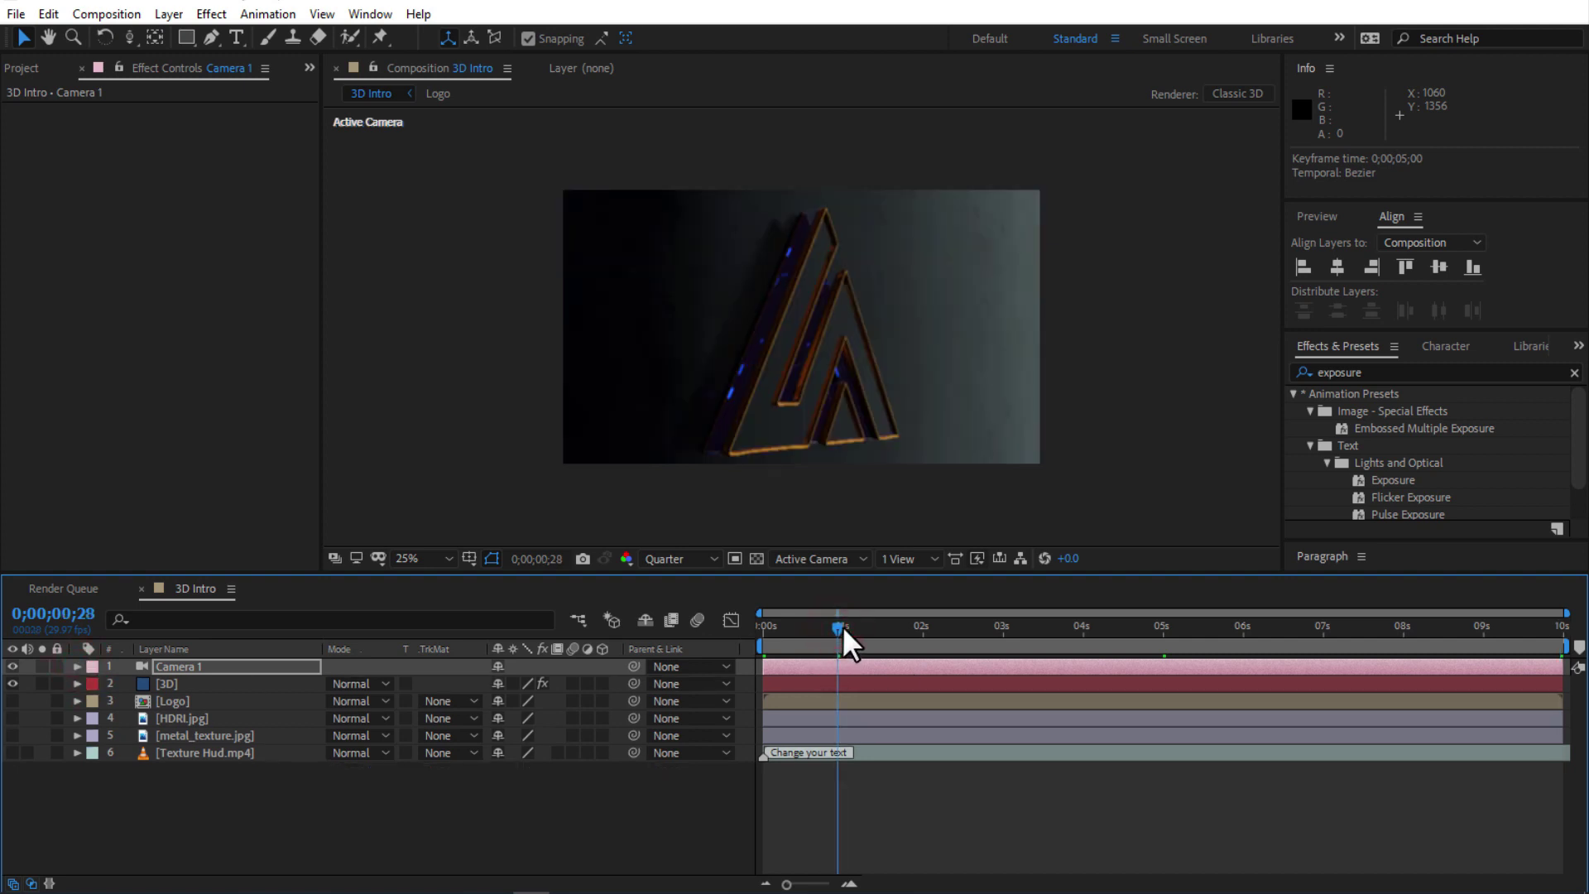
left_click(907, 627)
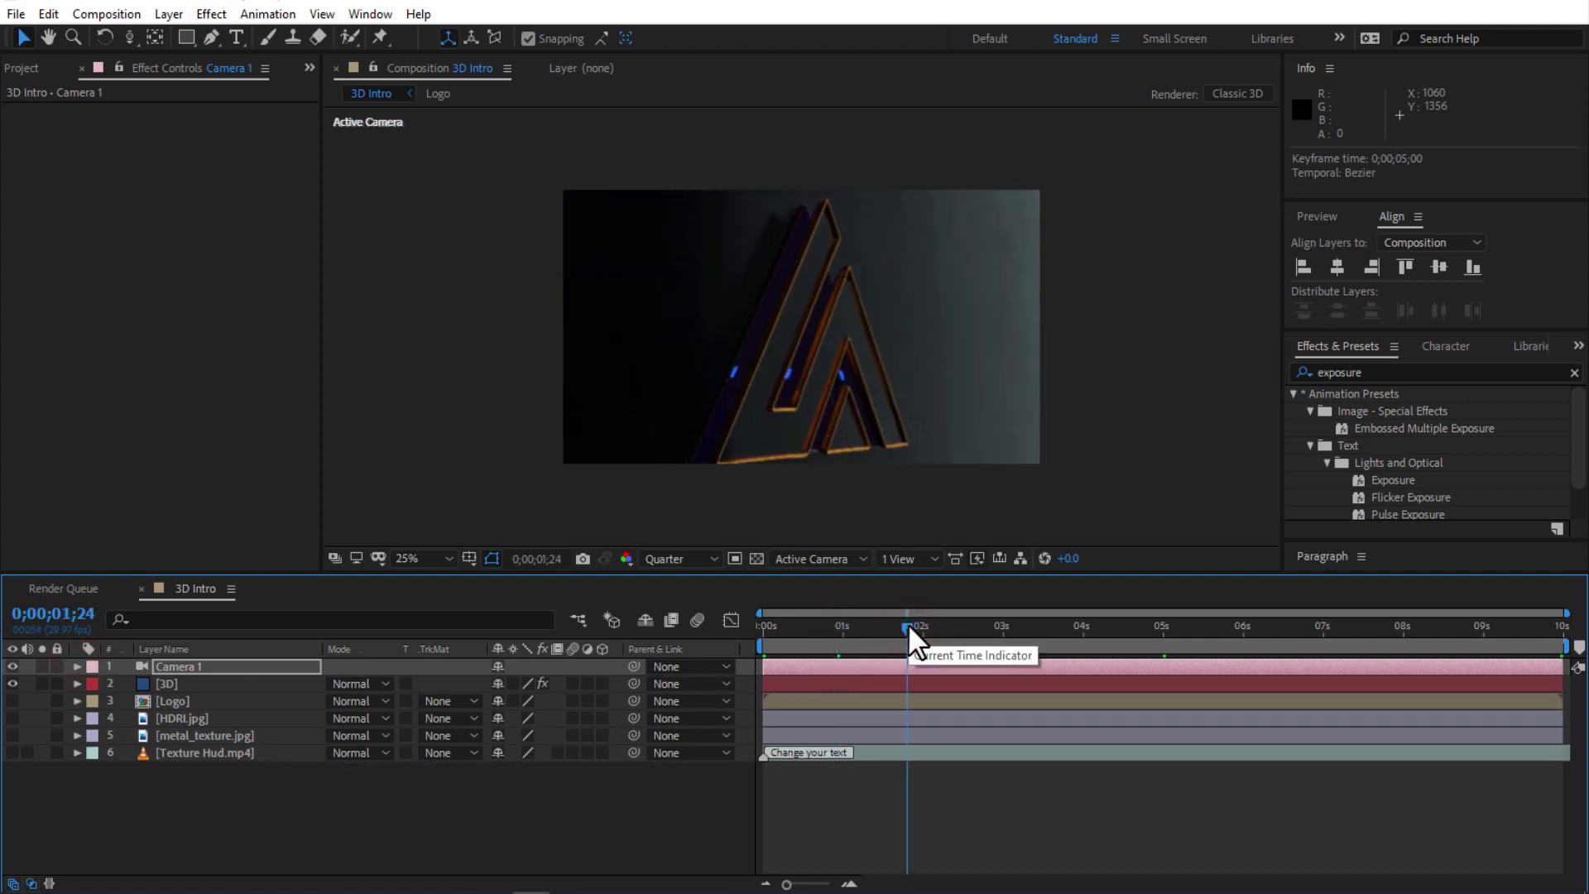
left_click(990, 631)
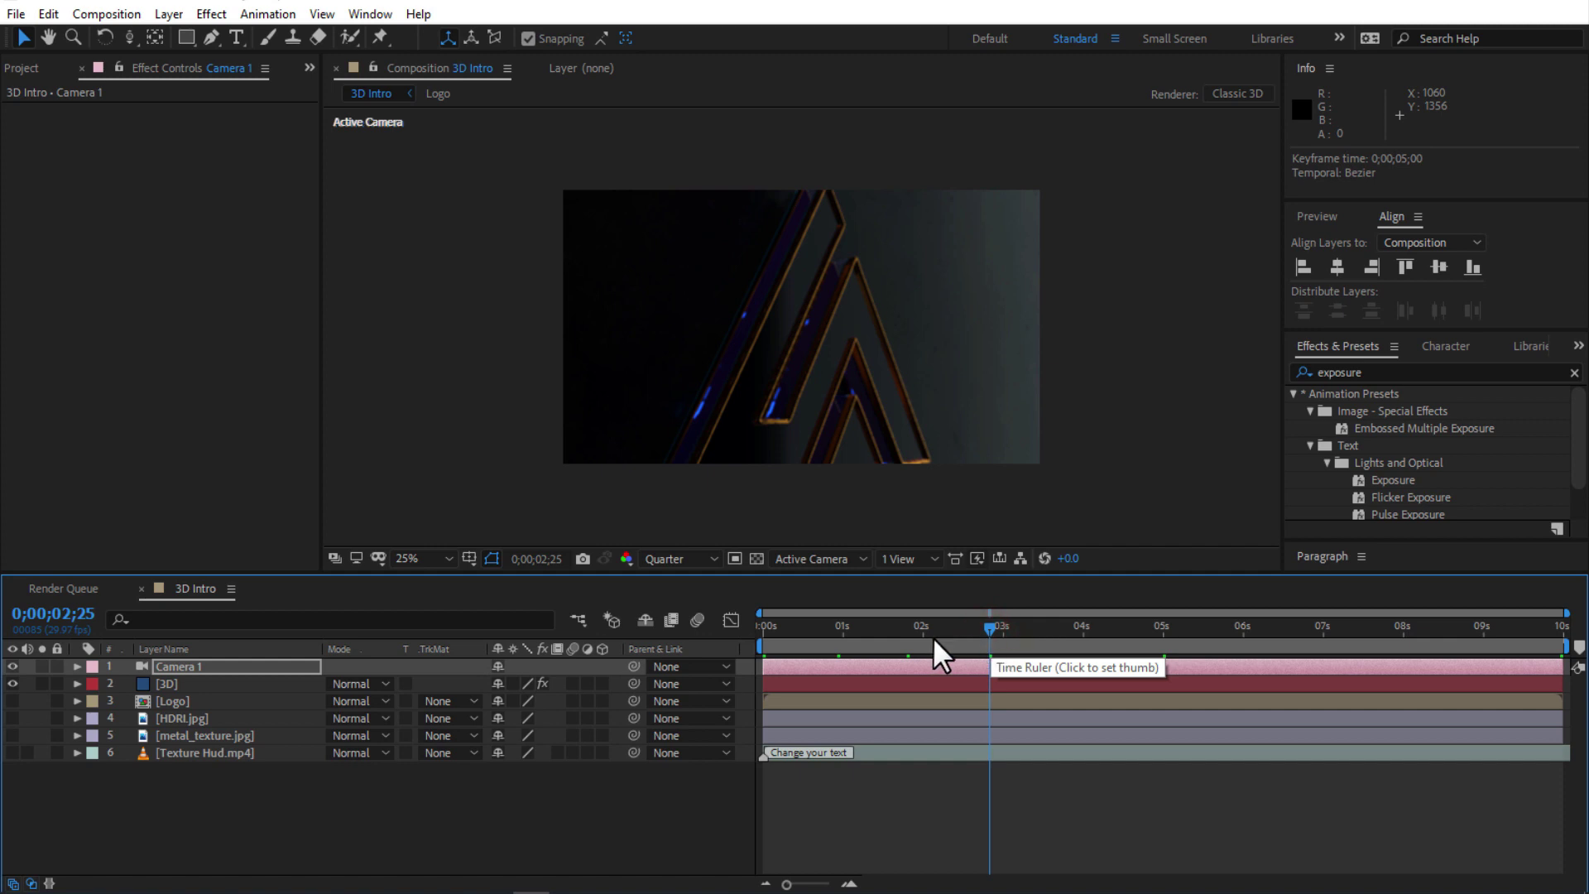
Step: Set Add Lighting to Cinema in the Element render settings of the 3D layer
left_click(175, 681)
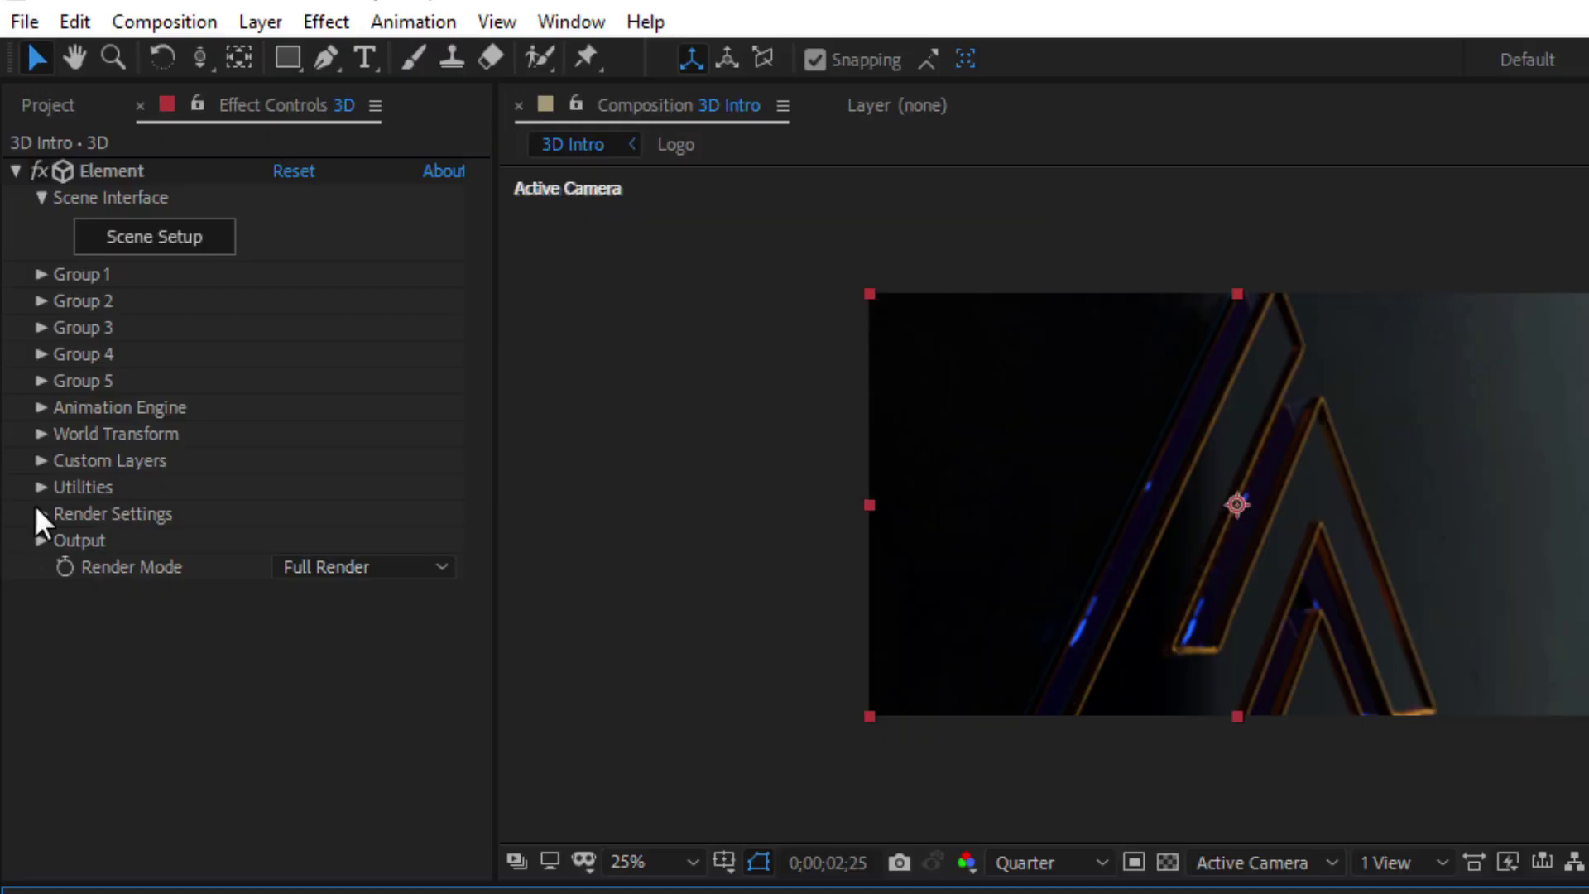
left_click(26, 332)
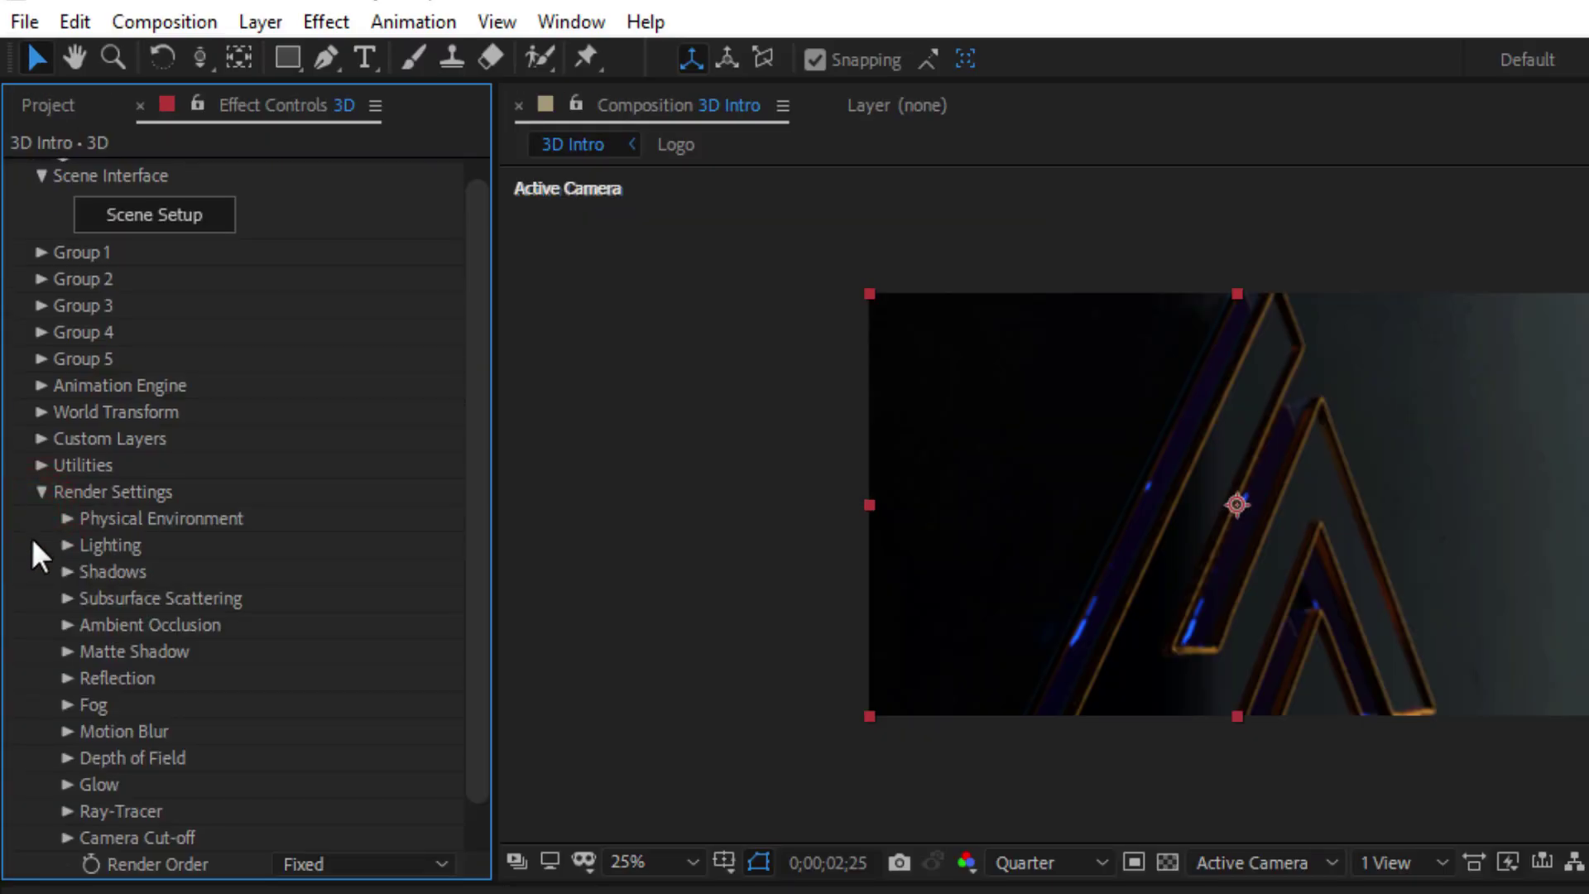
left_click(68, 546)
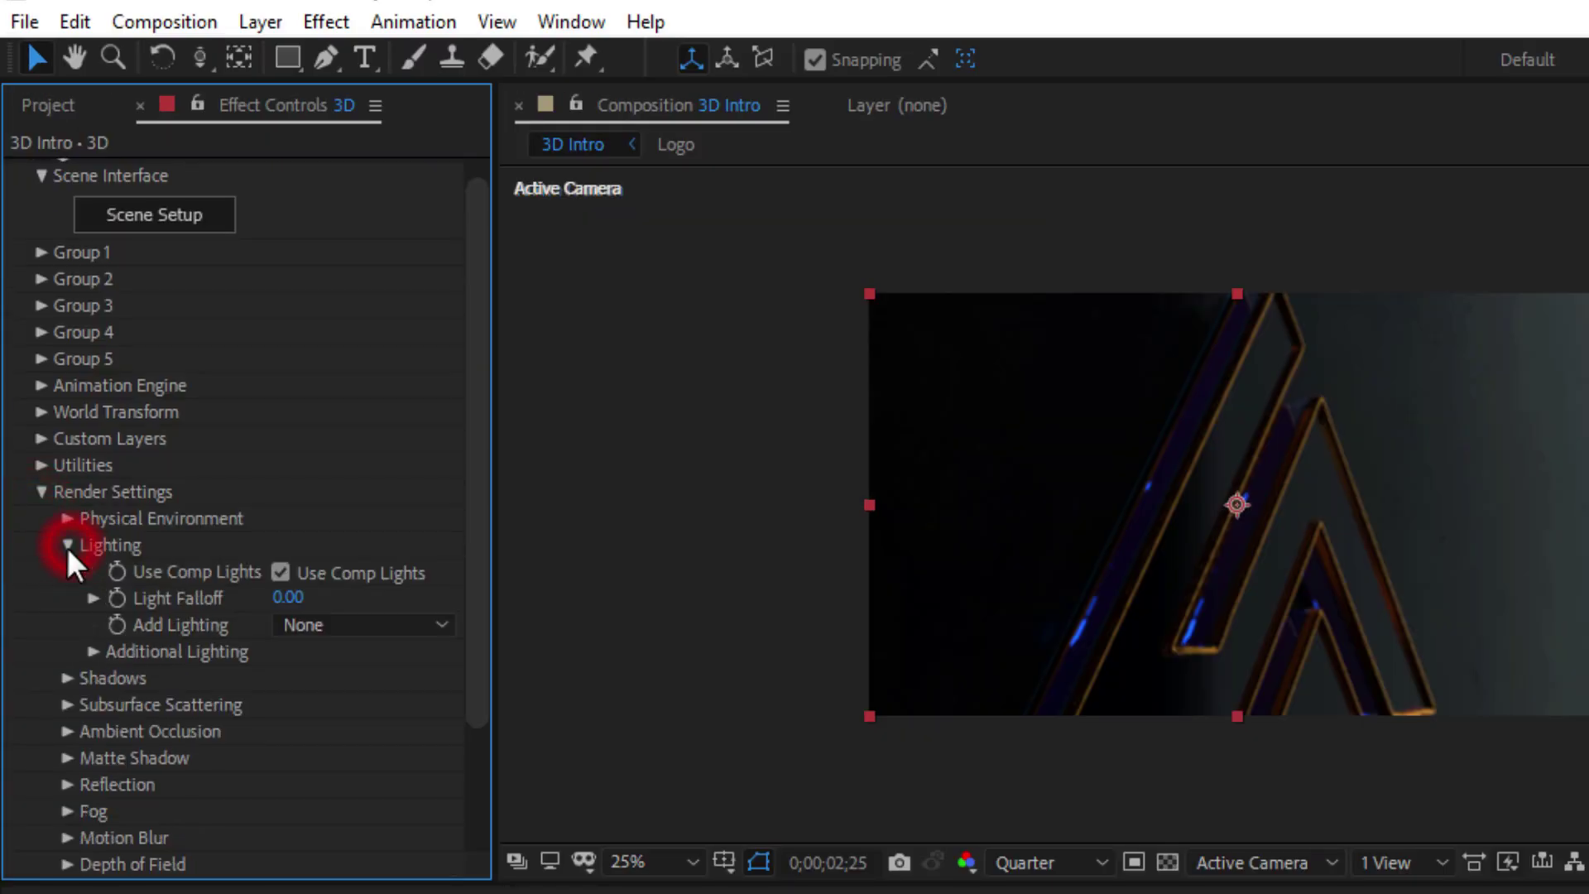
left_click(335, 625)
left_click(347, 889)
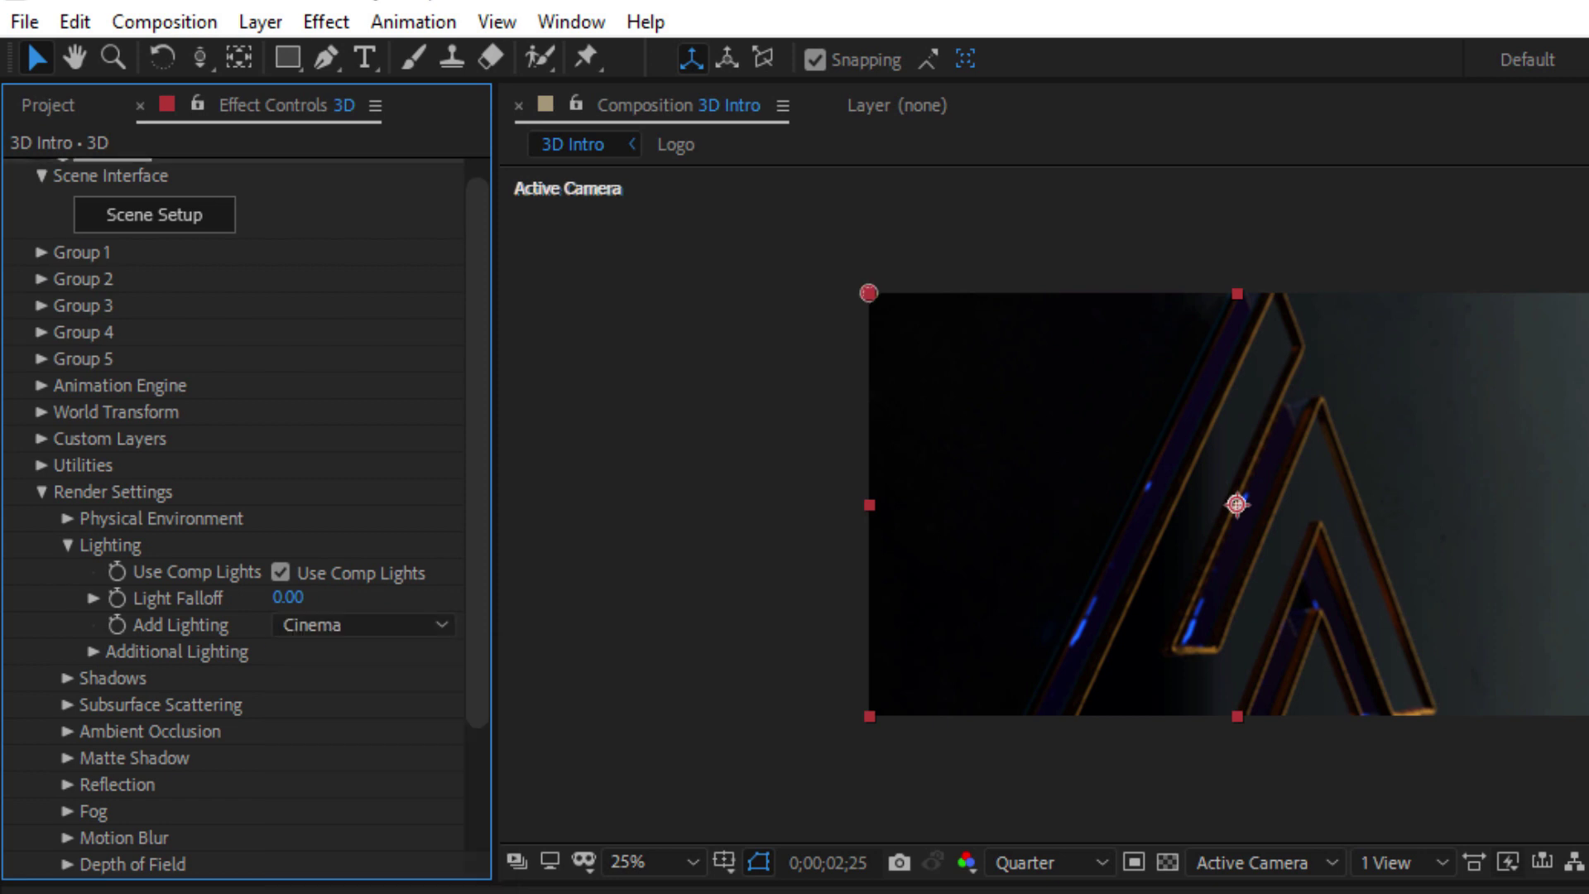
left_click(66, 544)
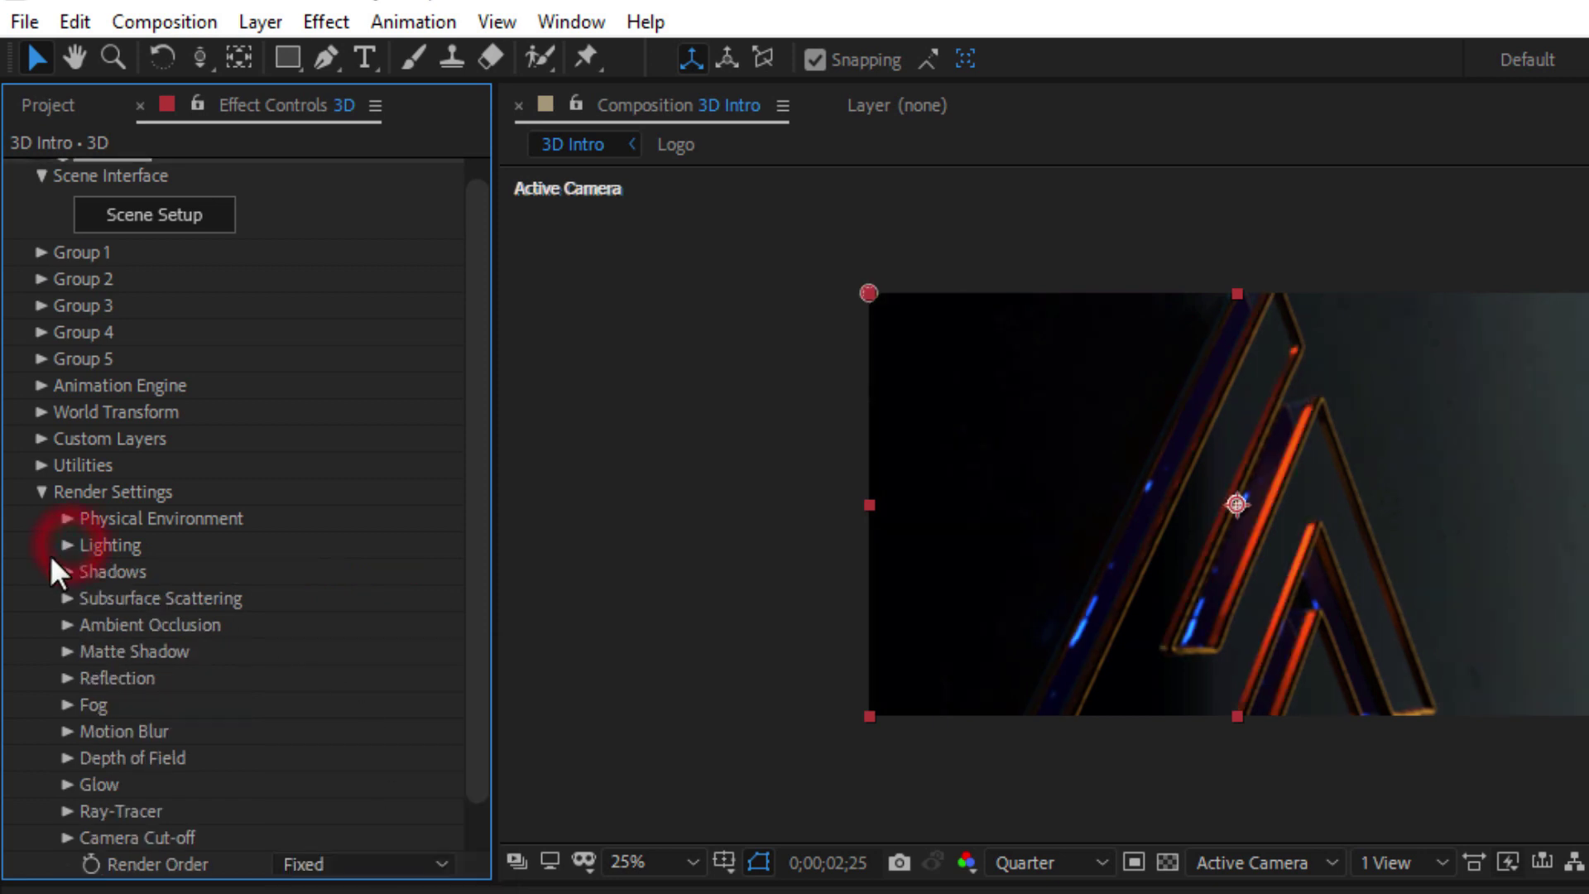
Step: Enable Element's Ambient Occlusion with SSAO Quality High and SSAO Intensity 2.5, and collapse the Render Settings
left_click(66, 624)
left_click(281, 493)
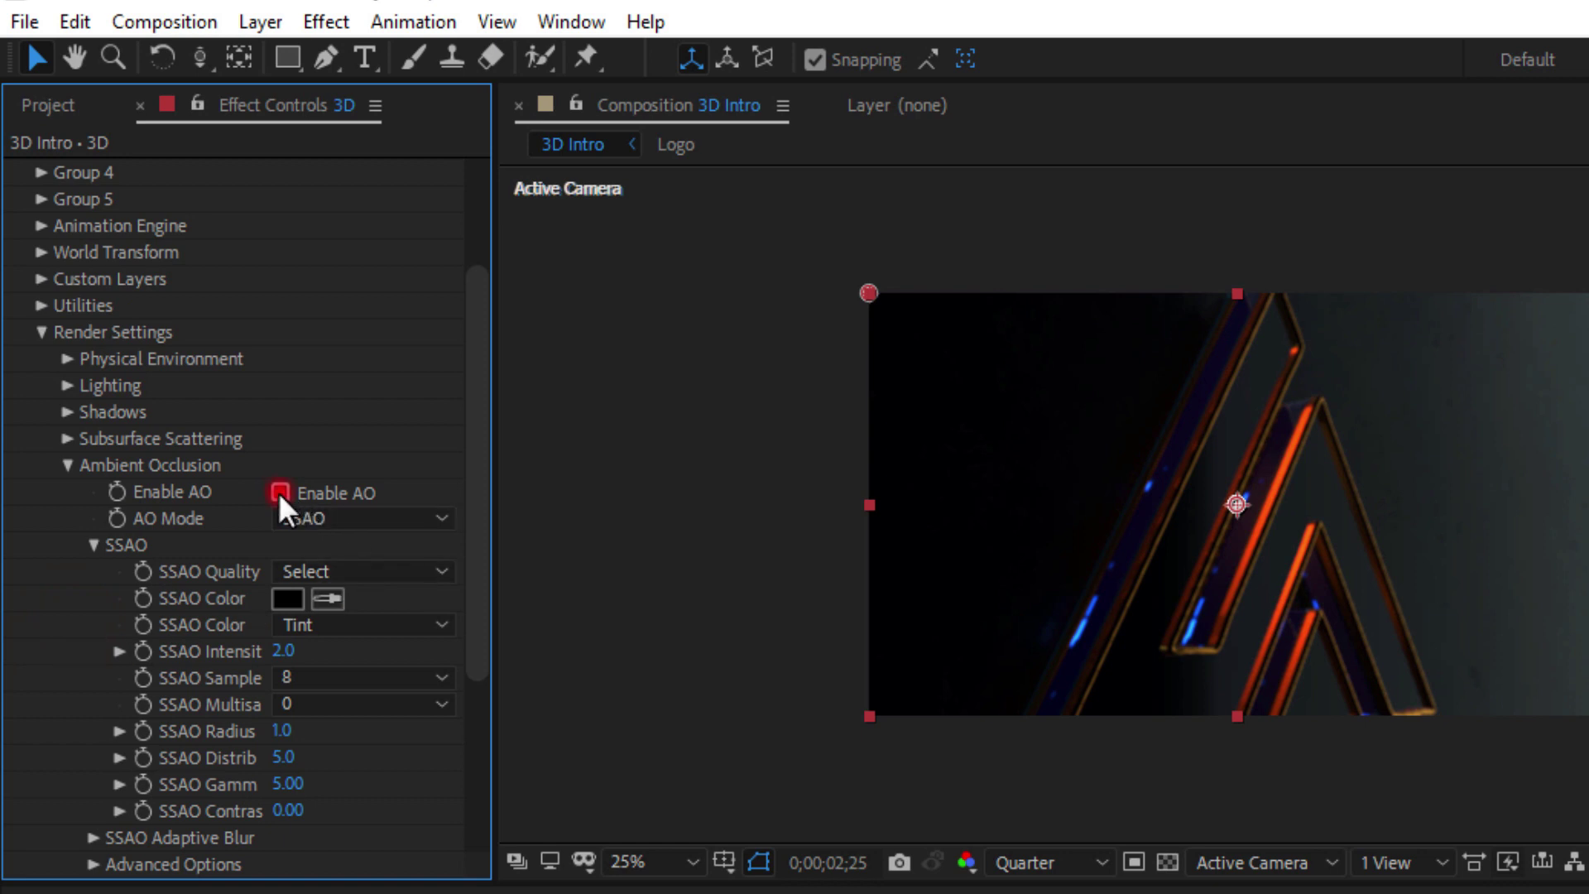
left_click(354, 572)
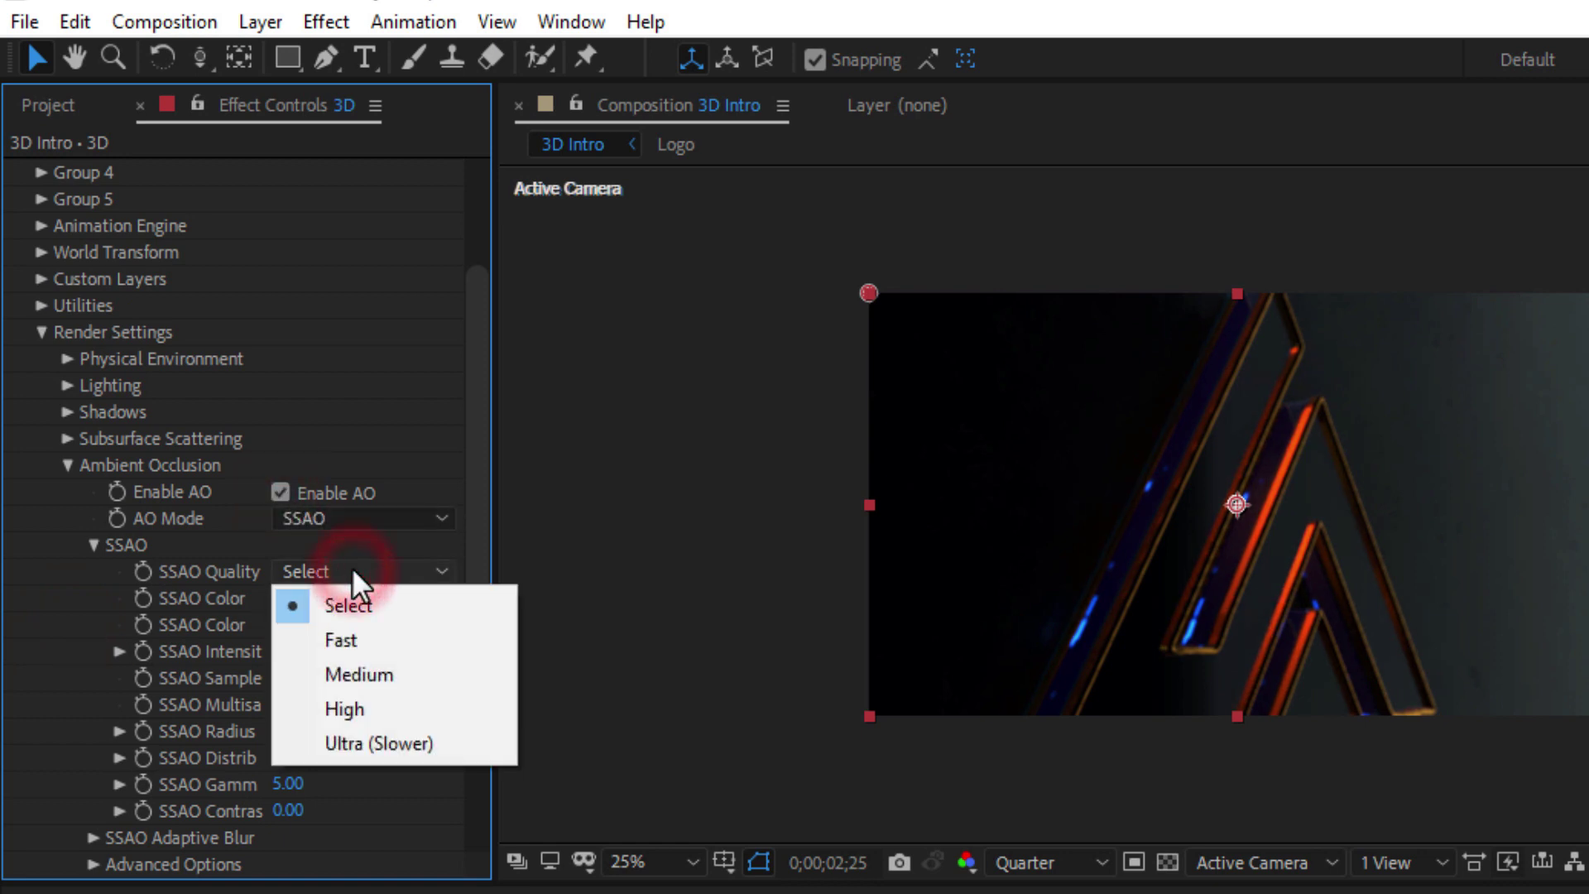
left_click(348, 710)
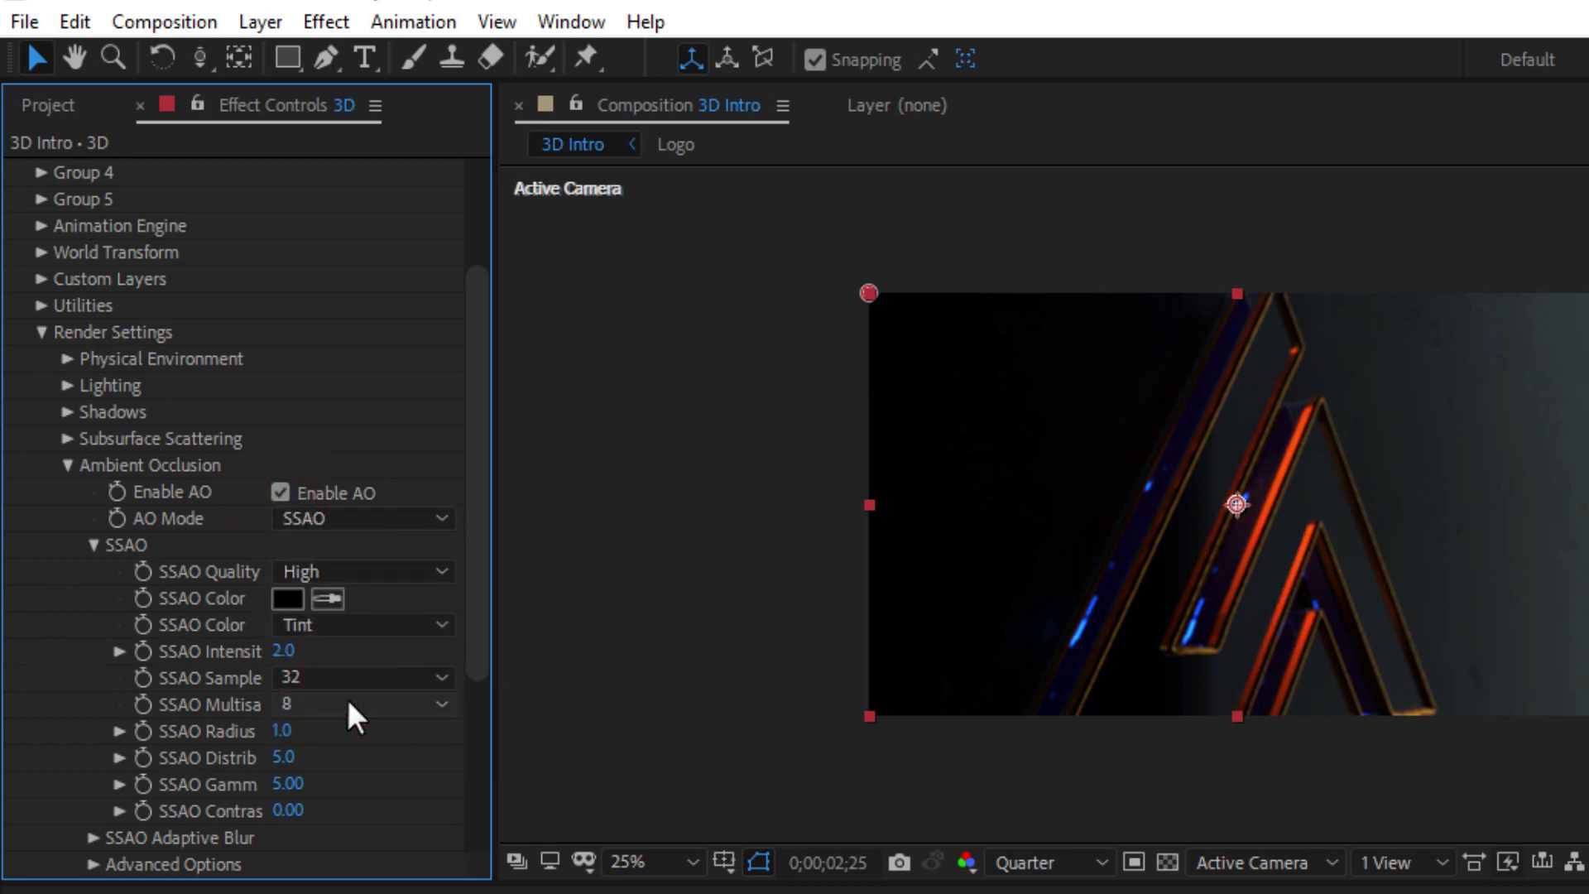
left_click(285, 651)
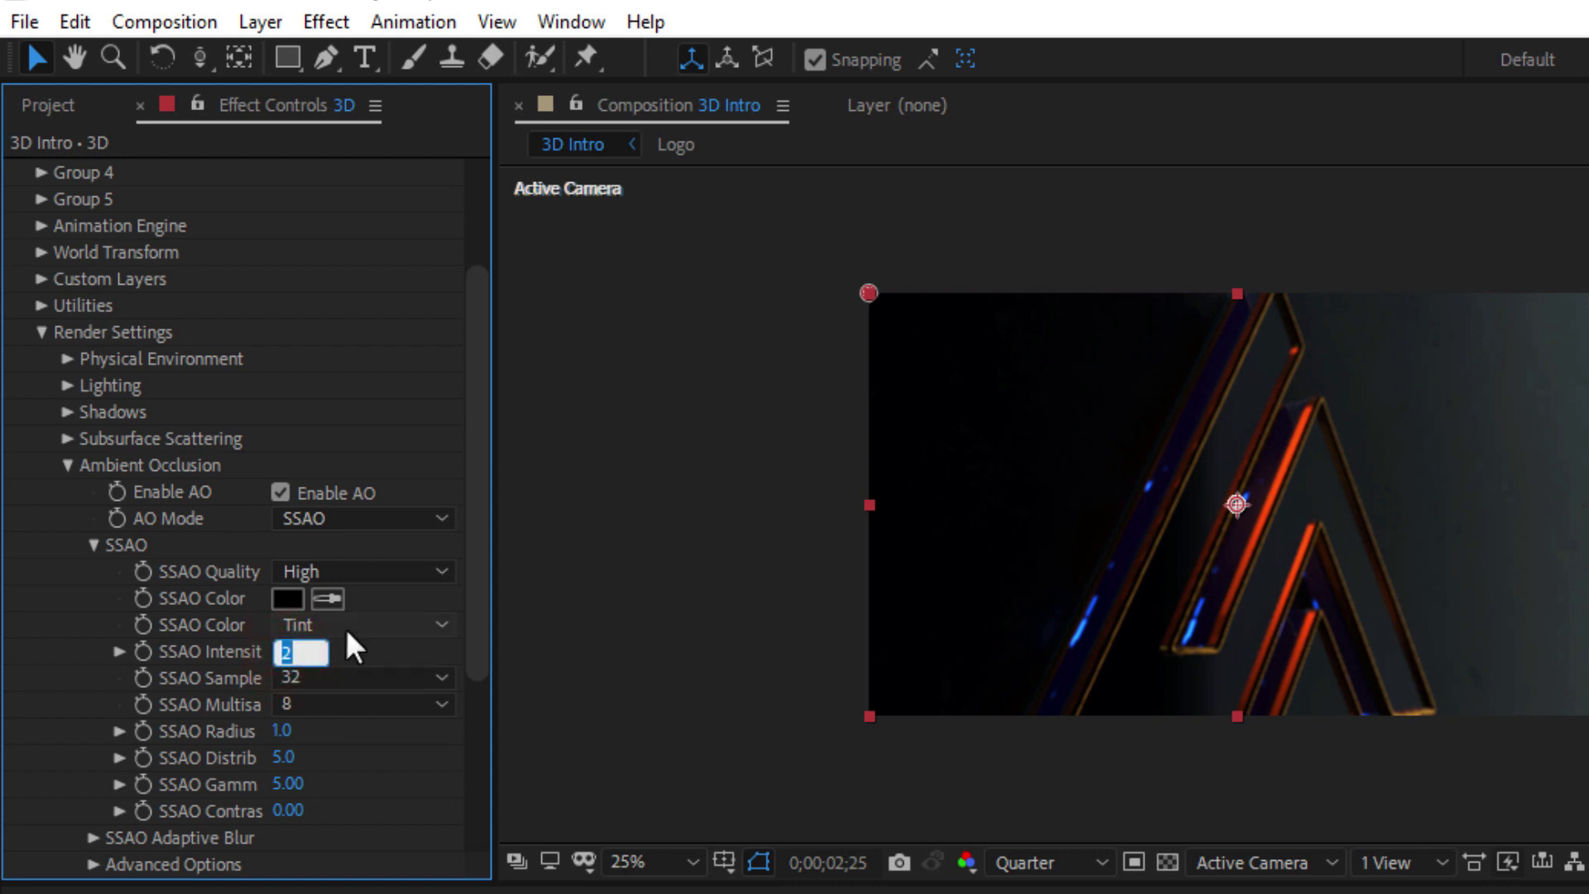
type("2.5")
left_click(368, 658)
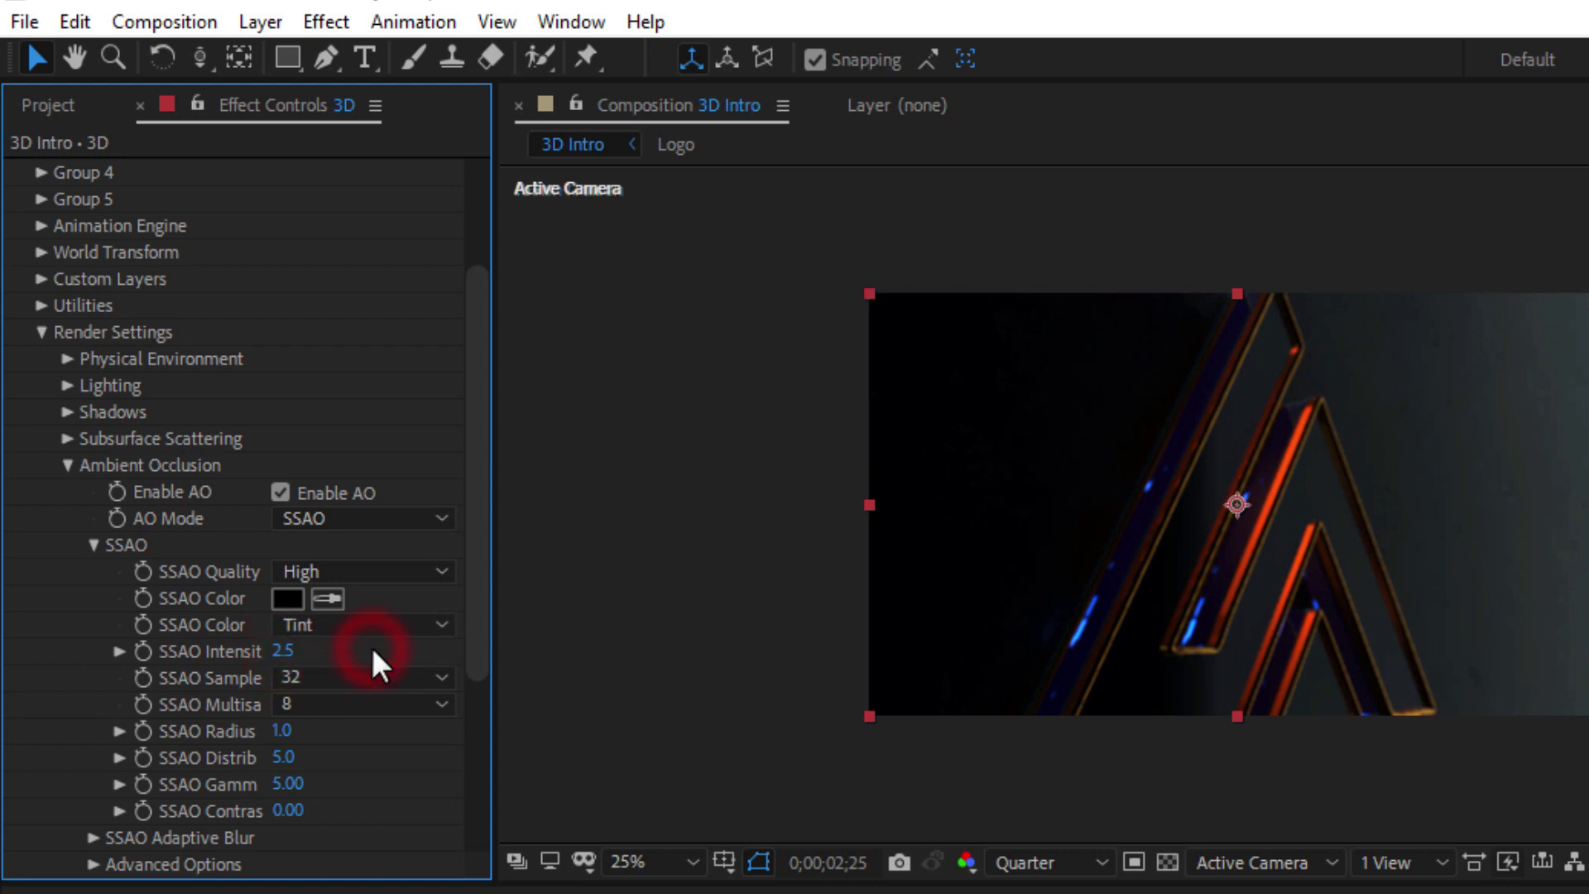
left_click(38, 323)
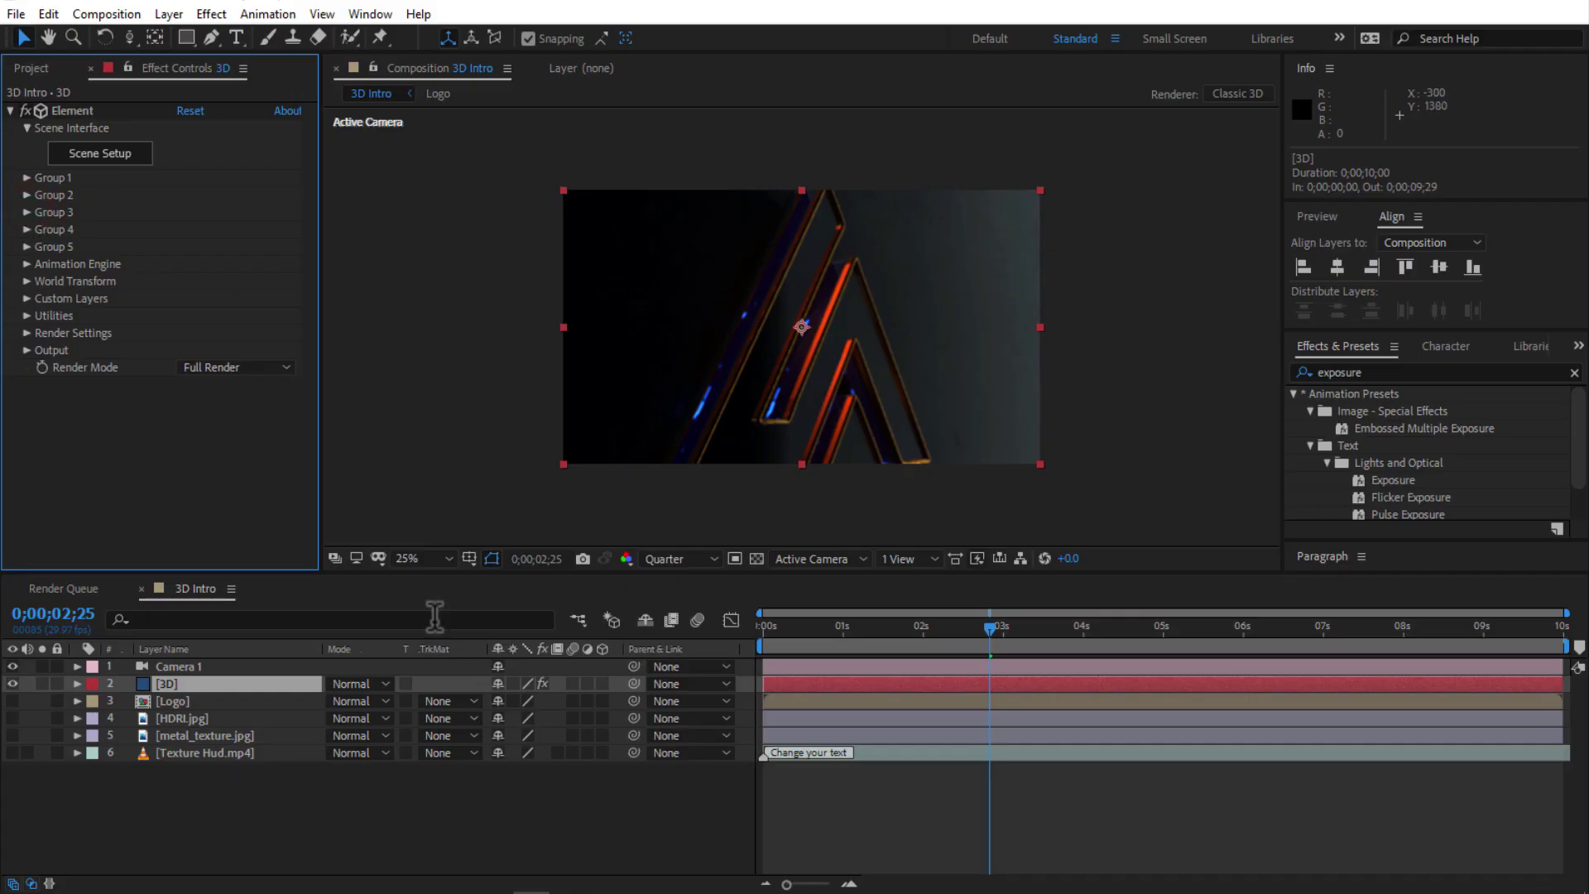
Step: Duplicate the 3D layer and rename the upper copy 3D 2
key("ctrl+d")
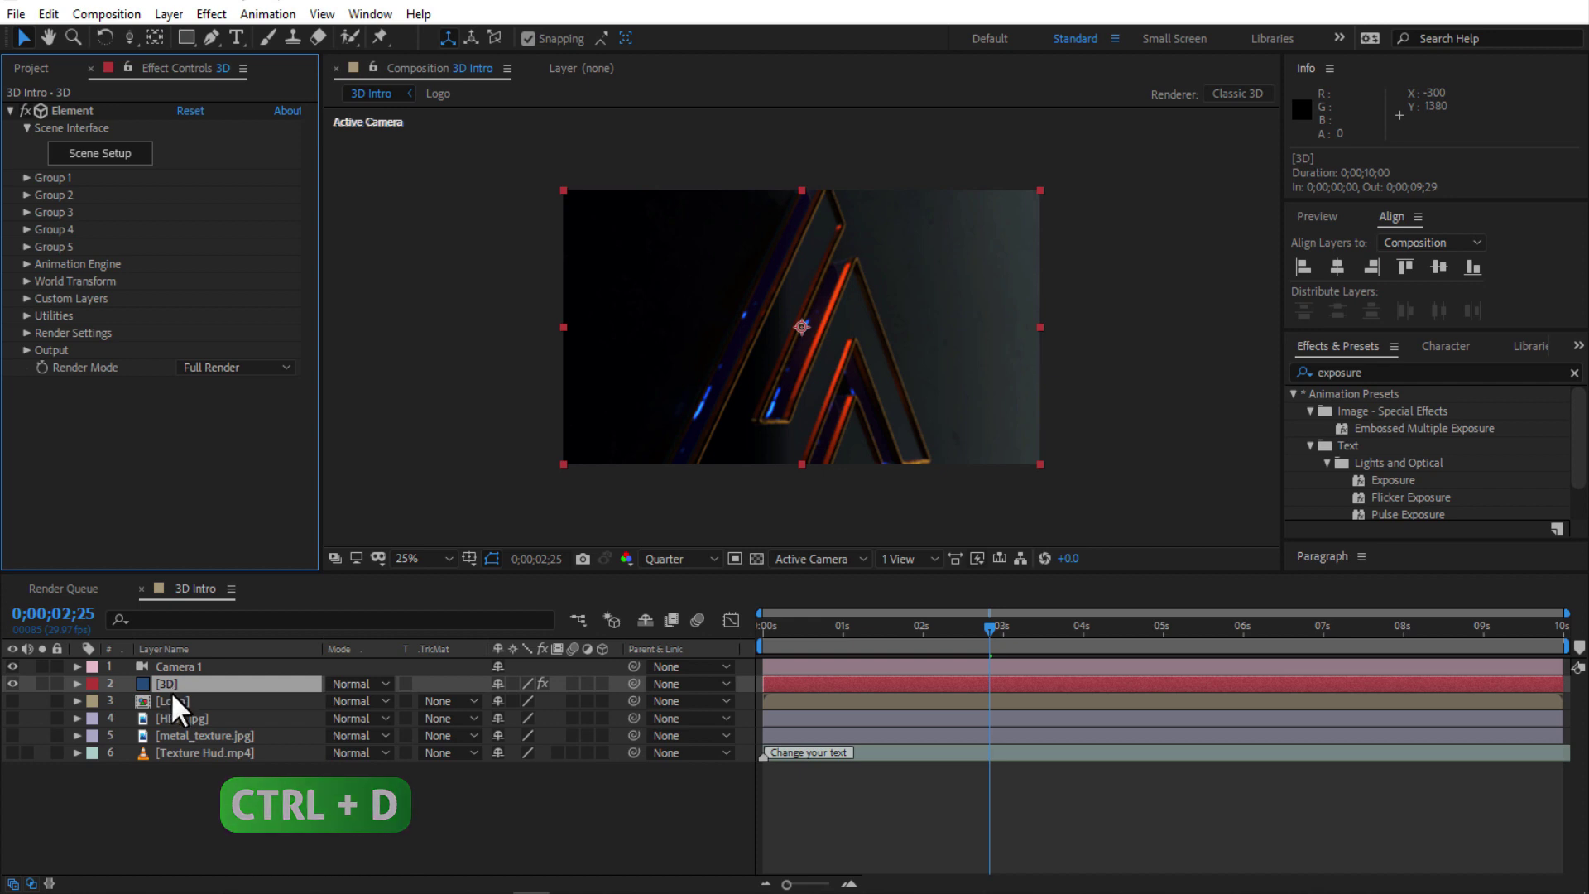
left_click(176, 686)
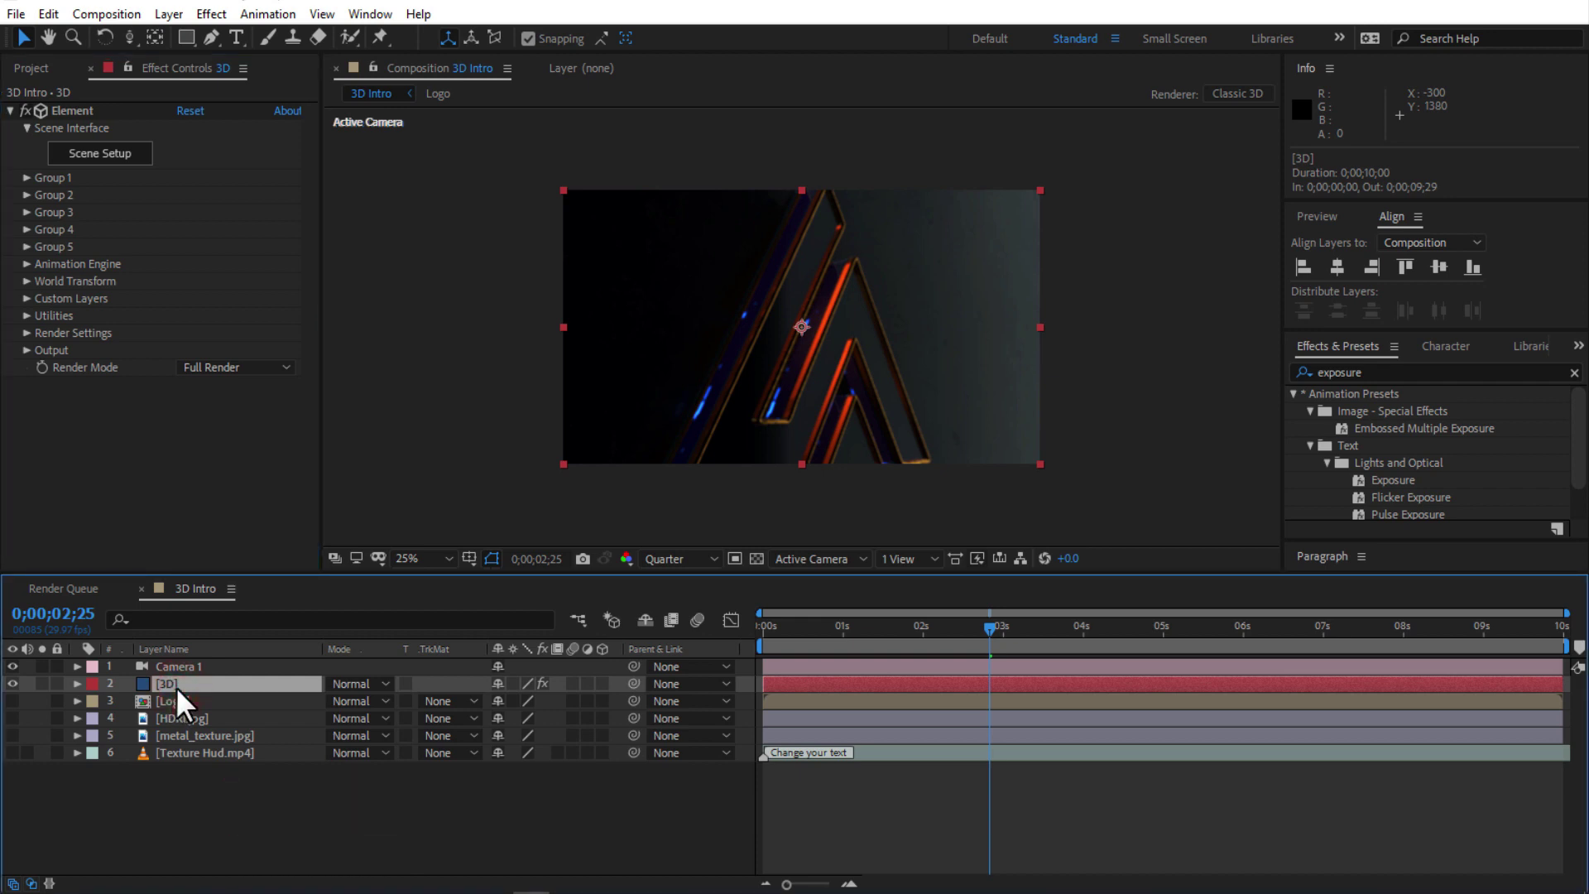
key("ctrl+d")
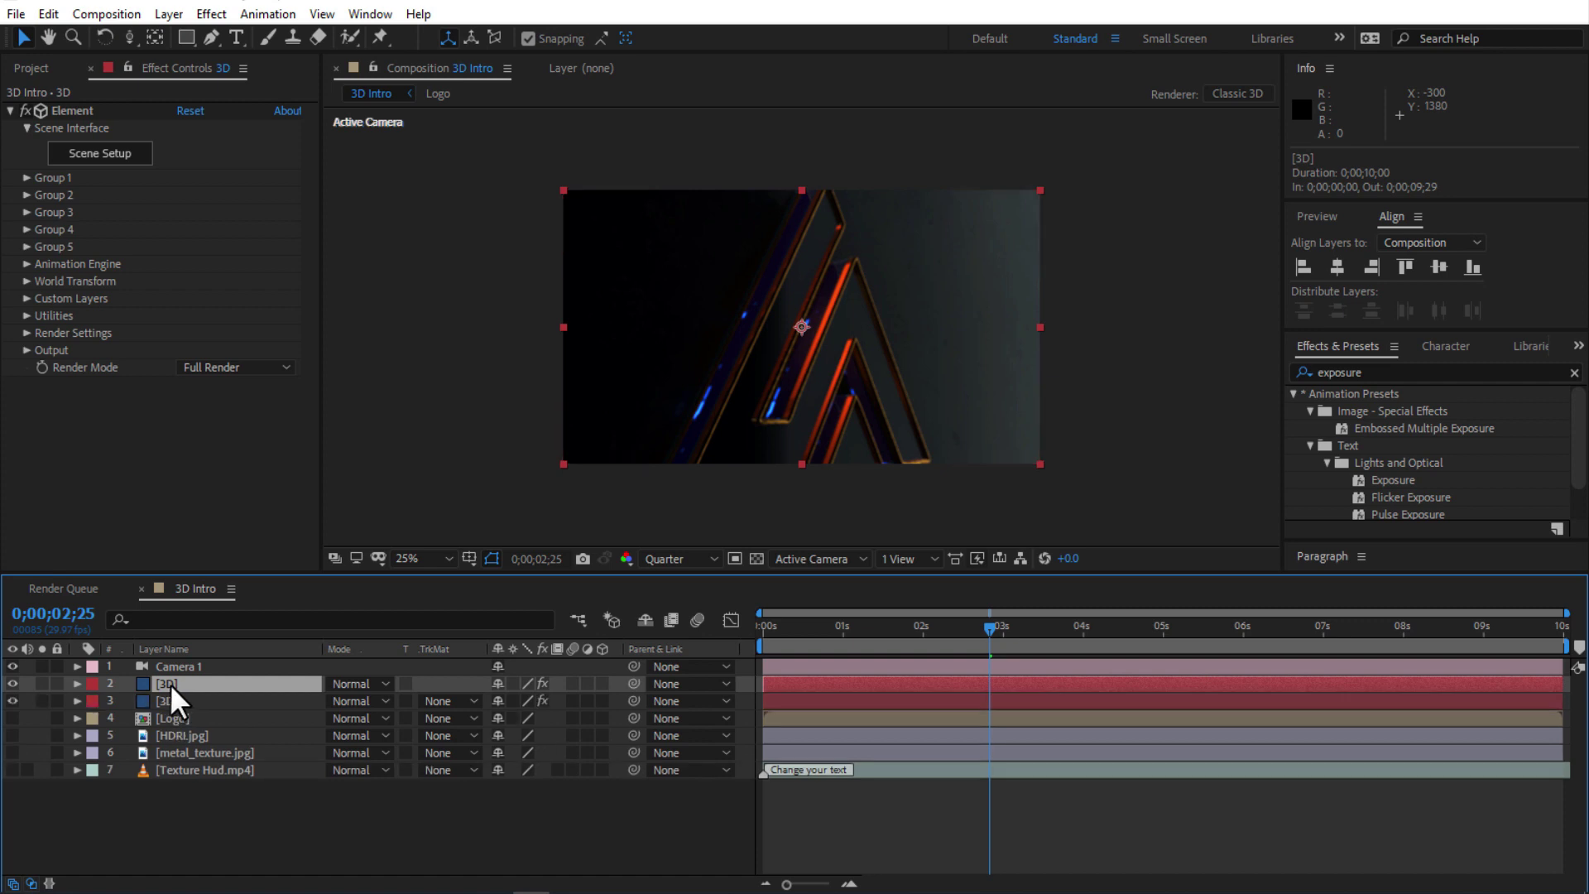
right_click(171, 683)
left_click(195, 669)
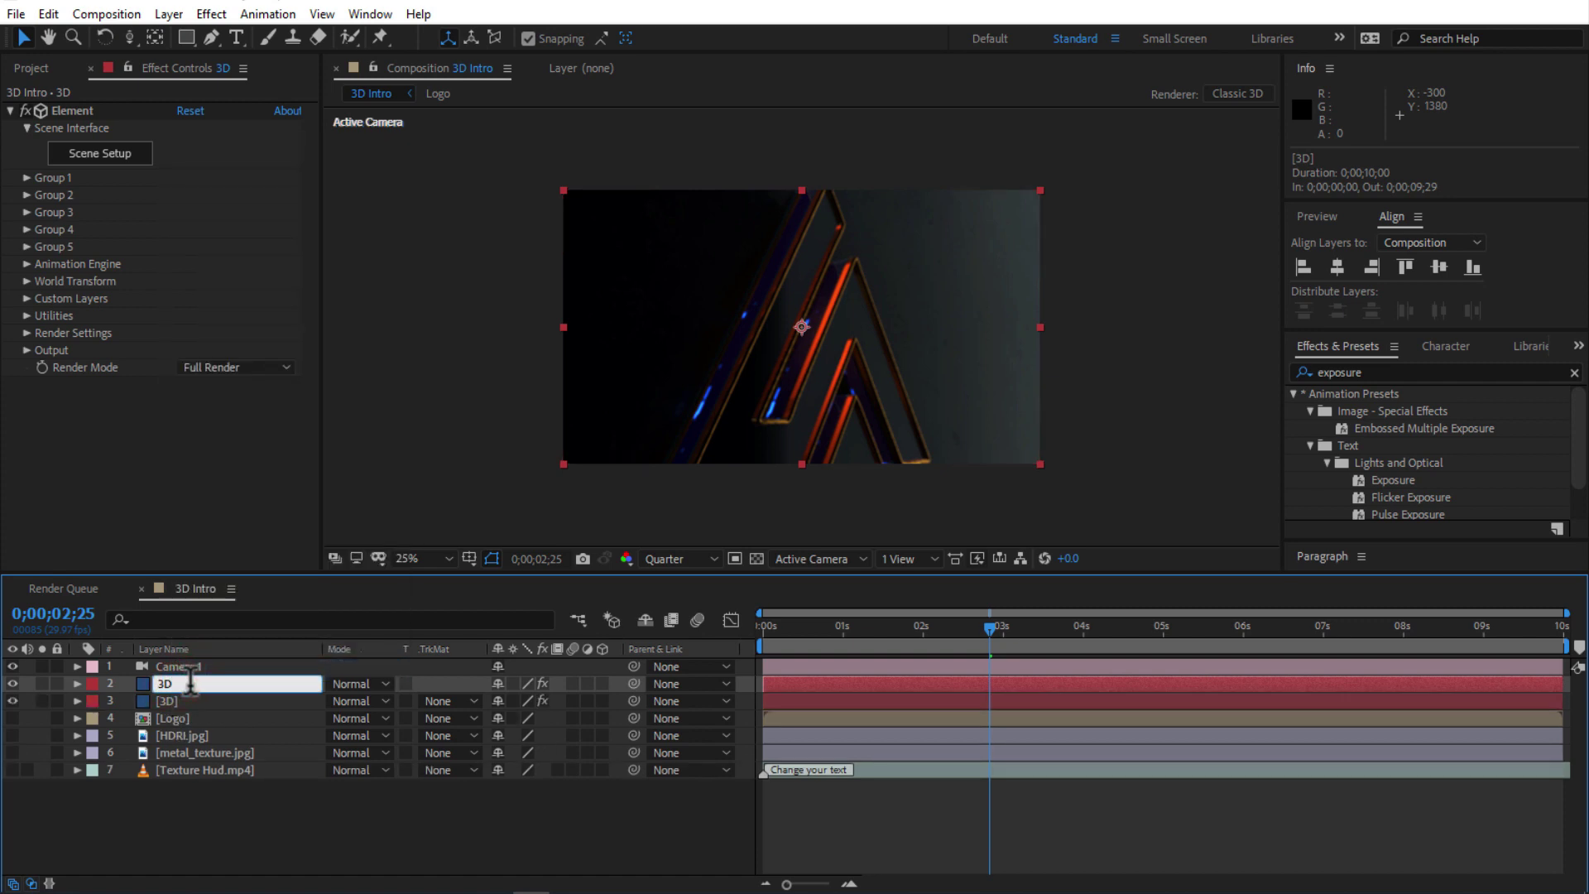
type("2")
left_click(204, 678)
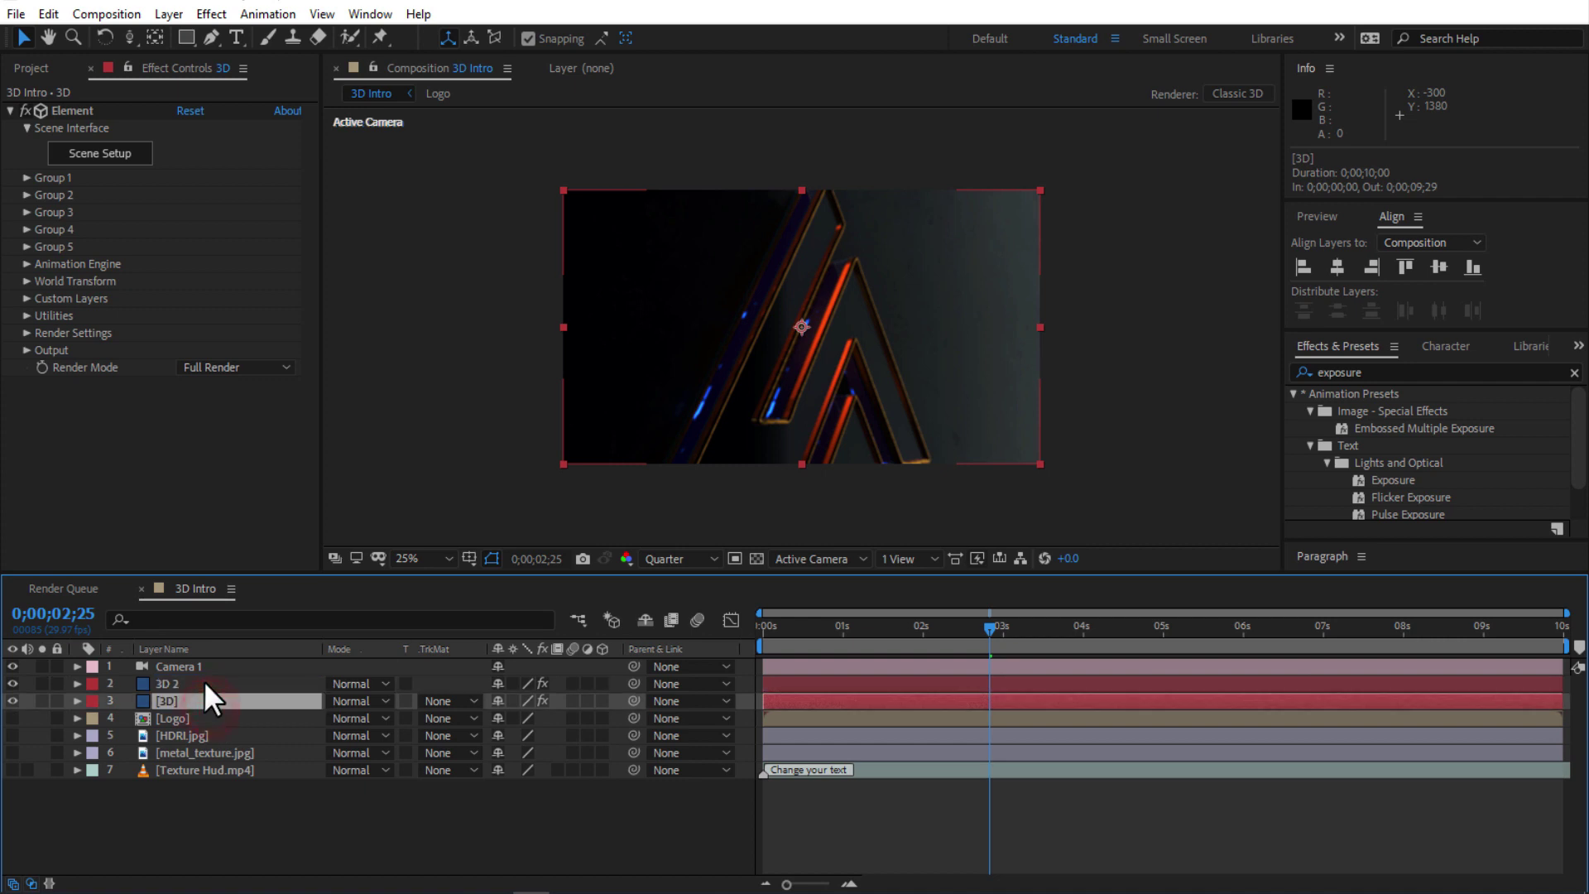
Step: Set the 3D 2 layer's blending mode to Screen and apply the Stylize Glow effect to it
left_click(371, 685)
left_click(417, 374)
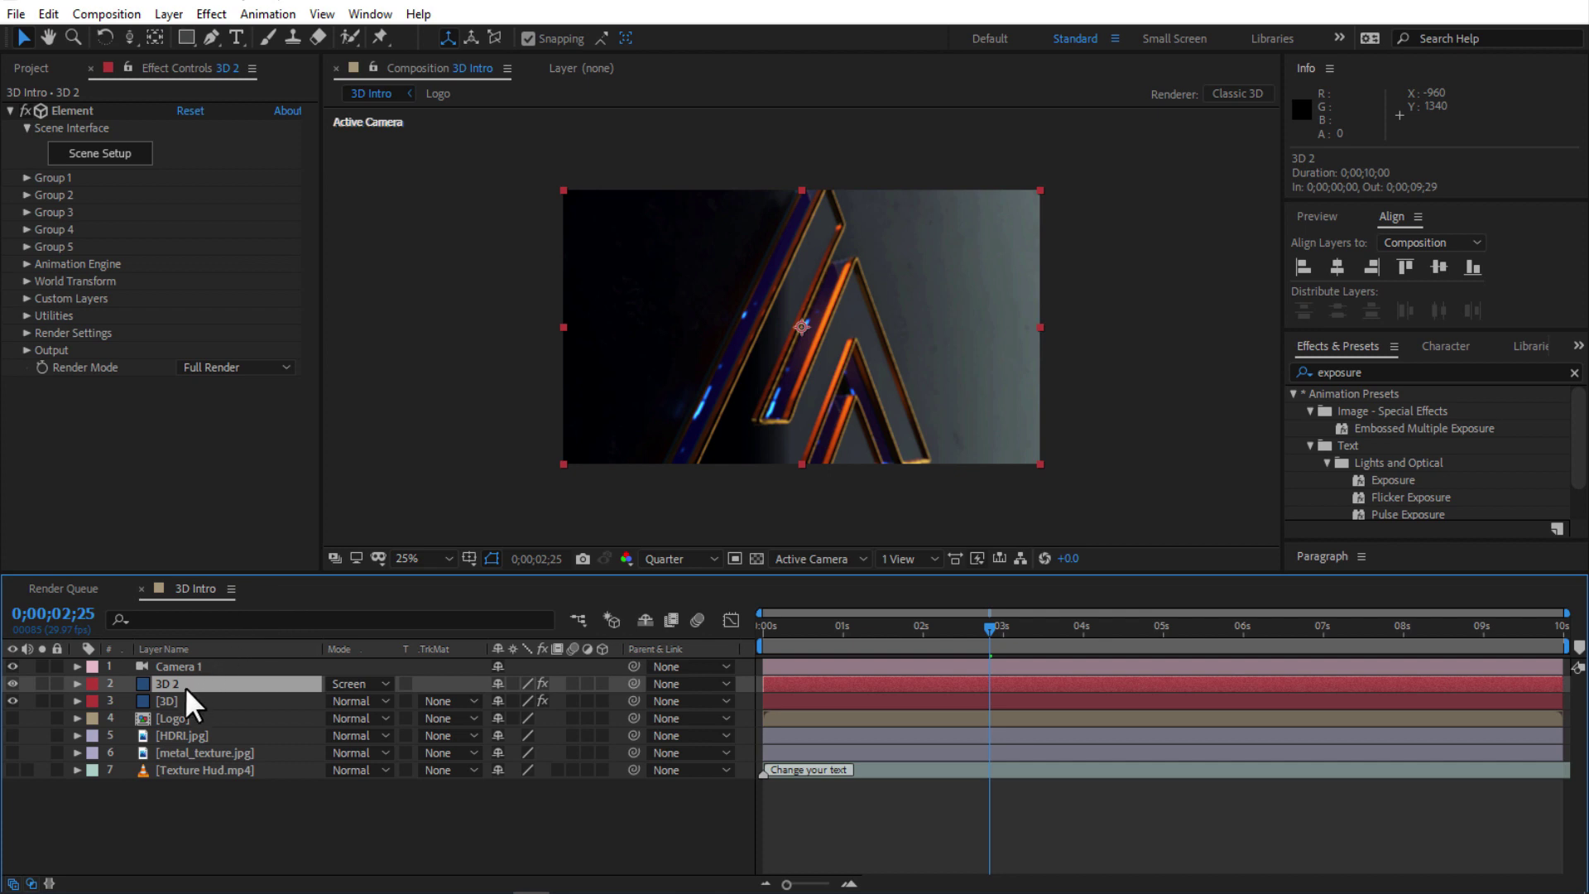
left_click(1389, 372)
type("glow")
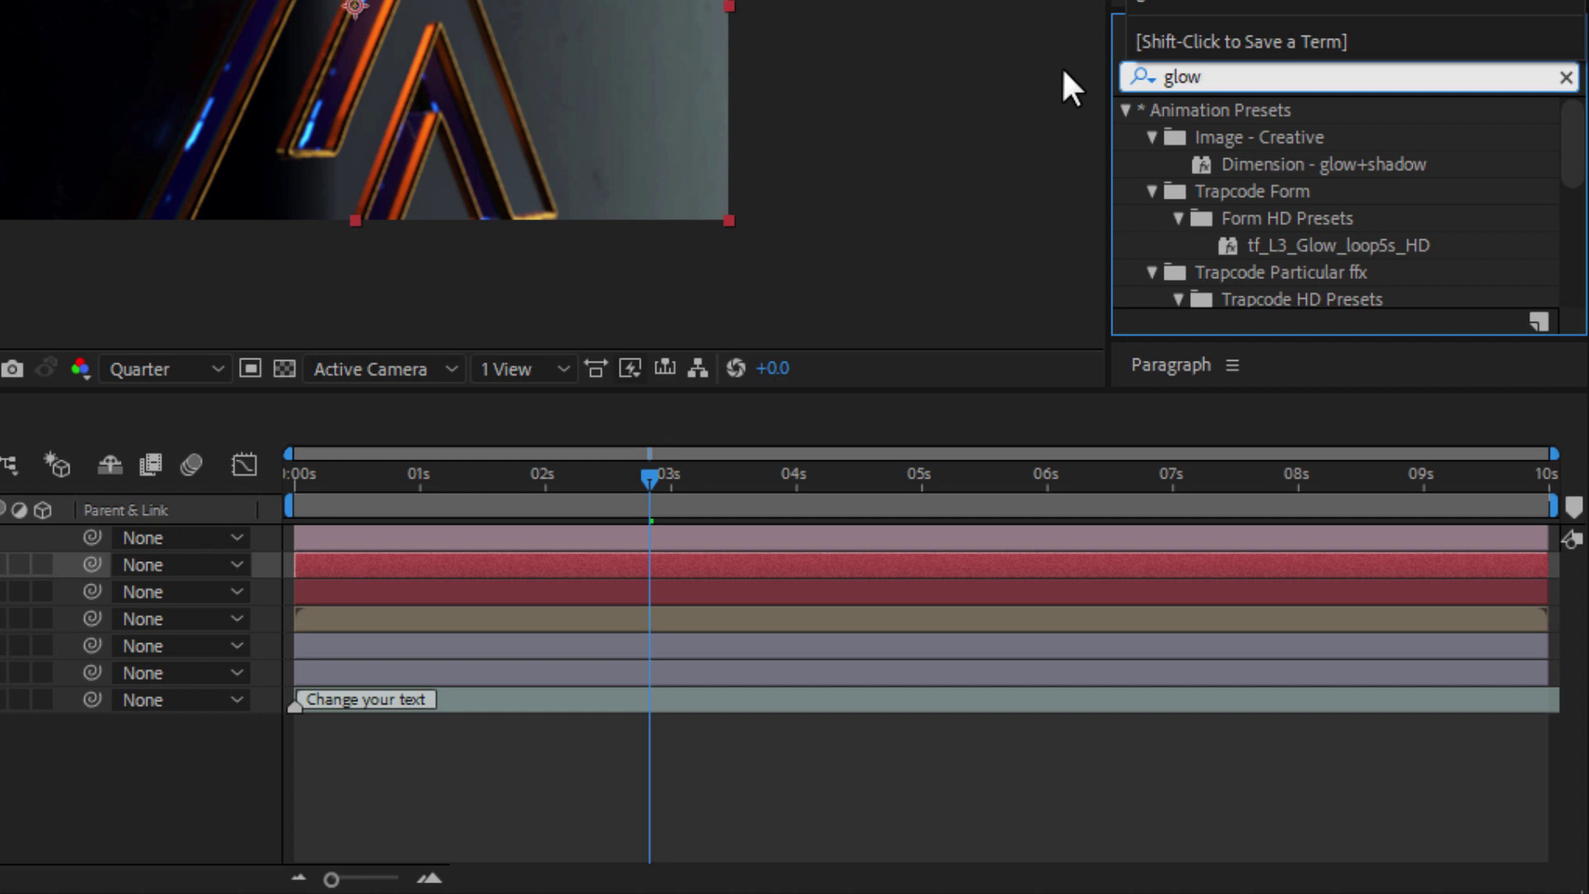
scroll(1289, 200, "down", 5)
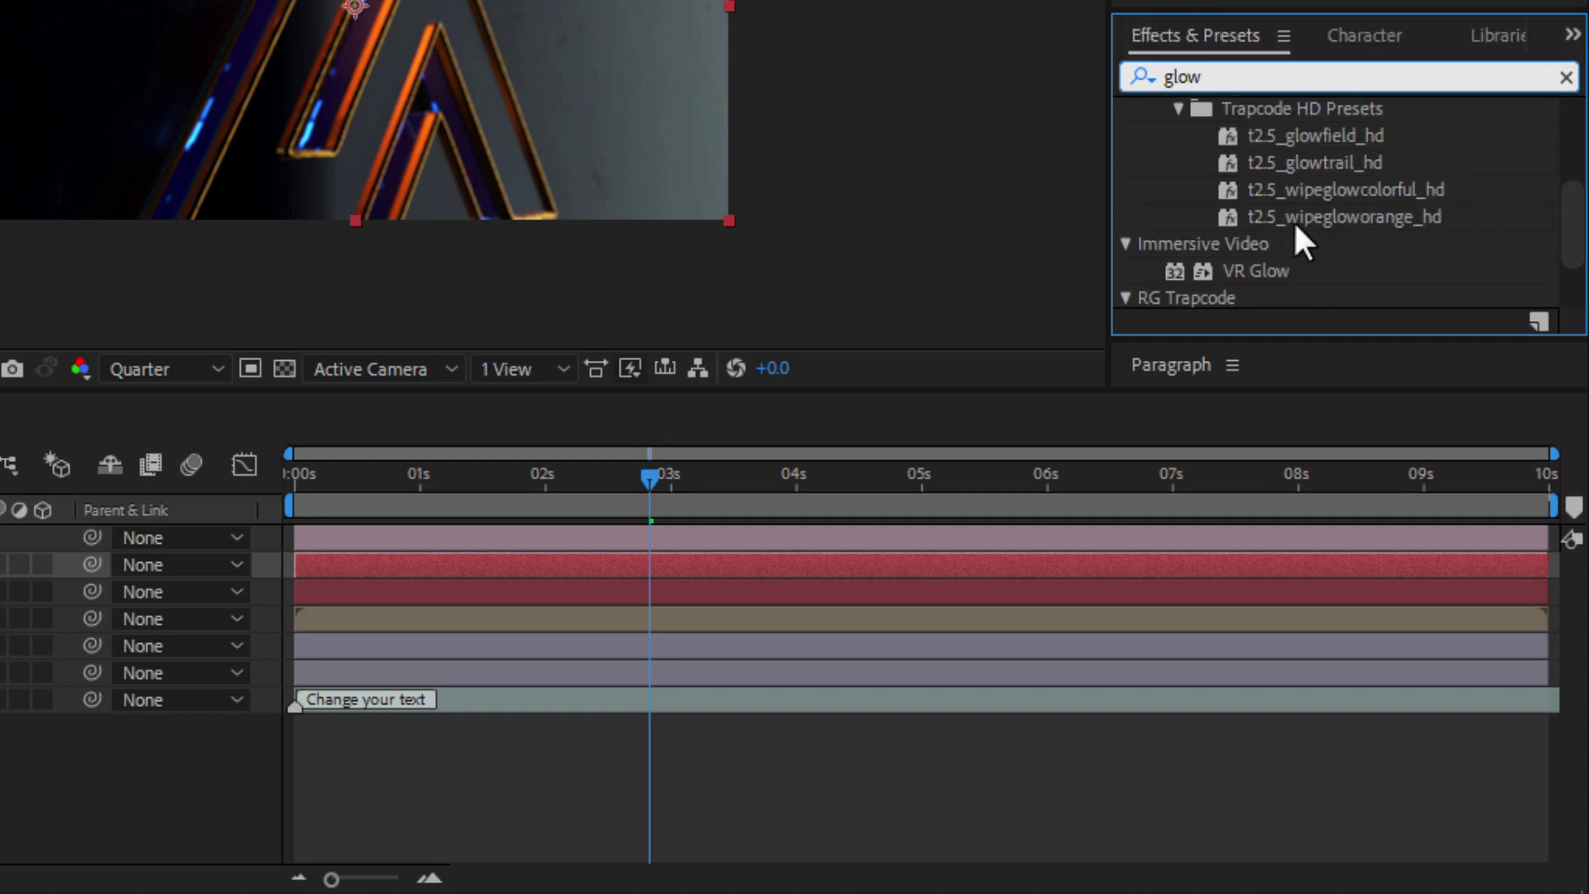
left_click_drag(1234, 293, 0, 441)
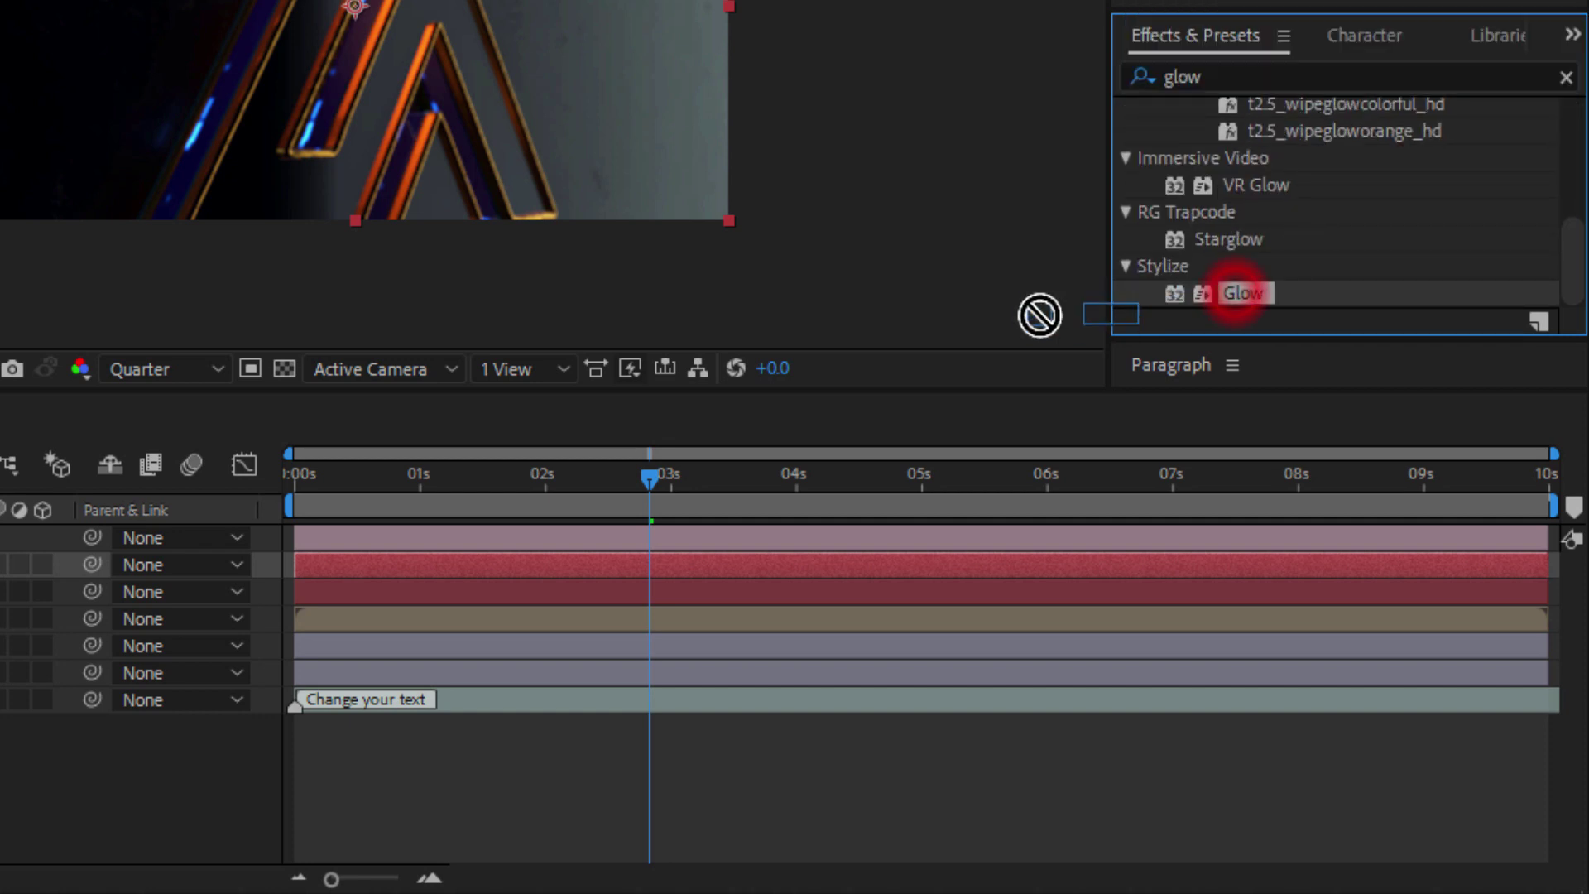
left_click_drag(536, 603, 225, 681)
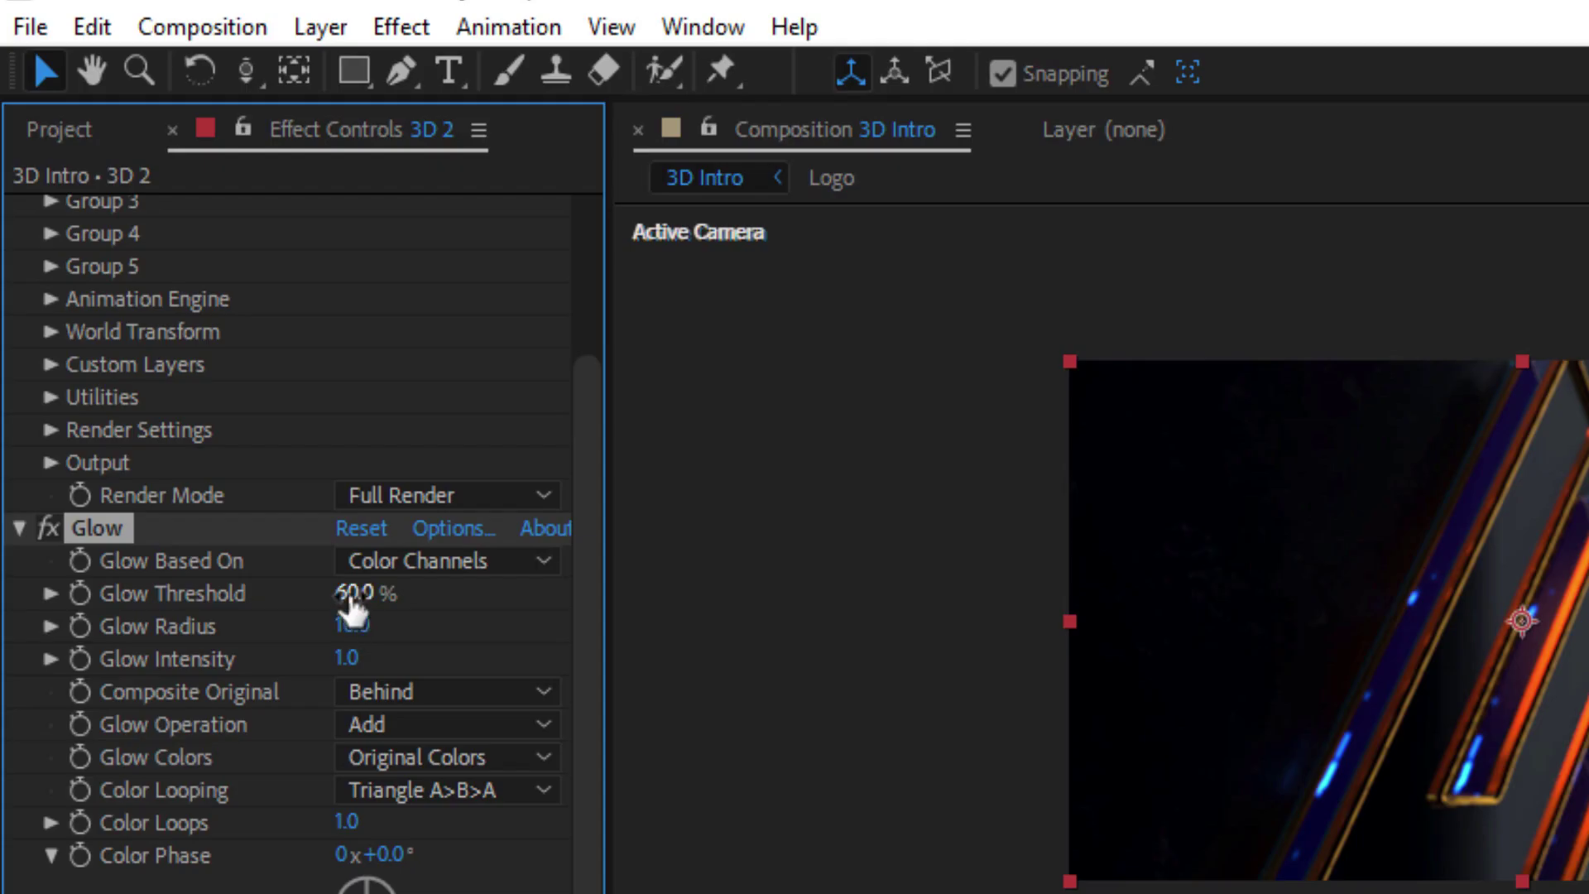
Step: Set the Glow effect on 3D 2 to Glow Threshold 40%, Glow Radius 200 and Glow Intensity 4
left_click(186, 313)
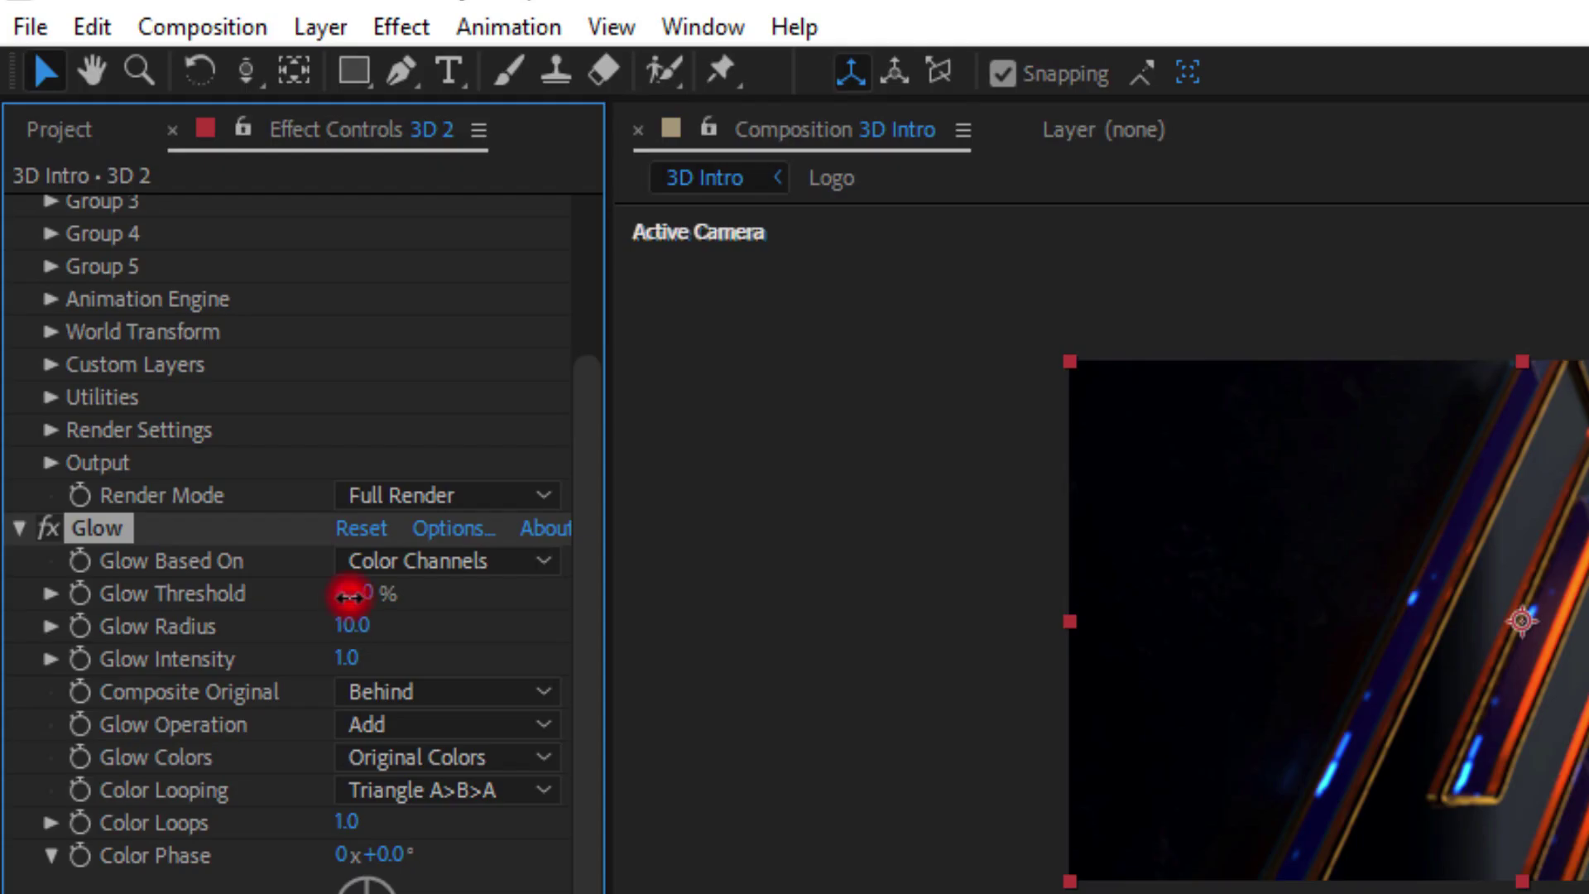
type("40")
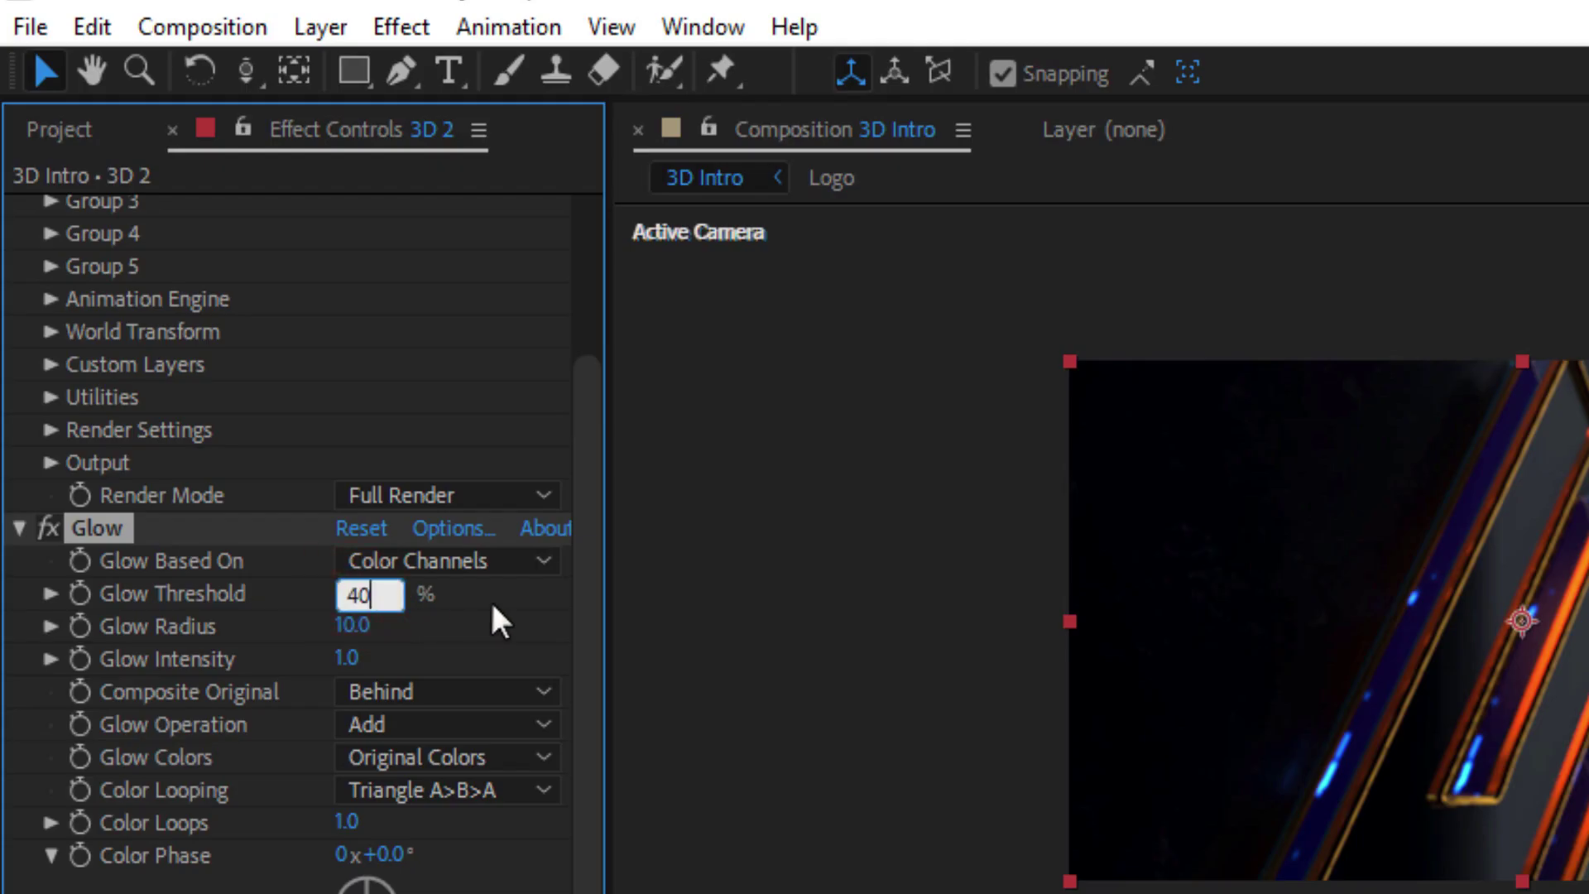
left_click(494, 617)
left_click(354, 623)
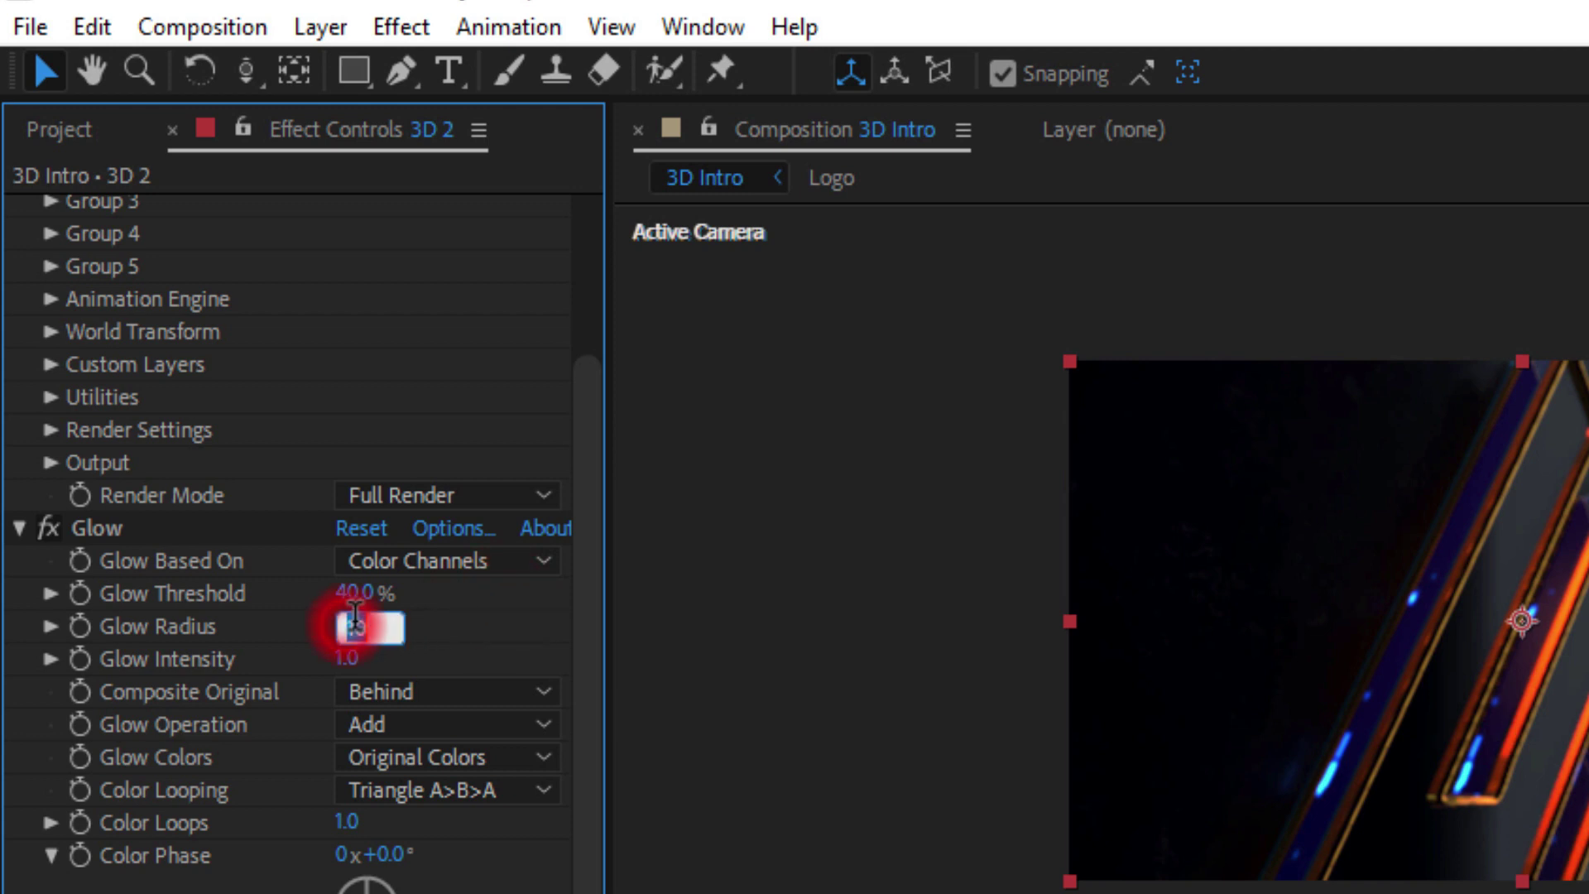
type("200")
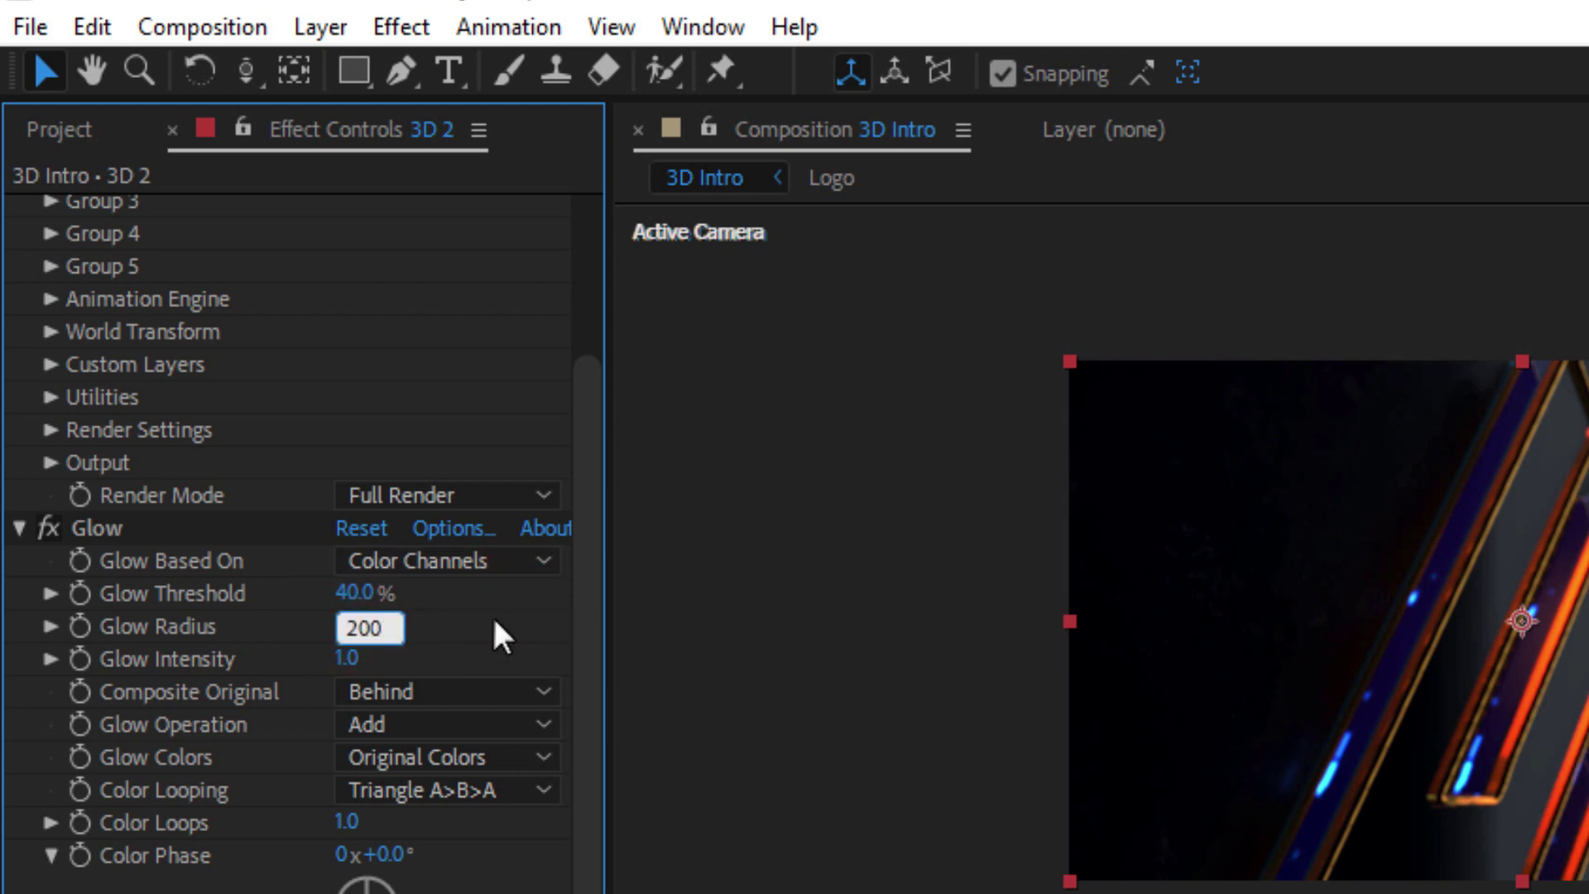
left_click(471, 631)
left_click(351, 660)
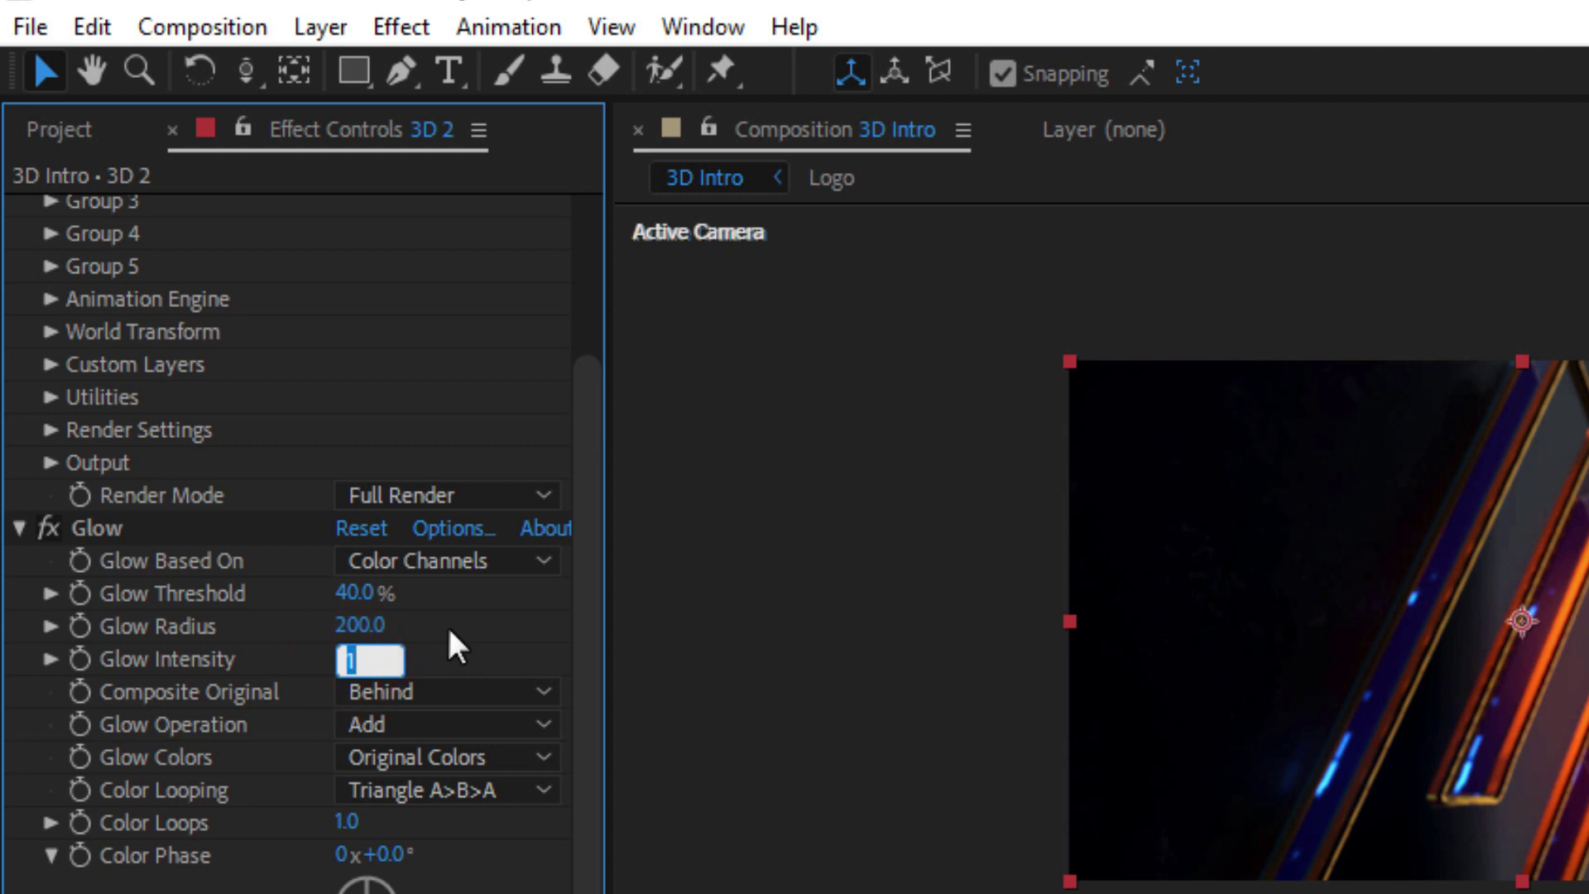
type("2")
key("BackSpace")
type("4")
left_click(458, 663)
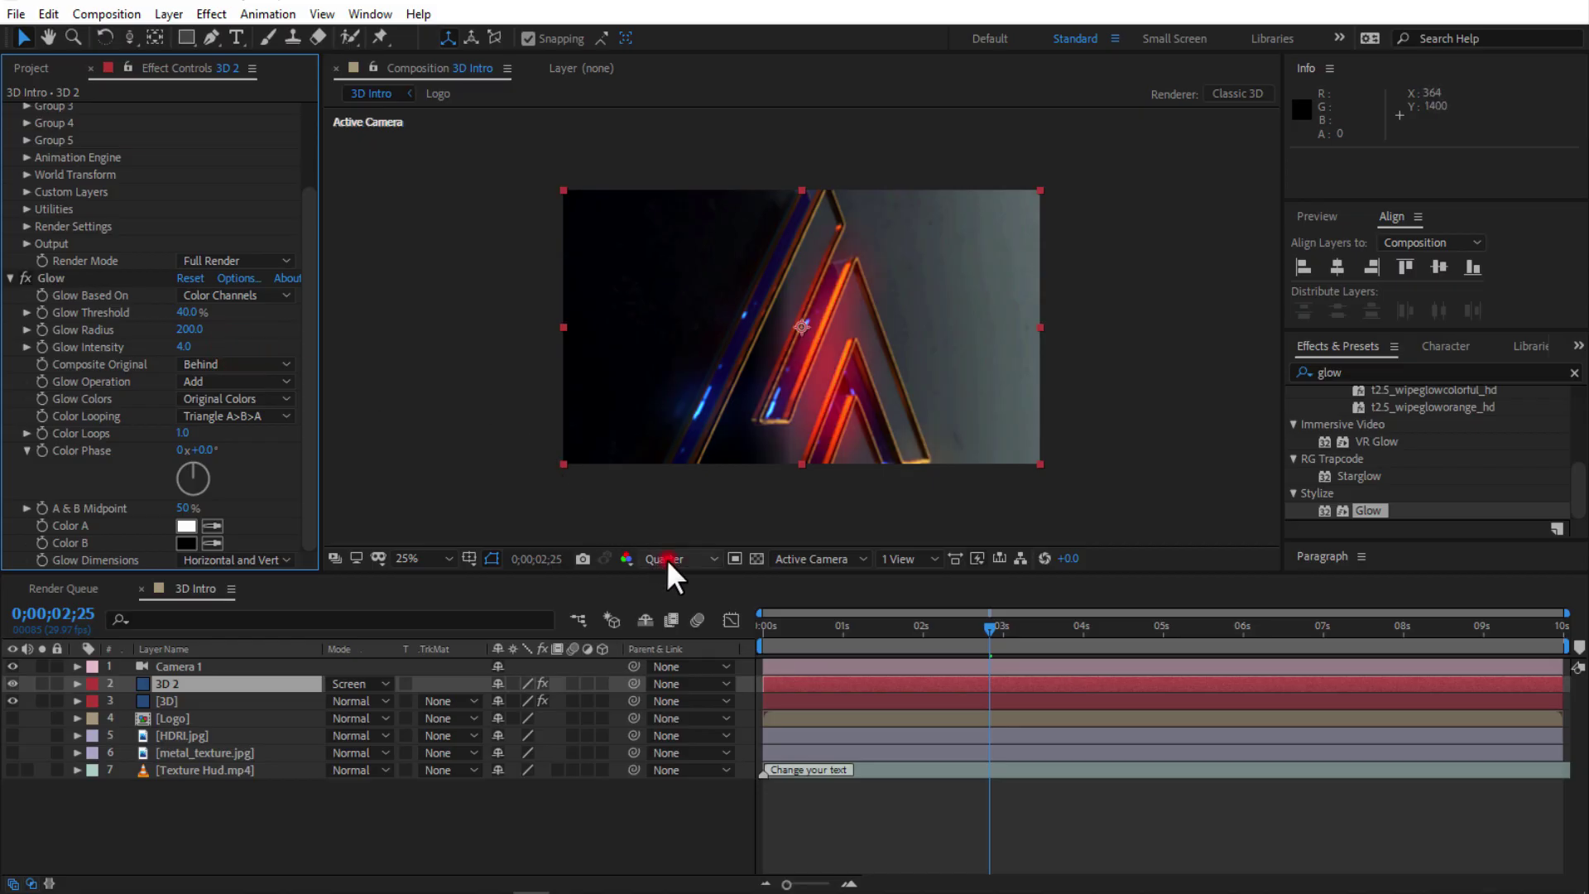
Step: Set the preview resolution to Full and add a second Glow effect below the collapsed effects on 3D 2
left_click(667, 559)
left_click(679, 599)
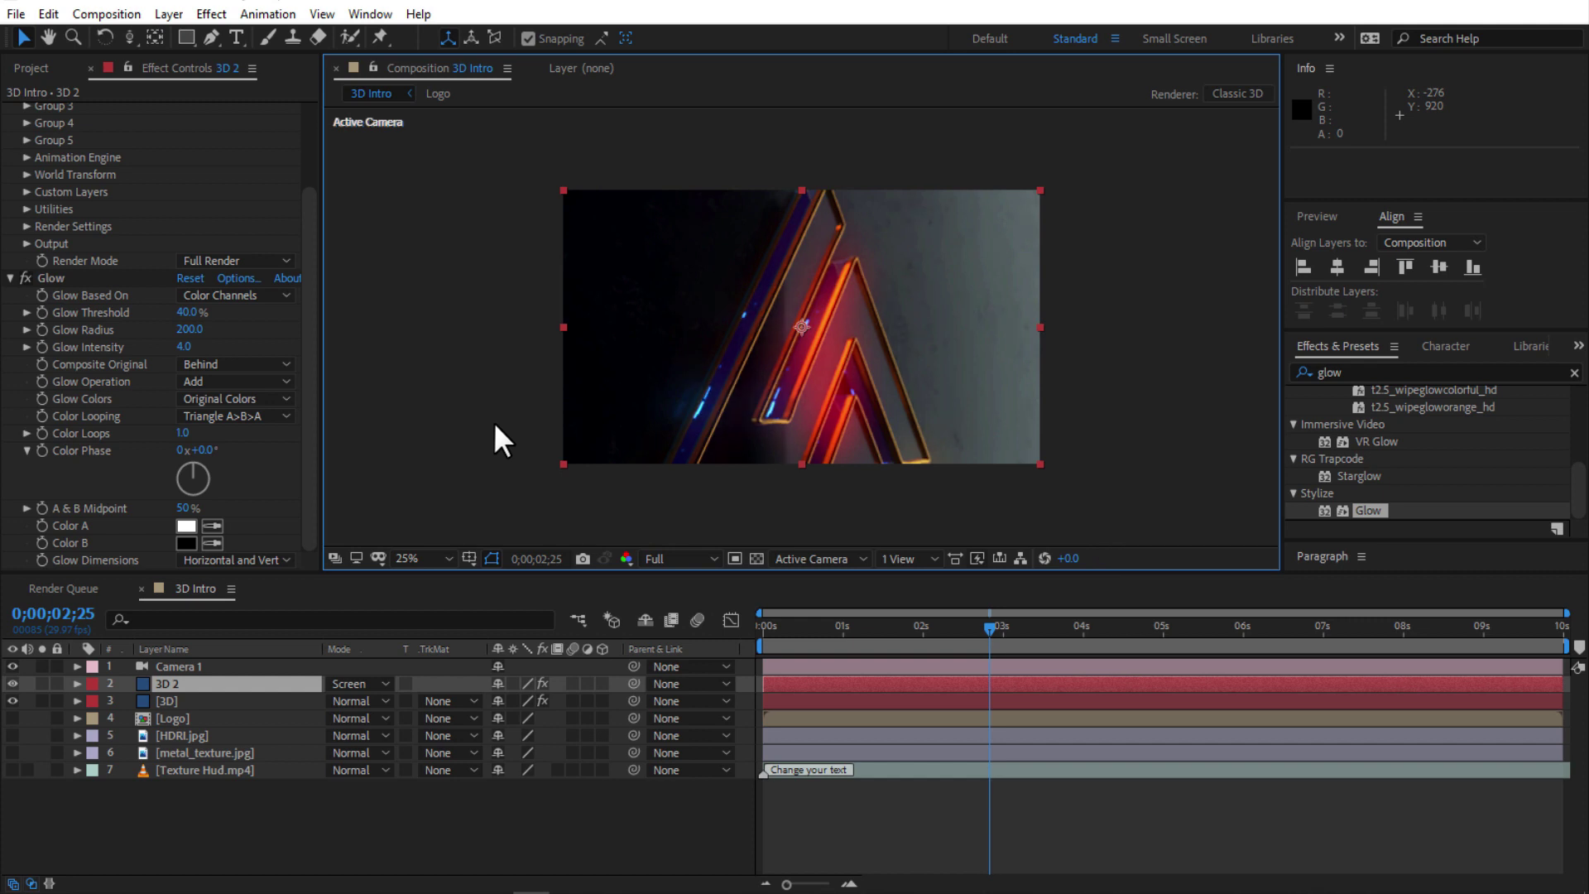
left_click(8, 279)
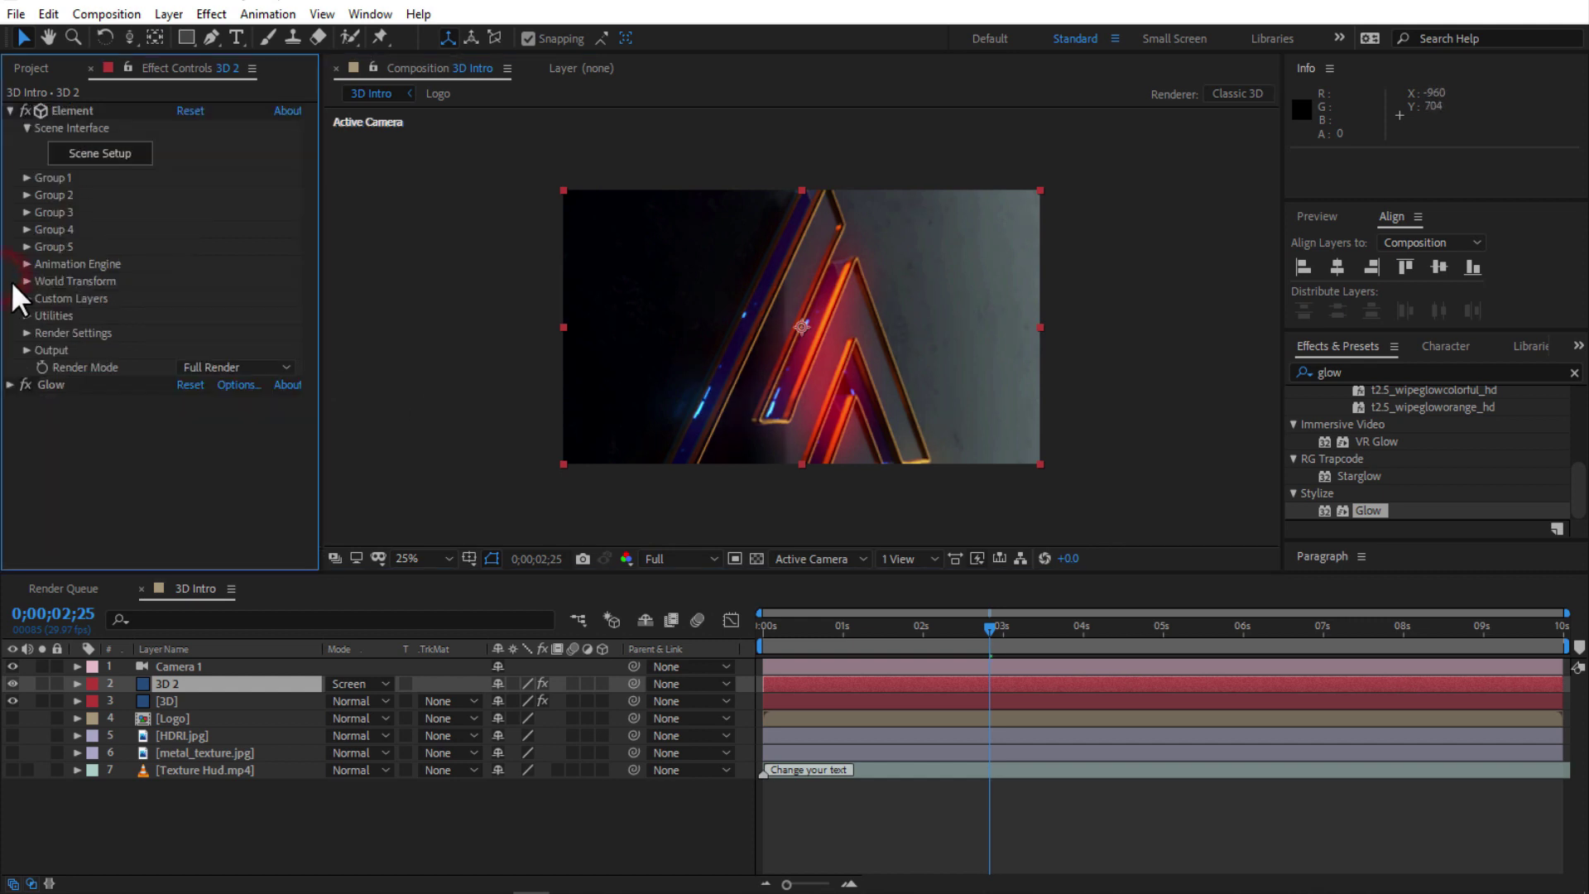
left_click(9, 113)
left_click_drag(1369, 513, 238, 394)
Step: Set Glow 2 to Glow Threshold 100%, Glow Radius 100 and Glow Intensity 2, and collapse its settings
left_click(184, 181)
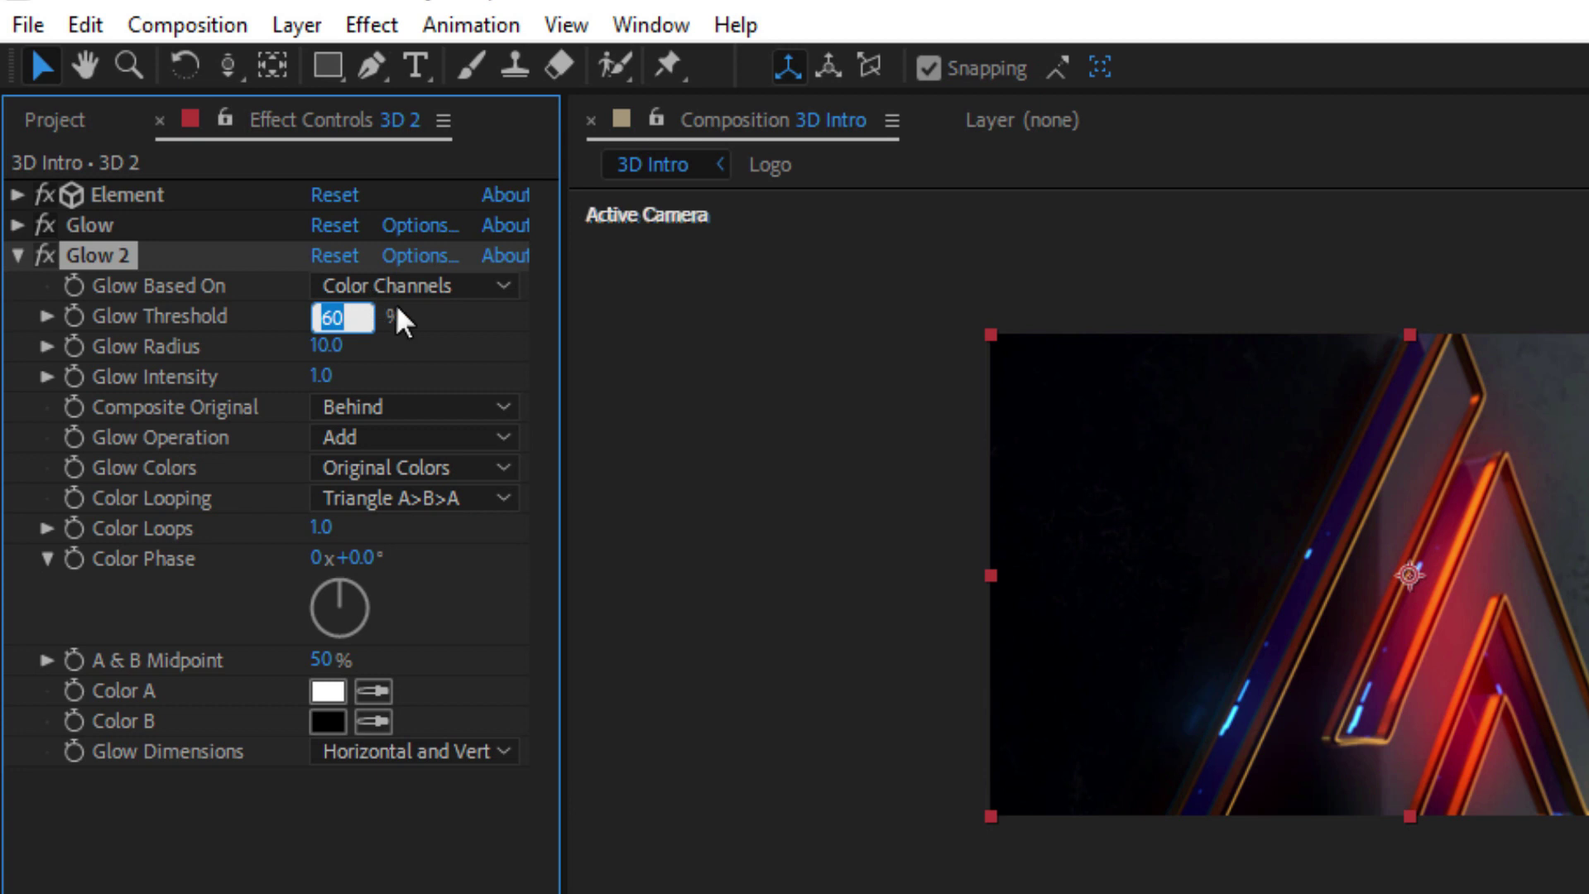
type("100")
left_click(409, 333)
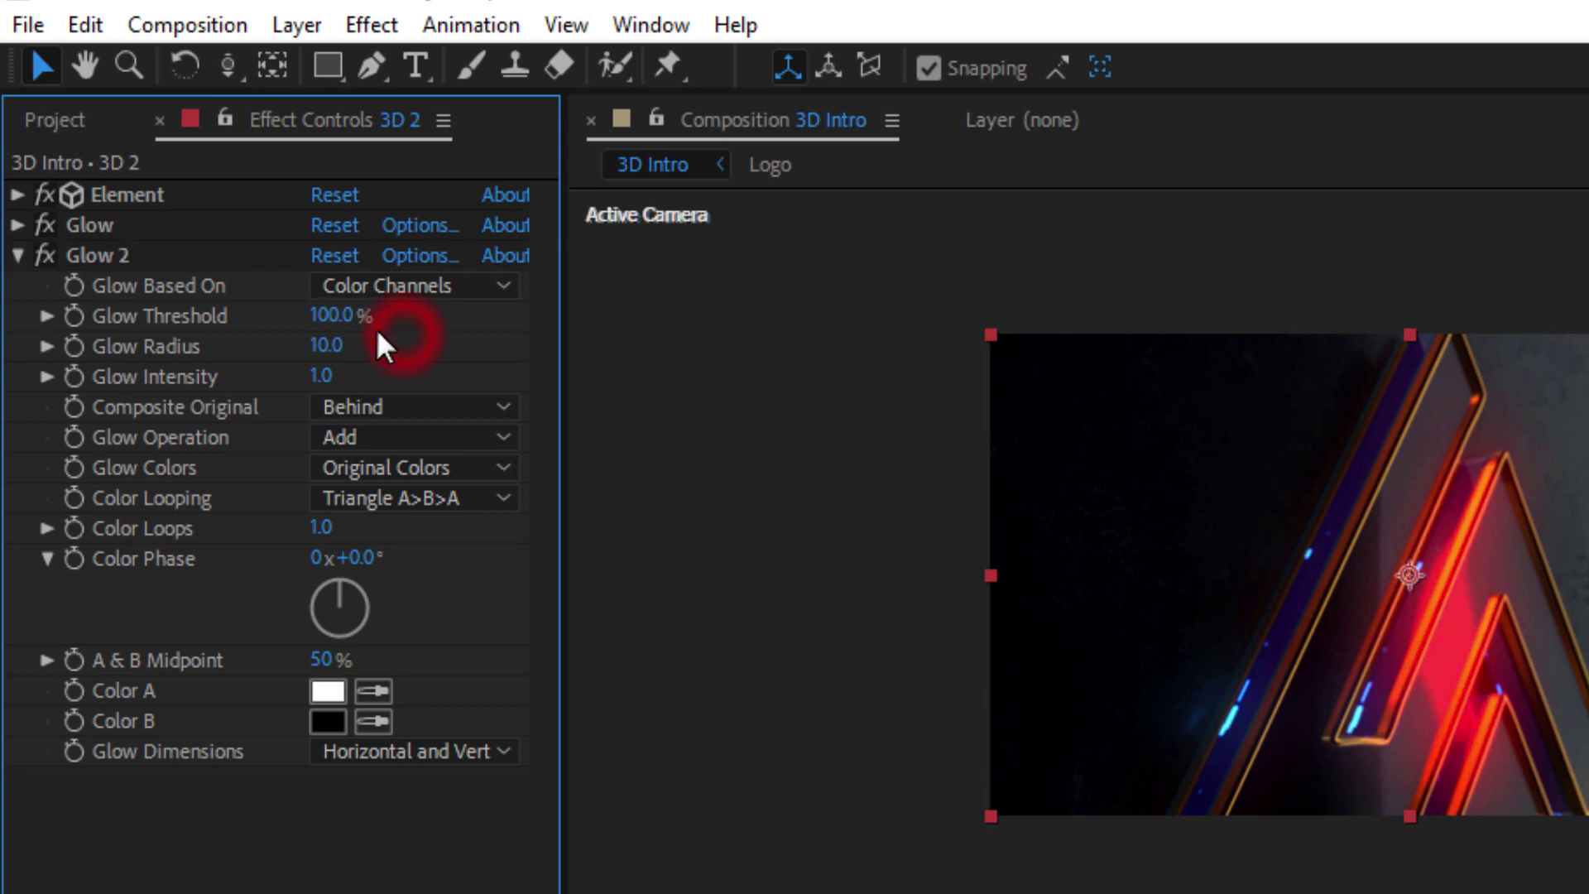
left_click(329, 346)
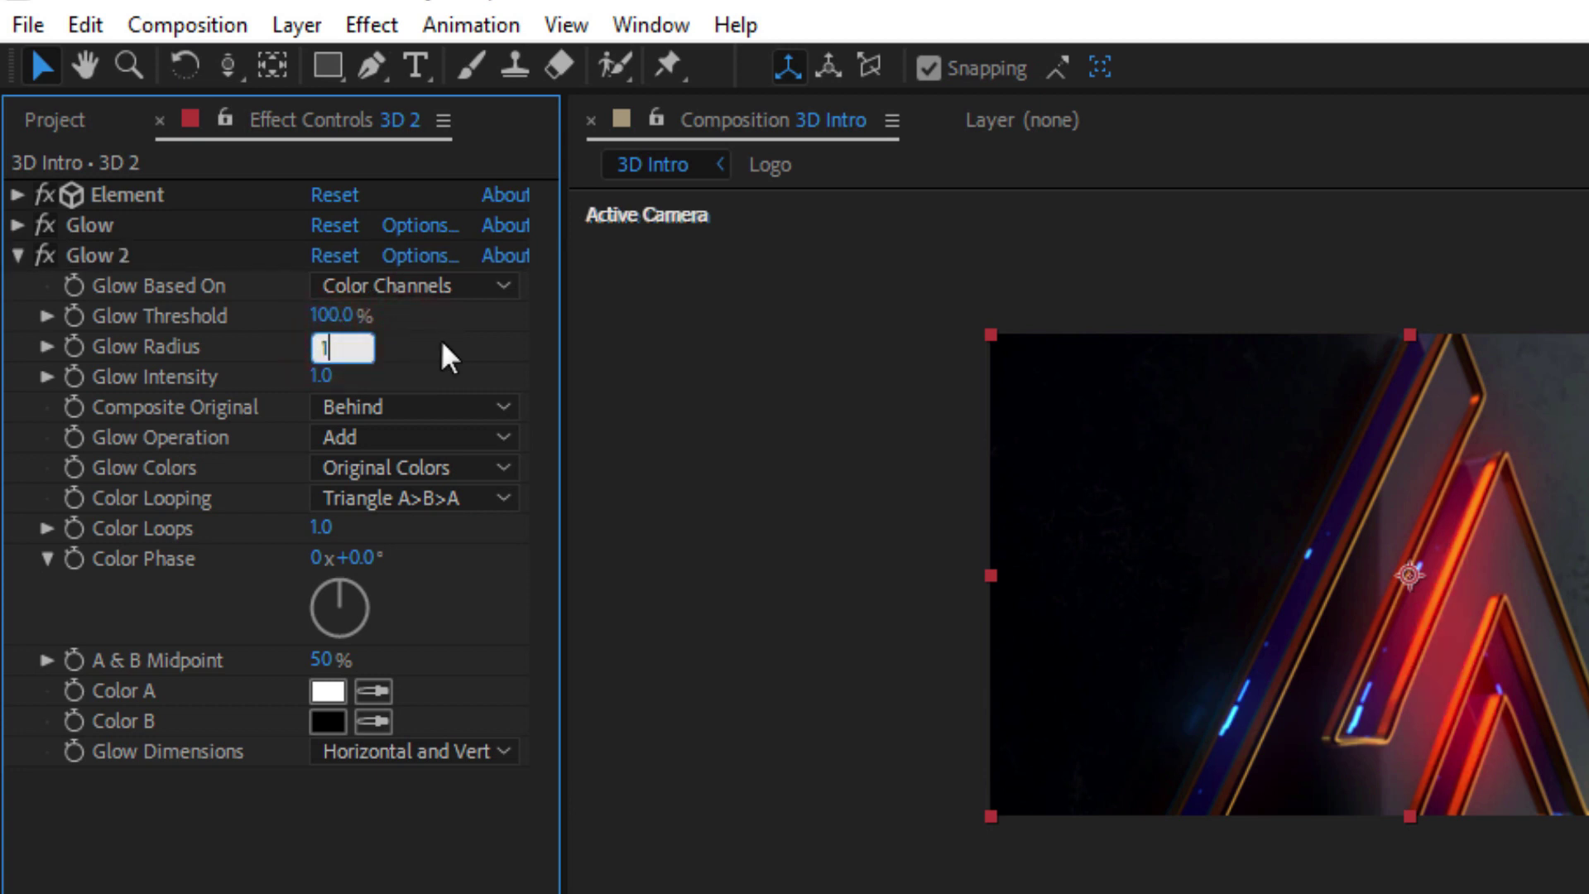
type("100")
left_click(468, 354)
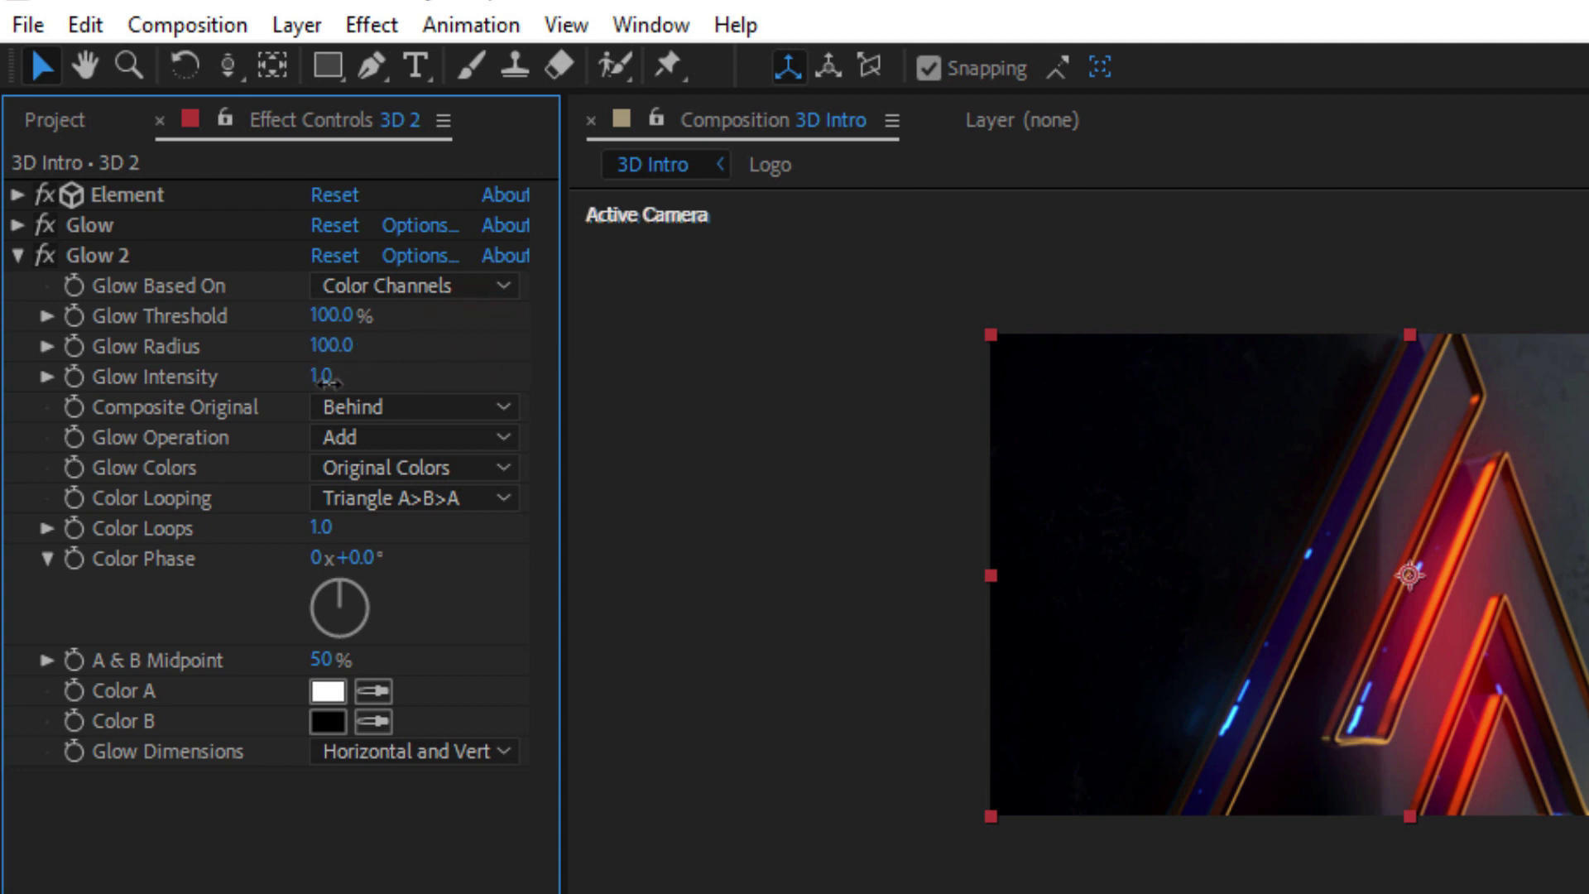
left_click(328, 378)
left_click(339, 377)
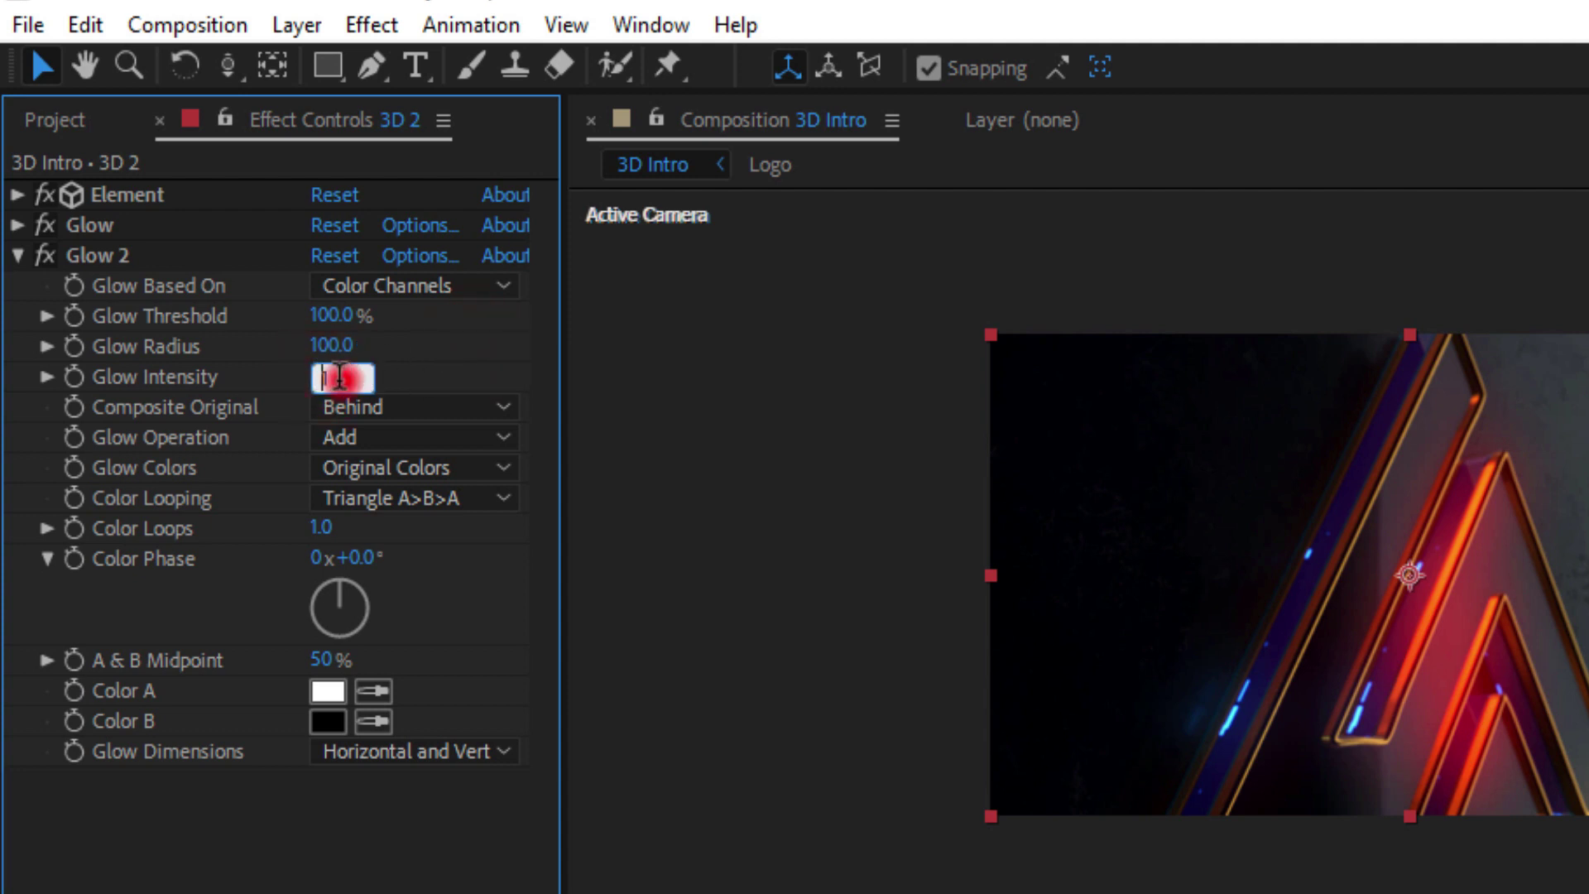
type("2")
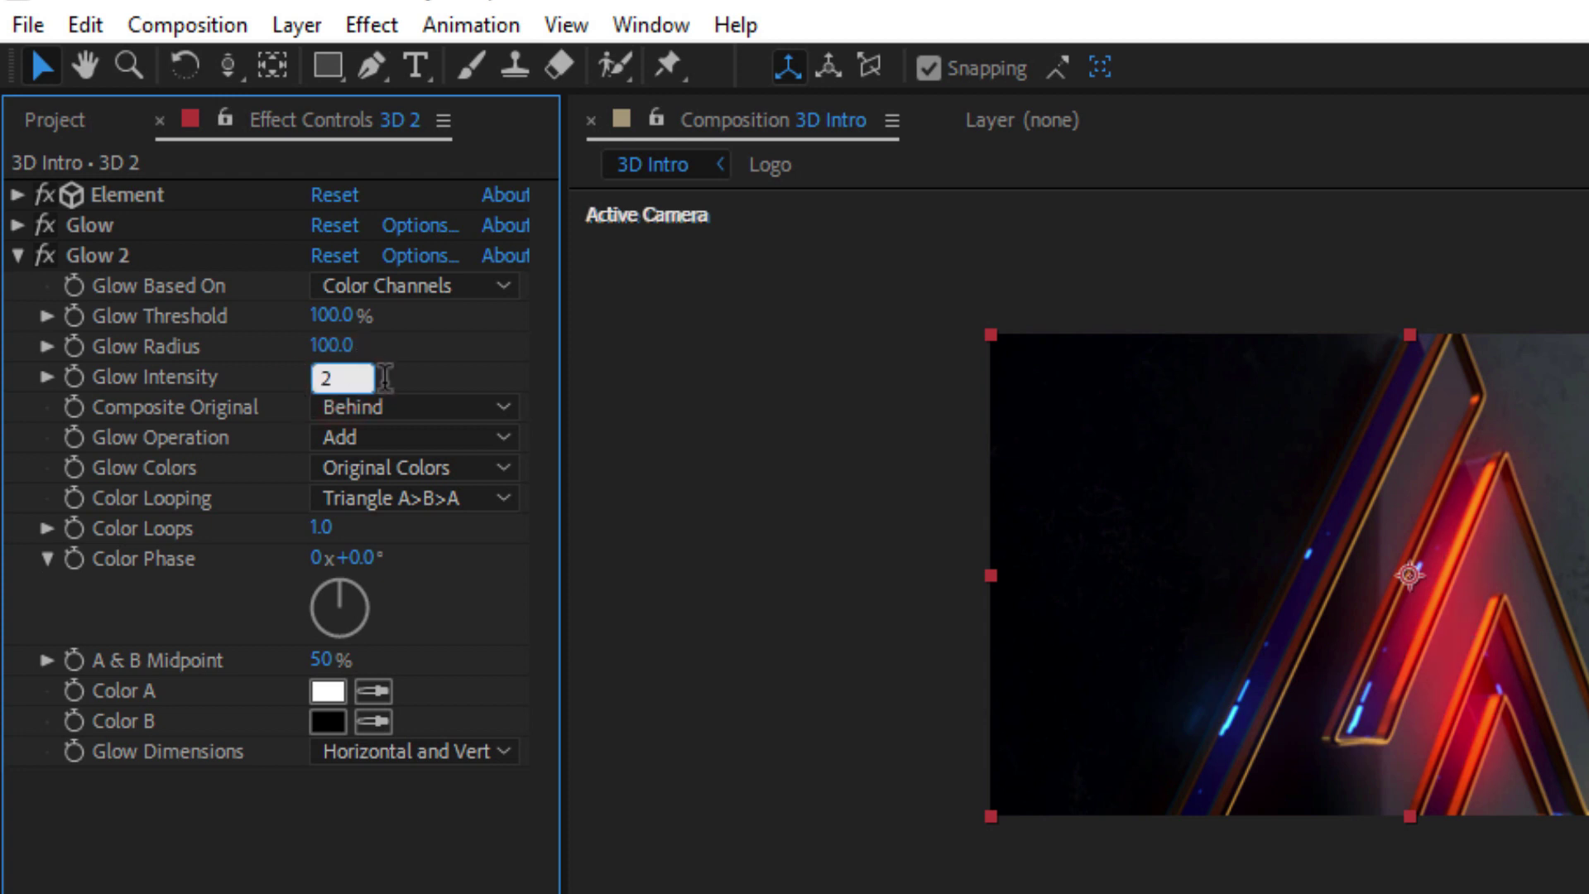
left_click(423, 361)
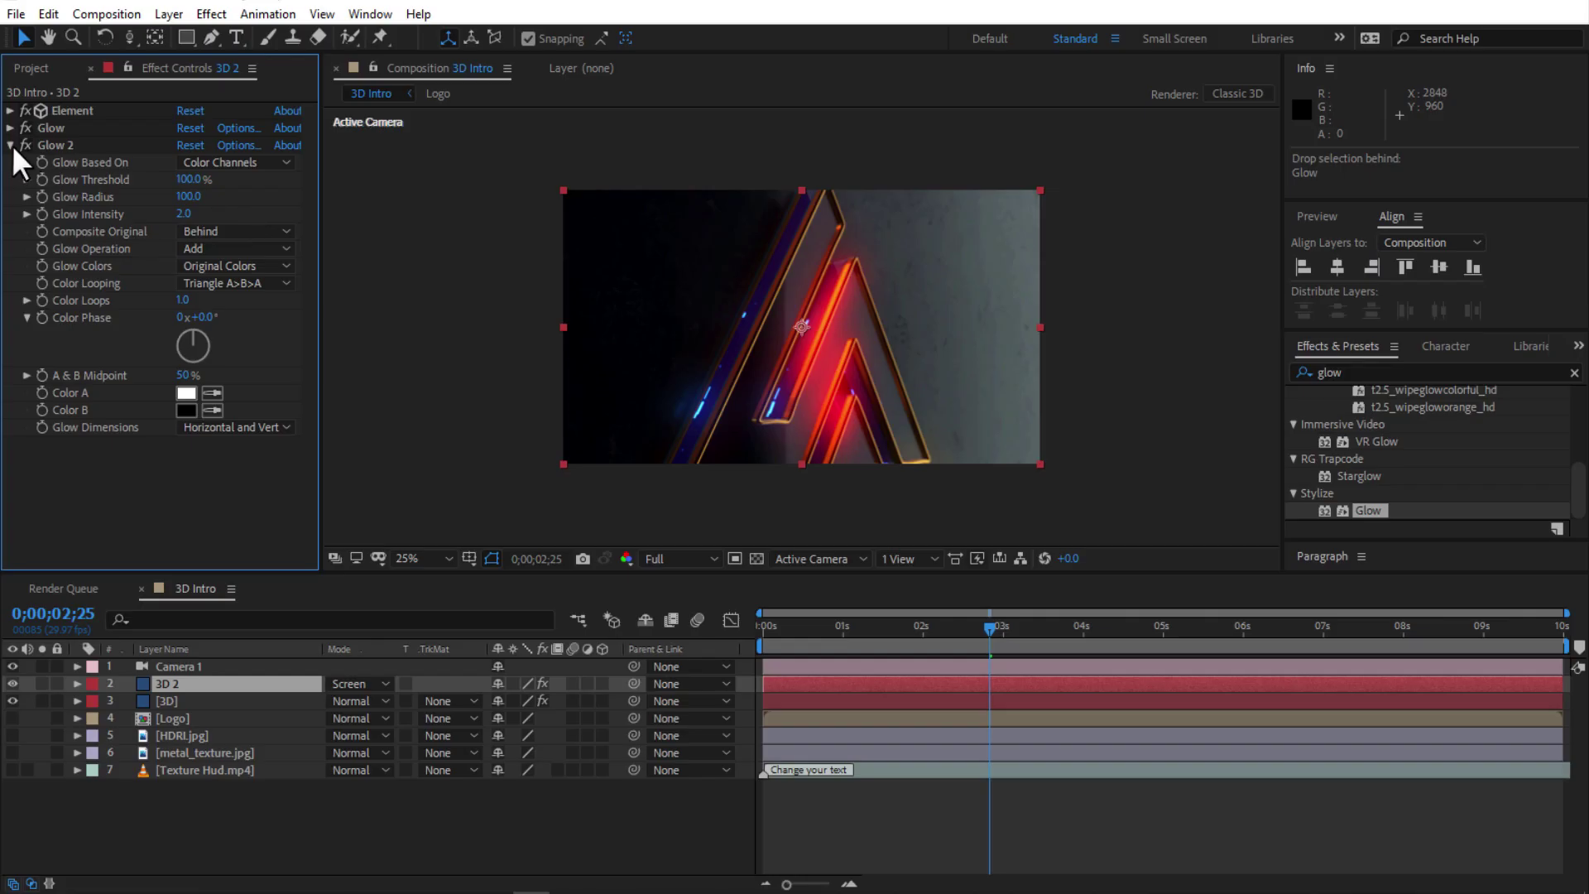
left_click(11, 145)
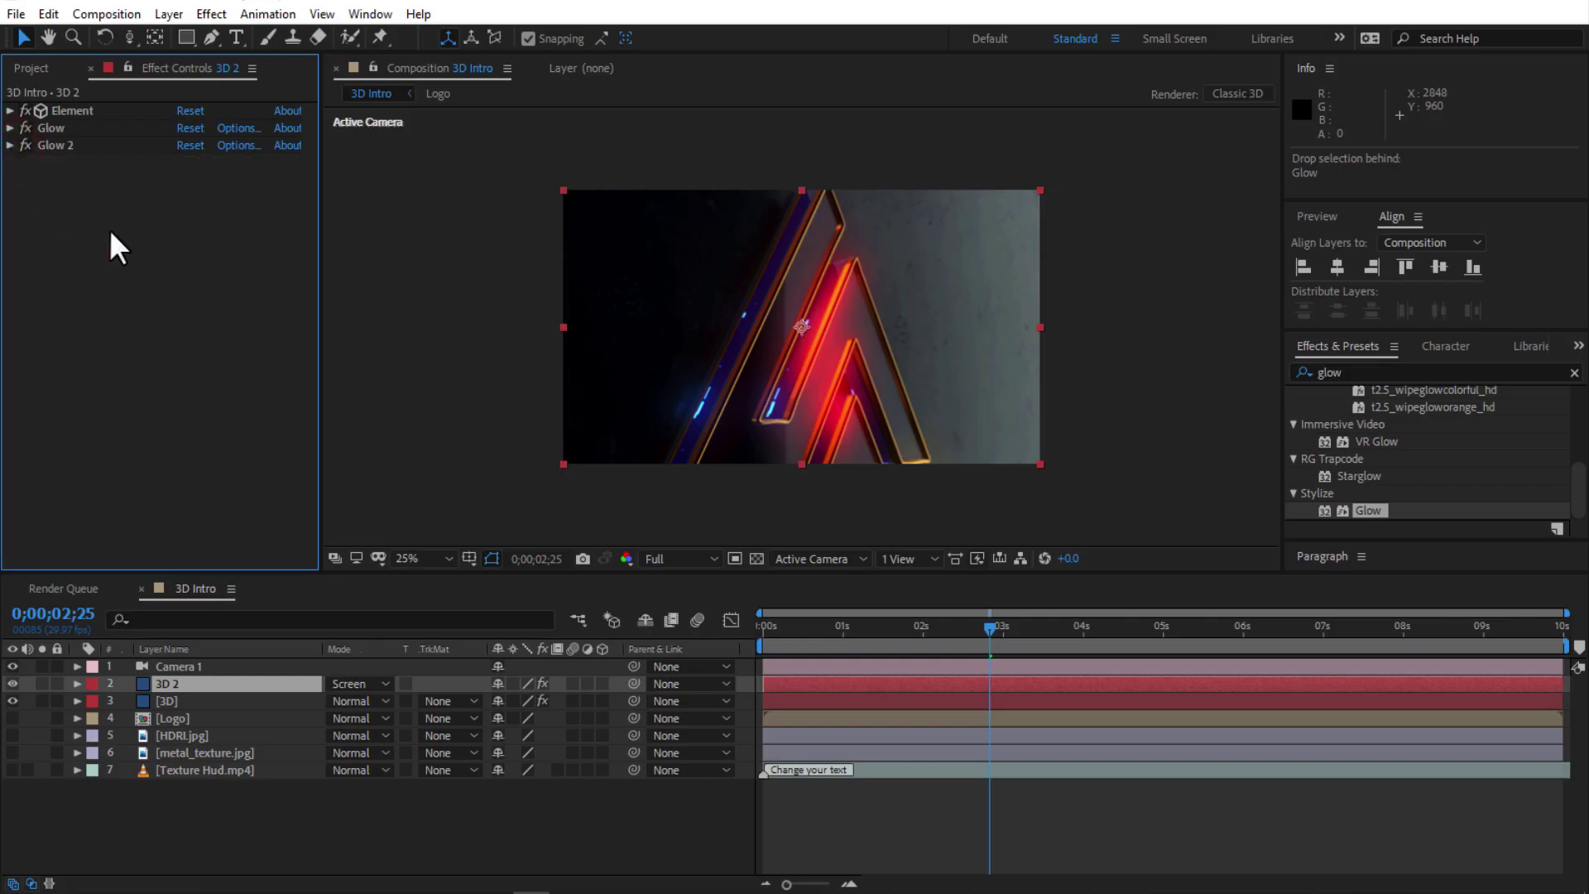
Step: Apply the Color Correction Exposure effect to 3D 2 with Master Exposure 2, and collapse its settings
left_click(1351, 369)
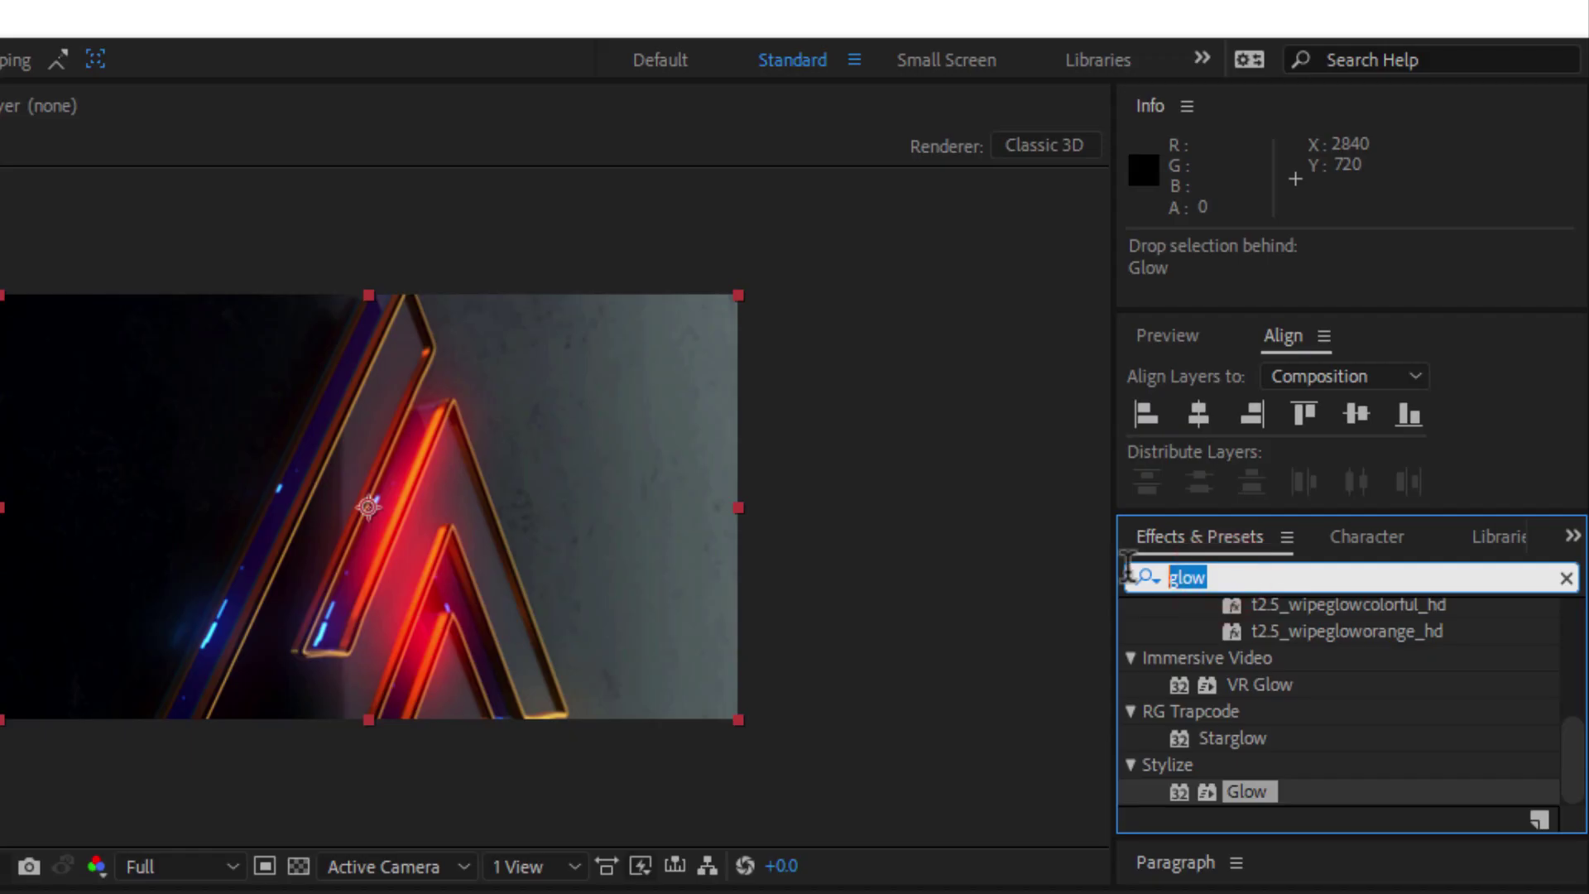
type("exposure")
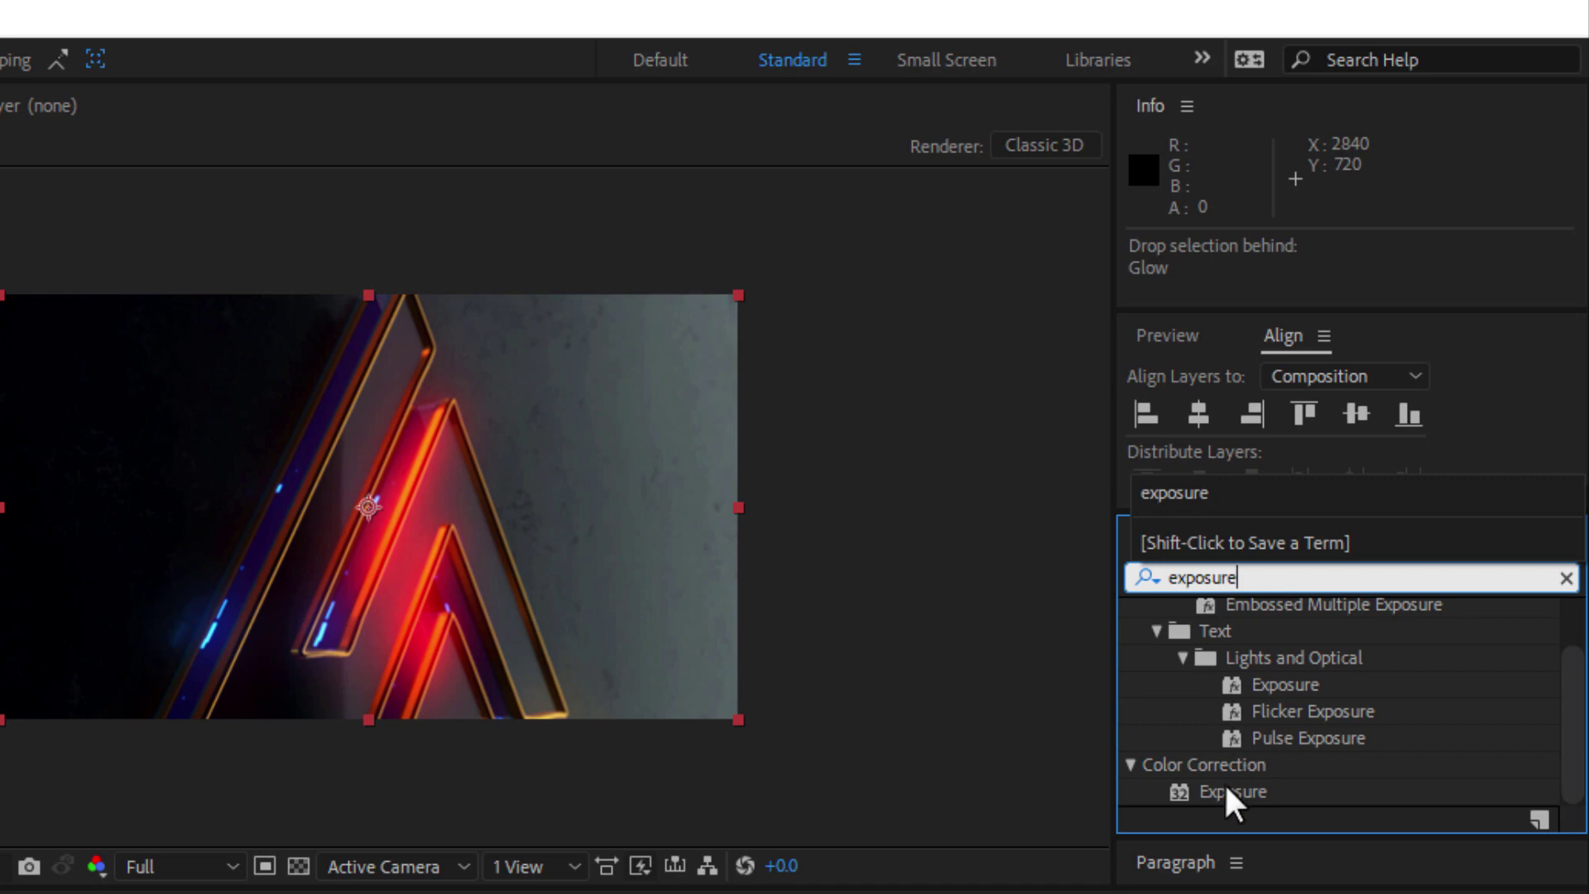
left_click_drag(1233, 791, 263, 610)
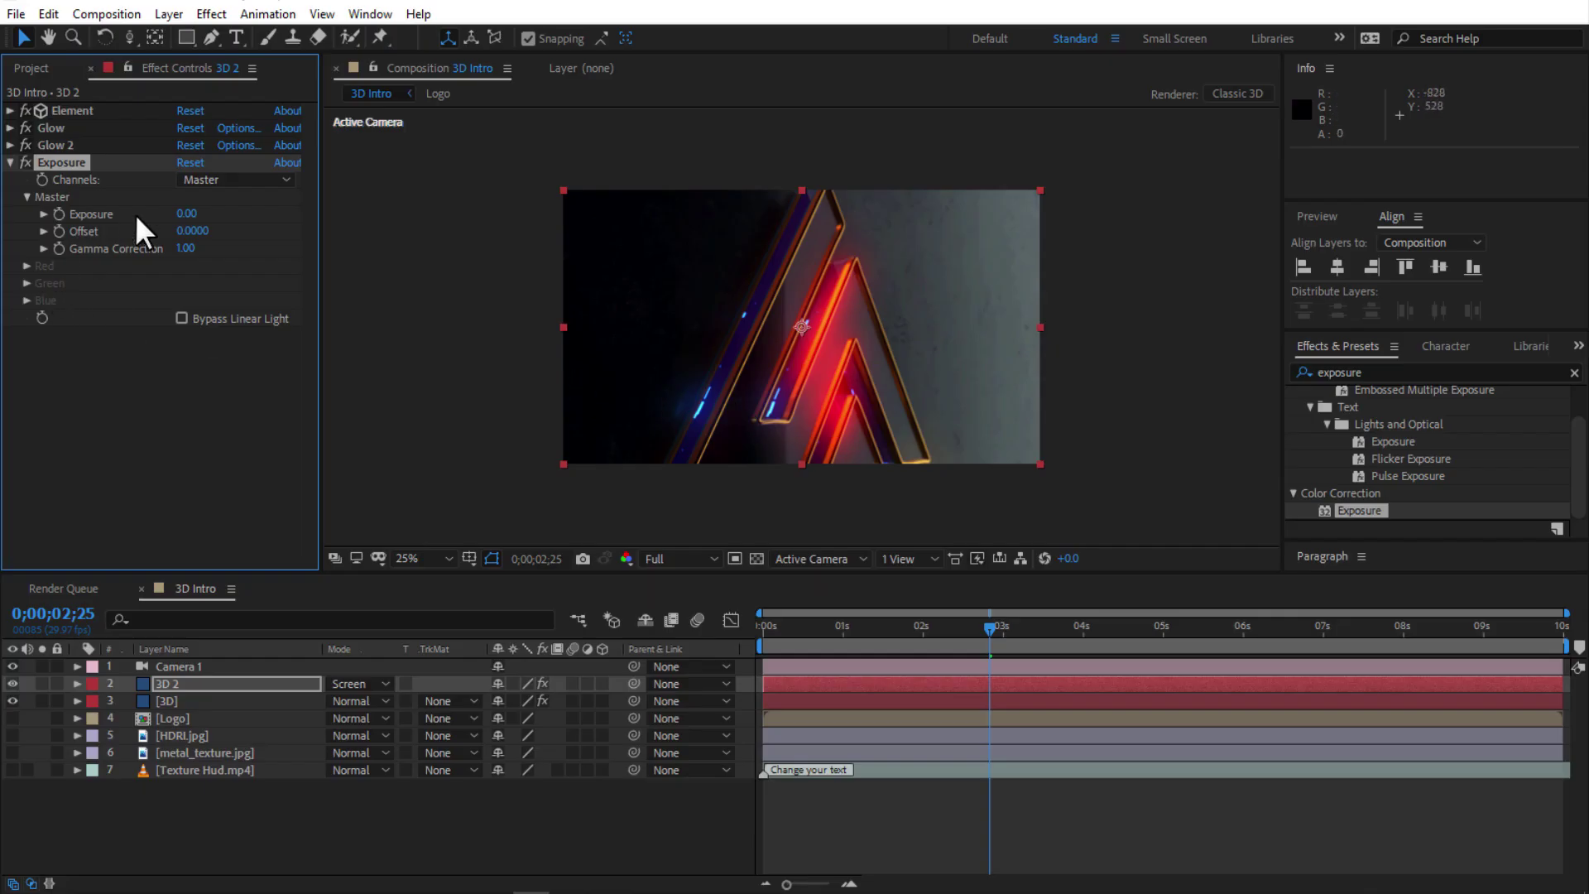
left_click(188, 215)
type("2")
left_click(157, 377)
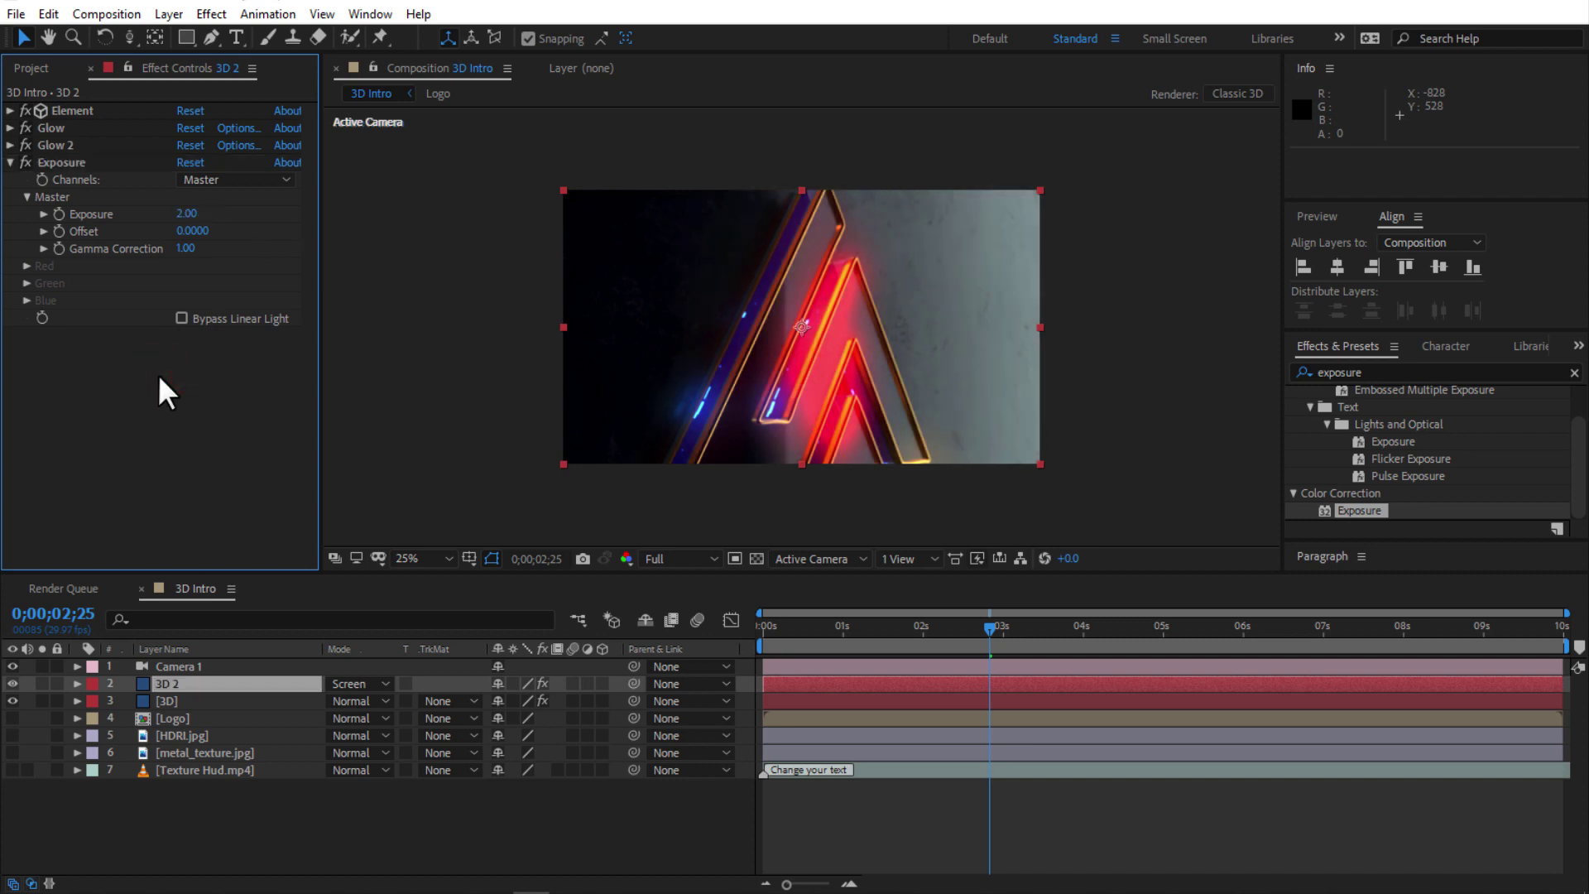
left_click(10, 162)
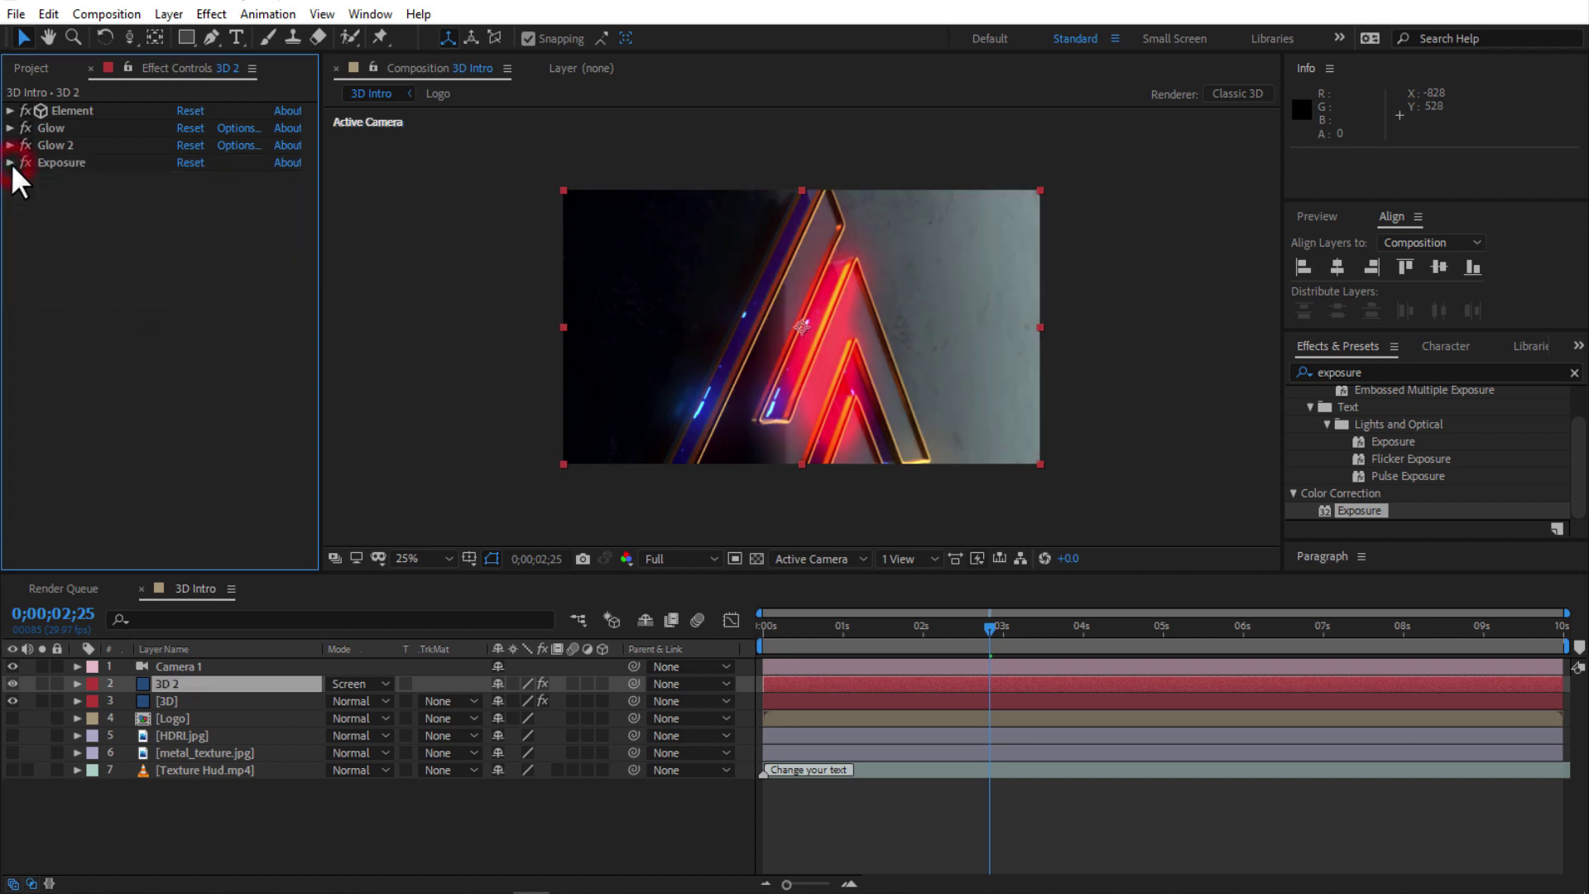
Step: Return the current time to 0;00;00;00 and check the preview resolution options
left_click(990, 627)
left_click_drag(768, 629, 735, 632)
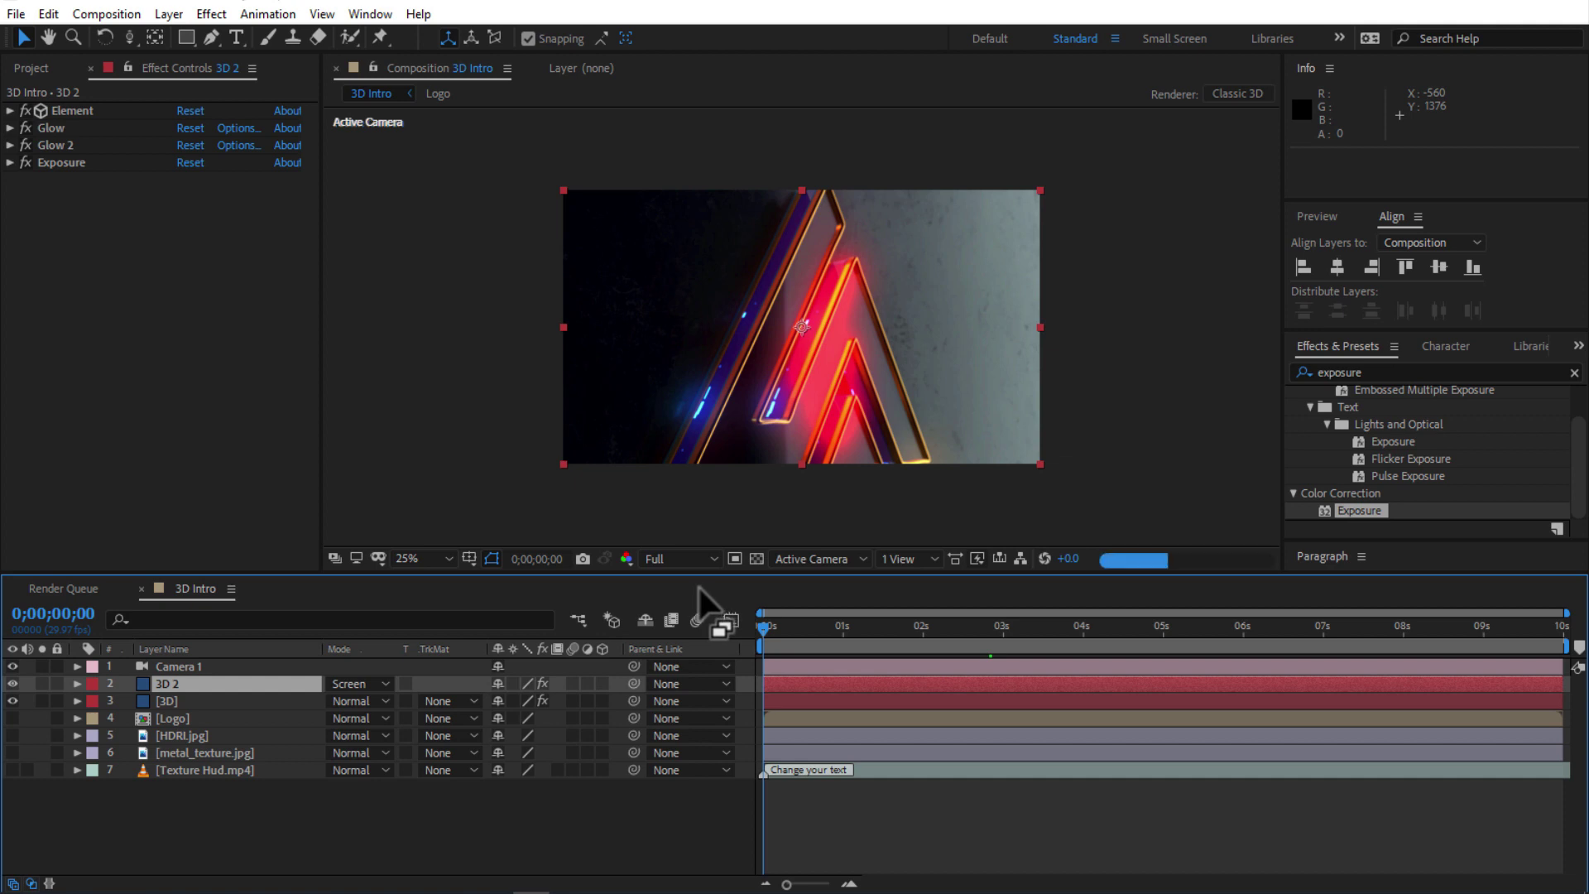
left_click(690, 558)
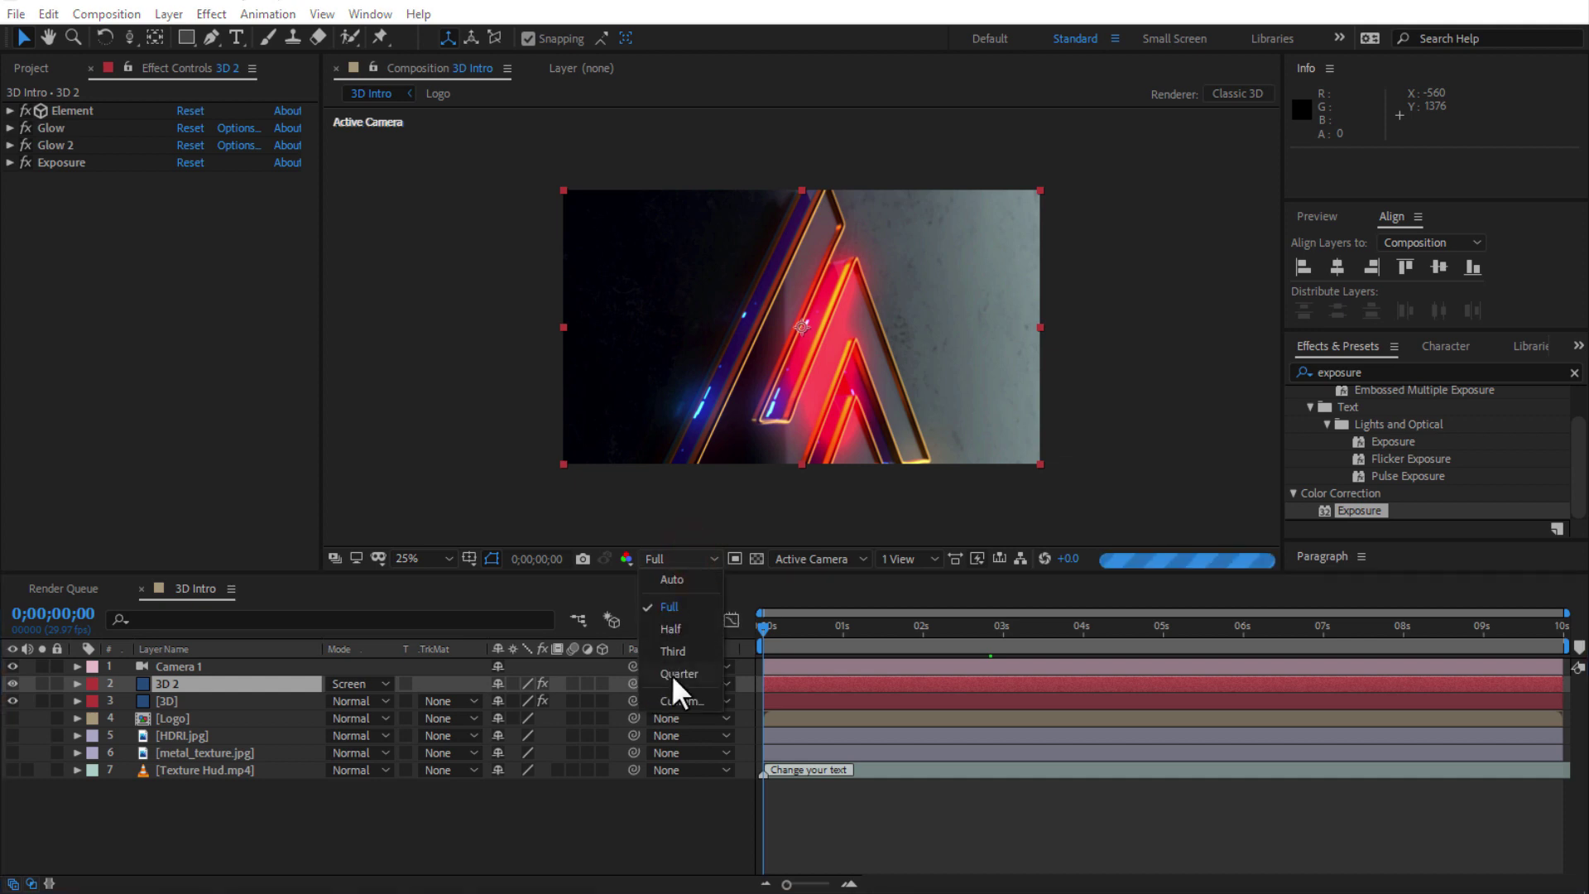
key("Escape")
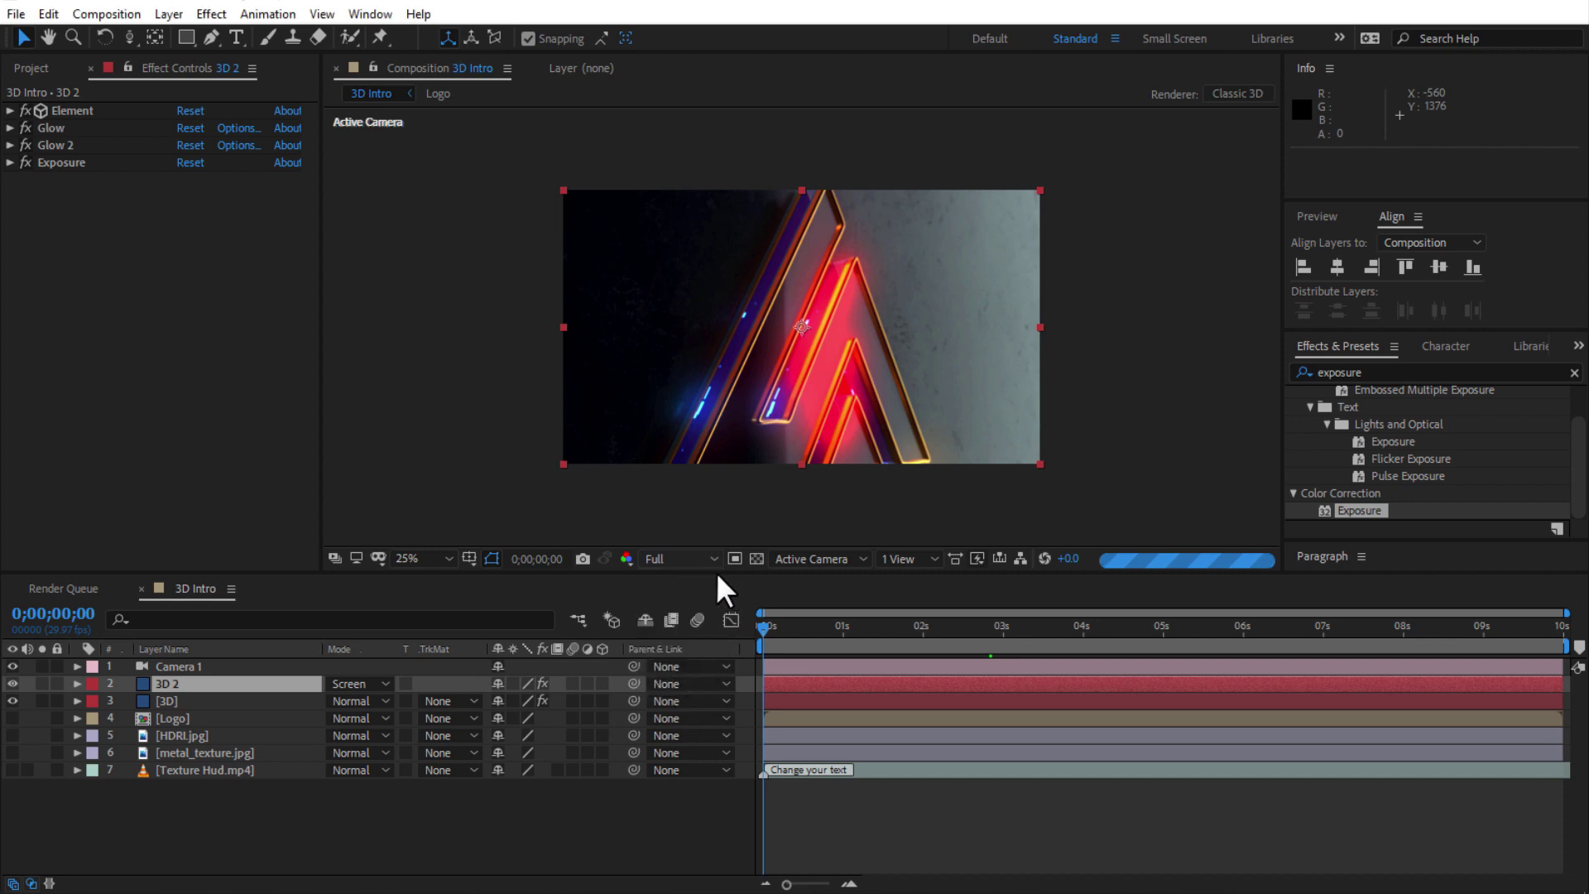